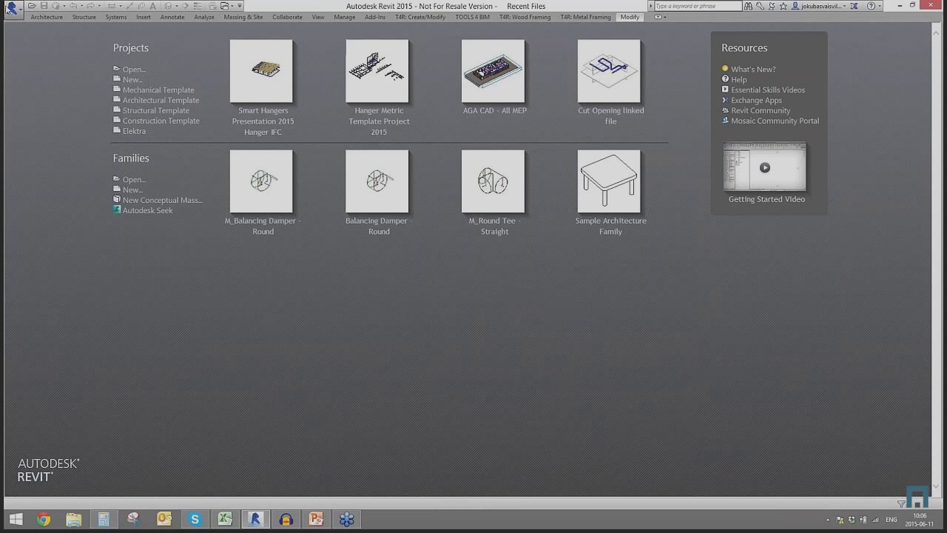
Create a new project based on the Mechanical Template.
{"action": "left_click", "coordinate": [131, 80]}
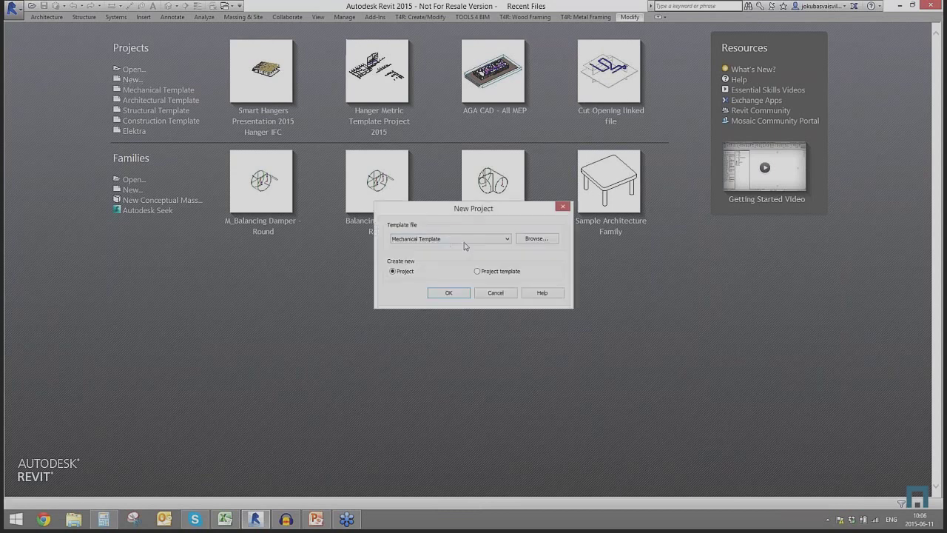
{"action": "left_click", "coordinate": [464, 239]}
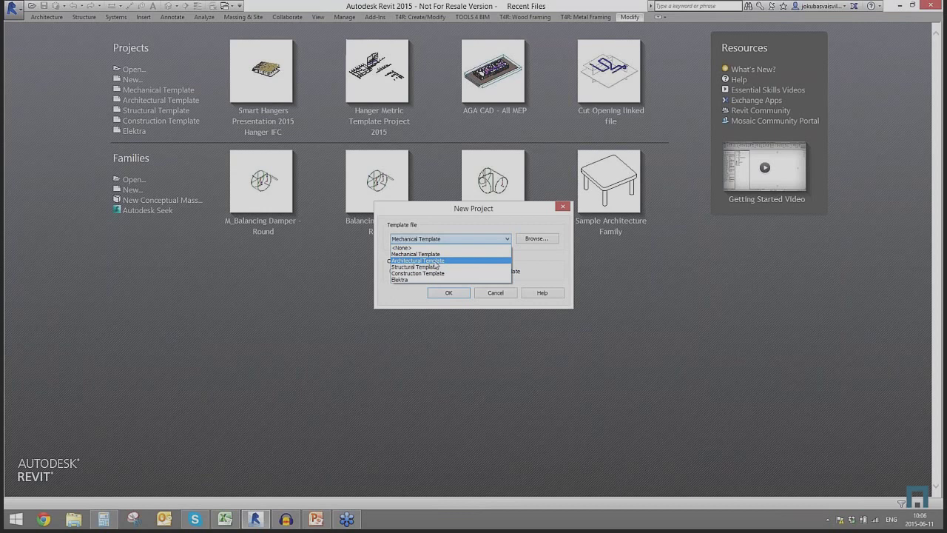
{"action": "key", "text": "Escape"}
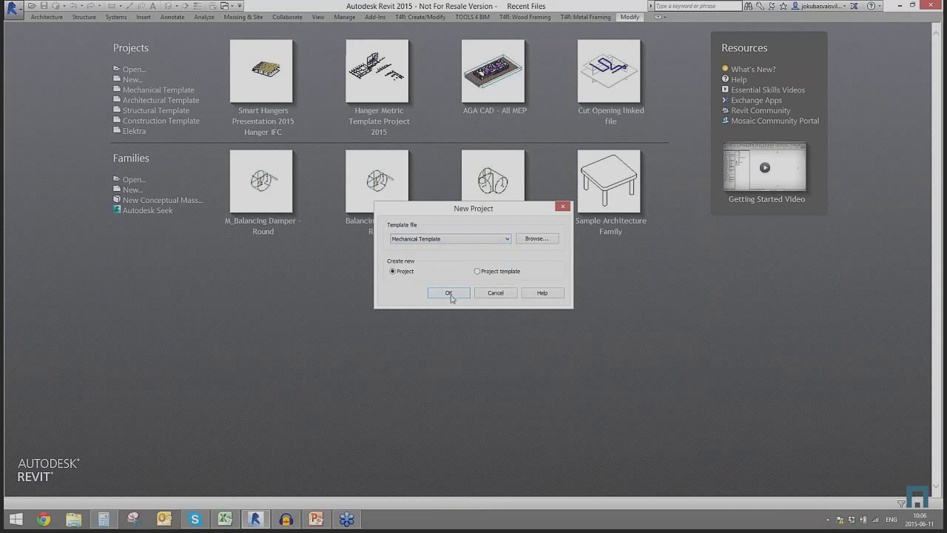
{"action": "left_click", "coordinate": [449, 293]}
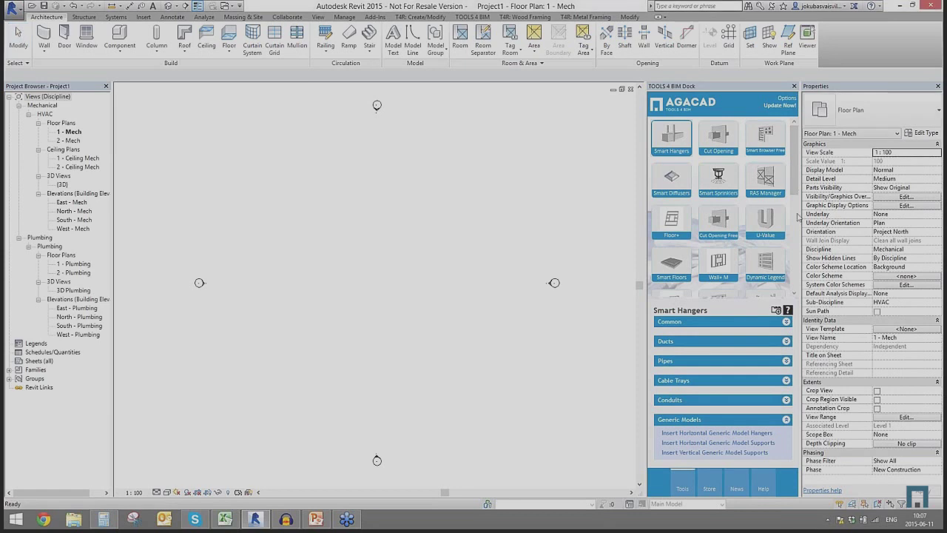
Move the Smart Browser Free tool to the first place in the TOOLS 4 BIM tool list.
{"action": "left_click_drag", "start_coordinate": [795, 188], "coordinate": [793, 292]}
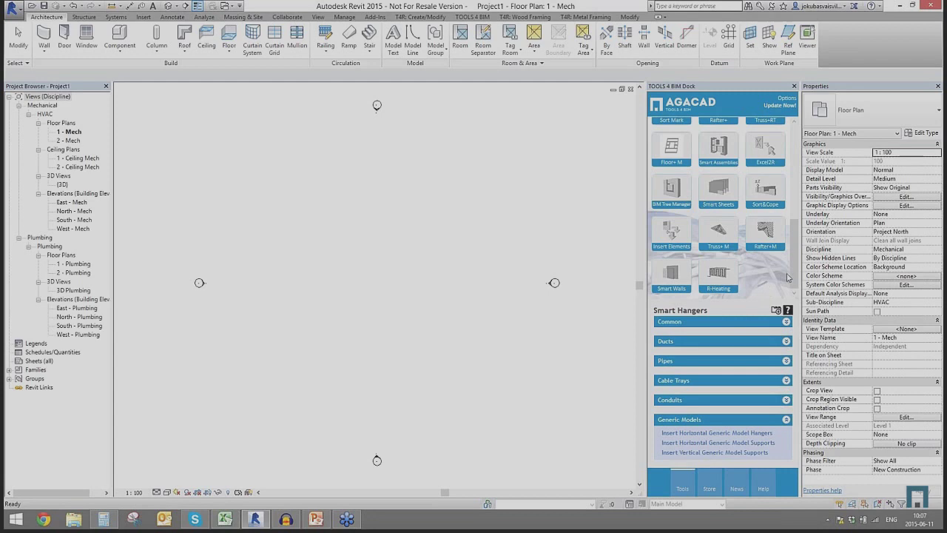
{"action": "left_click_drag", "start_coordinate": [793, 275], "coordinate": [809, 160]}
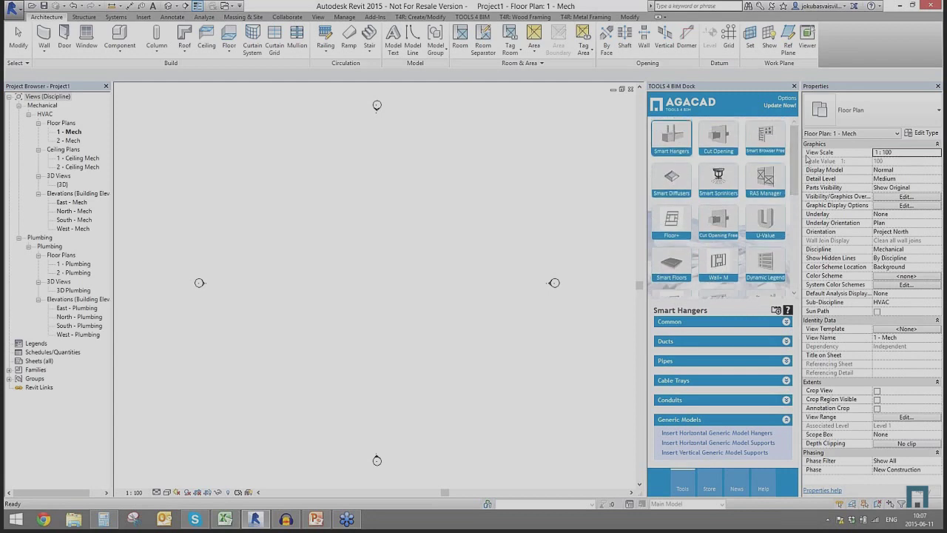
{"action": "left_click_drag", "start_coordinate": [663, 145], "coordinate": [665, 146]}
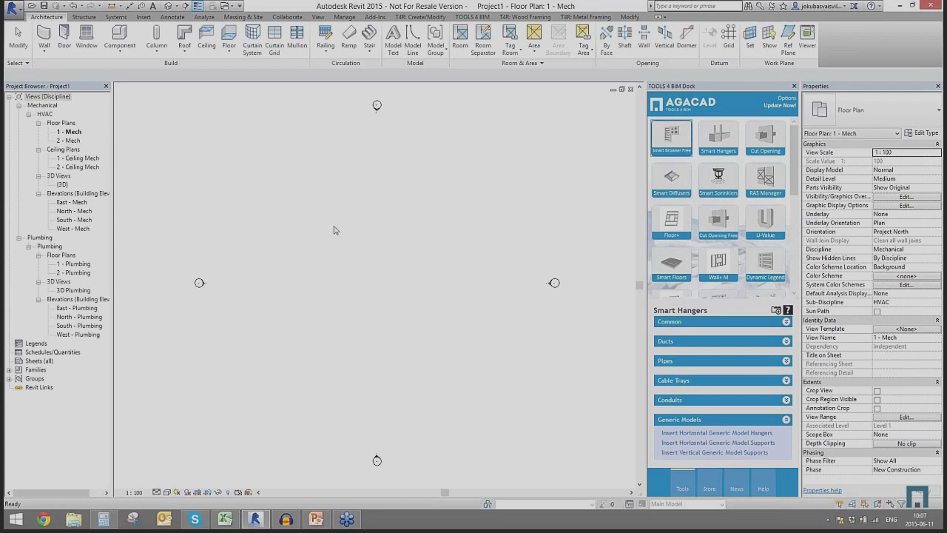
Draw a rectangle of Generic - 200mm outer walls, 8000 high, in the middle of the 1 - Mech floor plan.
{"action": "key", "text": "w"}
{"action": "key", "text": "a"}
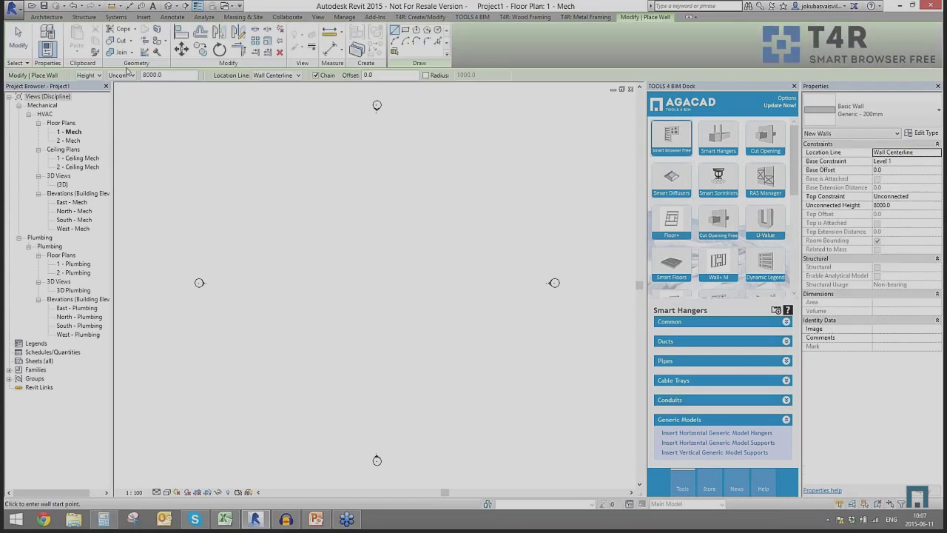
{"action": "left_click", "coordinate": [406, 29]}
{"action": "left_click", "coordinate": [382, 253]}
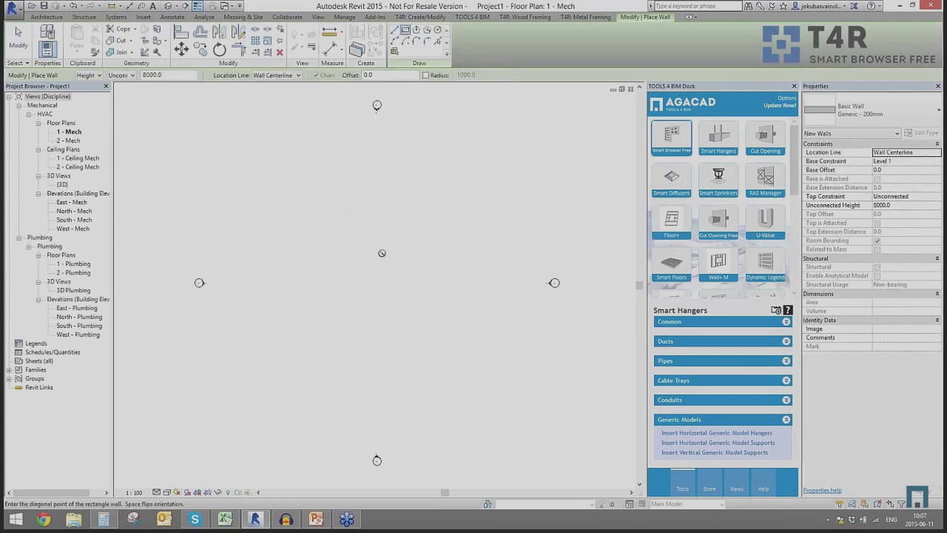
{"action": "left_click", "coordinate": [464, 363]}
{"action": "key", "text": "Escape"}
{"action": "key", "text": "Escape"}
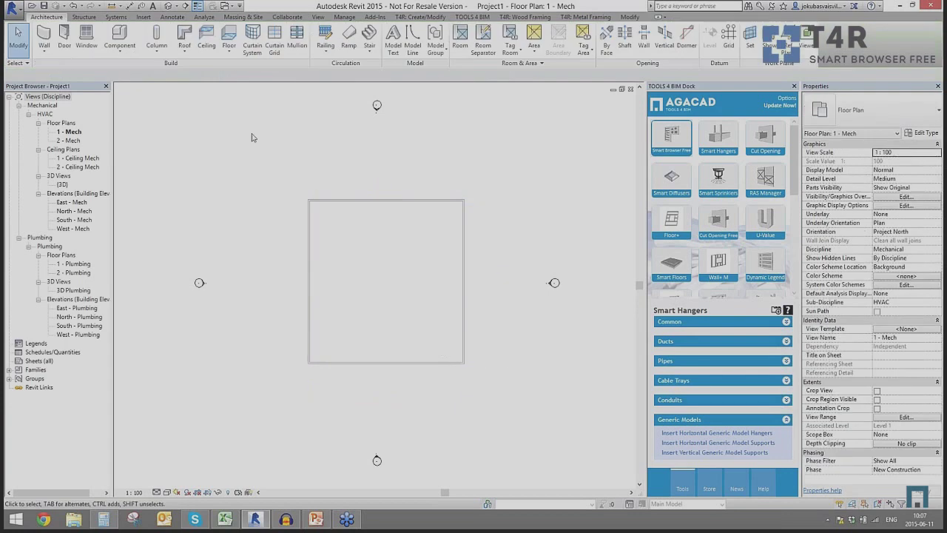
Divide the building with a full-height vertical wall in plan and horizontal partitions across the upper-left and lower-right parts.
{"action": "key", "text": "w"}
{"action": "key", "text": "a"}
{"action": "left_click", "coordinate": [307, 244]}
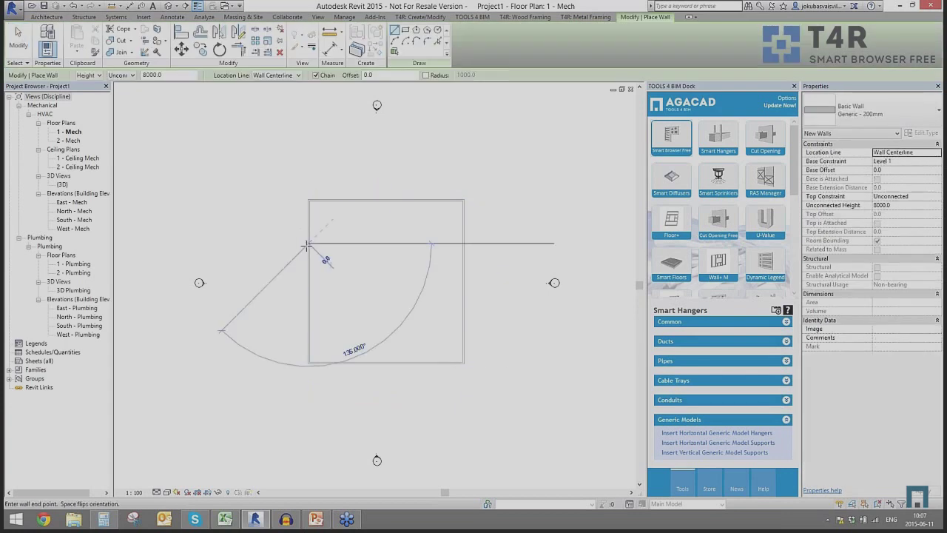
{"action": "left_click", "coordinate": [385, 243]}
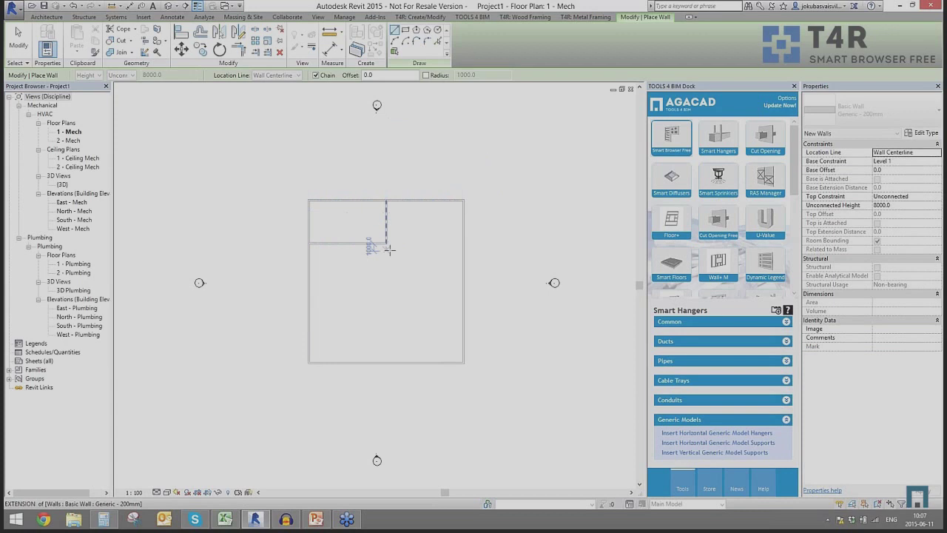
{"action": "left_click", "coordinate": [386, 243]}
{"action": "left_click", "coordinate": [387, 362]}
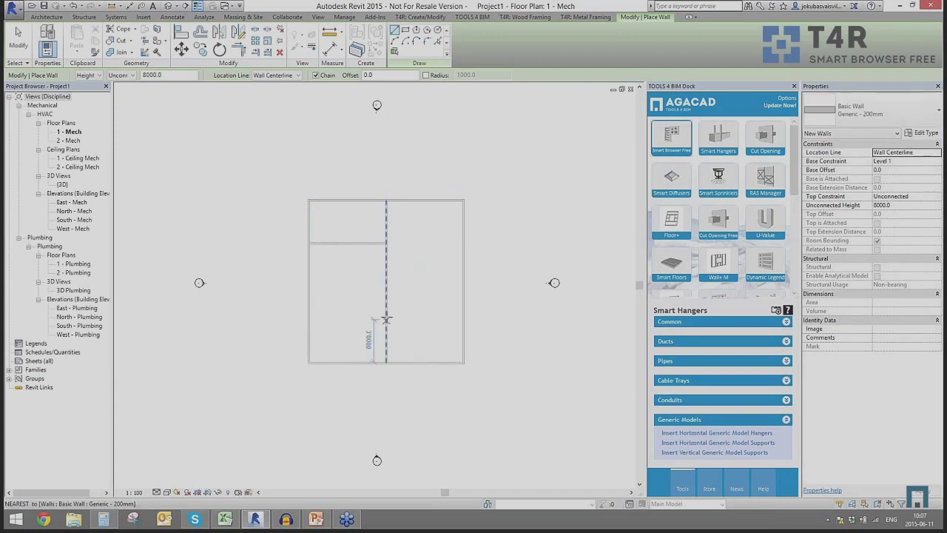
{"action": "left_click", "coordinate": [386, 319]}
{"action": "left_click", "coordinate": [463, 319]}
{"action": "key", "text": "Escape"}
{"action": "key", "text": "Escape"}
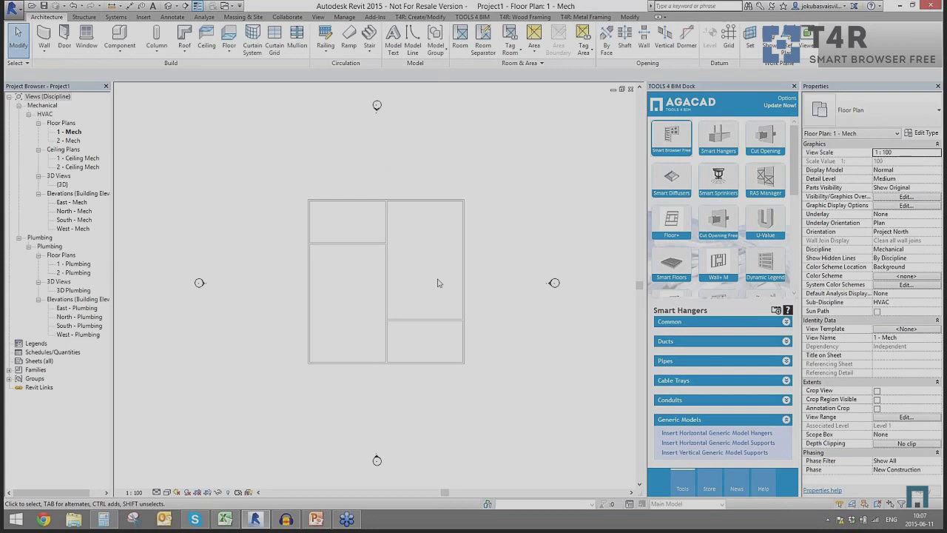
Open the Smart Family Browser of Smart Browser Free and dismiss the notice about new families.
{"action": "left_click", "coordinate": [663, 141]}
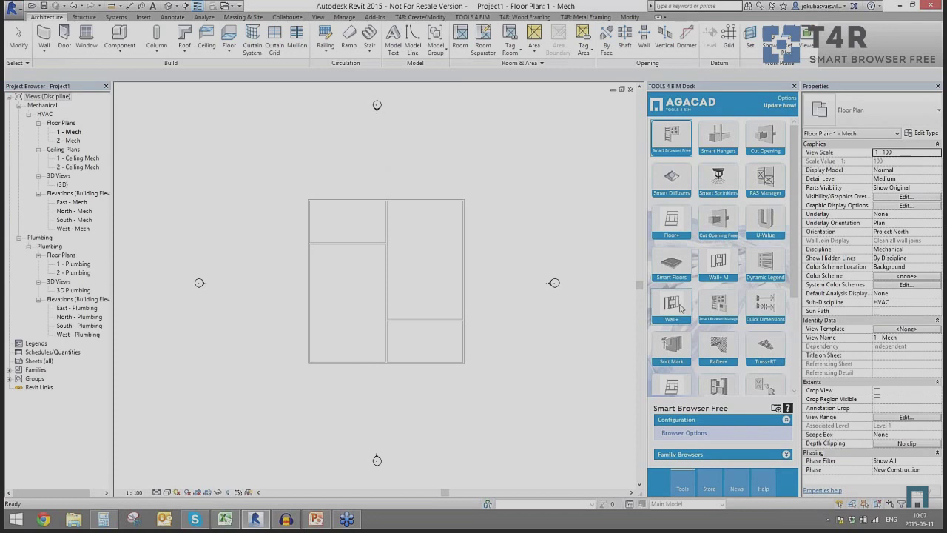
{"action": "left_click", "coordinate": [686, 455]}
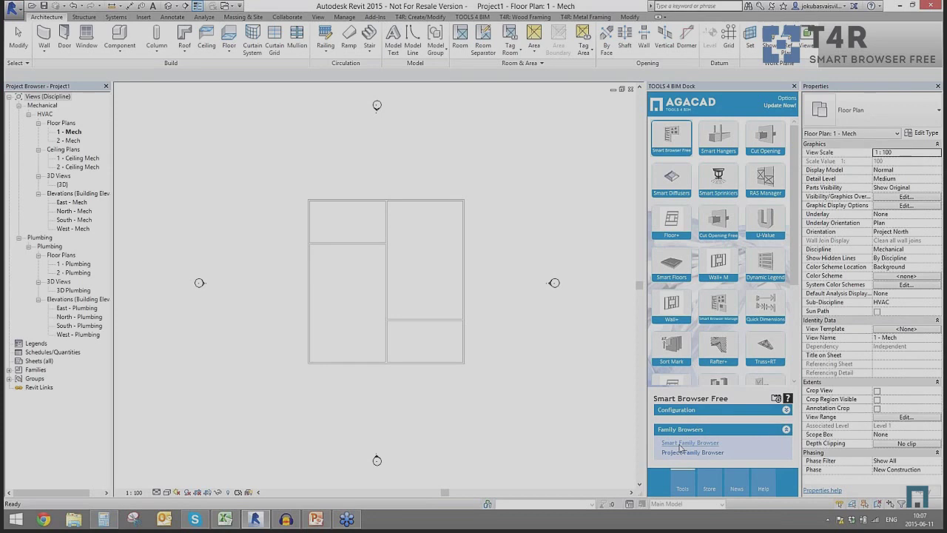
{"action": "left_click", "coordinate": [680, 444]}
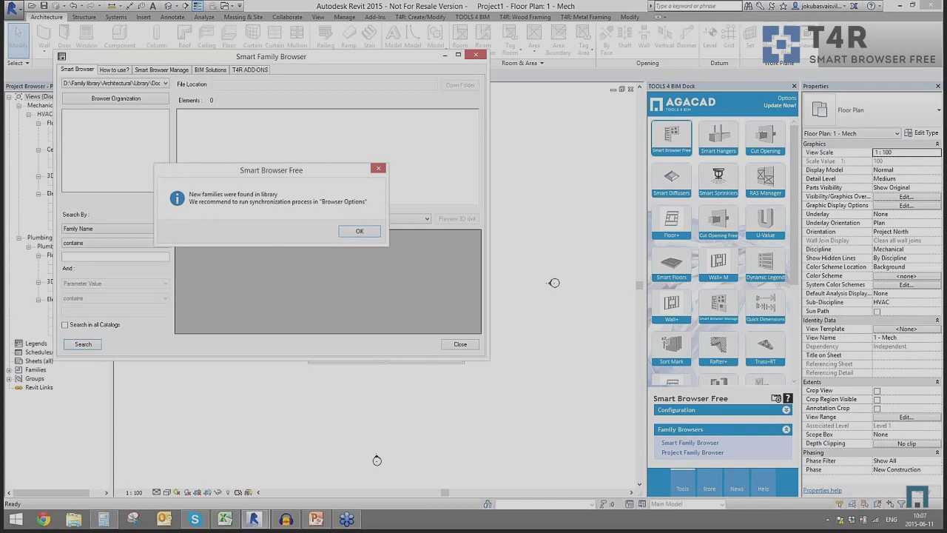
{"action": "left_click", "coordinate": [359, 231]}
Examine the parameters of the Bifold-2 Panel door family in an enlarged browser window.
{"action": "left_click", "coordinate": [272, 175]}
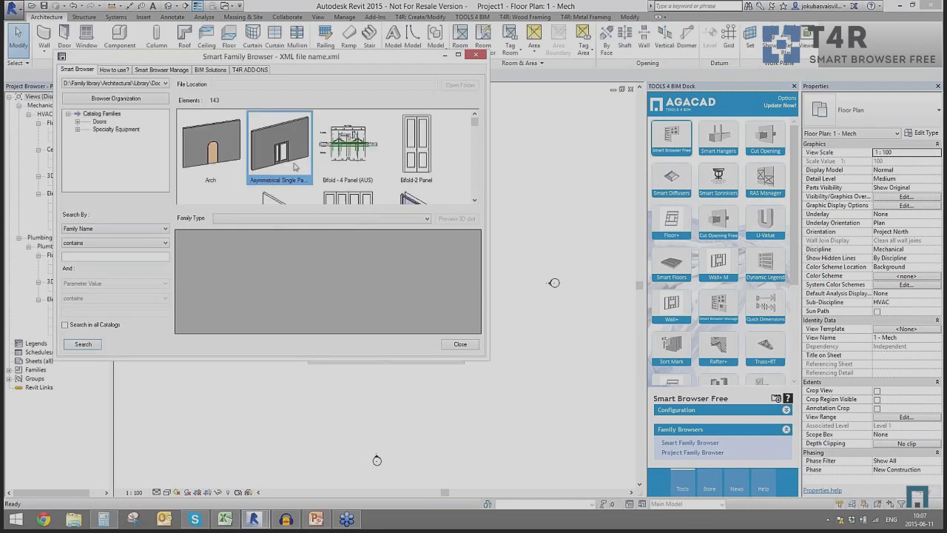
{"action": "left_click", "coordinate": [416, 147]}
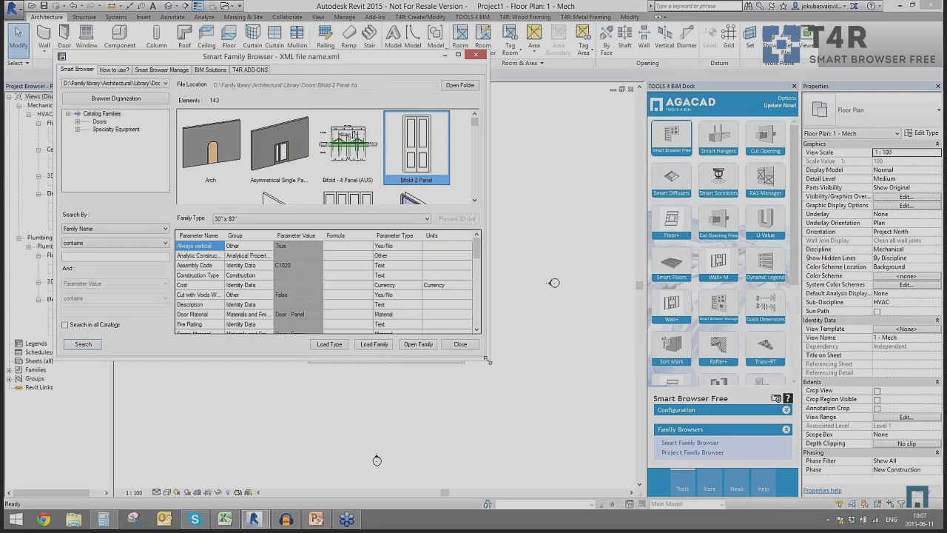
{"action": "left_click_drag", "start_coordinate": [487, 358], "coordinate": [599, 447]}
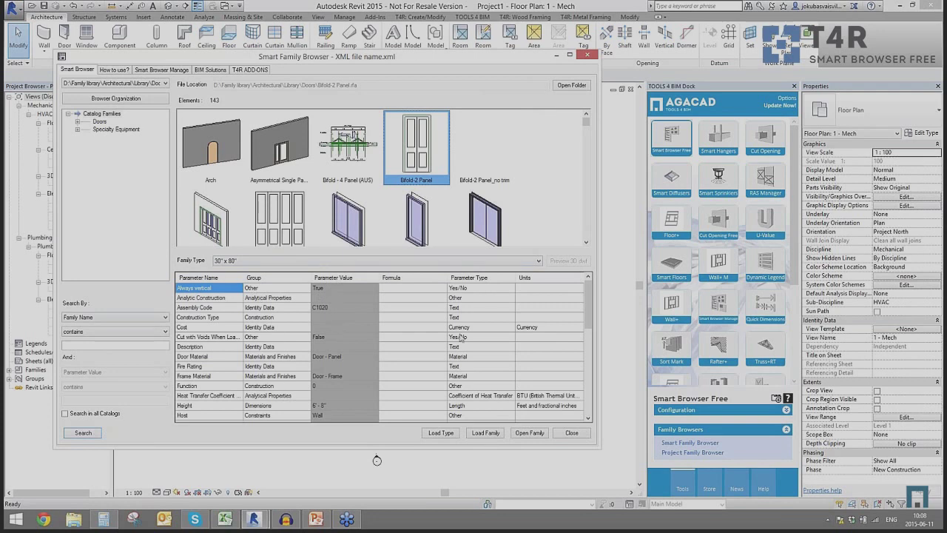
Load the Double (R) - Oculus Rond door family from the library into the project.
{"action": "left_click_drag", "start_coordinate": [588, 302], "coordinate": [598, 248]}
{"action": "mouse_move", "coordinate": [585, 127]}
{"action": "left_mouse_down"}
{"action": "mouse_move", "coordinate": [583, 230]}
{"action": "mouse_move", "coordinate": [591, 139]}
{"action": "left_mouse_up"}
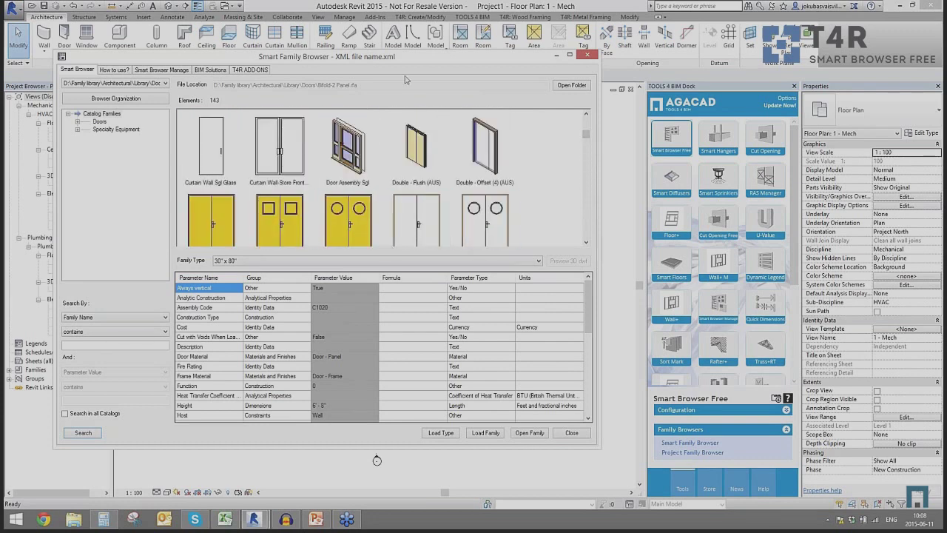
{"action": "left_click_drag", "start_coordinate": [394, 65], "coordinate": [336, 51]}
{"action": "left_click", "coordinate": [307, 213]}
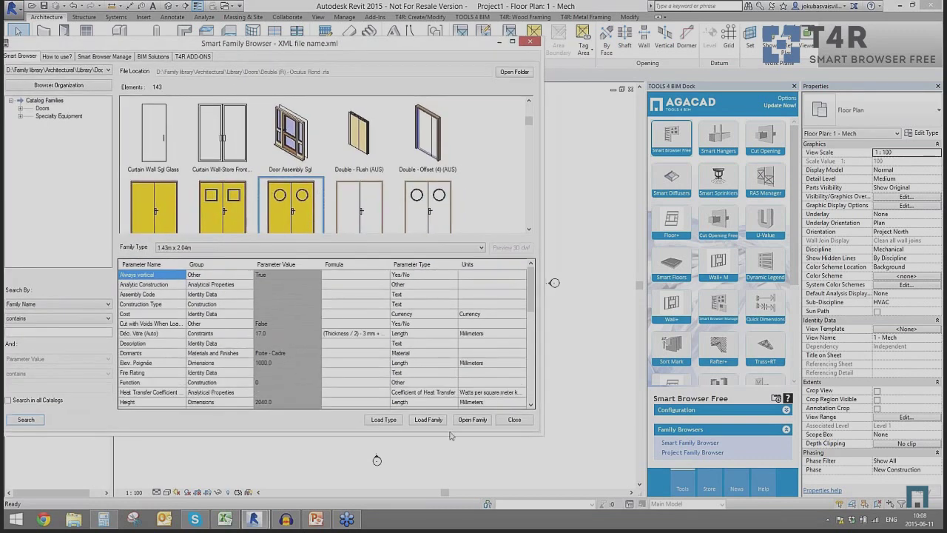
{"action": "left_click", "coordinate": [430, 419]}
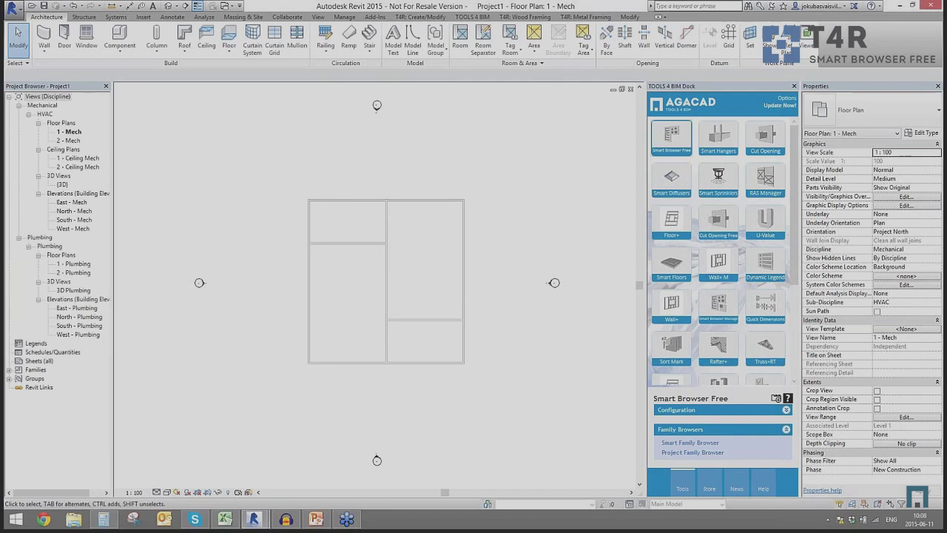
Place four 1.83m x 2.04m Double (R) - Oculus Rond doors, two in the upper outer wall and two in the right outer wall.
{"action": "left_click", "coordinate": [8, 370]}
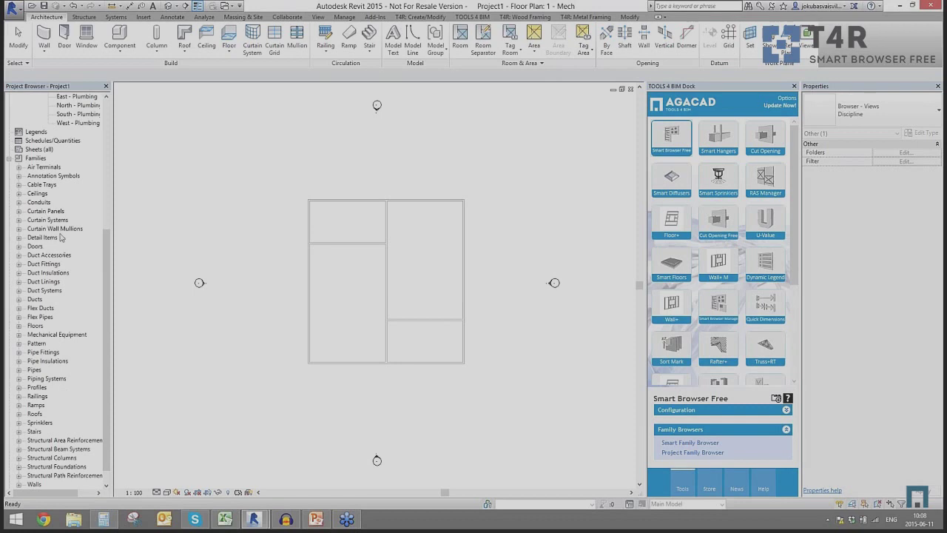
{"action": "left_click", "coordinate": [19, 246]}
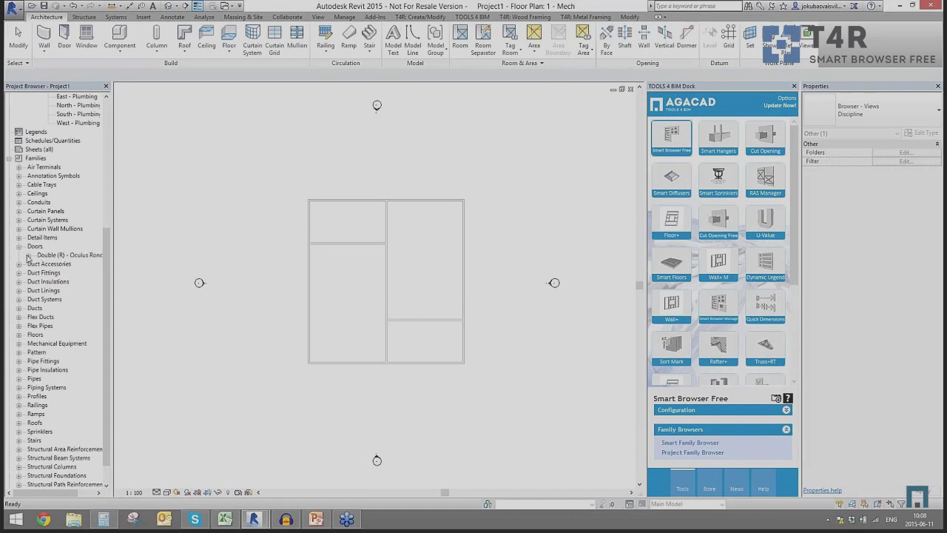
{"action": "left_click", "coordinate": [28, 255]}
{"action": "left_click", "coordinate": [65, 281]}
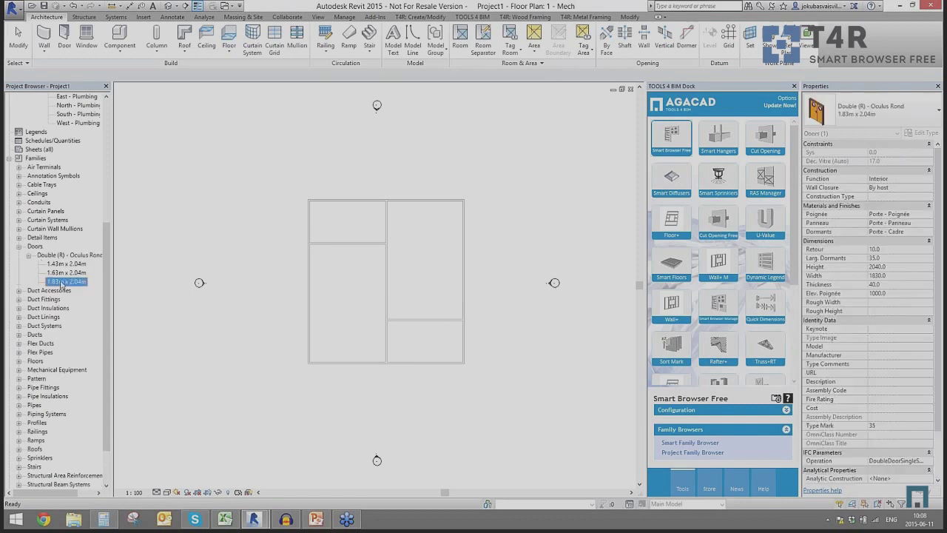
{"action": "left_click_drag", "start_coordinate": [67, 281], "coordinate": [348, 202]}
{"action": "left_click", "coordinate": [348, 202]}
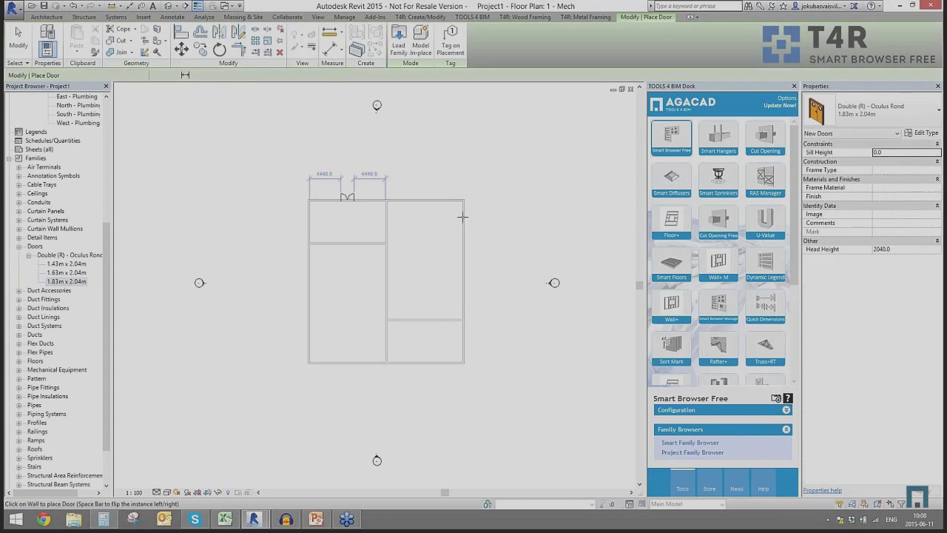
{"action": "left_click", "coordinate": [435, 201]}
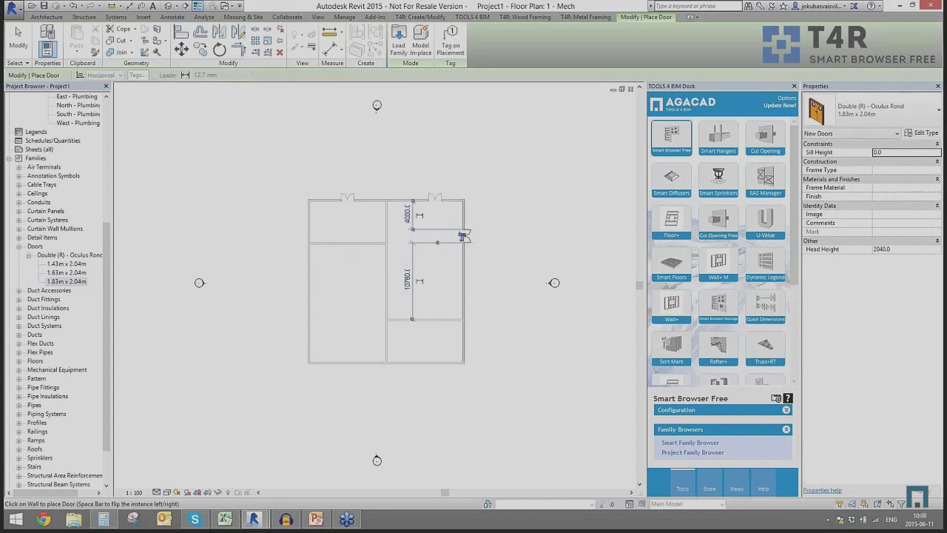
{"action": "left_click", "coordinate": [463, 233]}
{"action": "key", "text": "Escape"}
{"action": "key", "text": "Escape"}
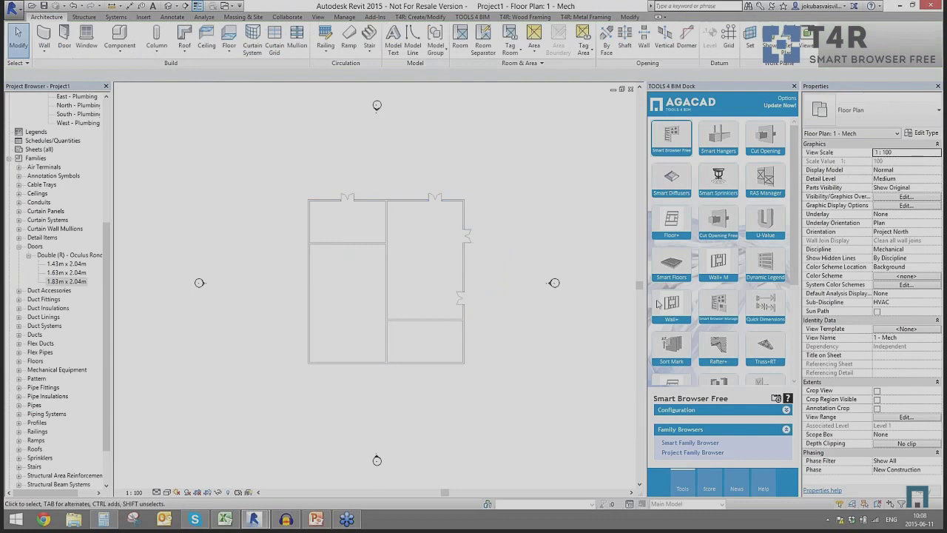
Open the recent project AGA CAD - All MEP.rvt alongside the new project.
{"action": "left_click", "coordinate": [682, 454]}
{"action": "left_click", "coordinate": [12, 8]}
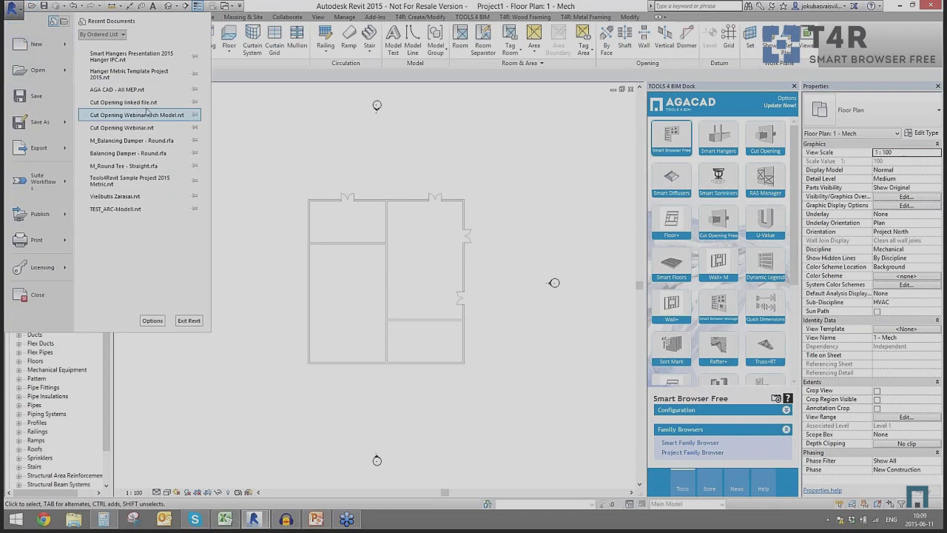
{"action": "left_click", "coordinate": [291, 122]}
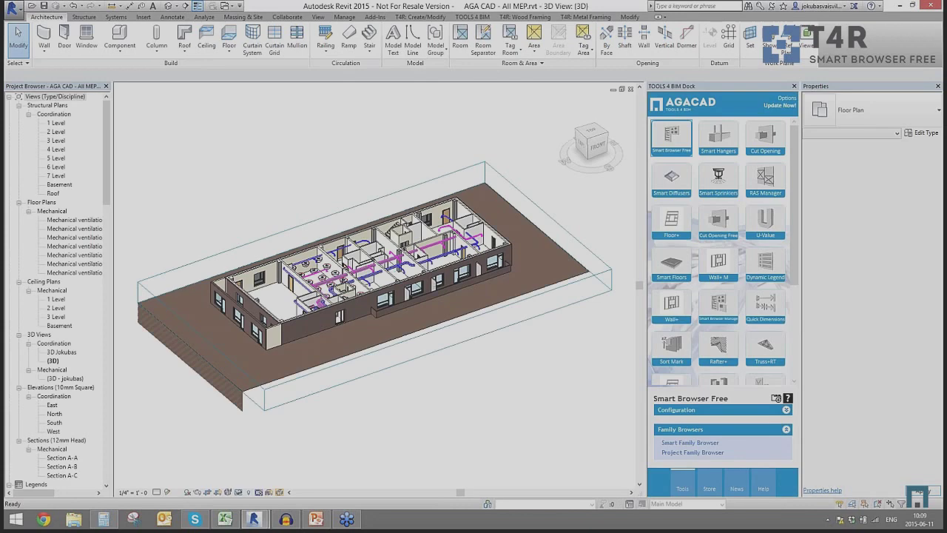
Tile the views of both projects, activate the 1 - Mech floor plan of Project1 and centre its building.
{"action": "key", "text": "w"}
{"action": "key", "text": "t"}
{"action": "left_click", "coordinate": [507, 269]}
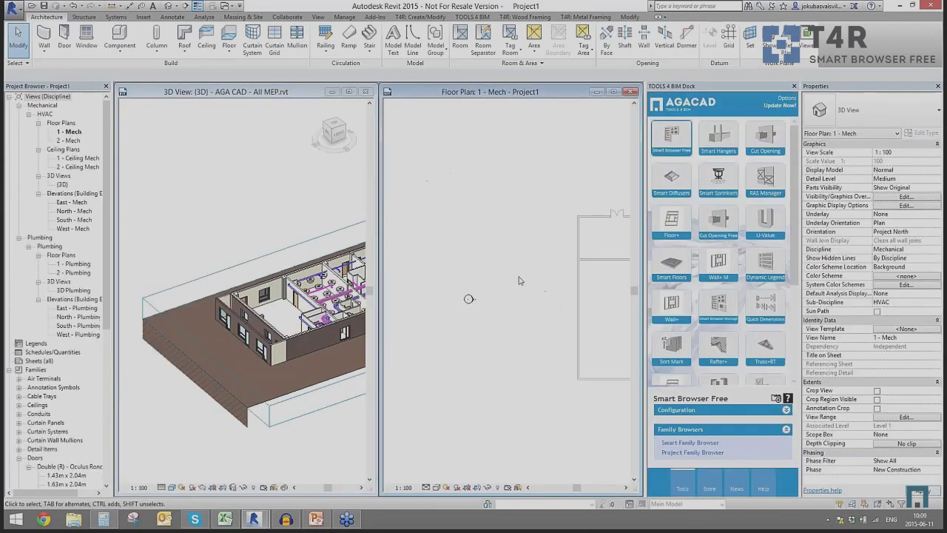
{"action": "middle_click_drag", "start_coordinate": [518, 279], "coordinate": [362, 263]}
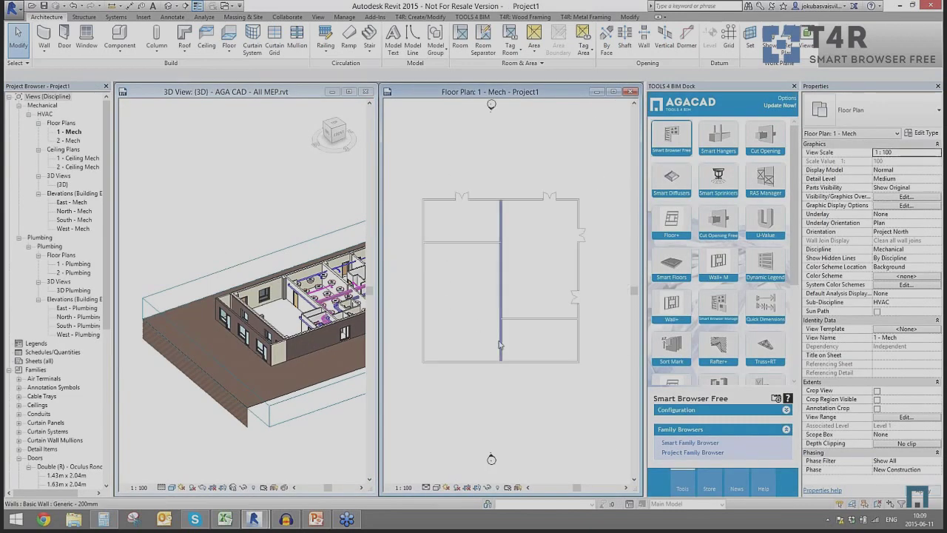
Open the Project Family Browser for AGA CAD - All MEP.rvt and expand the Mechanical Equipment category down to the Purmo Hygiene types.
{"action": "left_click", "coordinate": [673, 452]}
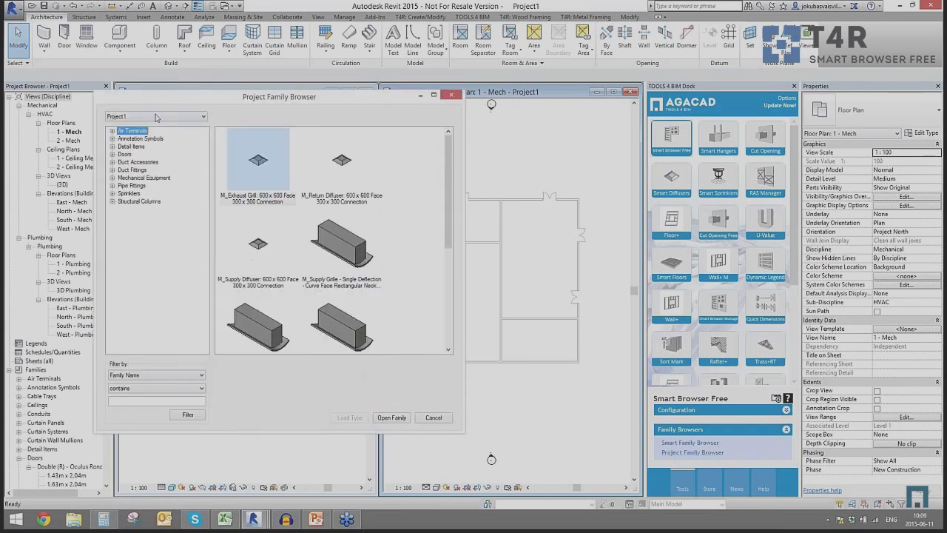
{"action": "left_click", "coordinate": [155, 116]}
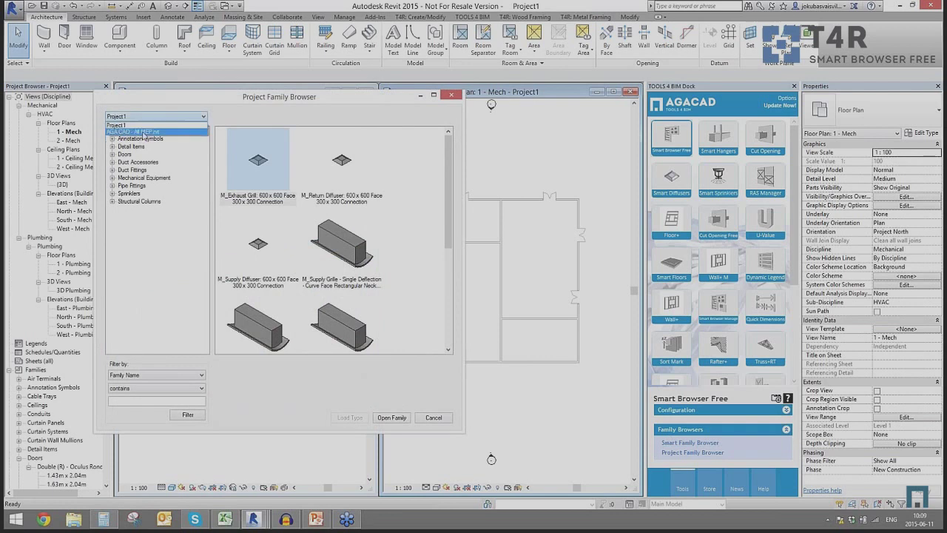
{"action": "left_click", "coordinate": [143, 132]}
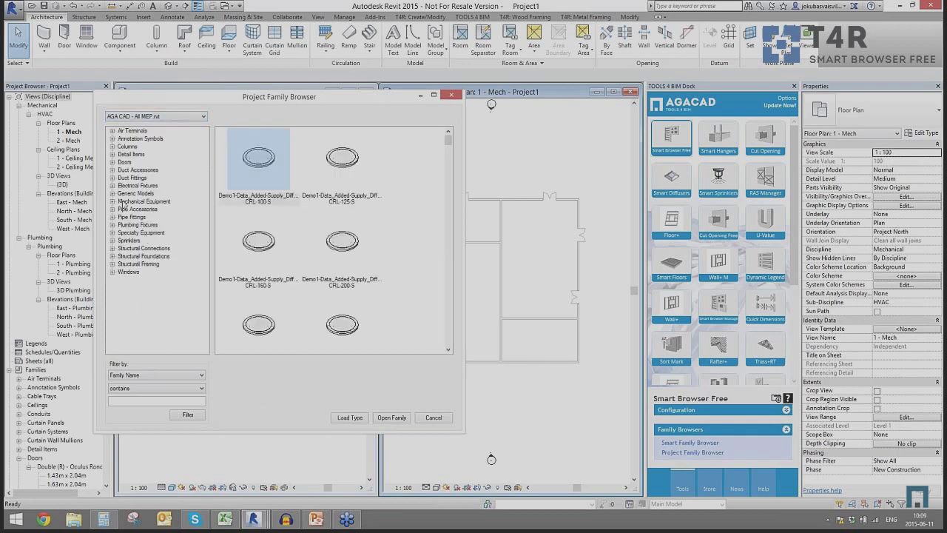
{"action": "left_click", "coordinate": [123, 202]}
{"action": "left_click", "coordinate": [112, 202]}
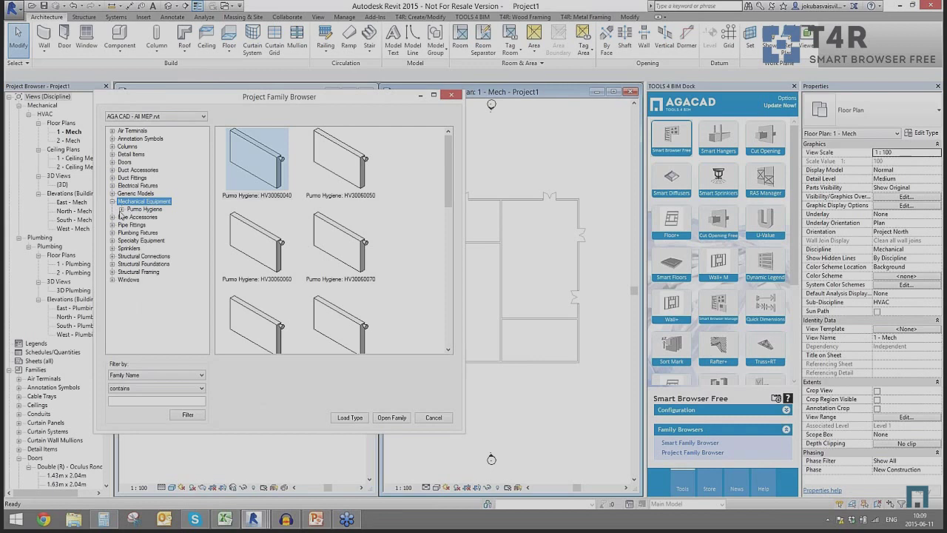
{"action": "left_click", "coordinate": [121, 210]}
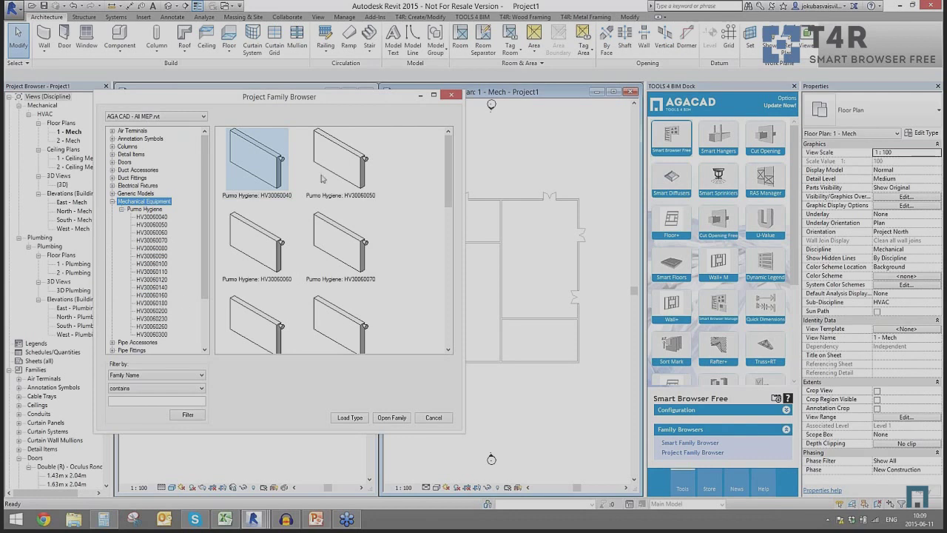
Load the Purmo Hygiene types HV30060040 through HV30060090 into Project1 and close the Project Family Browser.
{"action": "scroll", "coordinate": [451, 347], "scroll_direction": "down", "scroll_amount": 1}
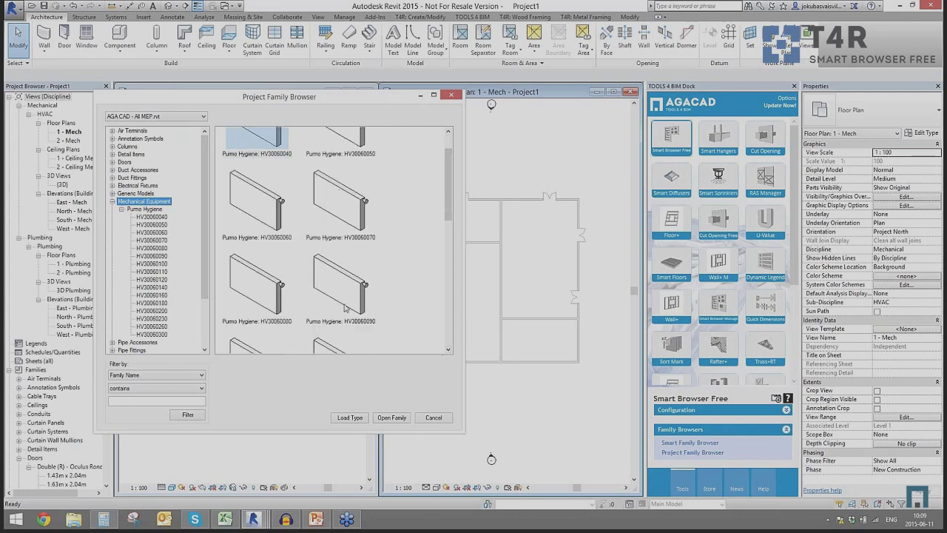
{"action": "left_click", "coordinate": [318, 286], "text": "shift"}
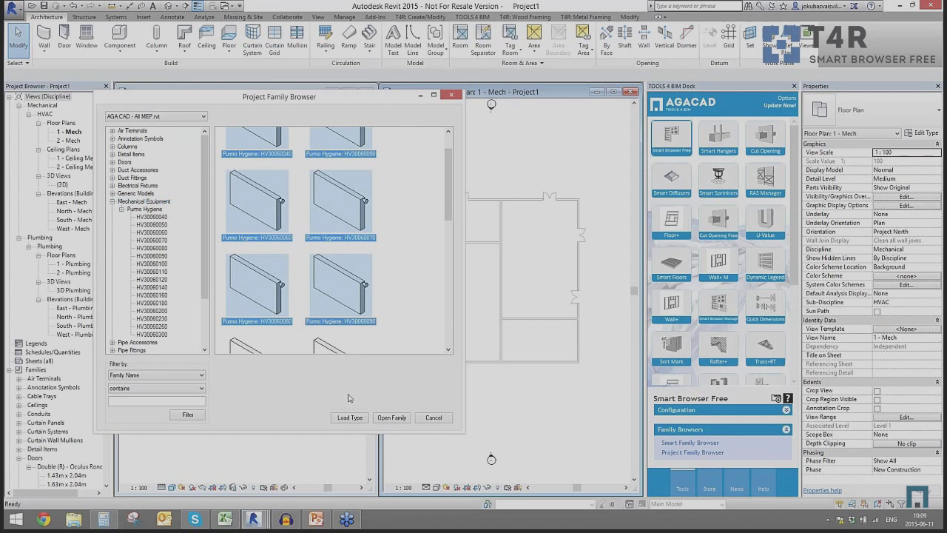
{"action": "left_click", "coordinate": [349, 418]}
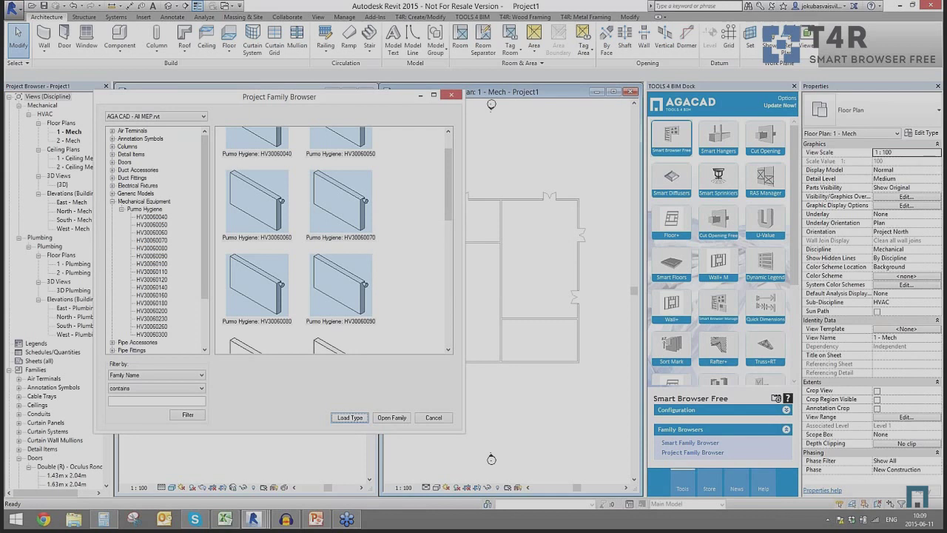
{"action": "left_click", "coordinate": [452, 94]}
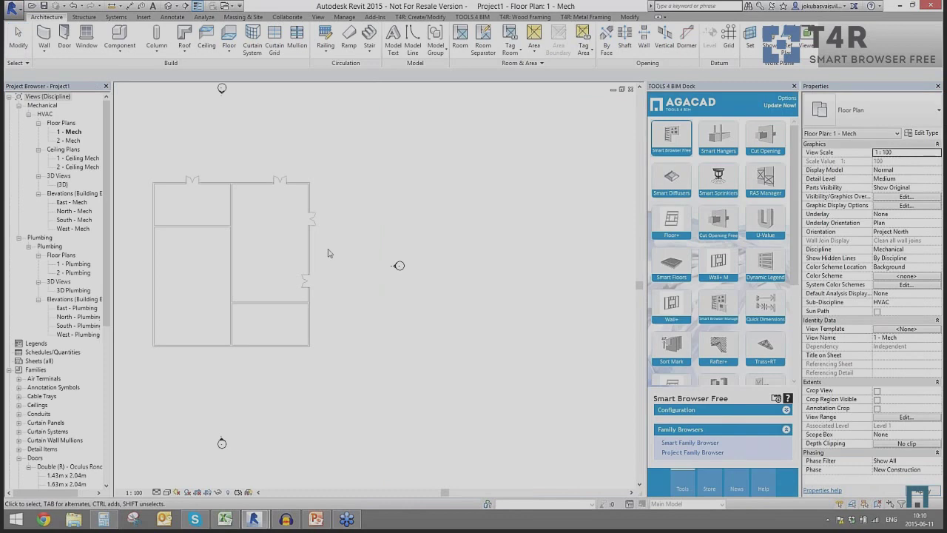
Place three Purmo Hygiene HV30060040 radiators along the left outer wall of the 1 - Mech floor plan.
{"action": "middle_click_drag", "start_coordinate": [219, 253], "coordinate": [375, 269]}
{"action": "left_click_drag", "start_coordinate": [106, 314], "coordinate": [97, 451]}
{"action": "left_click", "coordinate": [19, 318]}
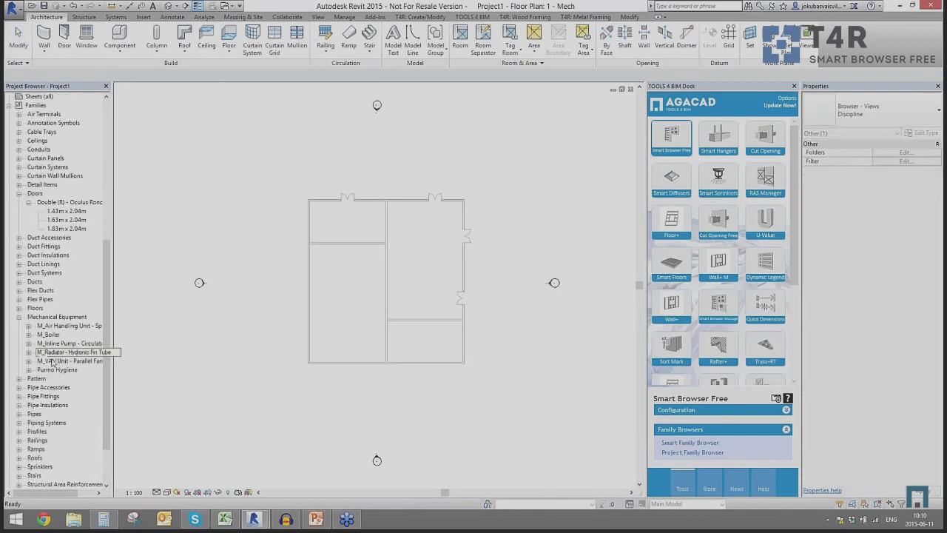
{"action": "left_click", "coordinate": [28, 370]}
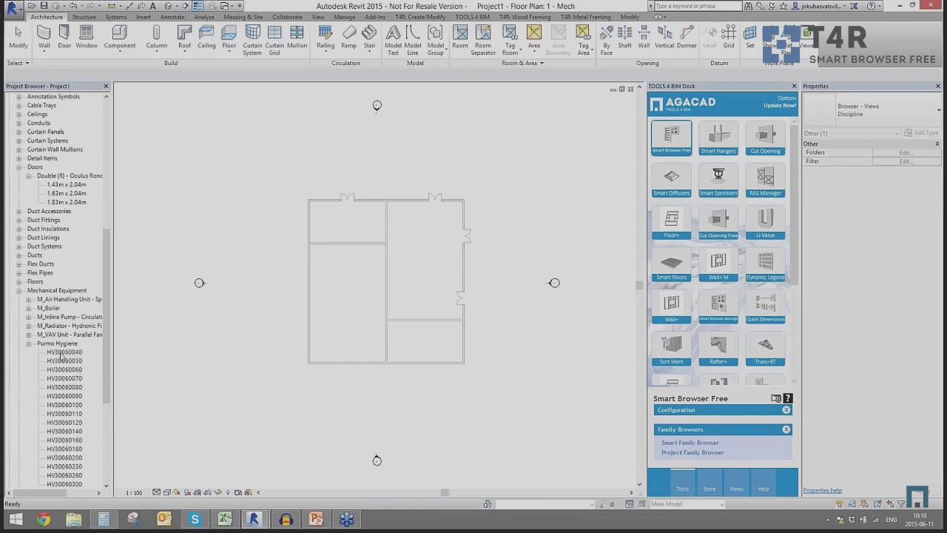
{"action": "scroll", "coordinate": [63, 356], "scroll_direction": "down", "scroll_amount": 2}
{"action": "left_click", "coordinate": [64, 316]}
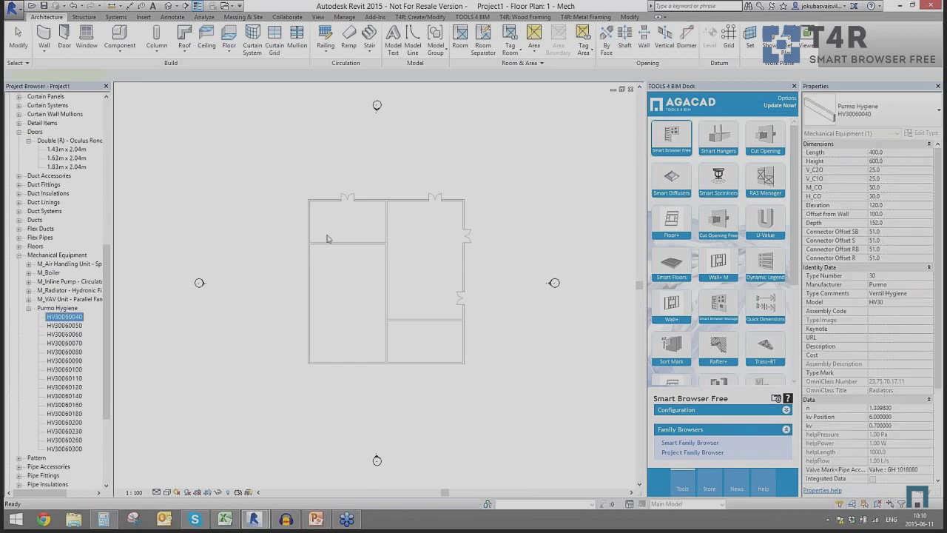
{"action": "left_click_drag", "start_coordinate": [327, 238], "coordinate": [326, 236]}
{"action": "left_click", "coordinate": [310, 224]}
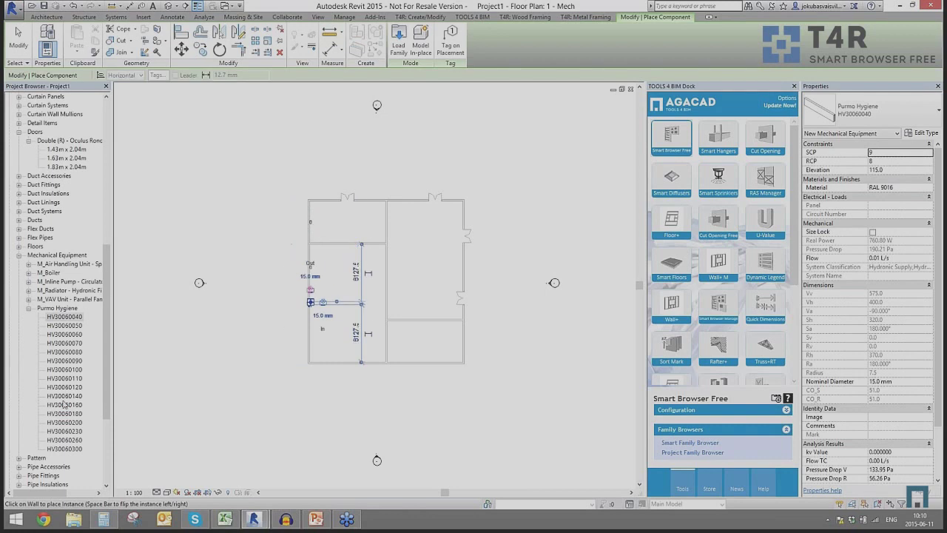
Place two Purmo Hygiene HV30060160 radiators on the lower outer wall of the large left room.
{"action": "left_click_drag", "start_coordinate": [64, 404], "coordinate": [326, 361]}
{"action": "left_click", "coordinate": [322, 362]}
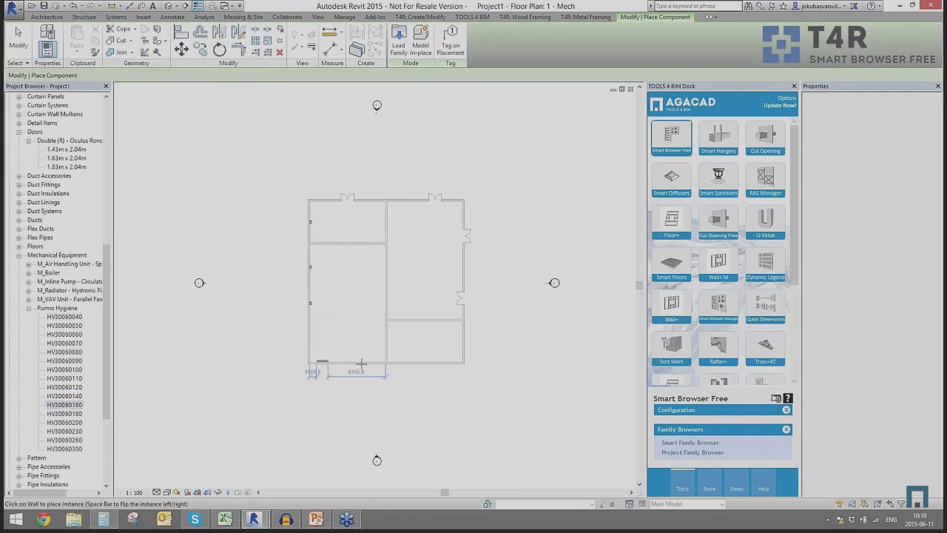
{"action": "left_click", "coordinate": [361, 362]}
Place four HV30060230 radiators on the lower, right and upper outer walls, and HV30060100 radiators on the left and right outer walls.
{"action": "left_click_drag", "start_coordinate": [70, 432], "coordinate": [310, 381]}
{"action": "left_click", "coordinate": [401, 361]}
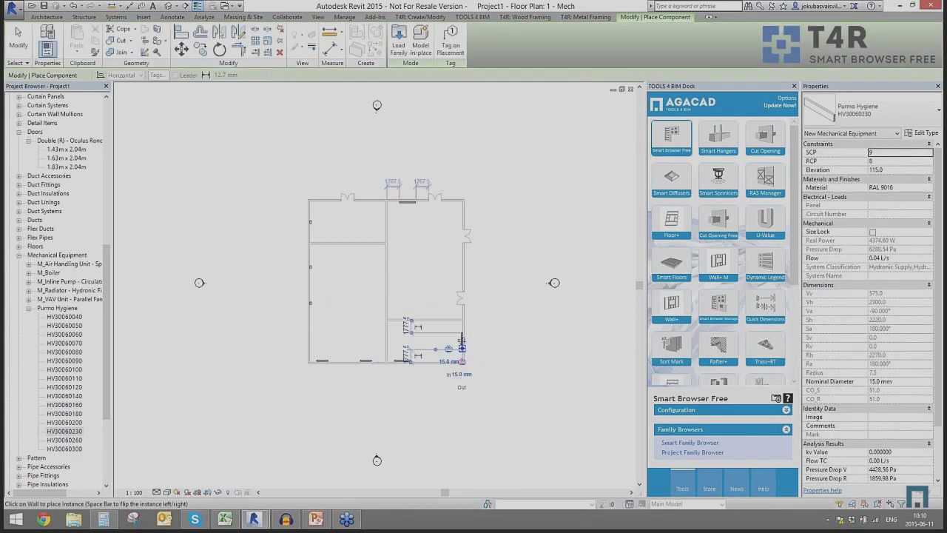
{"action": "left_click", "coordinate": [407, 201]}
{"action": "left_click", "coordinate": [369, 202]}
{"action": "left_click", "coordinate": [65, 369]}
{"action": "left_click_drag", "start_coordinate": [64, 369], "coordinate": [312, 335]}
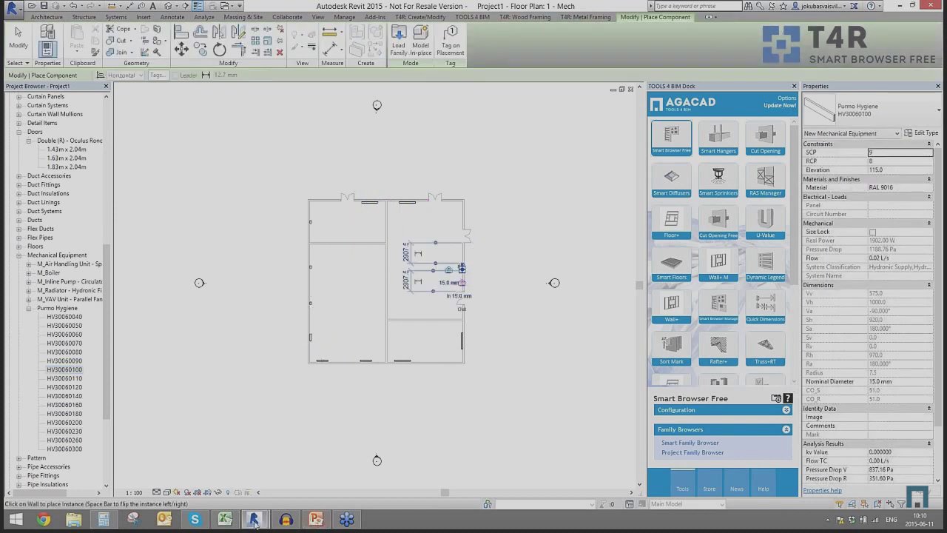
Bring the Smart Family Browser window that is still open to the front, move it within view and close it.
{"action": "mouse_move", "coordinate": [254, 520]}
{"action": "left_click", "coordinate": [301, 477]}
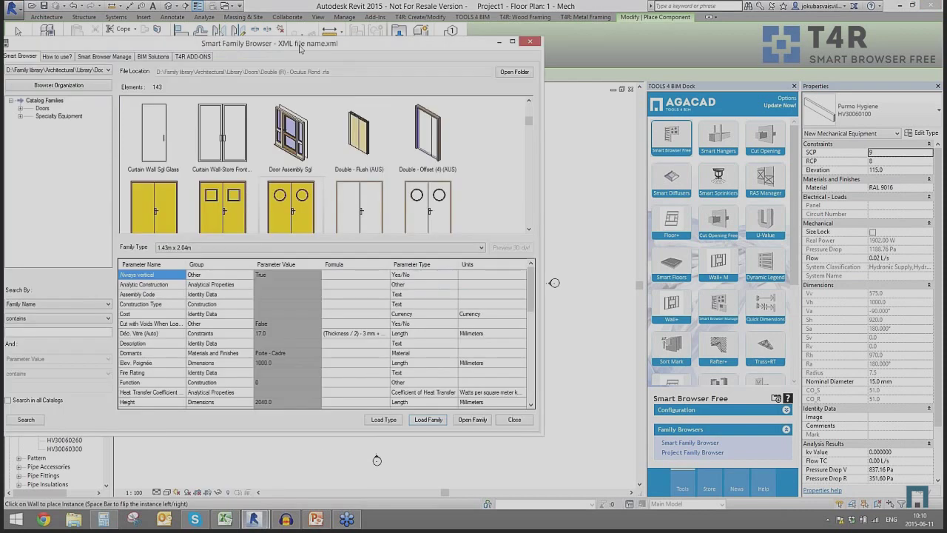
{"action": "left_click_drag", "start_coordinate": [299, 45], "coordinate": [560, 61]}
{"action": "mouse_move", "coordinate": [255, 520]}
{"action": "left_click", "coordinate": [231, 469]}
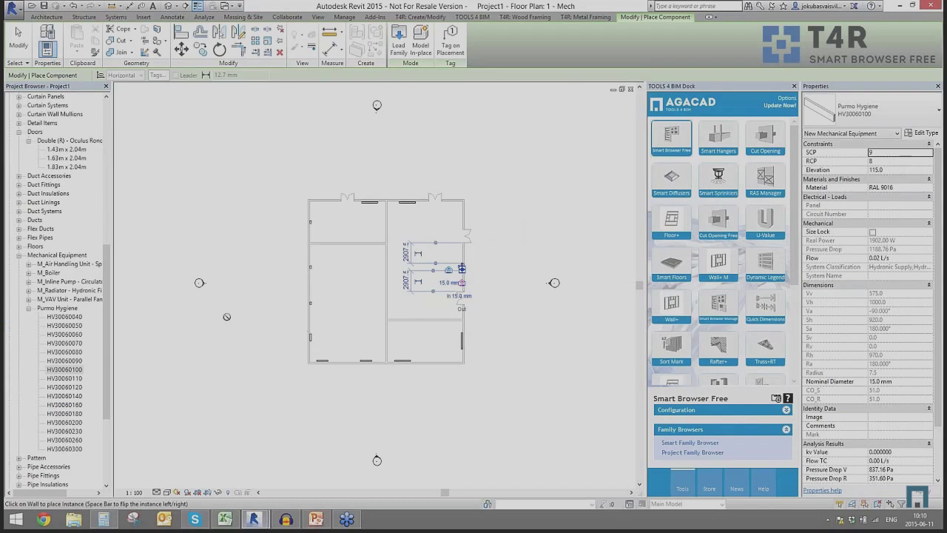
{"action": "mouse_move", "coordinate": [254, 520]}
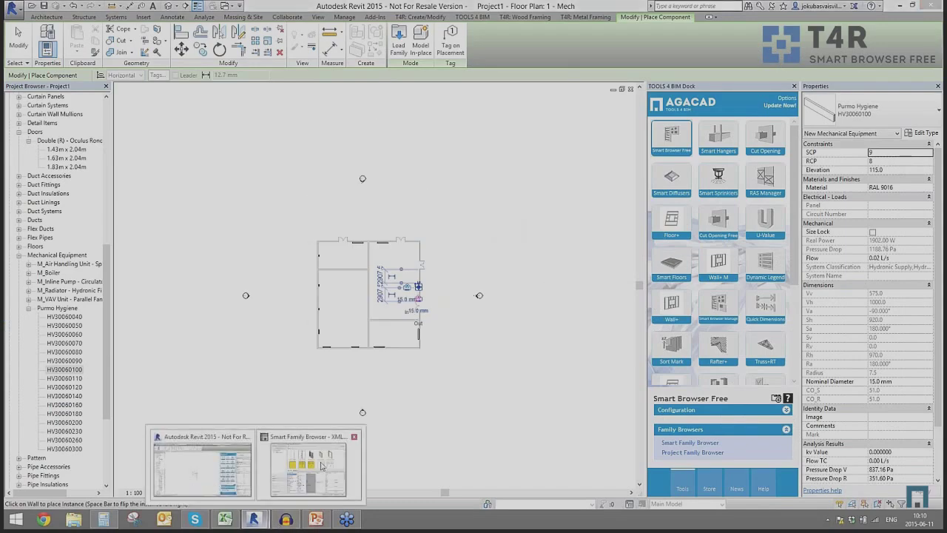
{"action": "left_click", "coordinate": [337, 470]}
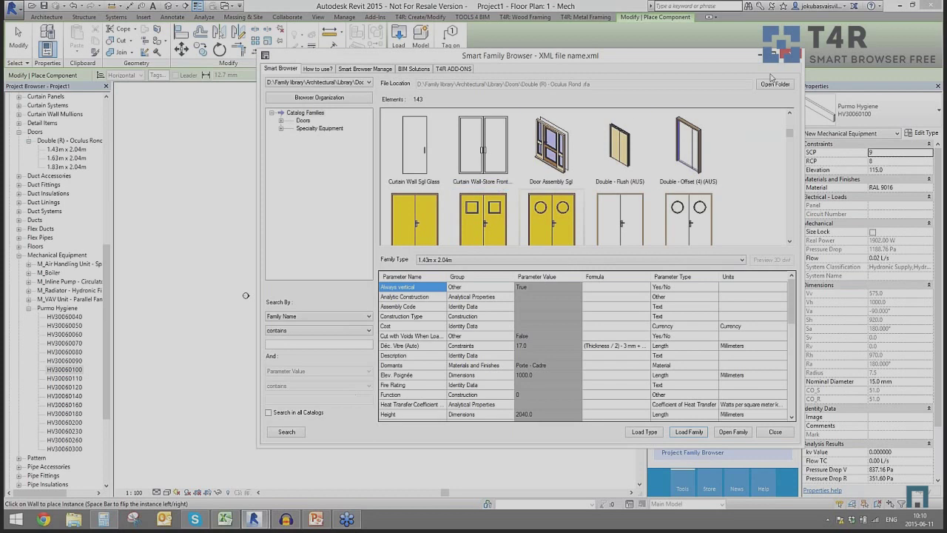
{"action": "left_click_drag", "start_coordinate": [744, 56], "coordinate": [657, 77]}
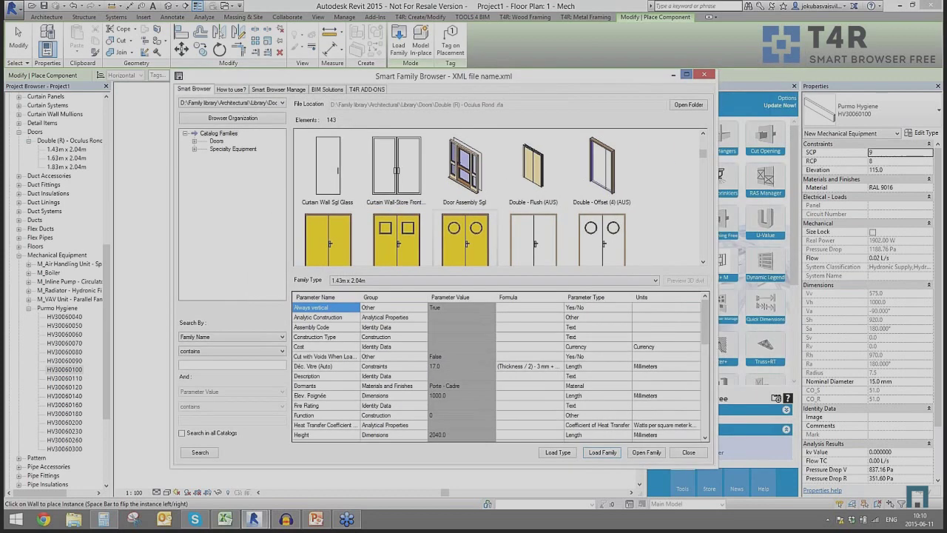
{"action": "left_click", "coordinate": [704, 74]}
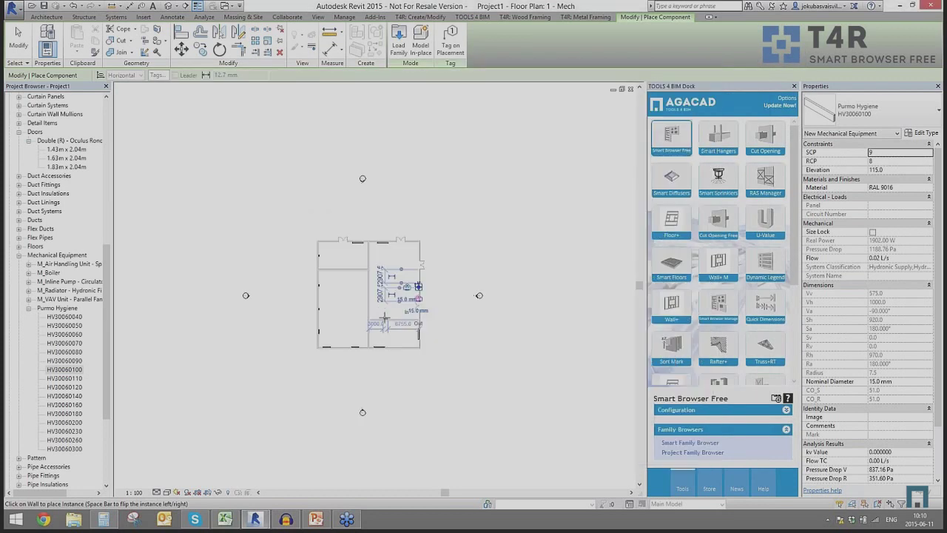
Place an HV30060100 radiator on the horizontal inner wall above the lower right room and end the placement.
{"action": "key", "text": "Escape"}
{"action": "key", "text": "Escape"}
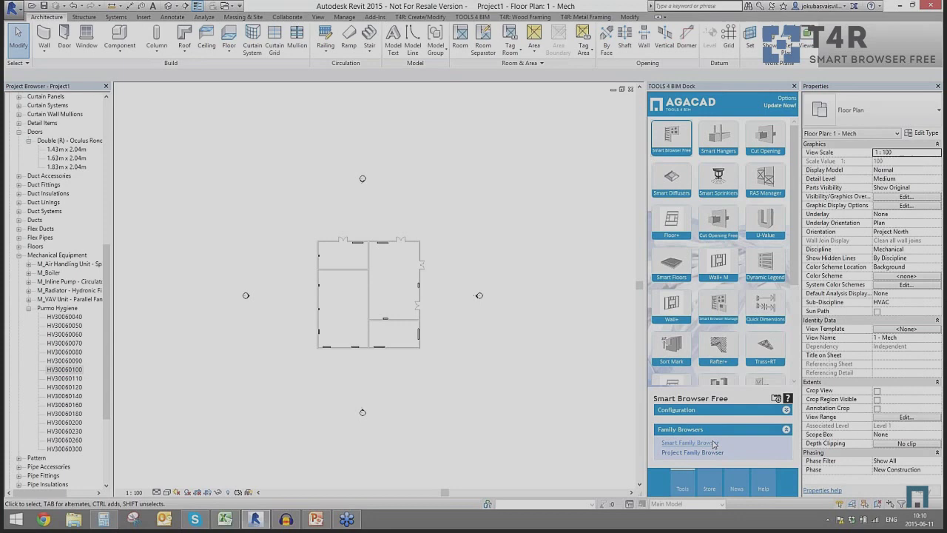
{"action": "scroll", "coordinate": [343, 296], "scroll_direction": "up", "scroll_amount": 4}
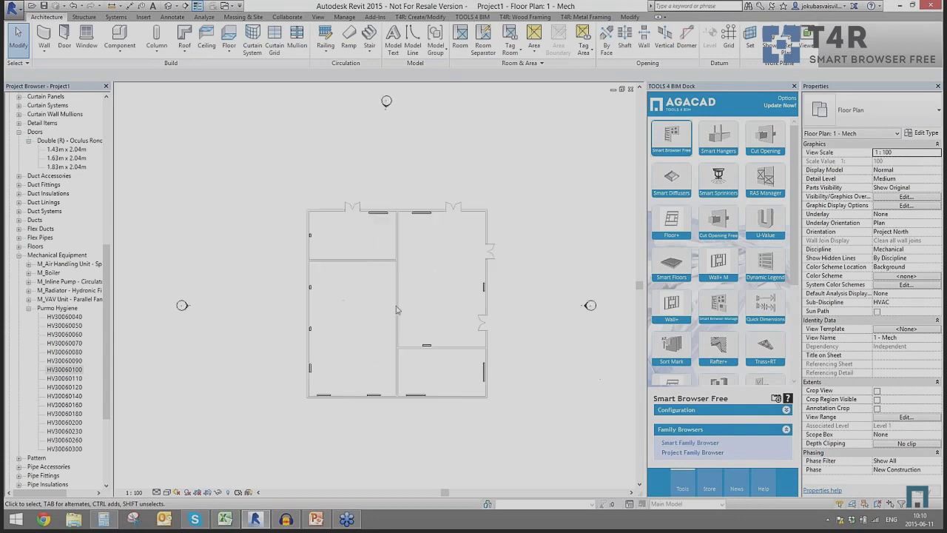
{"action": "scroll", "coordinate": [396, 309], "scroll_direction": "up", "scroll_amount": 5}
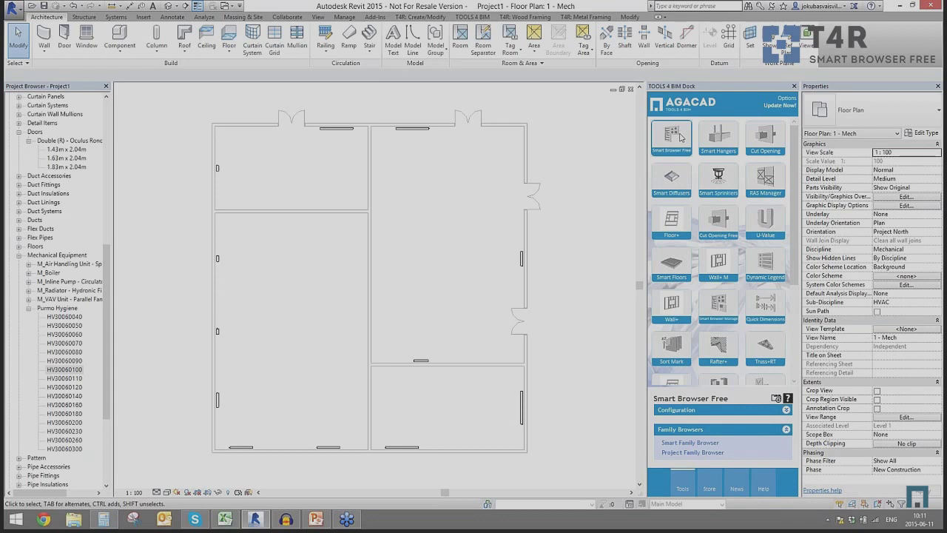
Move the RAS Manager tool beside Smart Browser Free, activate it and accept its existing data load configuration.
{"action": "left_click_drag", "start_coordinate": [758, 169], "coordinate": [699, 140]}
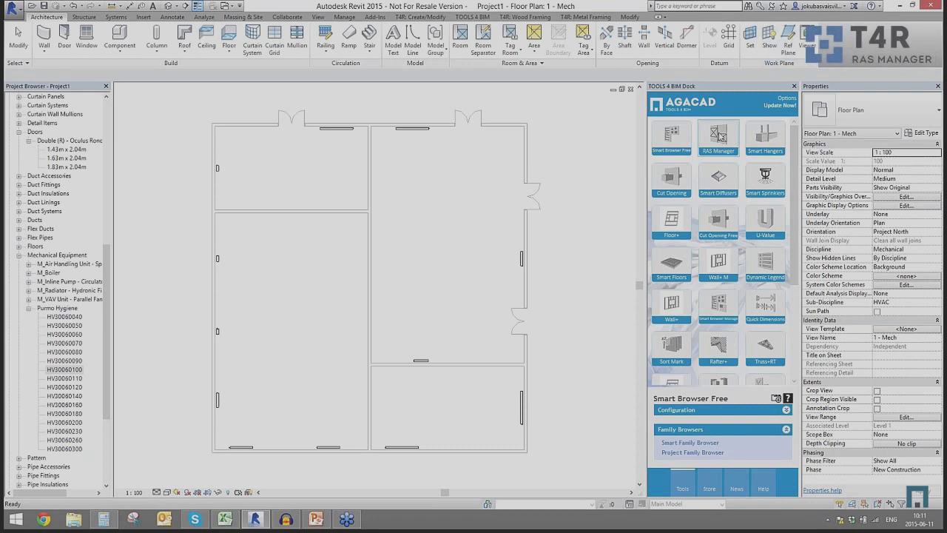
{"action": "left_click", "coordinate": [719, 136]}
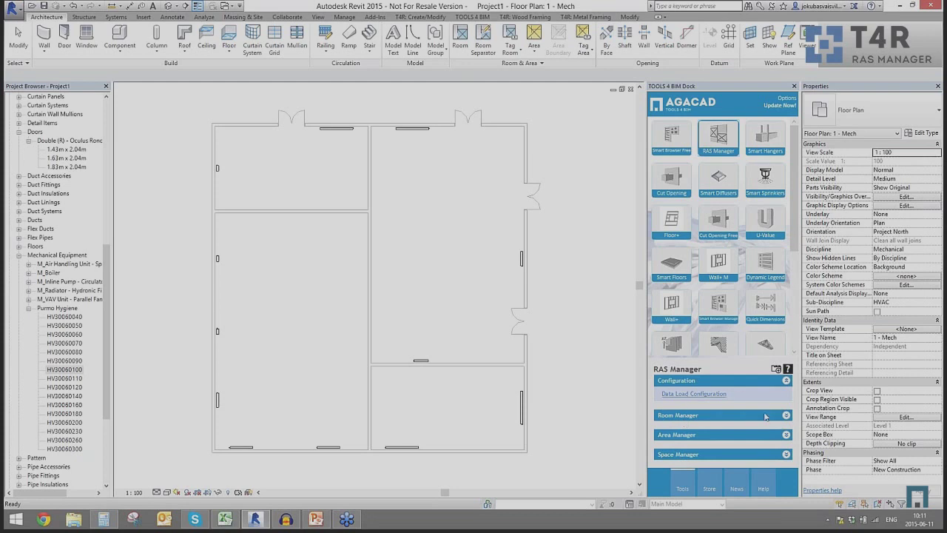
{"action": "left_click", "coordinate": [690, 397]}
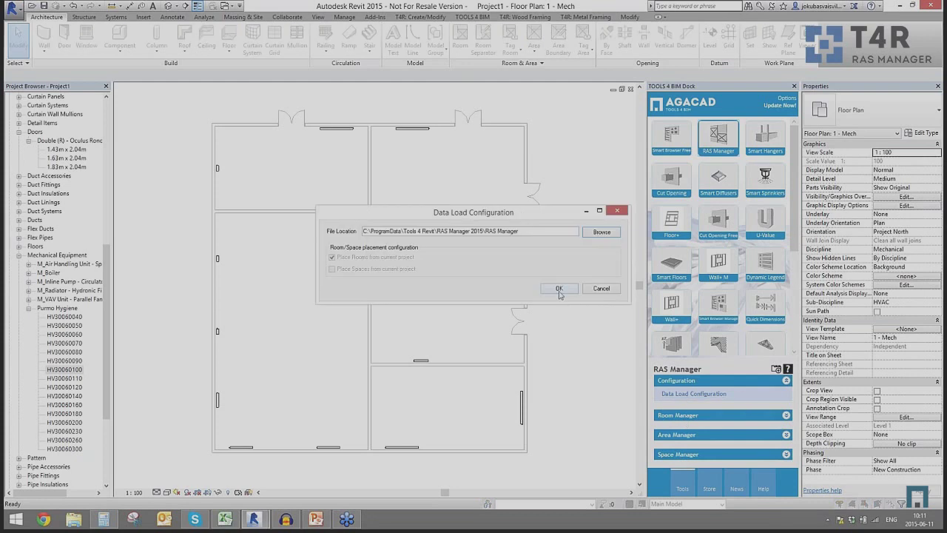
{"action": "left_click", "coordinate": [559, 289]}
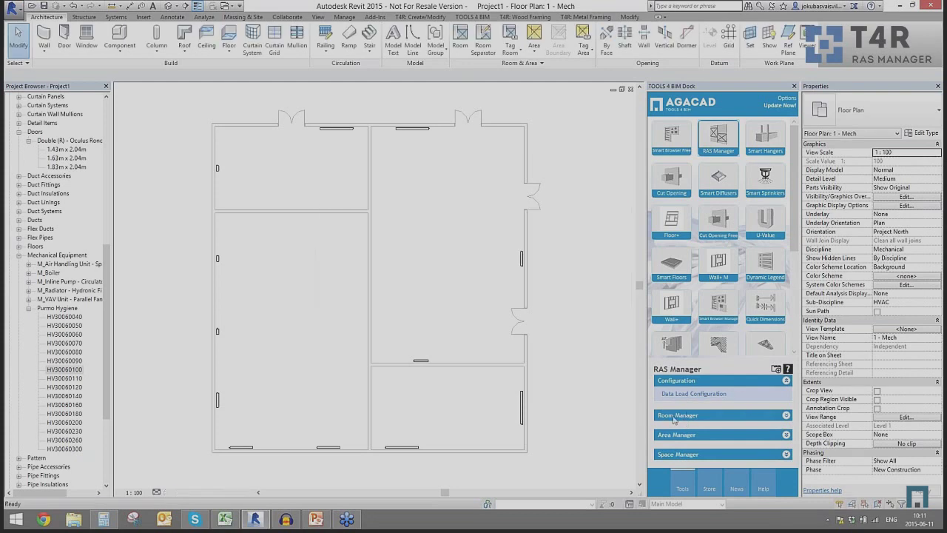
Start RAS Manager's Place Room command and load the room types file NL.Room_Types.PN_2.pg_identity_data.OST_Rooms.txt.
{"action": "left_click", "coordinate": [674, 416]}
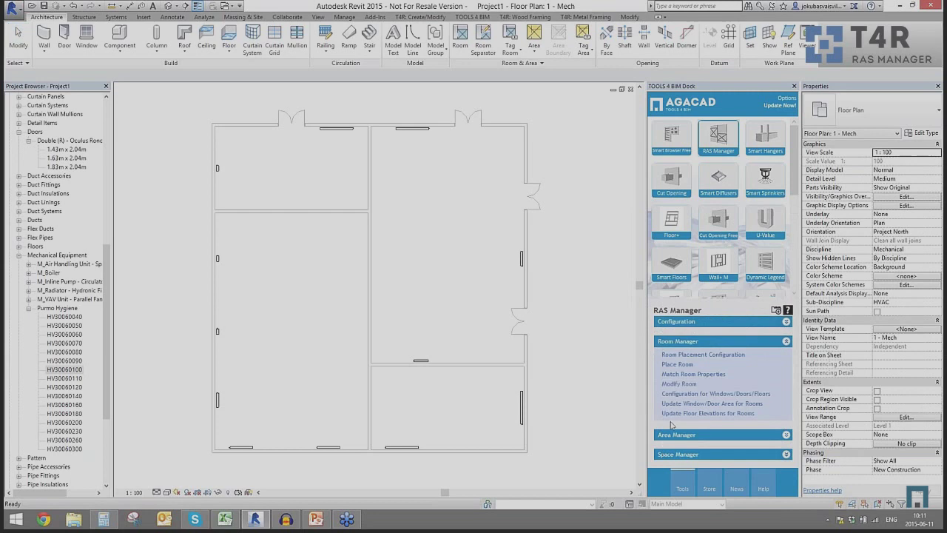
{"action": "left_click", "coordinate": [670, 365]}
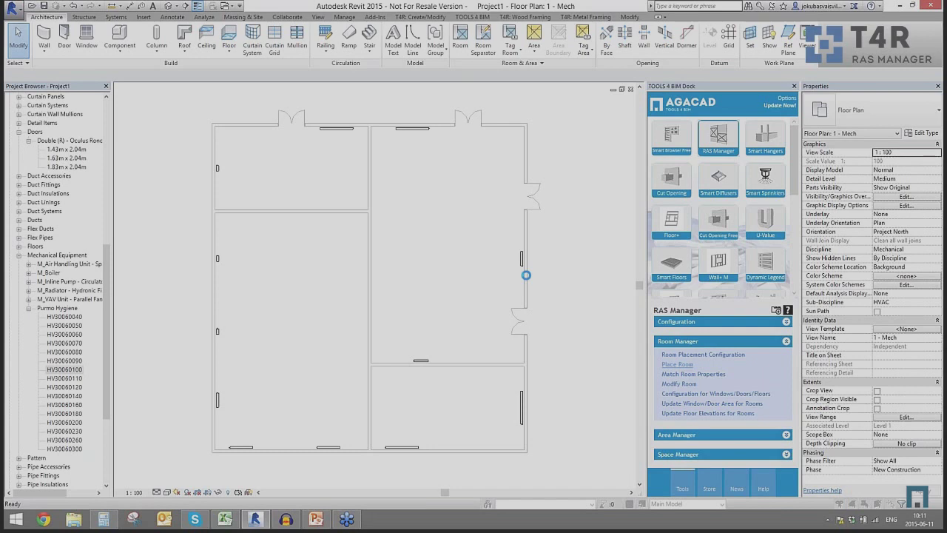
{"action": "left_click", "coordinate": [69, 71]}
{"action": "left_click", "coordinate": [88, 83]}
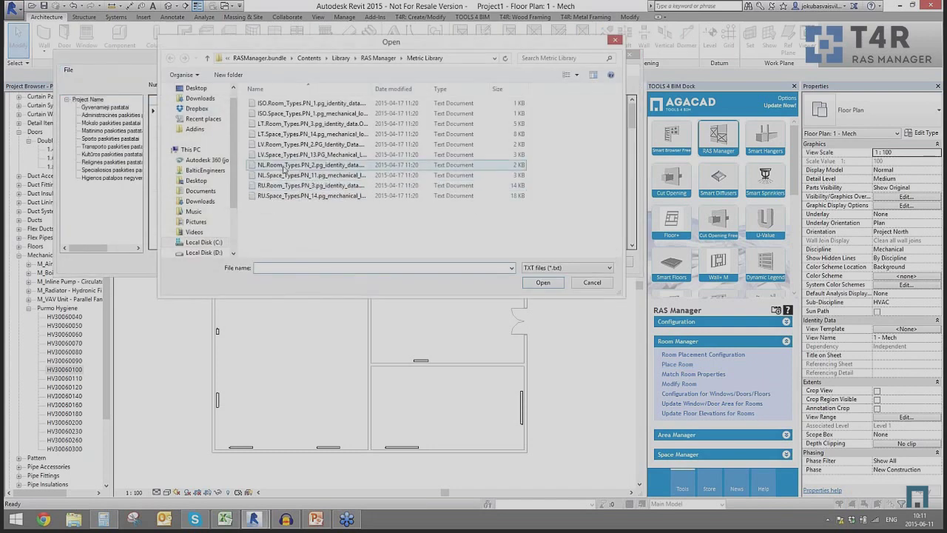
{"action": "left_click", "coordinate": [284, 166]}
{"action": "left_click", "coordinate": [538, 283]}
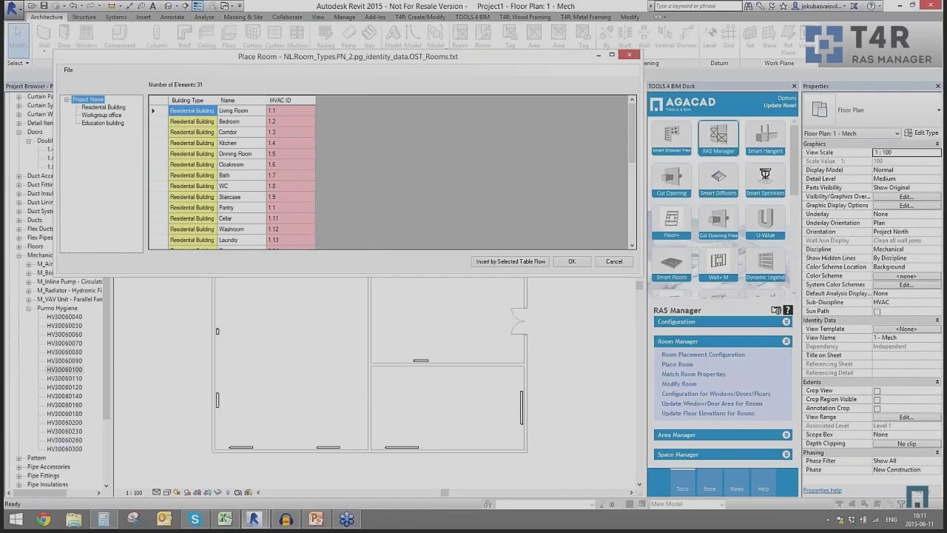
Place Residental Building WC rooms with HVAC ID 1.8 in the upper left and lower right rooms of the plan.
{"action": "left_click", "coordinate": [157, 134]}
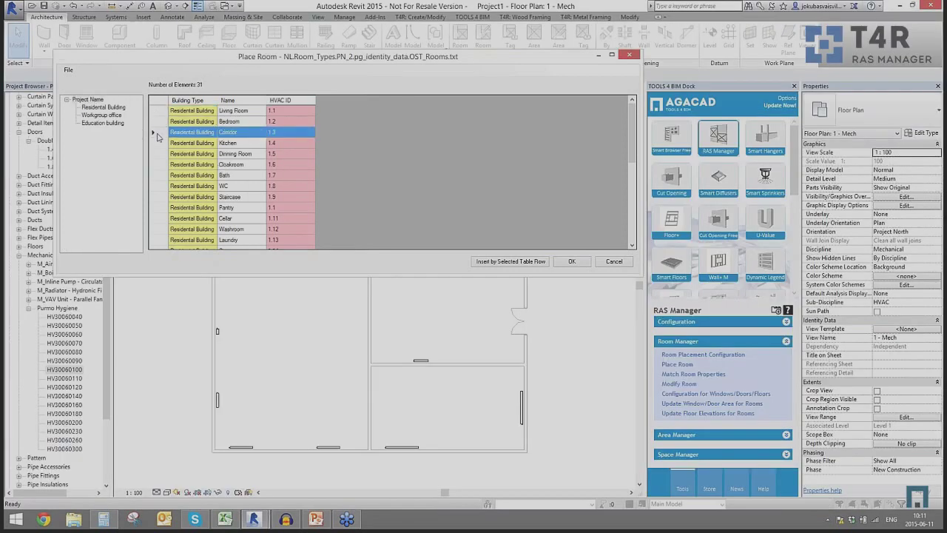
{"action": "left_click", "coordinate": [159, 185]}
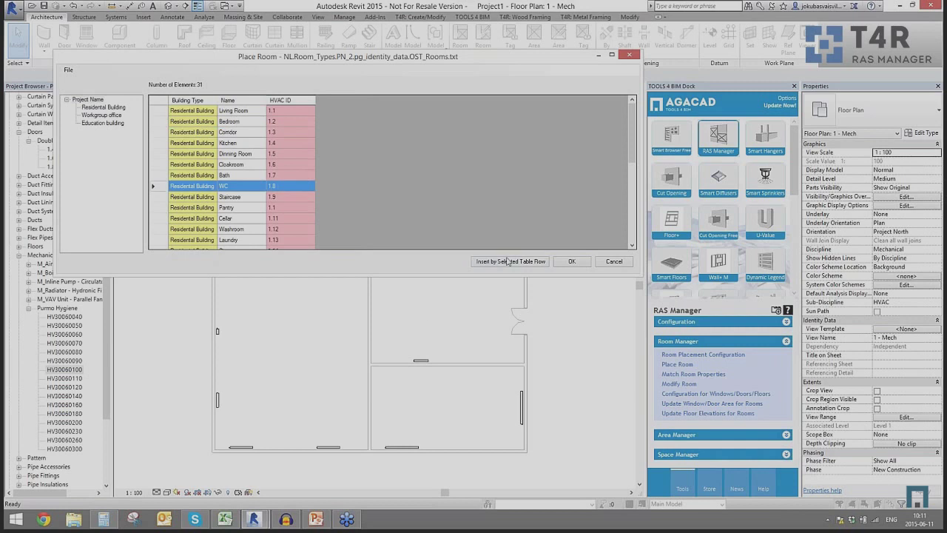
{"action": "left_click", "coordinate": [506, 263]}
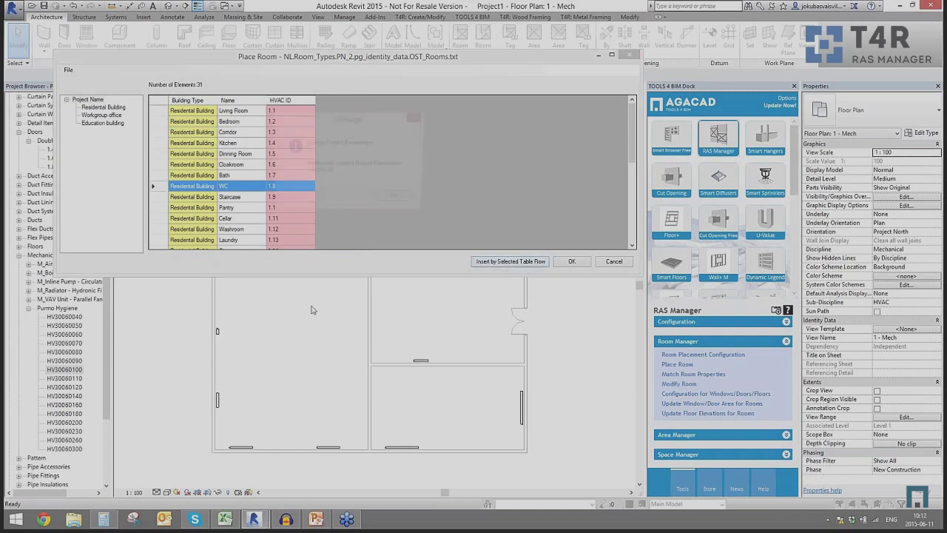
{"action": "left_click", "coordinate": [404, 203]}
{"action": "left_click", "coordinate": [289, 174]}
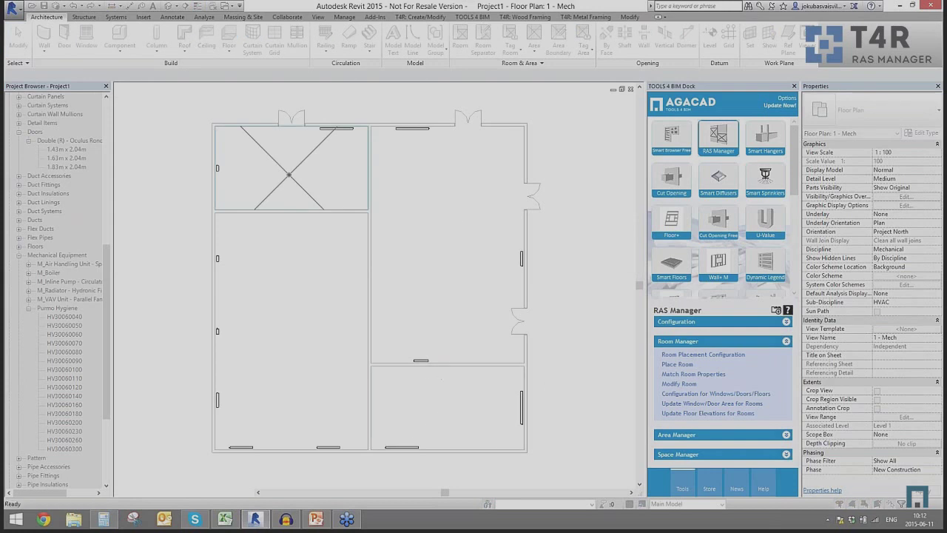
{"action": "left_click", "coordinate": [443, 388]}
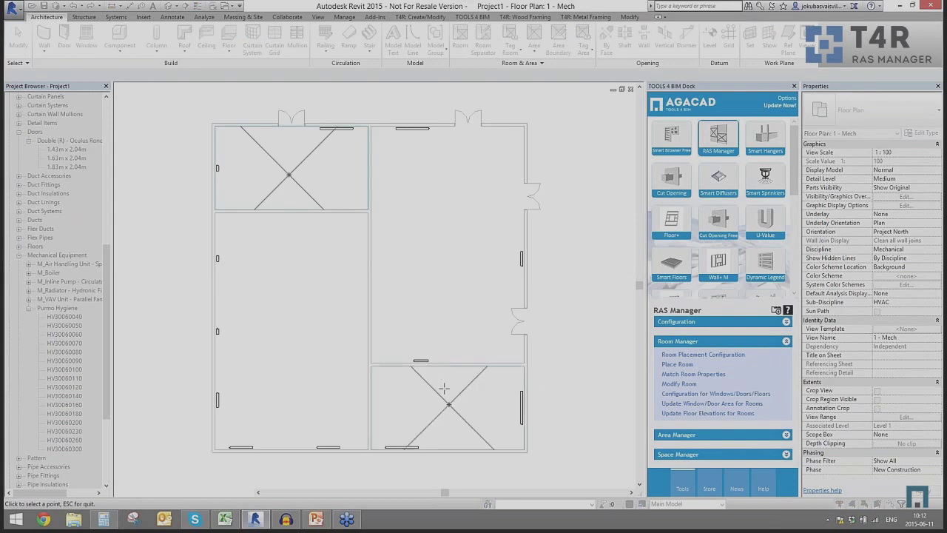
Place a Washroom room in the large lower left area and a Kitchen room in the large upper right area.
{"action": "left_click", "coordinate": [677, 364]}
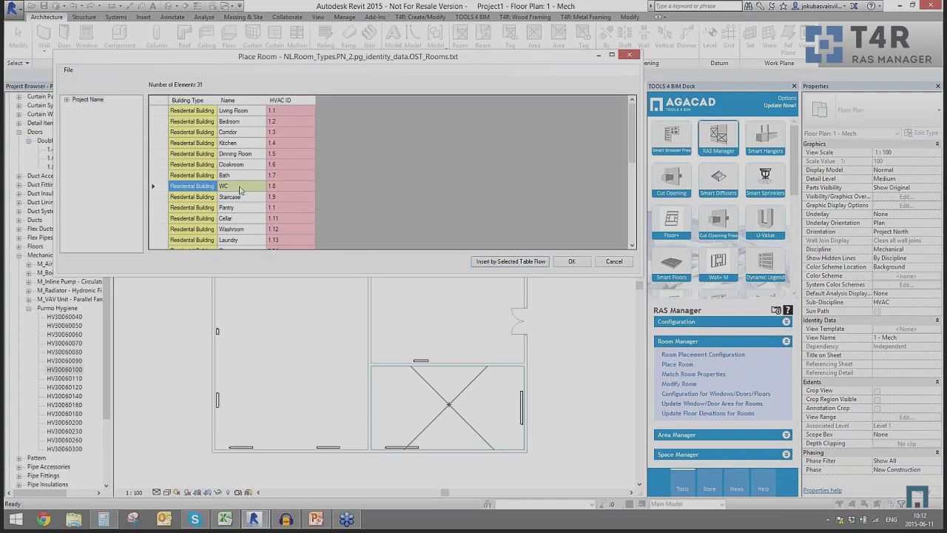
{"action": "left_click", "coordinate": [156, 229]}
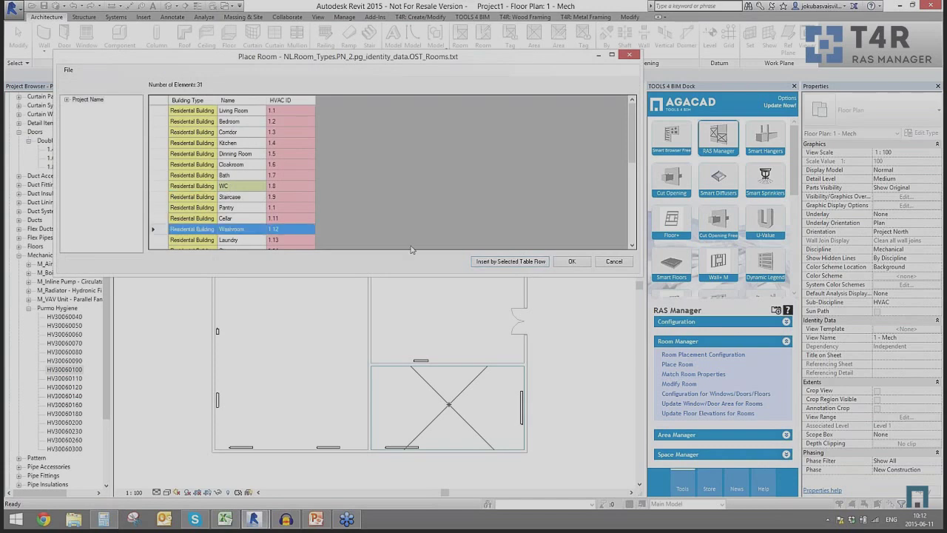
{"action": "left_click", "coordinate": [492, 261]}
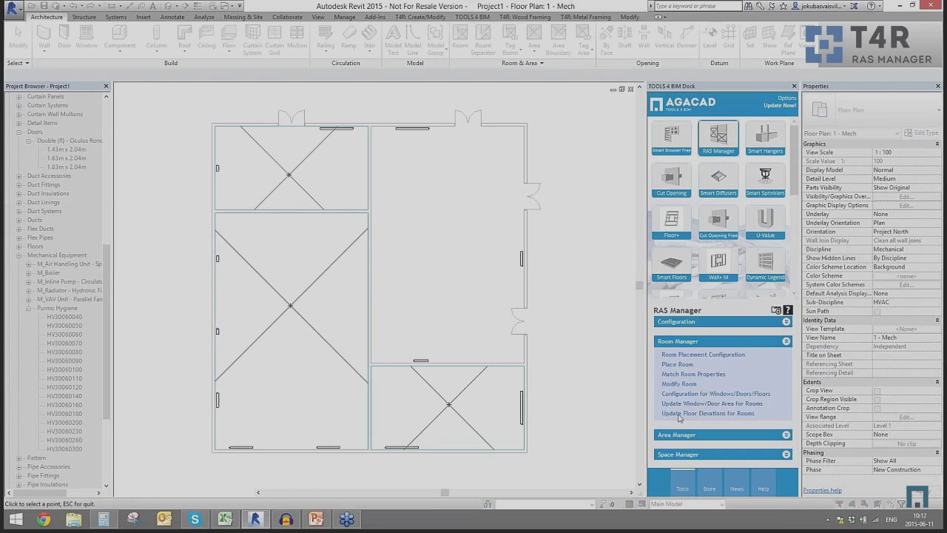
{"action": "left_click", "coordinate": [281, 368]}
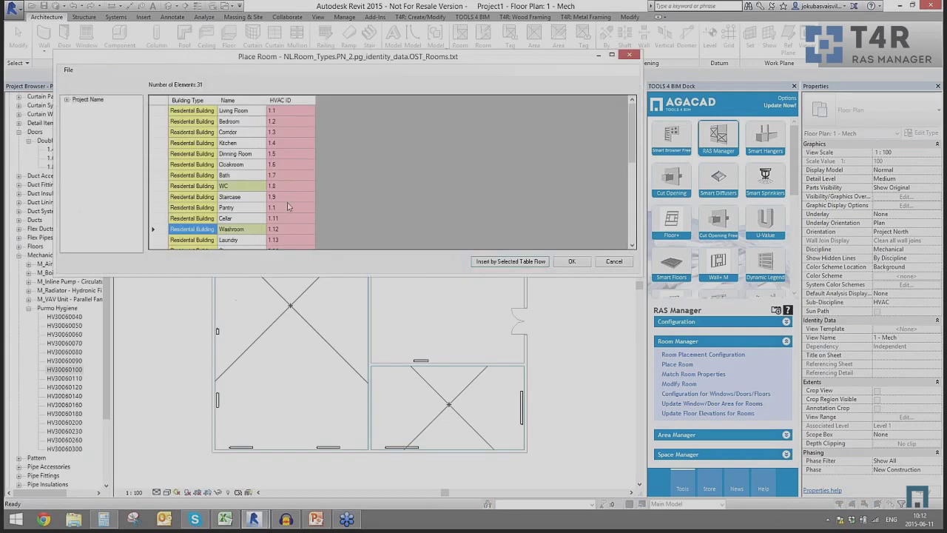
{"action": "left_click", "coordinate": [158, 142]}
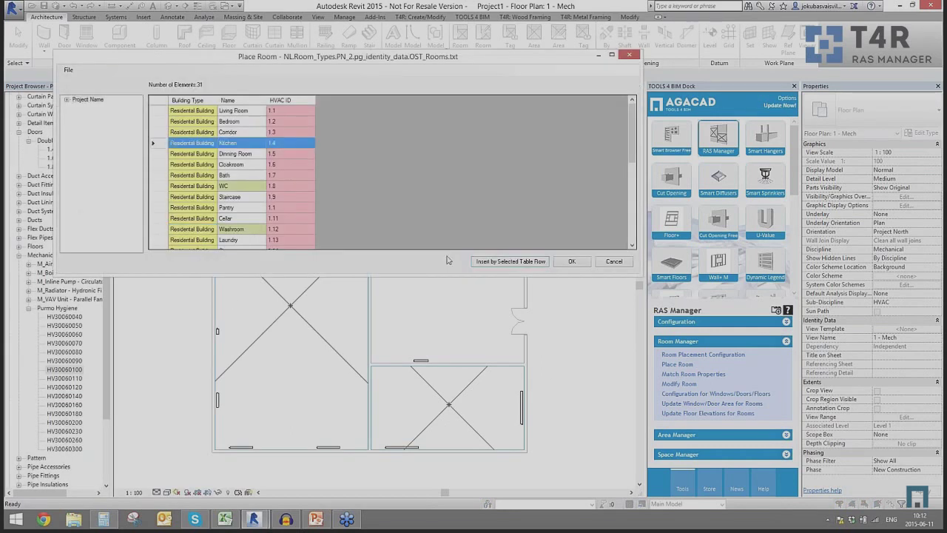
{"action": "left_click", "coordinate": [512, 262]}
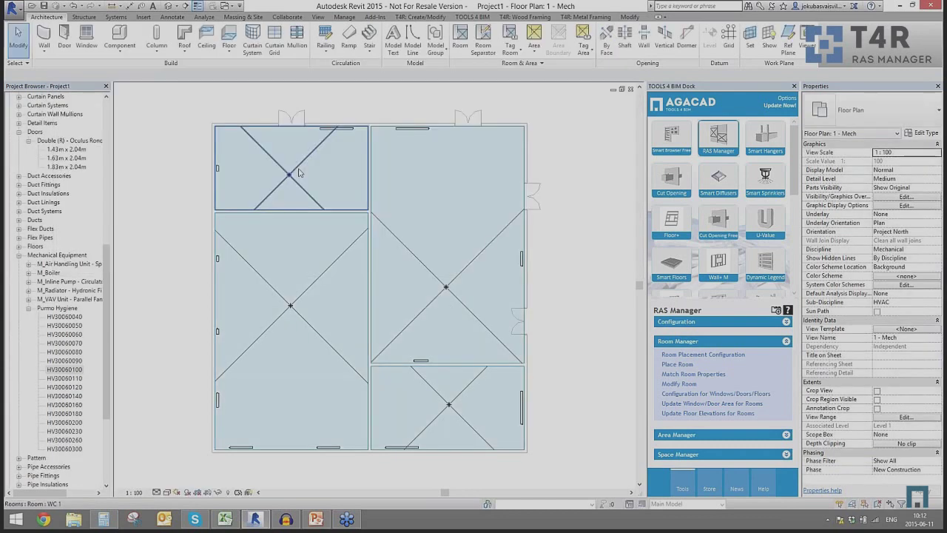
Examine the Name and HVAC ID of the upper left WC room and expand RAS Manager's Space Manager commands.
{"action": "left_click", "coordinate": [299, 172]}
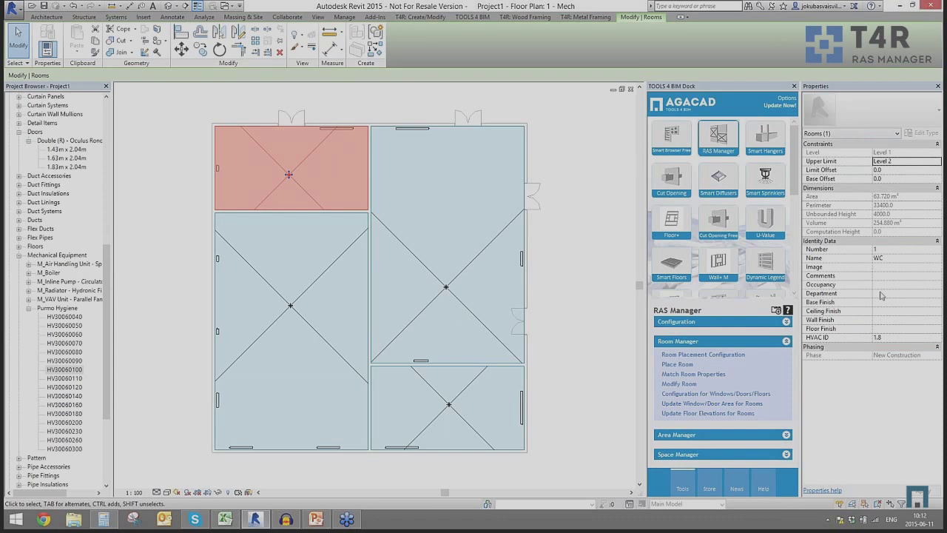
{"action": "left_click", "coordinate": [893, 259]}
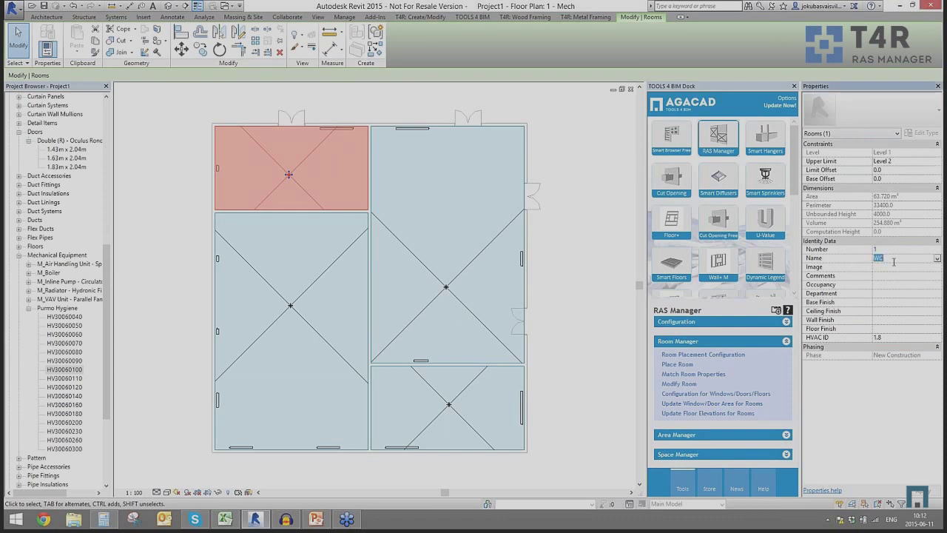
{"action": "left_click", "coordinate": [890, 337]}
{"action": "left_click", "coordinate": [266, 175]}
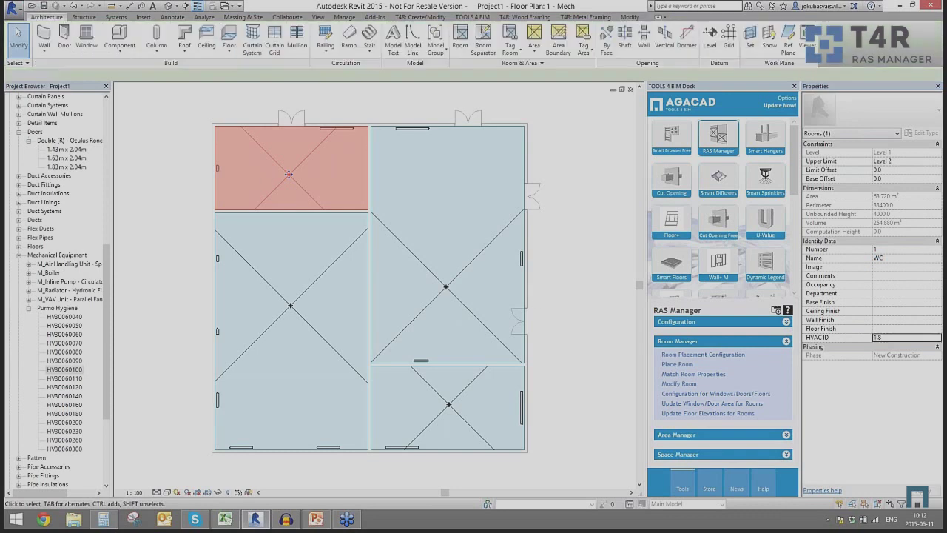
{"action": "left_click", "coordinate": [693, 455]}
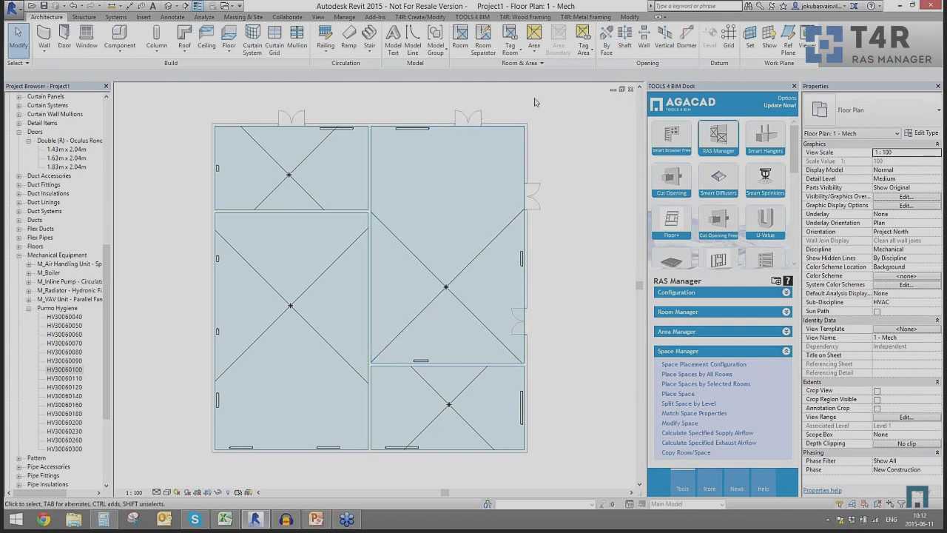
Save the project to the Desktop as Liked.
{"action": "left_click", "coordinate": [12, 10]}
{"action": "mouse_move", "coordinate": [41, 121]}
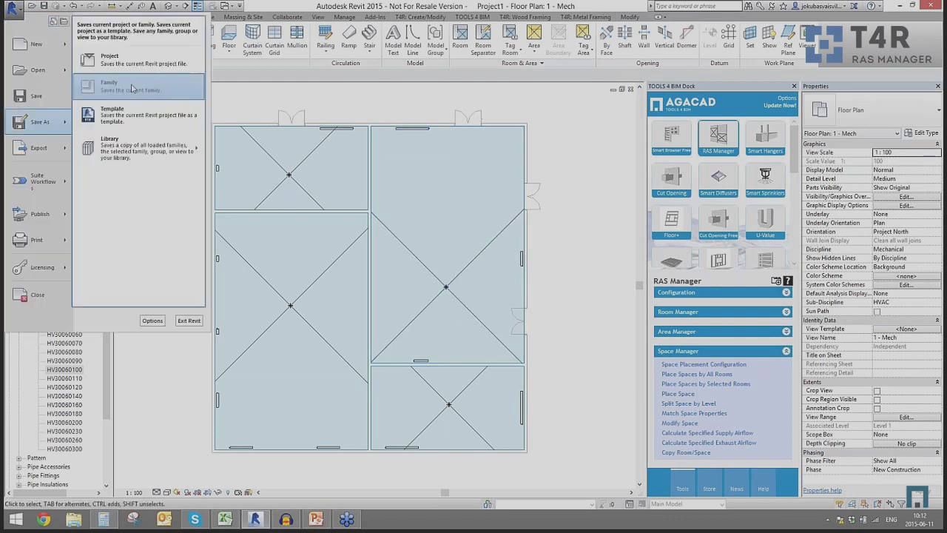
{"action": "left_click", "coordinate": [111, 59]}
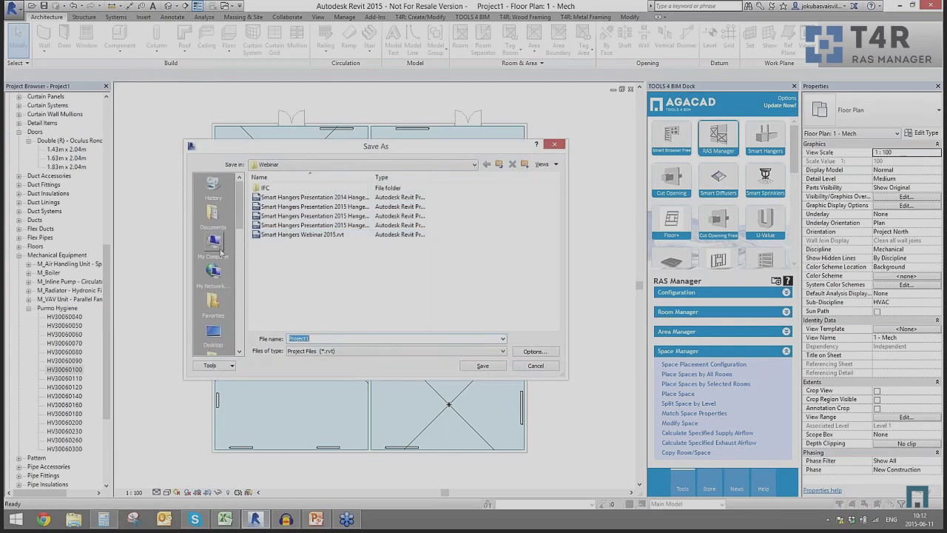
{"action": "left_click", "coordinate": [215, 333]}
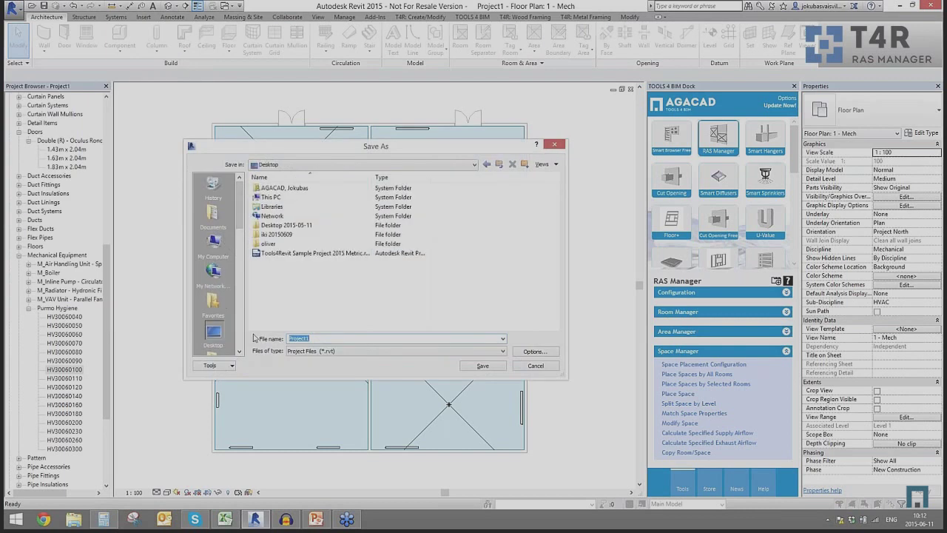
{"action": "type", "text": "Lki"}
{"action": "type", "text": "ed"}
{"action": "key", "text": "Return"}
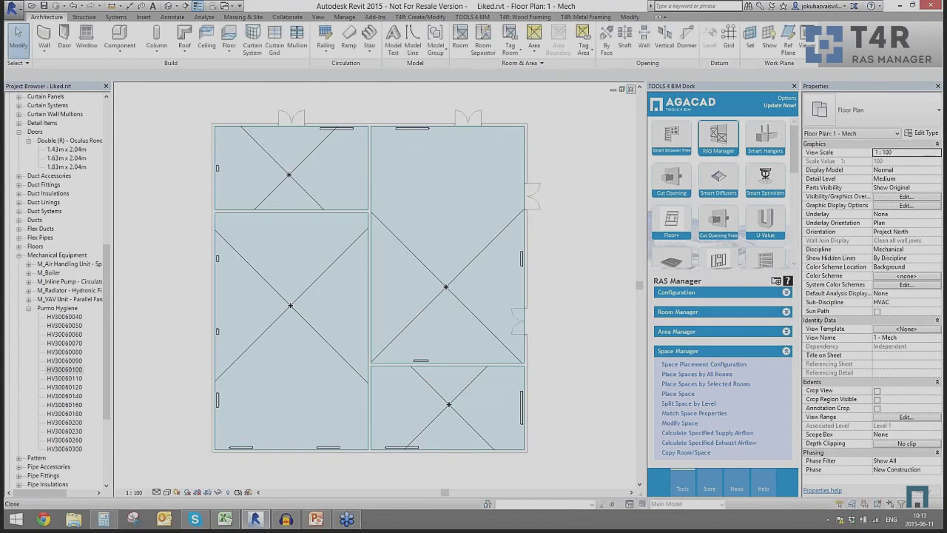
Close the Liked project and the AGA CAD - All MEP project.
{"action": "left_click", "coordinate": [630, 89]}
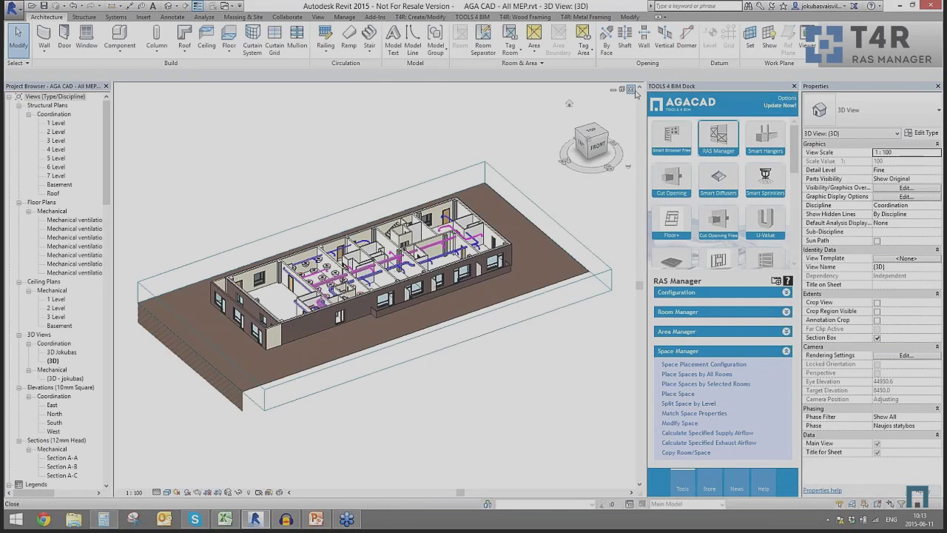
{"action": "left_click", "coordinate": [634, 91]}
{"action": "left_click", "coordinate": [506, 268]}
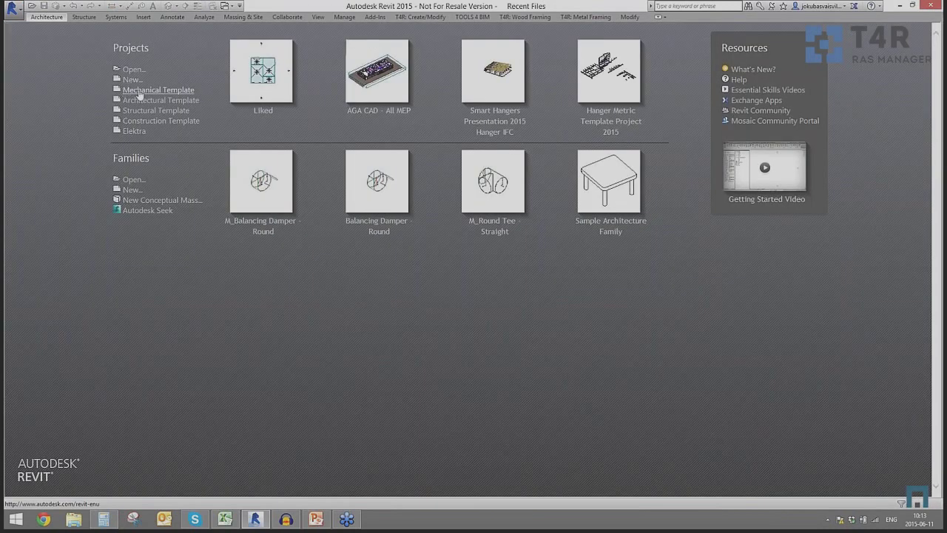
Create a project from the Mechanical Template and link Liked.rvt from the Desktop with Auto - Center to Center positioning.
{"action": "left_click", "coordinate": [188, 92]}
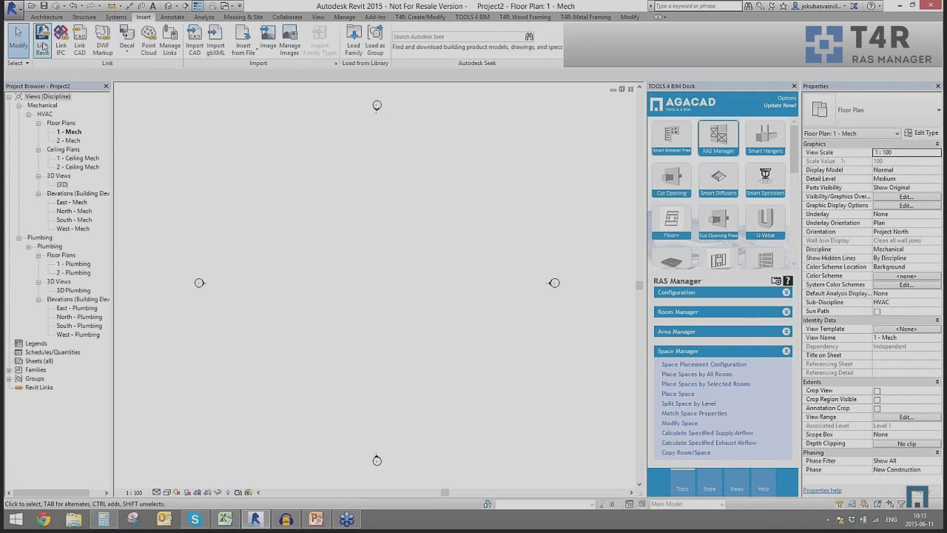
{"action": "left_click", "coordinate": [43, 39]}
{"action": "left_click", "coordinate": [214, 143]}
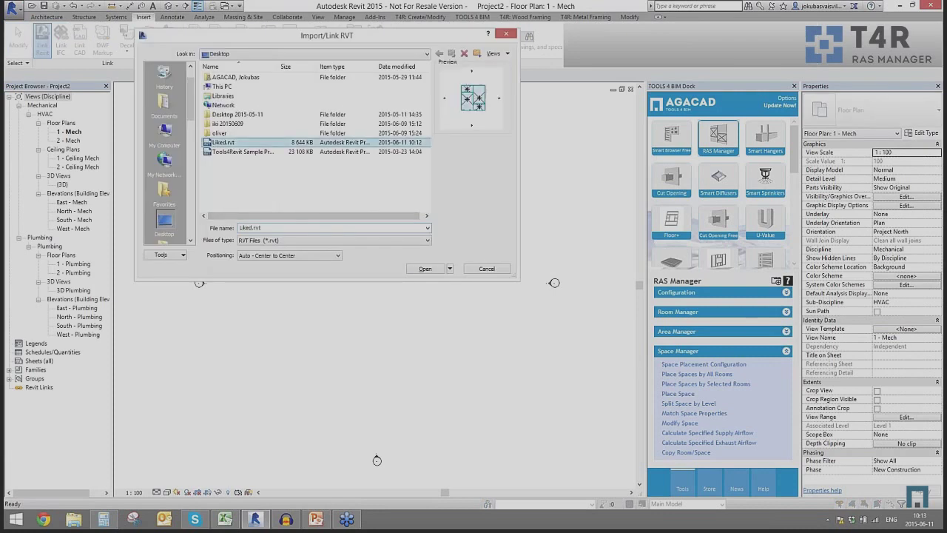
{"action": "left_click", "coordinate": [423, 269]}
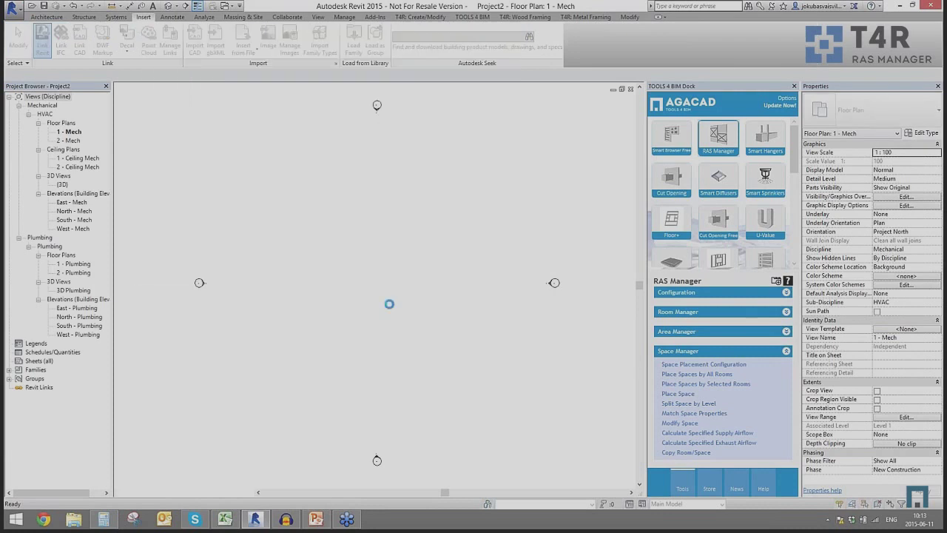
{"action": "left_click", "coordinate": [389, 293]}
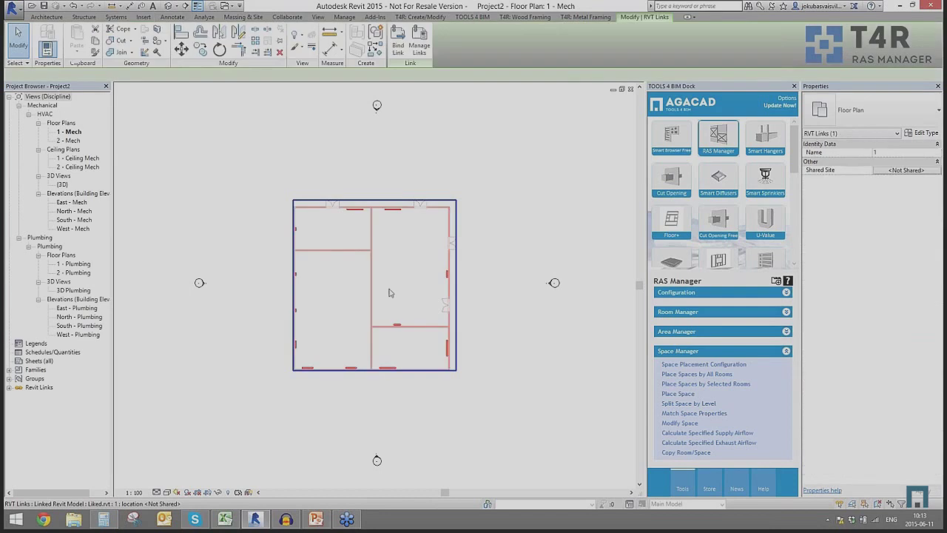
{"action": "key", "text": "Escape"}
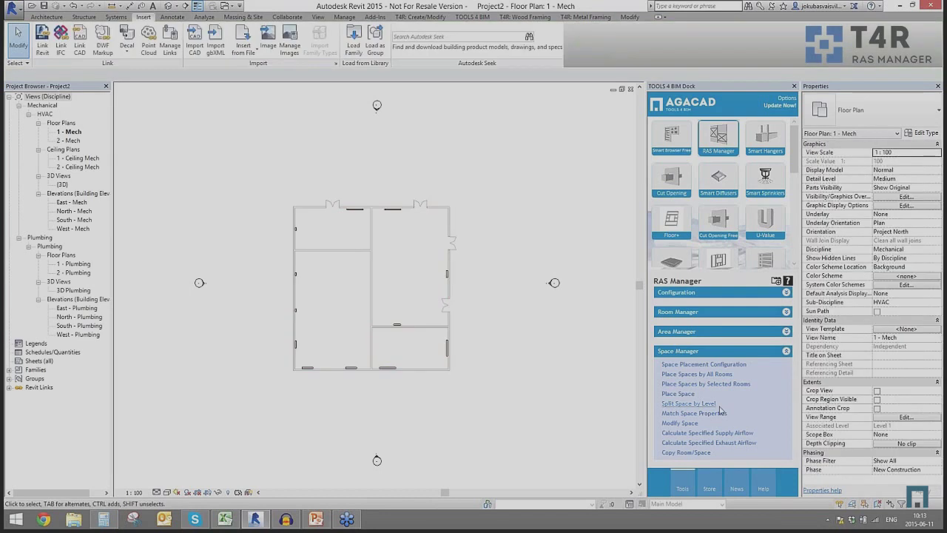
Run Place Spaces by All Rooms, review the report of created shared parameters and accept it.
{"action": "left_click", "coordinate": [689, 375]}
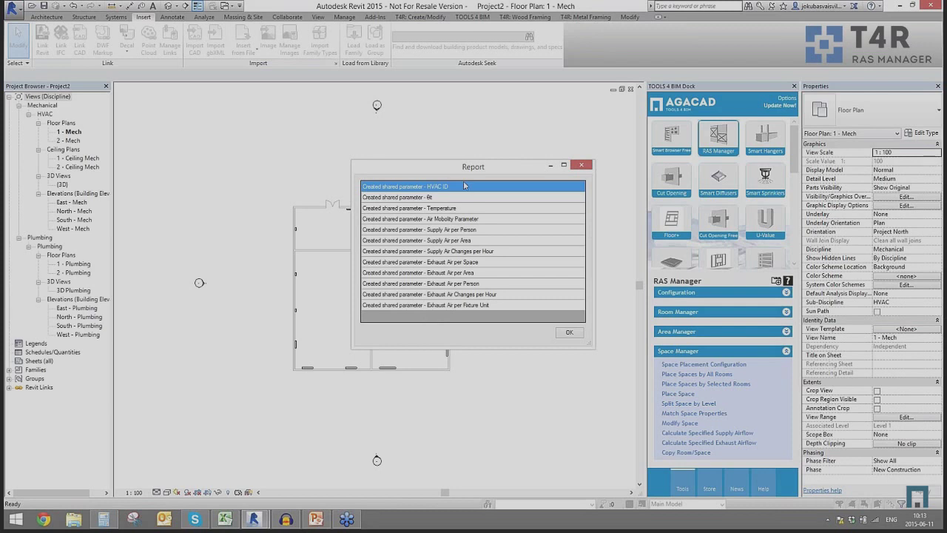
{"action": "left_click", "coordinate": [446, 198]}
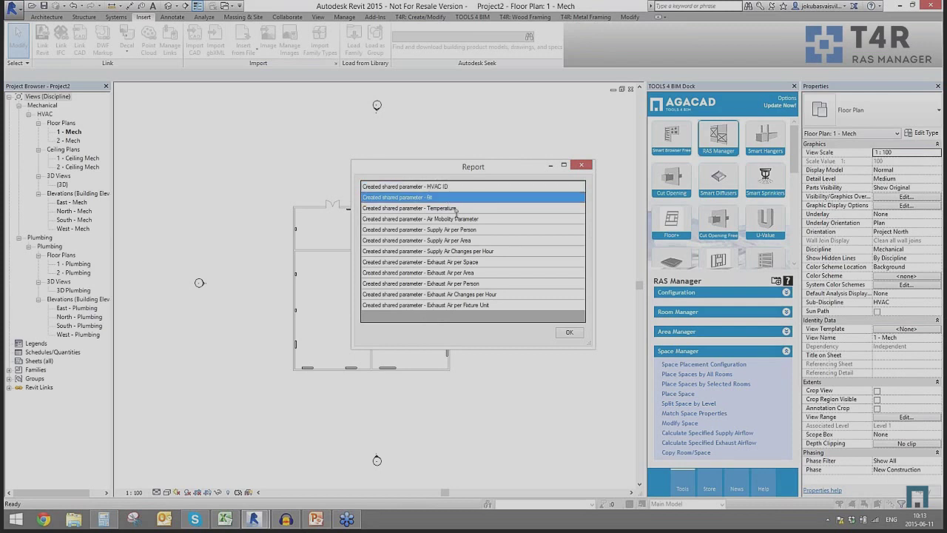
{"action": "left_click", "coordinate": [460, 230]}
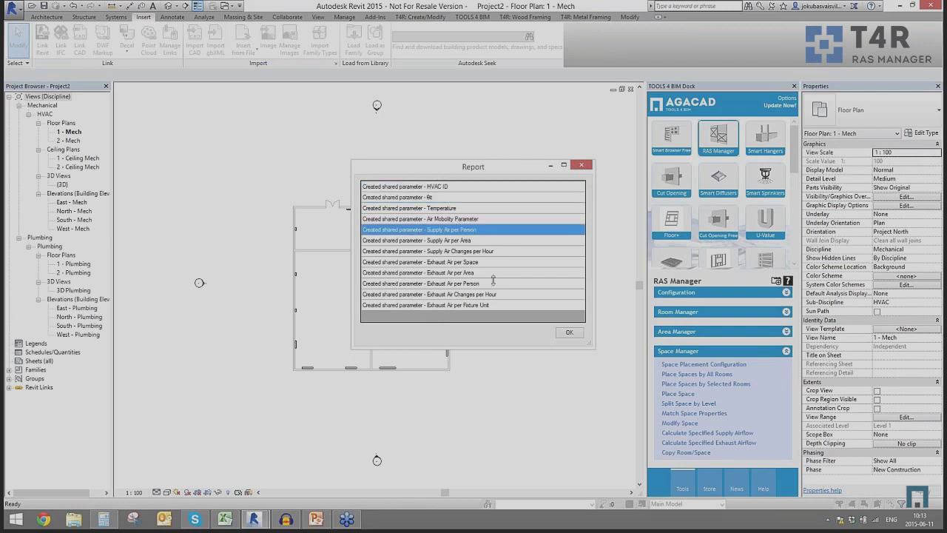
{"action": "left_click", "coordinate": [570, 332]}
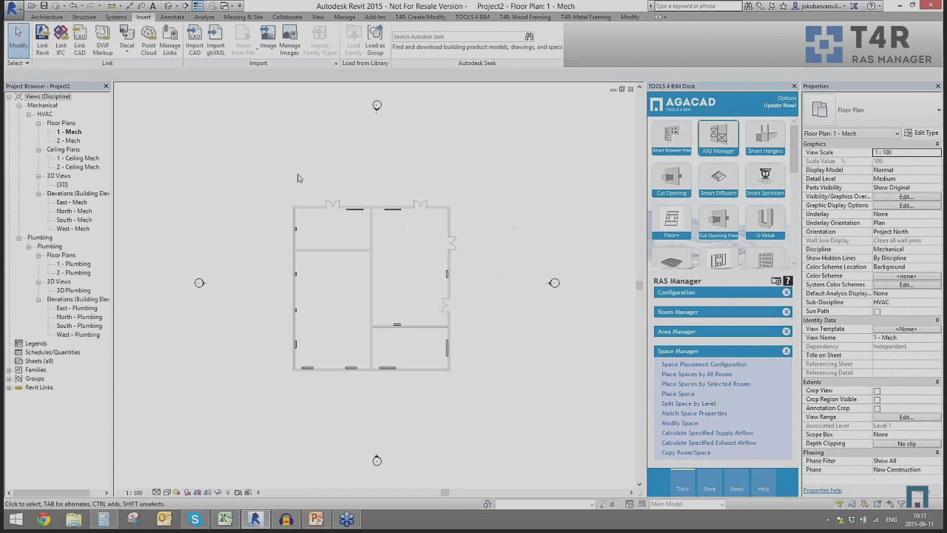
Turn on Room Bounding in the linked Liked.rvt model's type properties and place spaces by all rooms.
{"action": "left_click", "coordinate": [295, 208]}
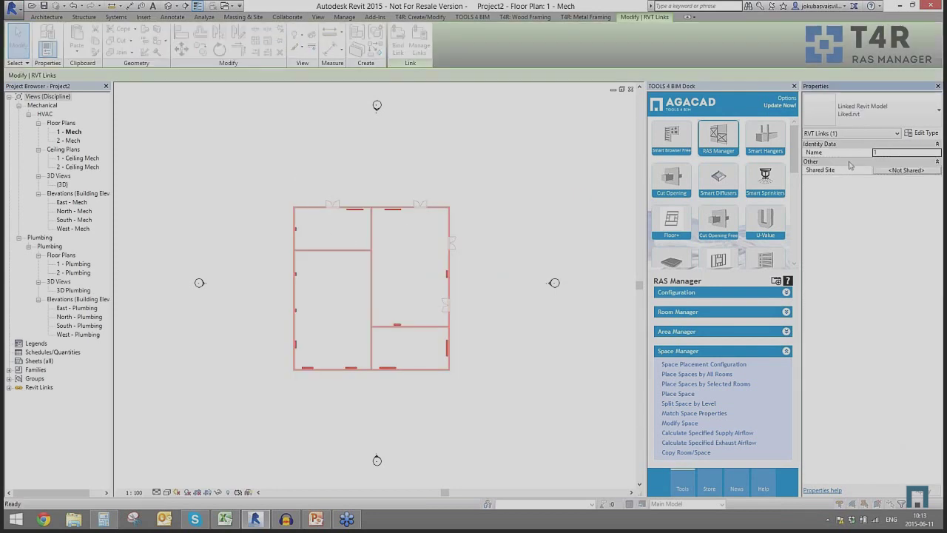
{"action": "left_click", "coordinate": [921, 133]}
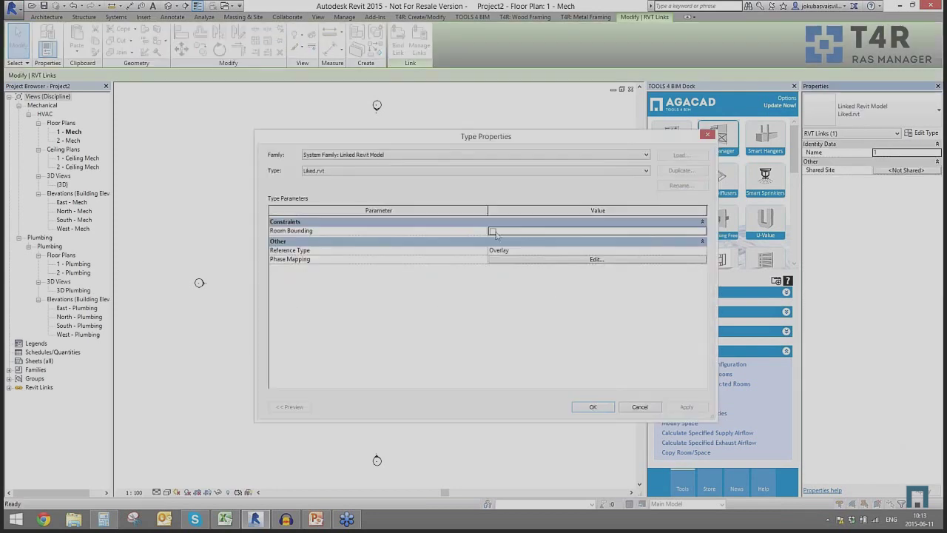
{"action": "left_click", "coordinate": [613, 407]}
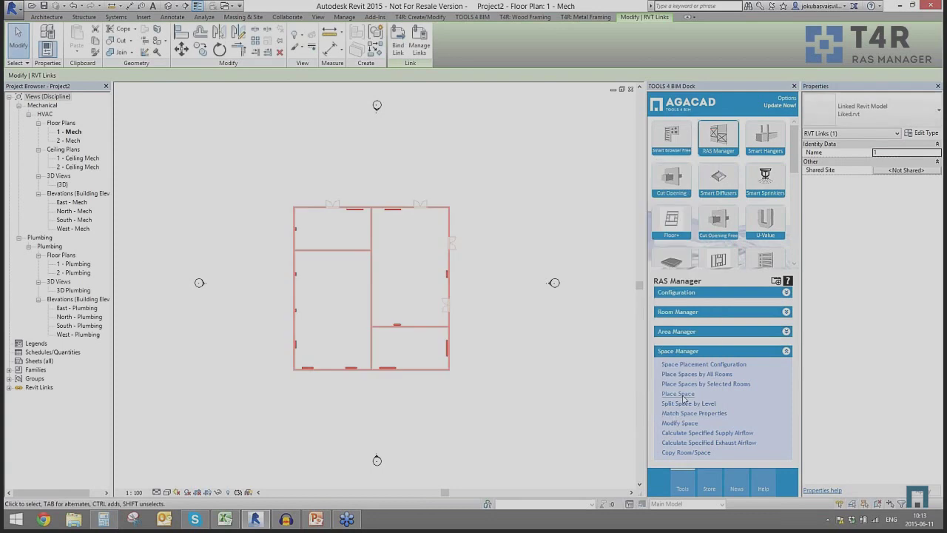
{"action": "left_click", "coordinate": [695, 375]}
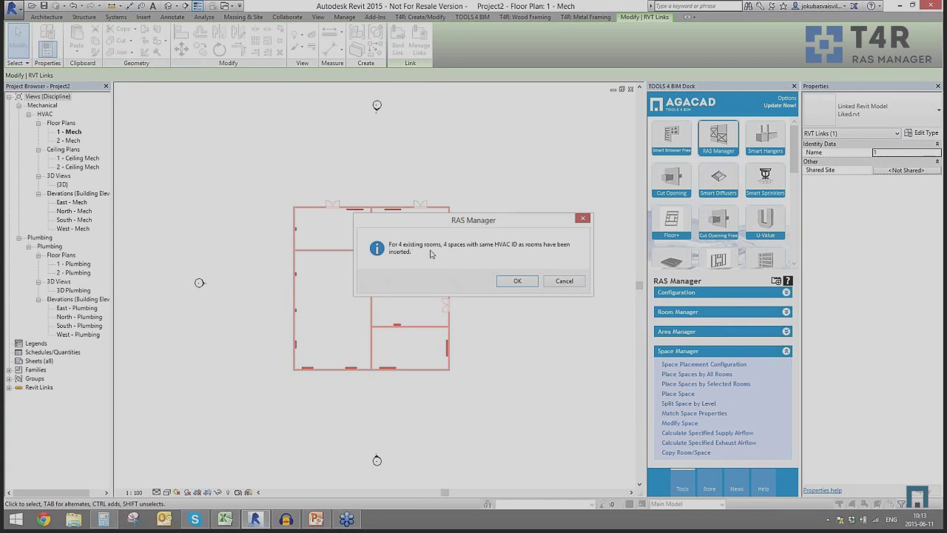
{"action": "left_click", "coordinate": [517, 281]}
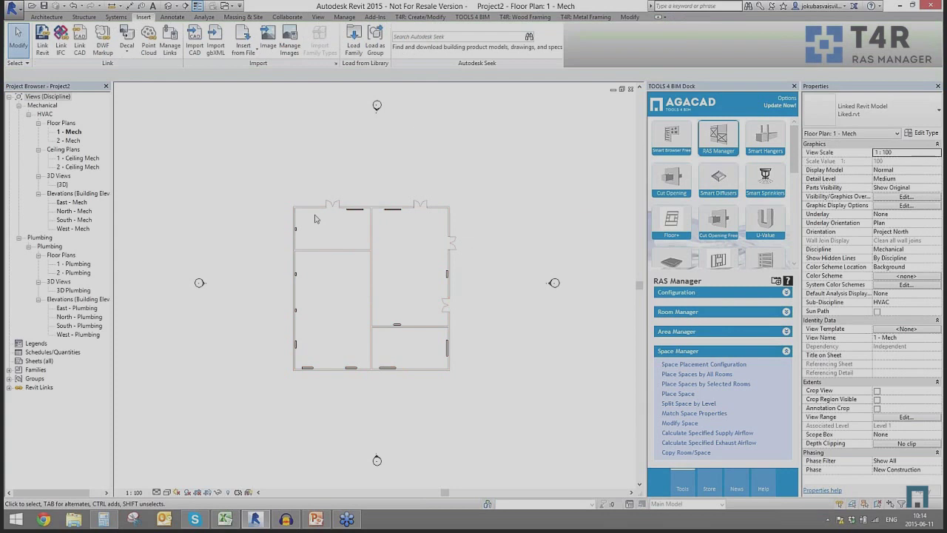
Examine the properties of the WC space, from its airflow and load values to its identity data.
{"action": "left_click", "coordinate": [333, 234]}
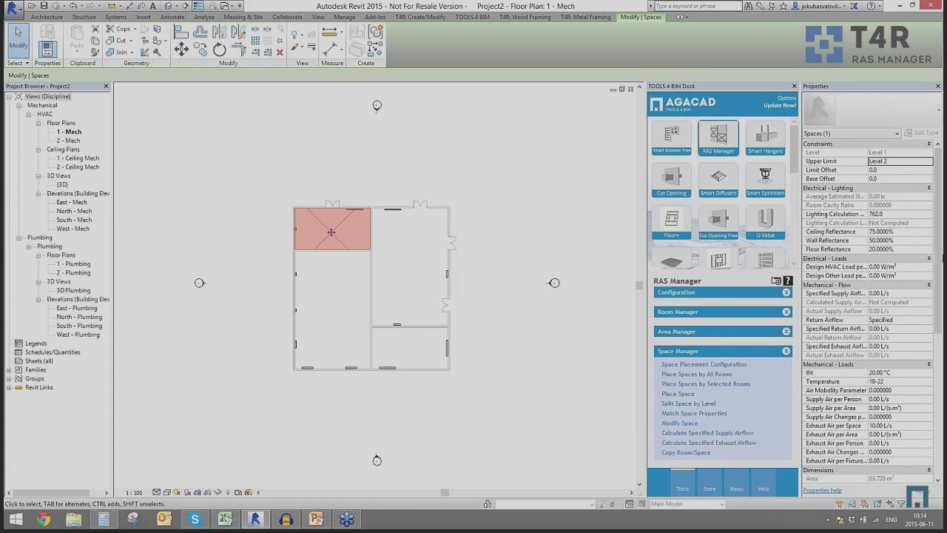
{"action": "scroll", "coordinate": [942, 301], "scroll_direction": "down", "scroll_amount": 3}
{"action": "scroll", "coordinate": [939, 302], "scroll_direction": "down", "scroll_amount": 6}
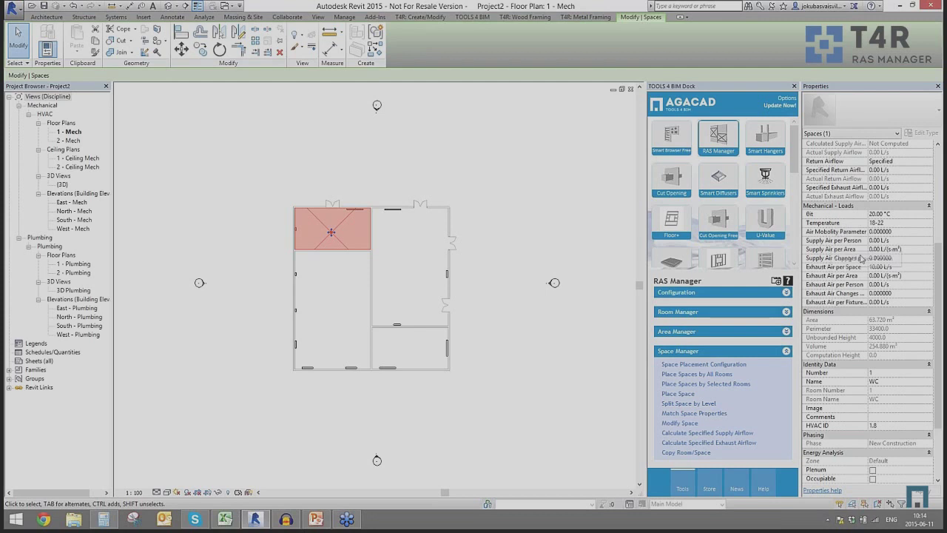
{"action": "left_click", "coordinate": [560, 222]}
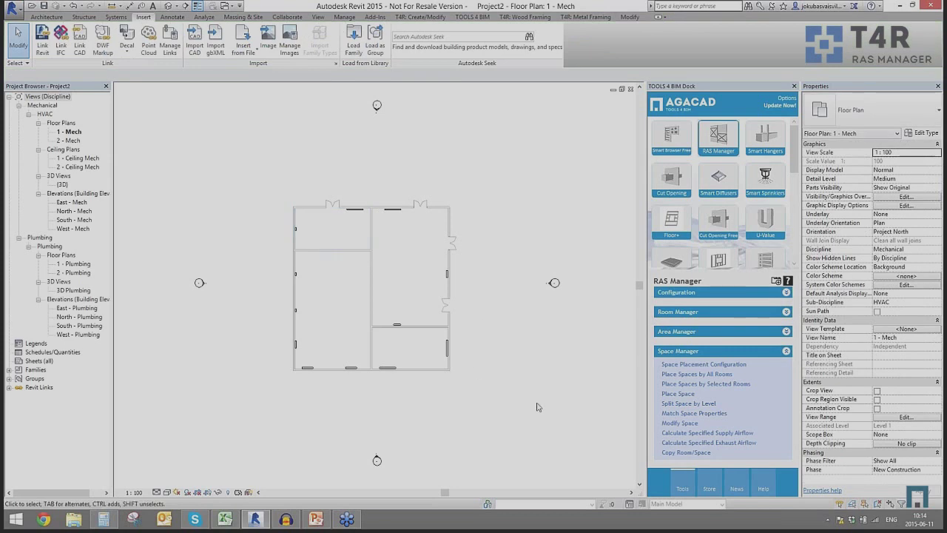
Calculate the specified supply airflow by area for the space with a supply air per area of 2 and accept it.
{"action": "left_click", "coordinate": [707, 441]}
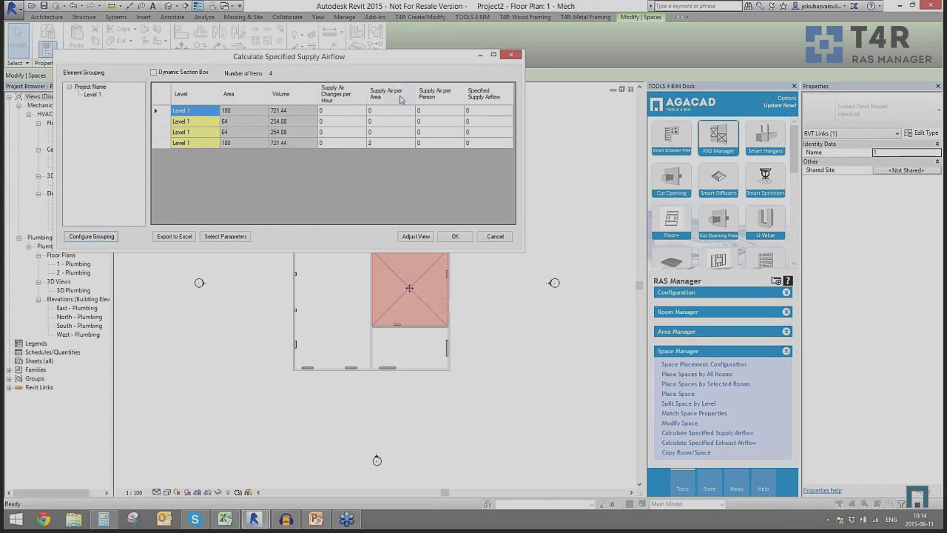
{"action": "right_click", "coordinate": [374, 144]}
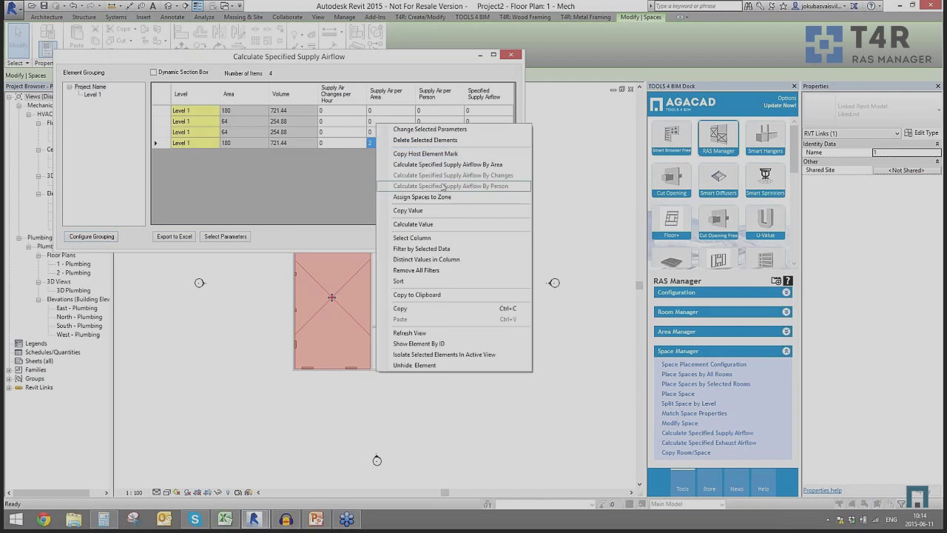
{"action": "left_click", "coordinate": [432, 167]}
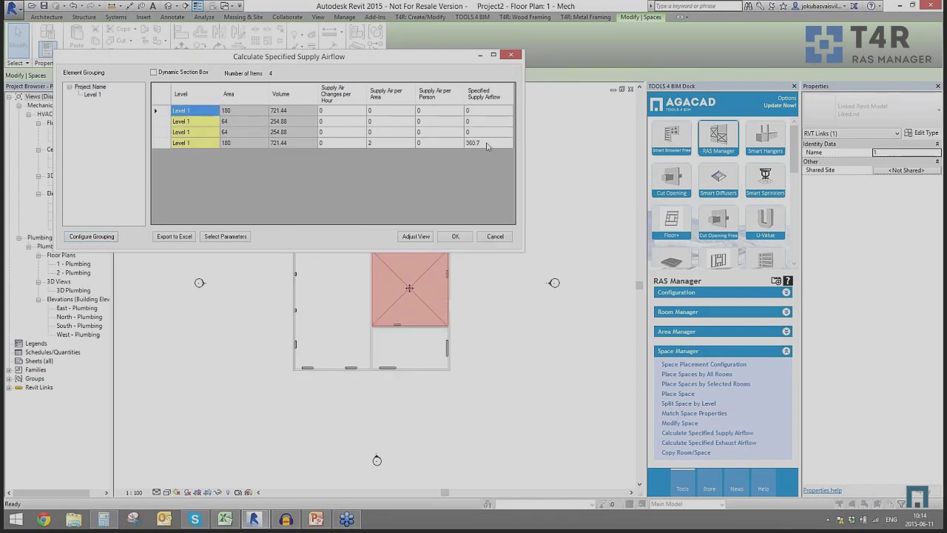
{"action": "left_click", "coordinate": [454, 236]}
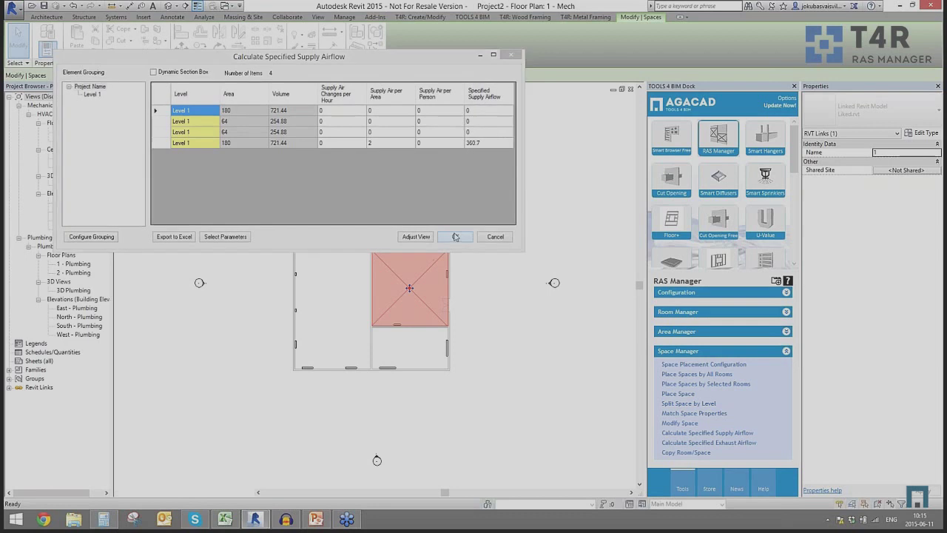
Calculate the specified exhaust airflow by space for the three spaces with exhaust air per space values of 20, 10 and 10.
{"action": "left_click", "coordinate": [706, 444]}
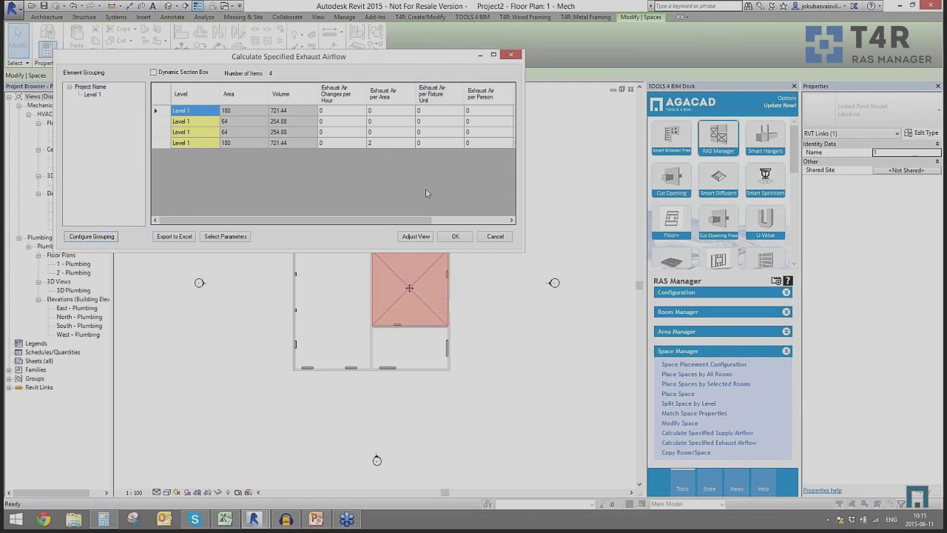
{"action": "left_click_drag", "start_coordinate": [402, 220], "coordinate": [471, 220]}
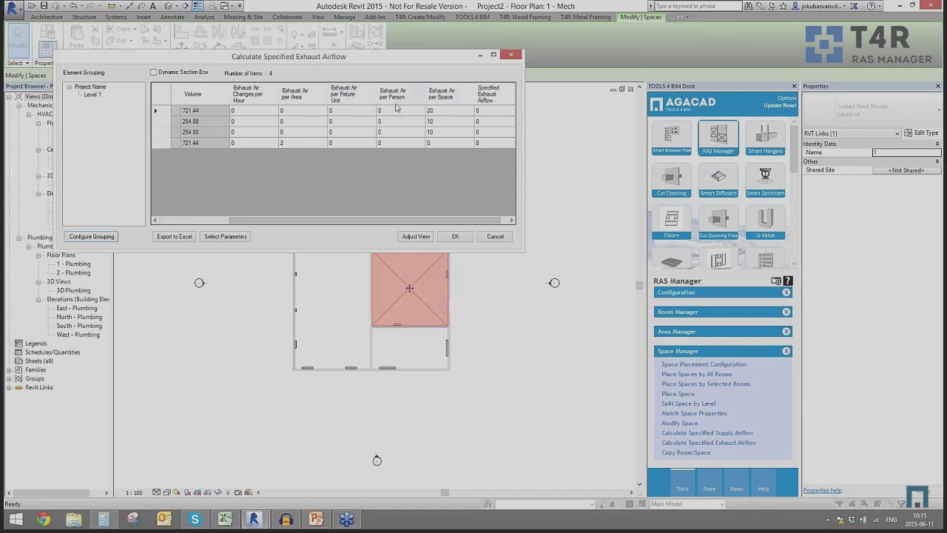
{"action": "left_click_drag", "start_coordinate": [446, 111], "coordinate": [447, 132]}
{"action": "right_click", "coordinate": [447, 131]}
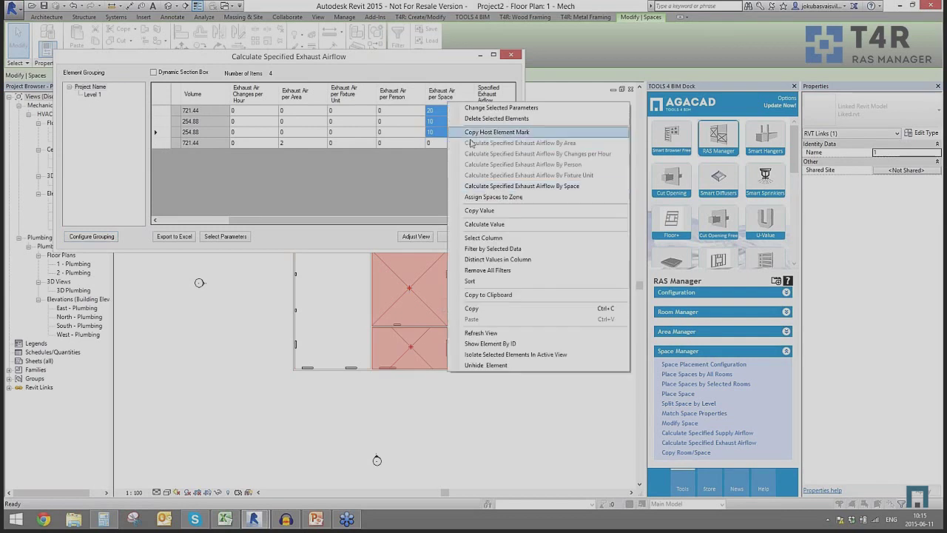
{"action": "left_click", "coordinate": [497, 186]}
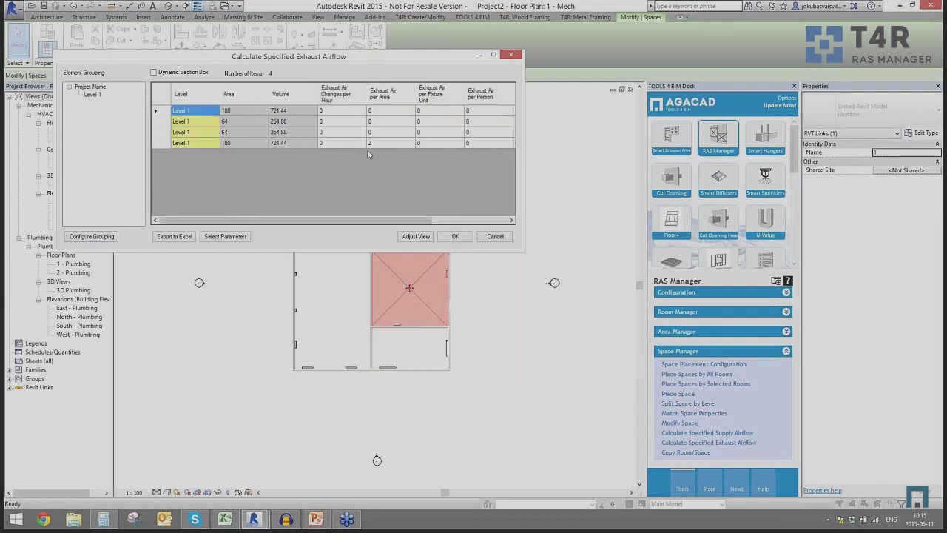
Calculate the specified exhaust airflow by area for the space with an exhaust air per area of 2 and accept the results.
{"action": "left_click", "coordinate": [377, 143]}
{"action": "right_click", "coordinate": [378, 143]}
{"action": "left_click", "coordinate": [460, 188]}
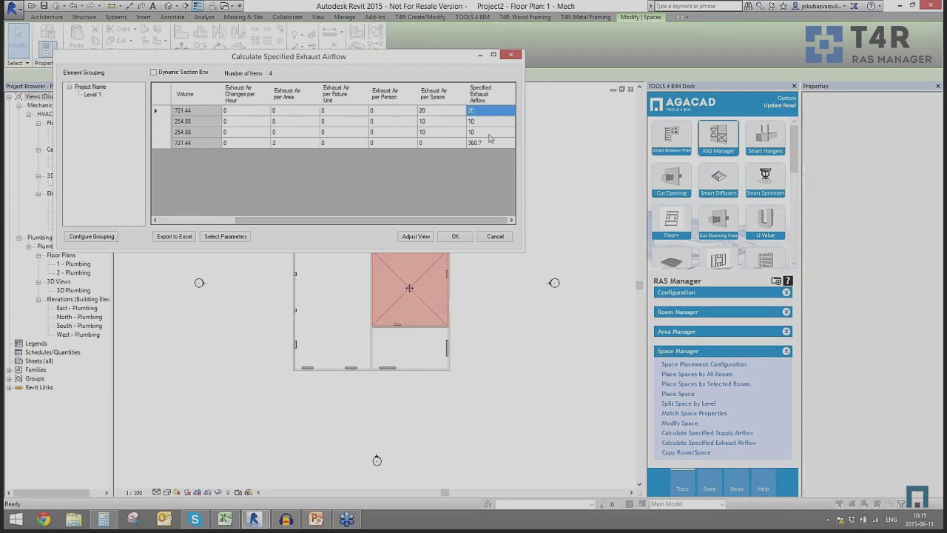
{"action": "left_click", "coordinate": [488, 142], "text": "shift"}
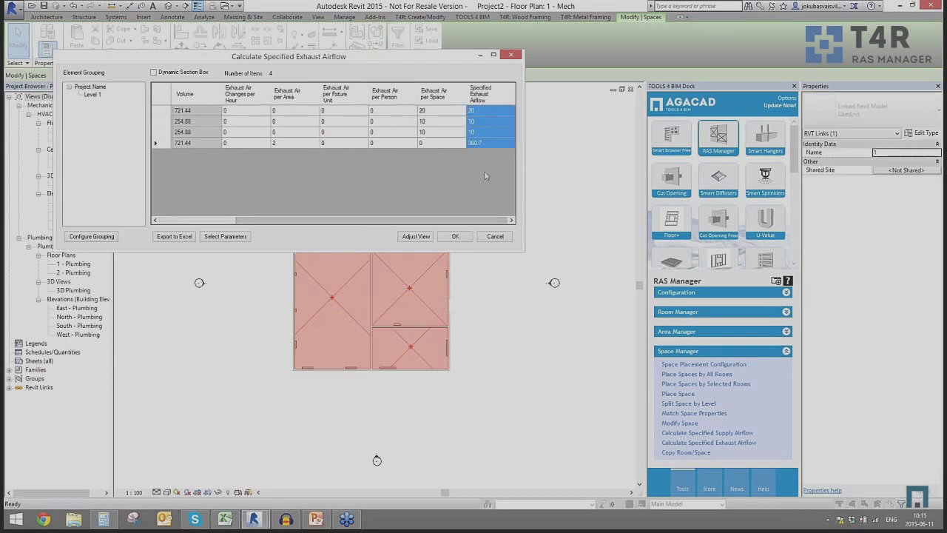
{"action": "left_click", "coordinate": [455, 236]}
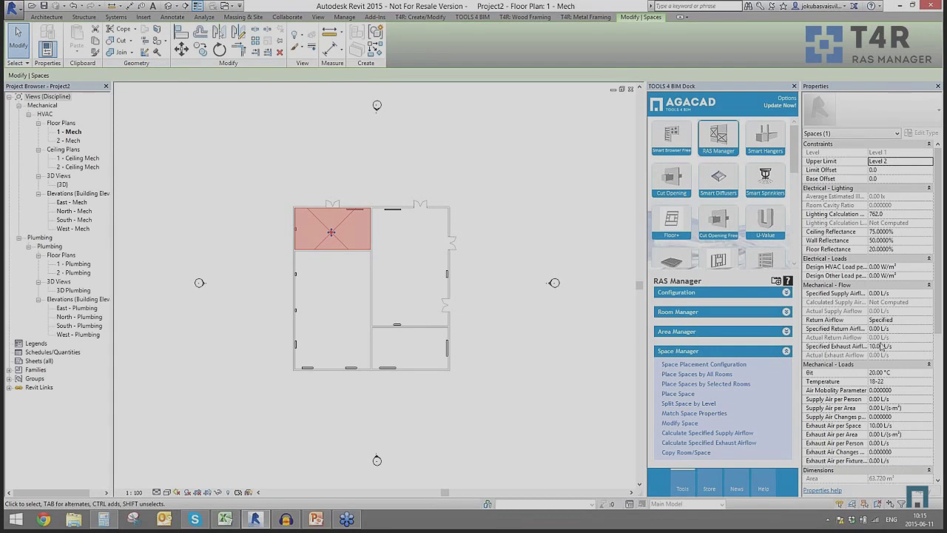
Check the specified supply and exhaust airflow properties of the two large spaces in the plan.
{"action": "left_click", "coordinate": [397, 266]}
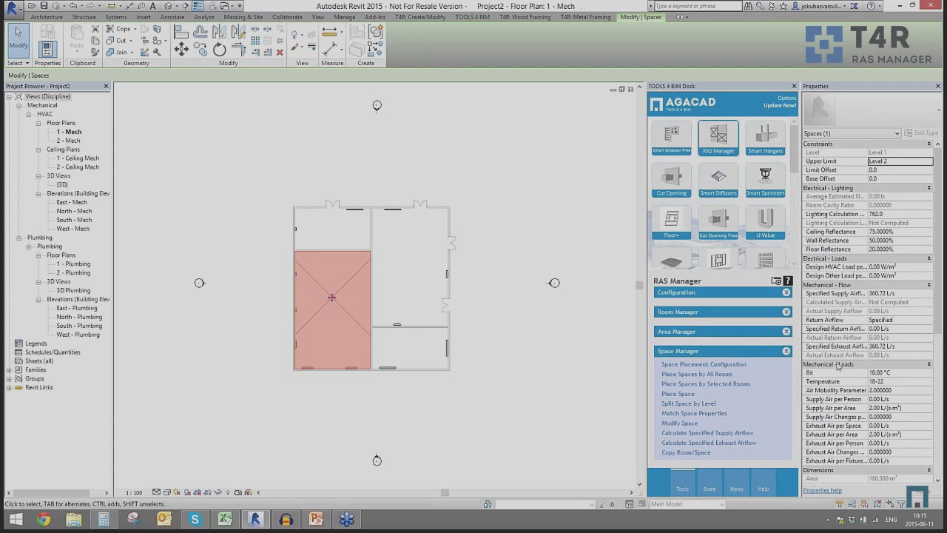
{"action": "left_click", "coordinate": [550, 183]}
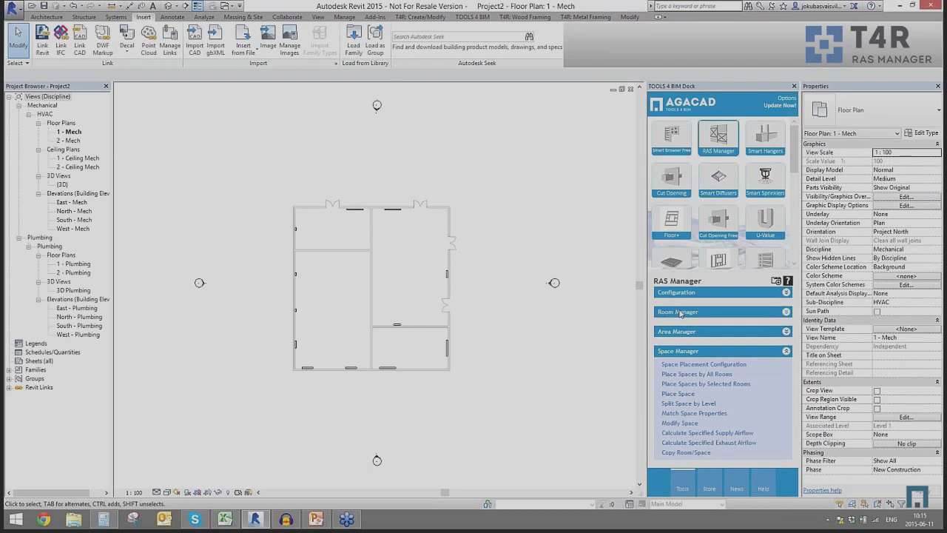
{"action": "left_click", "coordinate": [399, 277]}
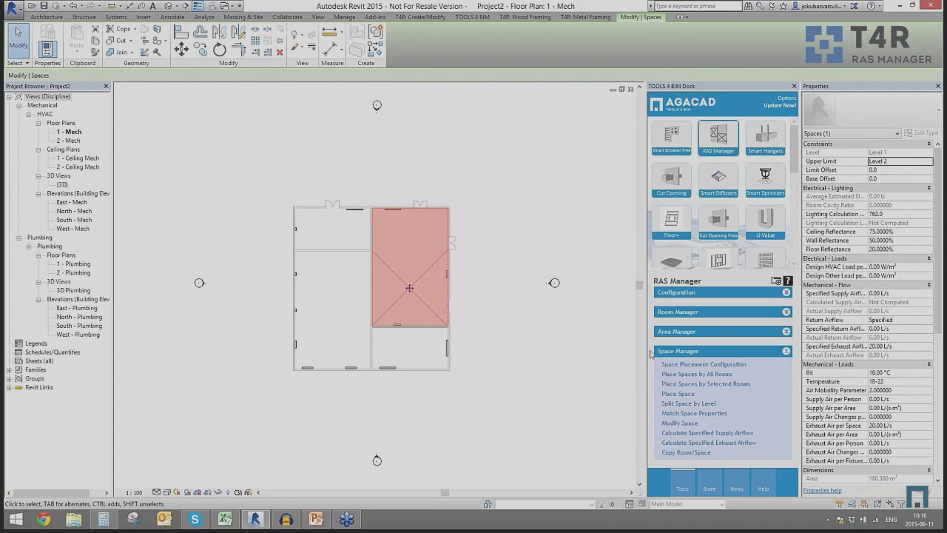
{"action": "left_click", "coordinate": [539, 338]}
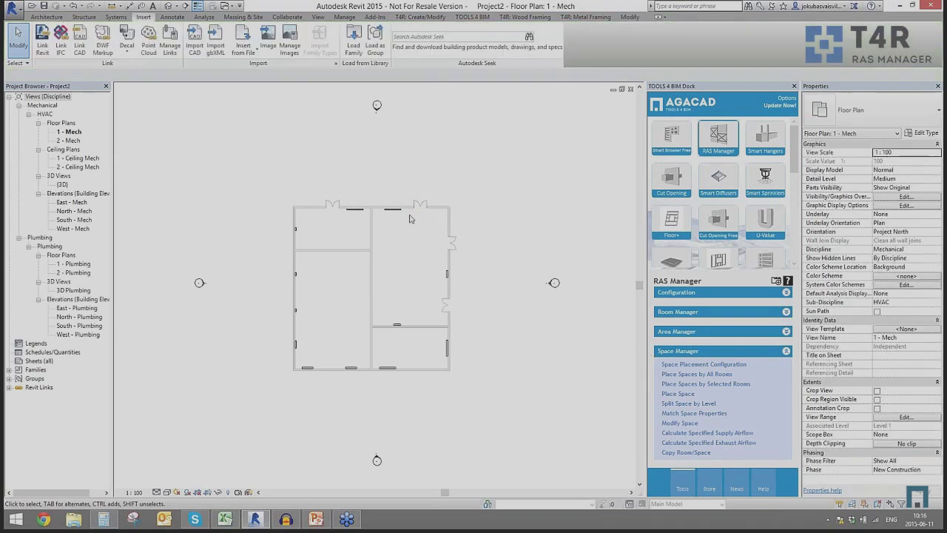
{"action": "left_click", "coordinate": [409, 285]}
{"action": "left_click", "coordinate": [529, 206]}
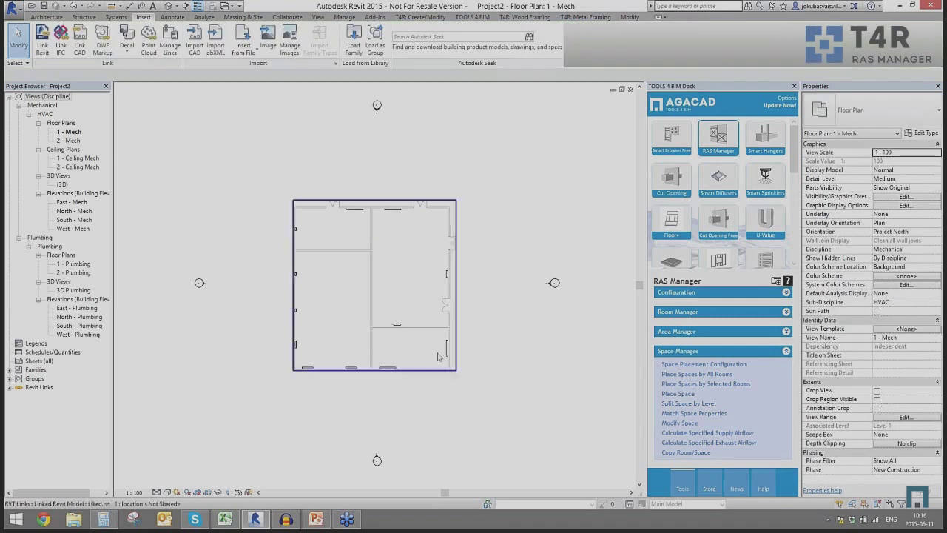
Close Project2 without saving it and open the recent Liked project.
{"action": "left_click", "coordinate": [630, 90]}
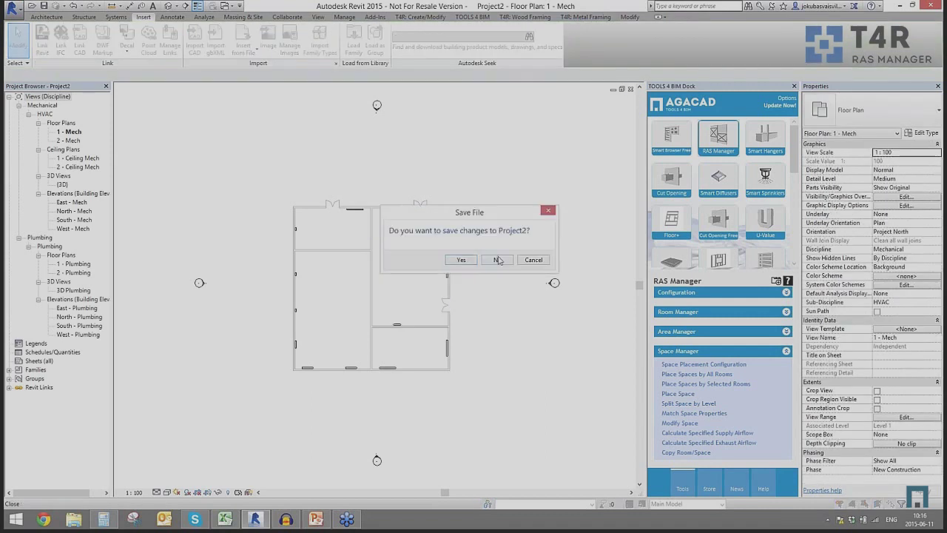
{"action": "left_click", "coordinate": [498, 259]}
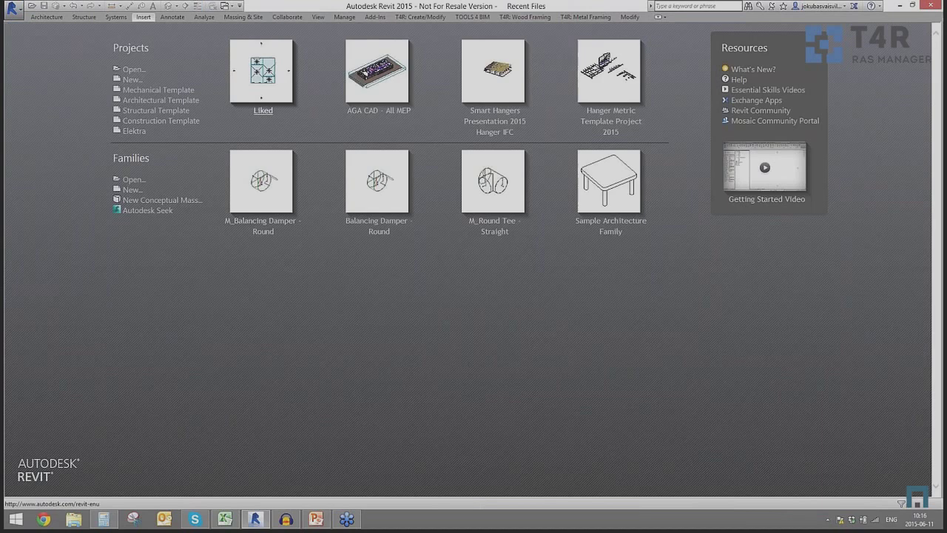
{"action": "left_click", "coordinate": [261, 71]}
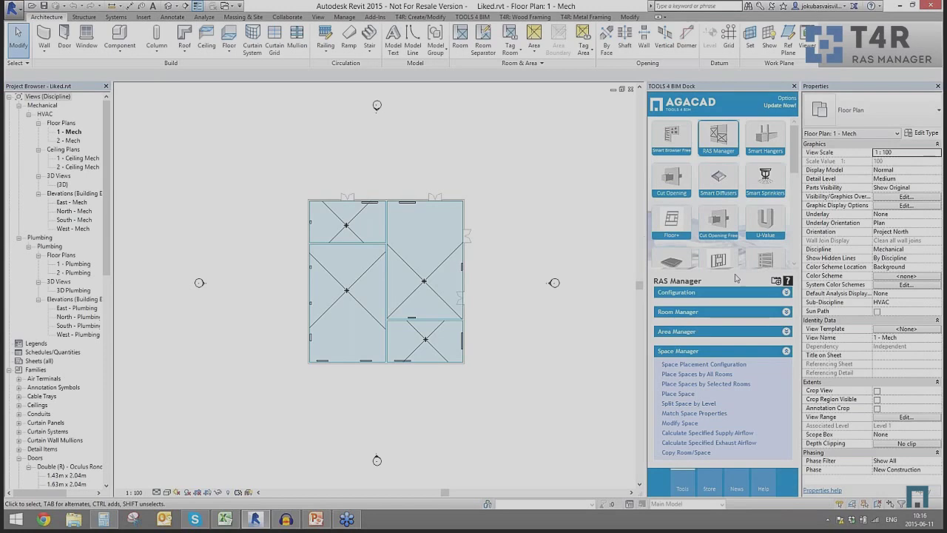
Reorder the AGACAD tools so Cut Opening Free follows RAS Manager, and activate Cut Opening Free.
{"action": "left_click_drag", "start_coordinate": [729, 230], "coordinate": [751, 146]}
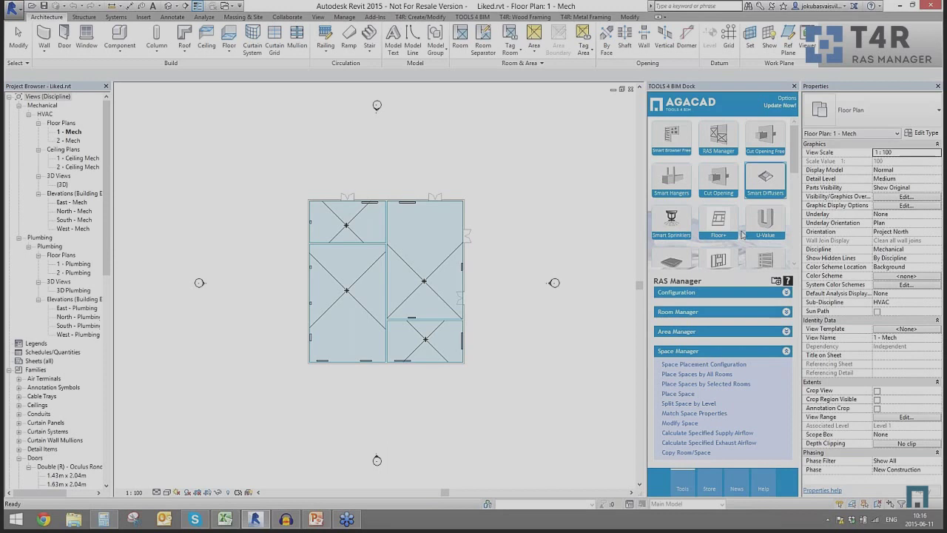
{"action": "left_click", "coordinate": [765, 136]}
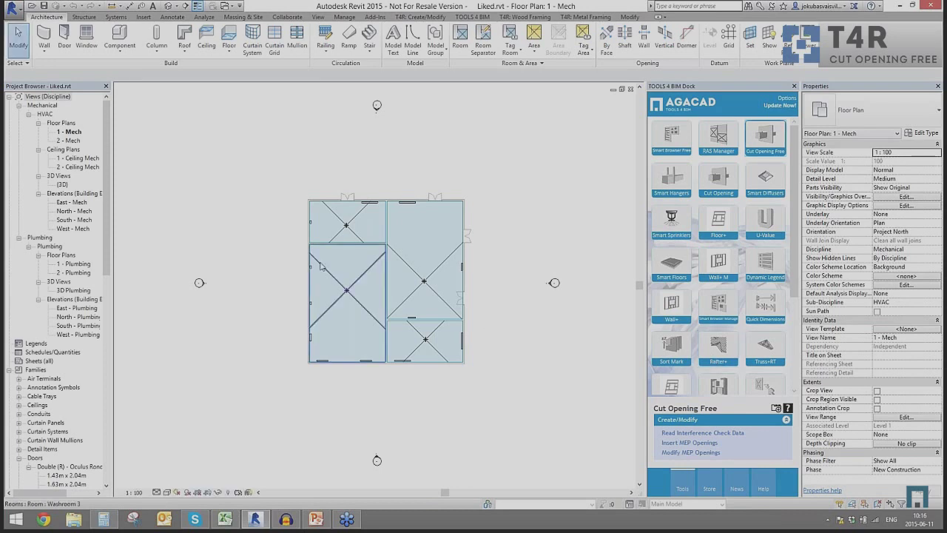
Draw two parallel 300x300 rectangular ducts west to east across the whole building at 2750 mm offset, the upper one about 26000 mm long.
{"action": "left_click", "coordinate": [299, 248]}
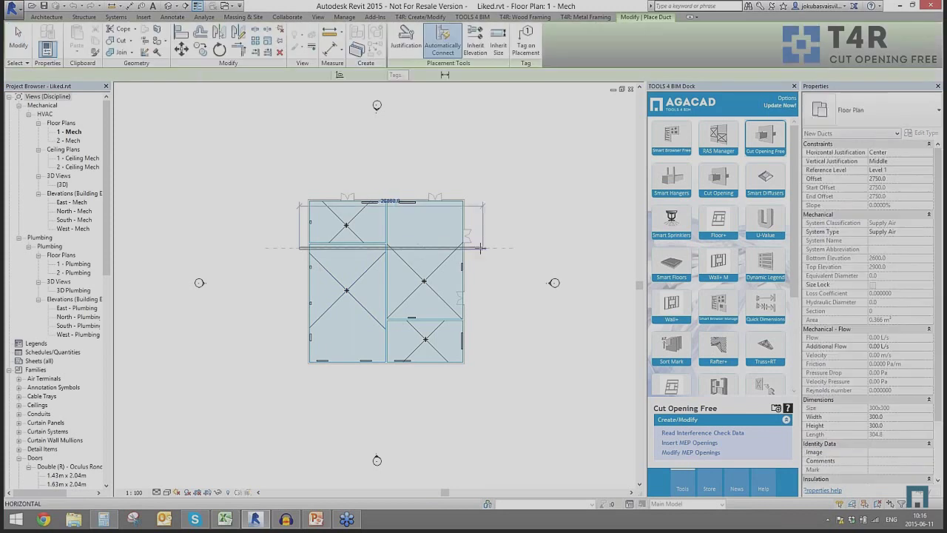
{"action": "left_click", "coordinate": [483, 248]}
{"action": "key", "text": "Escape"}
{"action": "left_click", "coordinate": [299, 290]}
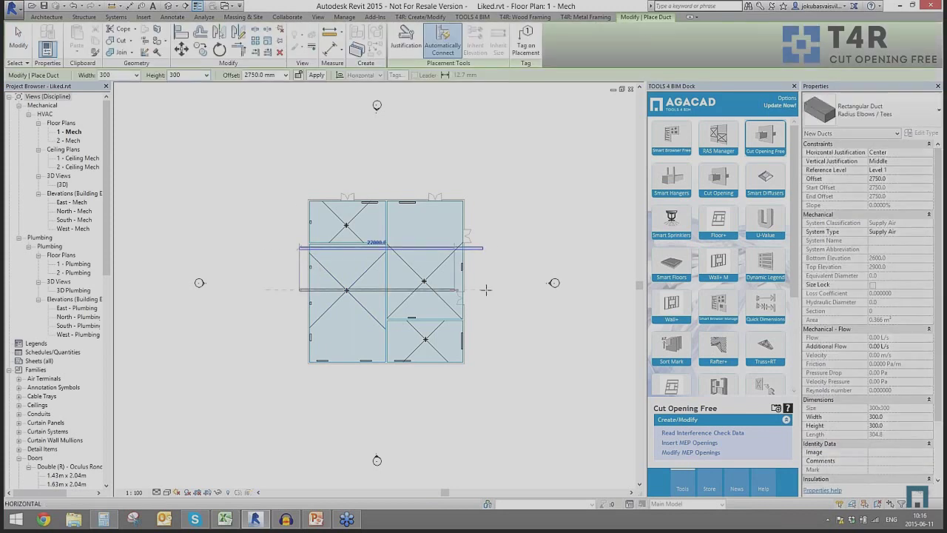
{"action": "left_click", "coordinate": [489, 289]}
{"action": "key", "text": "Escape"}
Draw two short north-south 300x300 ducts through the north wall, one near each end of the building.
{"action": "left_click", "coordinate": [320, 179]}
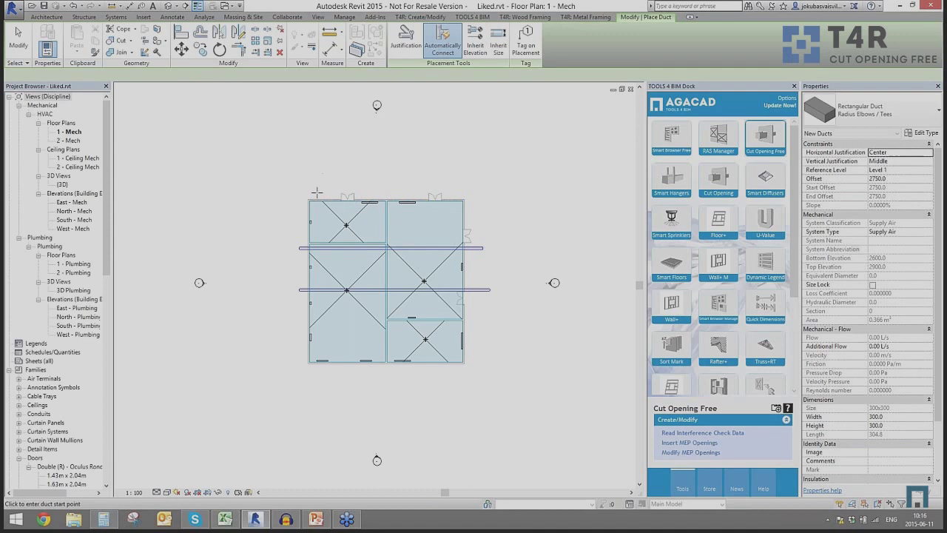
{"action": "left_click", "coordinate": [320, 221]}
{"action": "key", "text": "Escape"}
{"action": "left_click", "coordinate": [454, 179]}
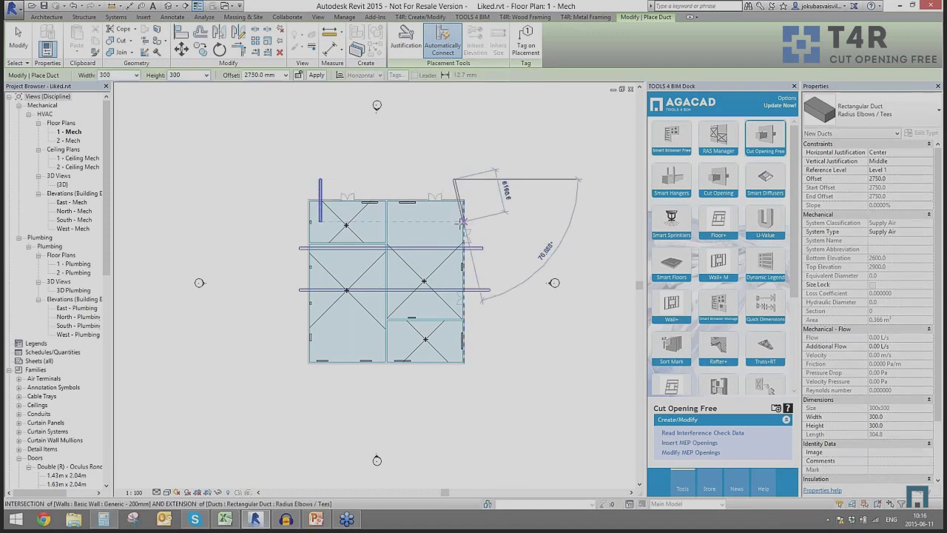
{"action": "left_click", "coordinate": [453, 221]}
{"action": "key", "text": "Escape"}
Draw a 300x300 duct about 4000 mm long through the south wall and a short one through the lower interior wall.
{"action": "left_click", "coordinate": [340, 351]}
{"action": "left_click", "coordinate": [340, 378]}
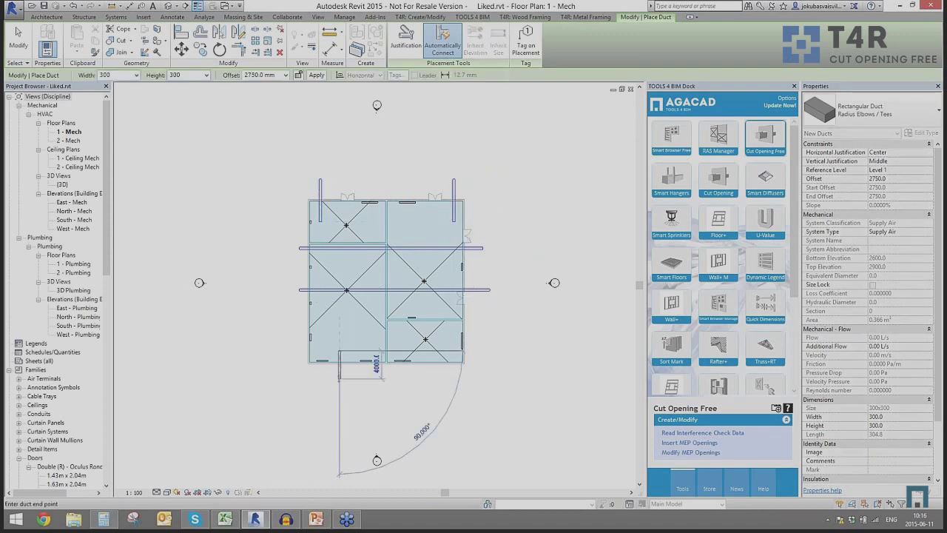
{"action": "key", "text": "Escape"}
{"action": "left_click", "coordinate": [372, 333]}
{"action": "left_click", "coordinate": [393, 333]}
{"action": "key", "text": "Escape"}
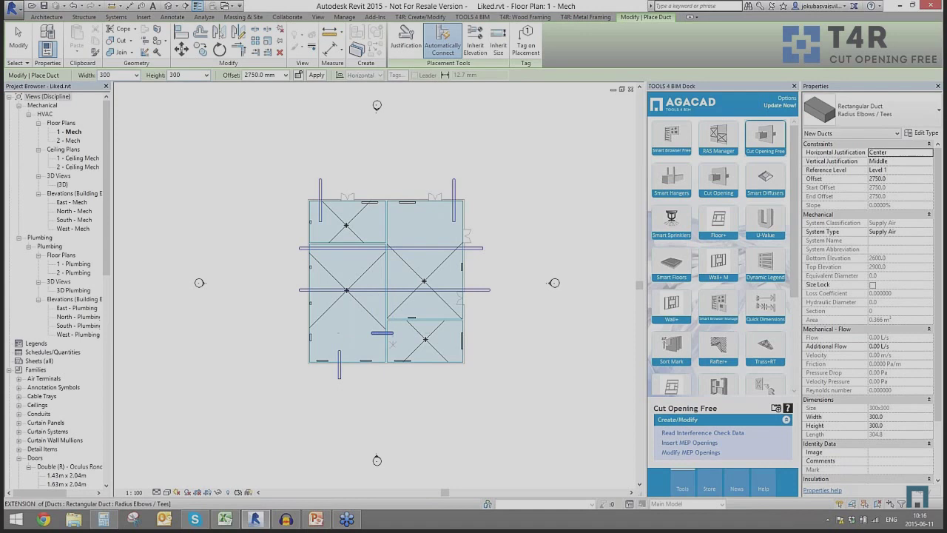
Draw short parallel 150 mm pipes about 2000 mm long through the interior wall below the short duct, at 2750 mm offset.
{"action": "key", "text": "p"}
{"action": "key", "text": "i"}
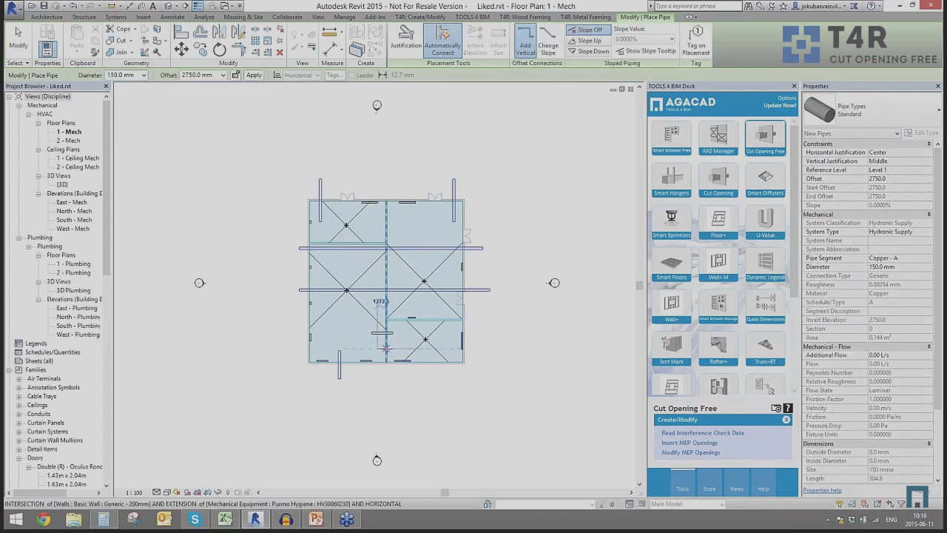
{"action": "scroll", "coordinate": [390, 349], "scroll_direction": "up", "scroll_amount": 5}
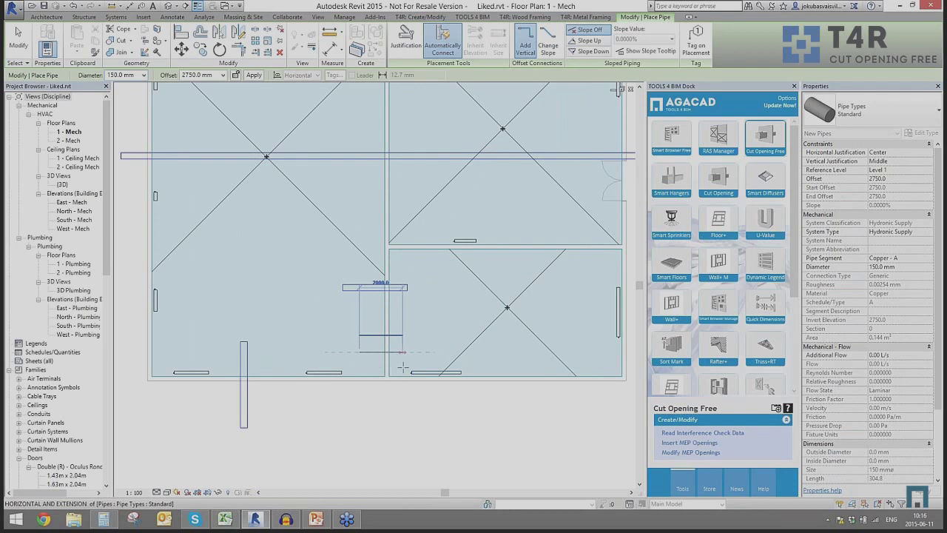
{"action": "key", "text": "Escape"}
{"action": "key", "text": "Escape"}
{"action": "scroll", "coordinate": [403, 368], "scroll_direction": "down", "scroll_amount": 5}
{"action": "middle_click_drag", "start_coordinate": [422, 319], "coordinate": [408, 338]}
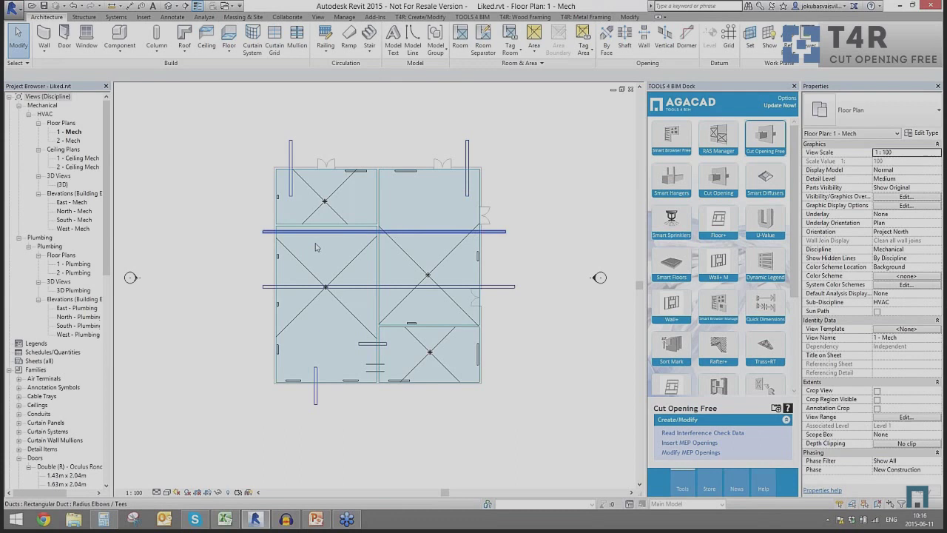
Move the upper long duct south, to about 2000 mm from the interior wall above it.
{"action": "left_click", "coordinate": [294, 235]}
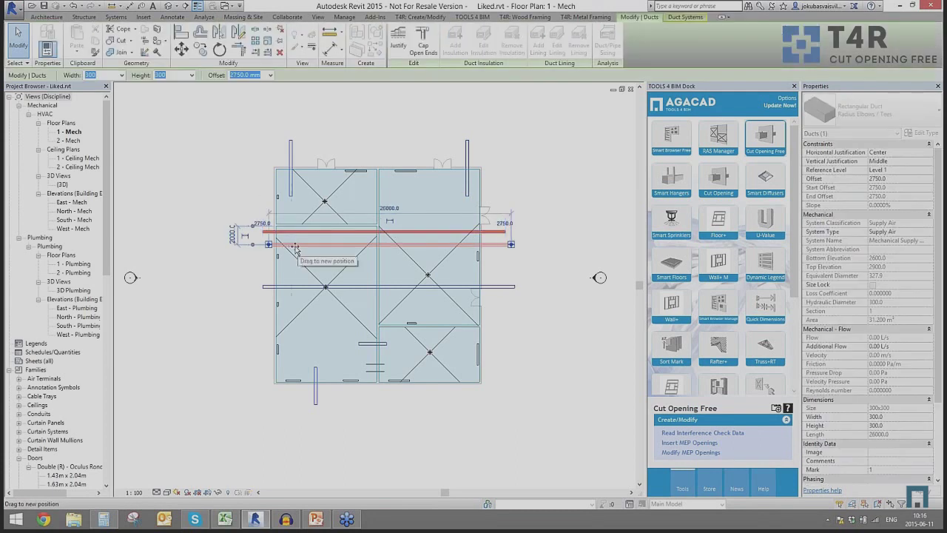
{"action": "left_click_drag", "start_coordinate": [295, 247], "coordinate": [293, 248]}
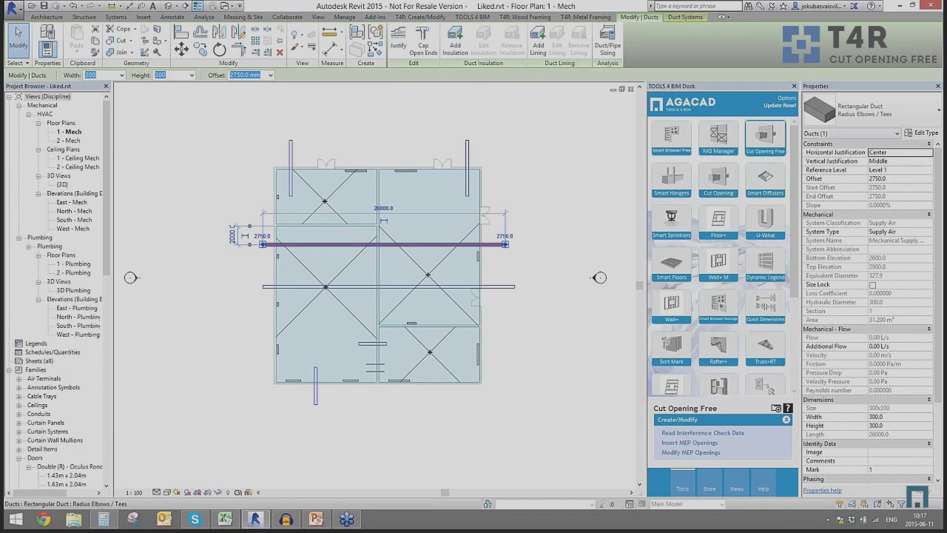
Run an interference check of the current project's ducts and pipes against its walls.
{"action": "left_click", "coordinate": [542, 165]}
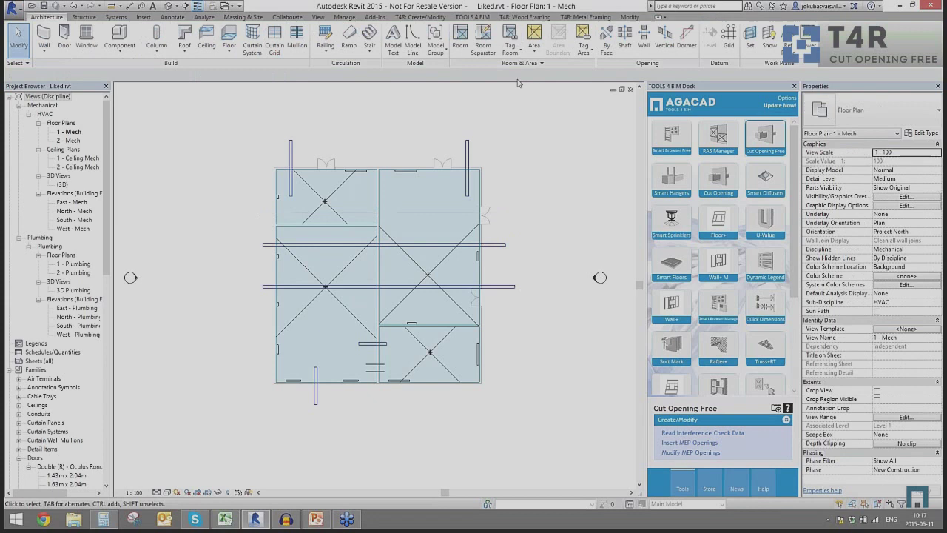
{"action": "left_click", "coordinate": [289, 18]}
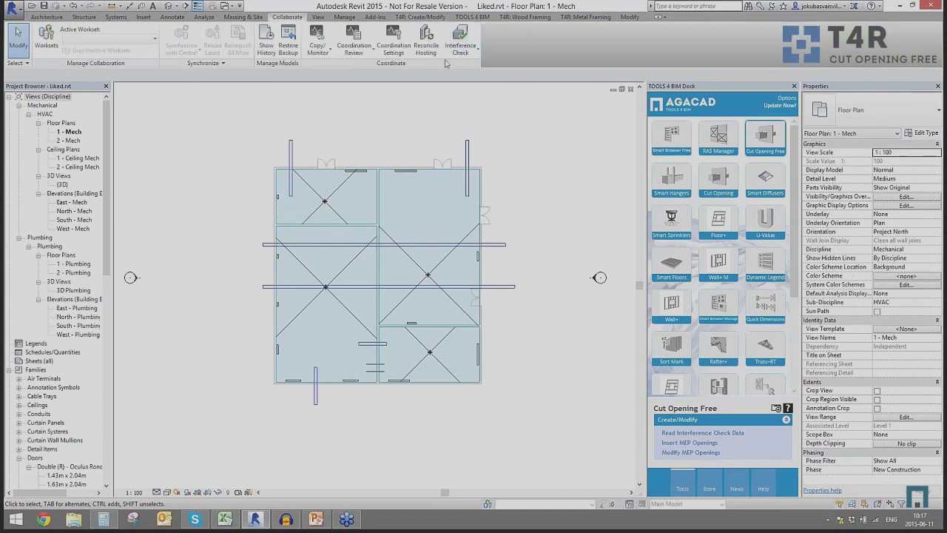
{"action": "left_click", "coordinate": [460, 55]}
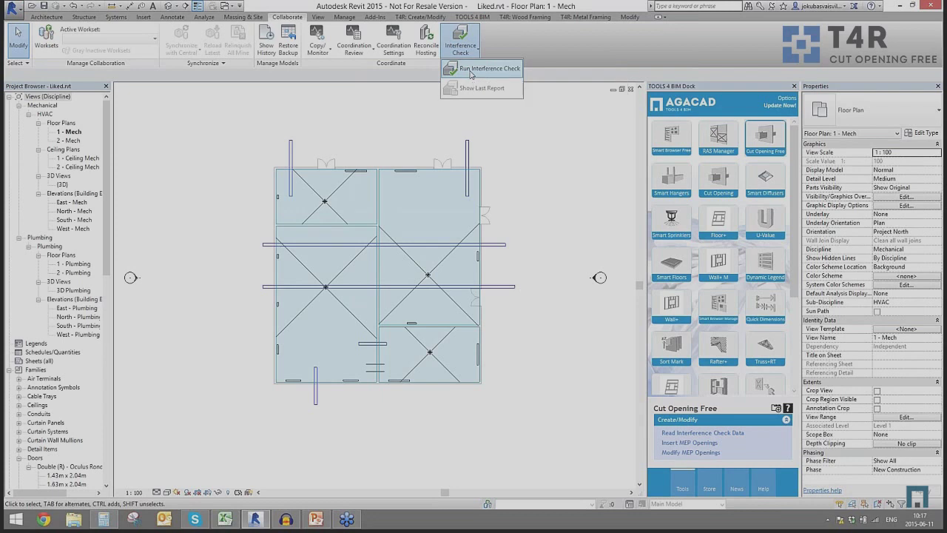
{"action": "left_click", "coordinate": [470, 72]}
{"action": "left_click_drag", "start_coordinate": [395, 100], "coordinate": [509, 75]}
{"action": "left_click", "coordinate": [424, 155]}
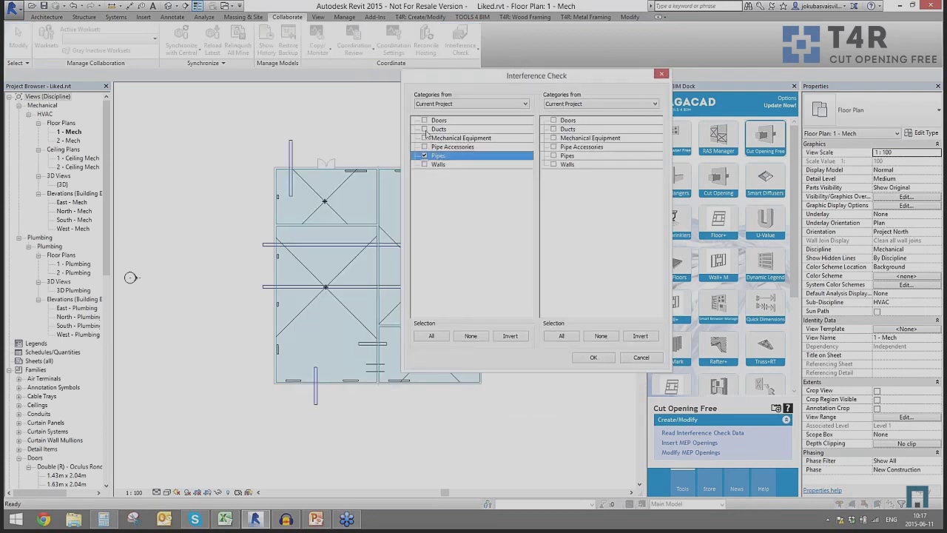
{"action": "left_click", "coordinate": [424, 129]}
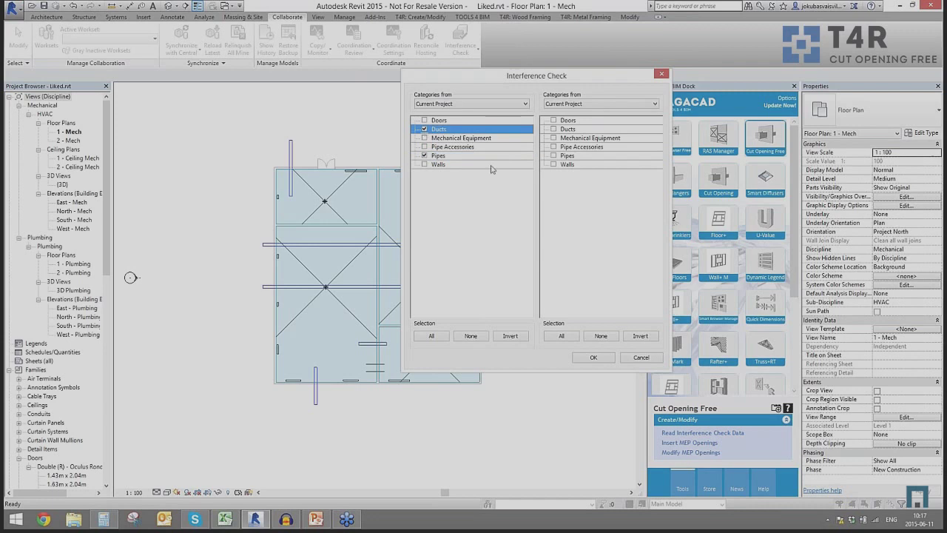
{"action": "left_click", "coordinate": [553, 164]}
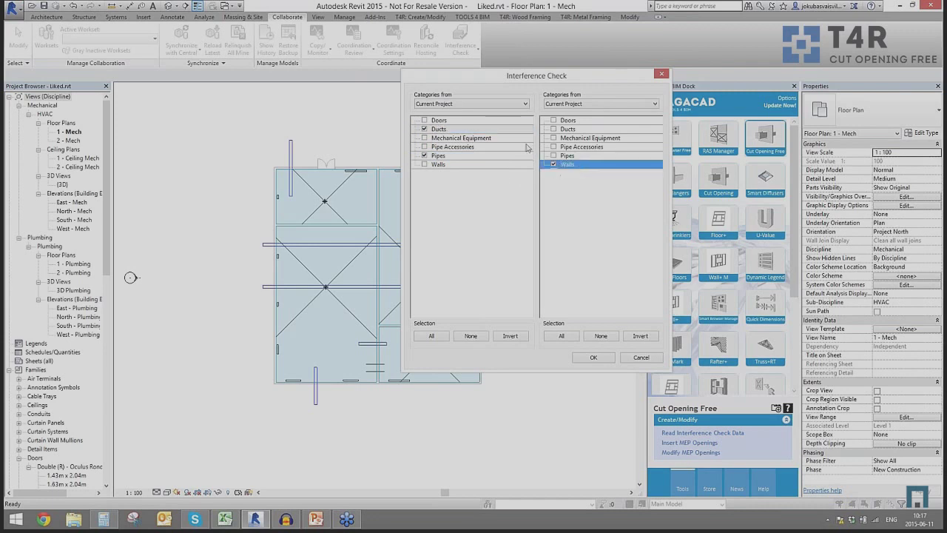
{"action": "left_click", "coordinate": [589, 361]}
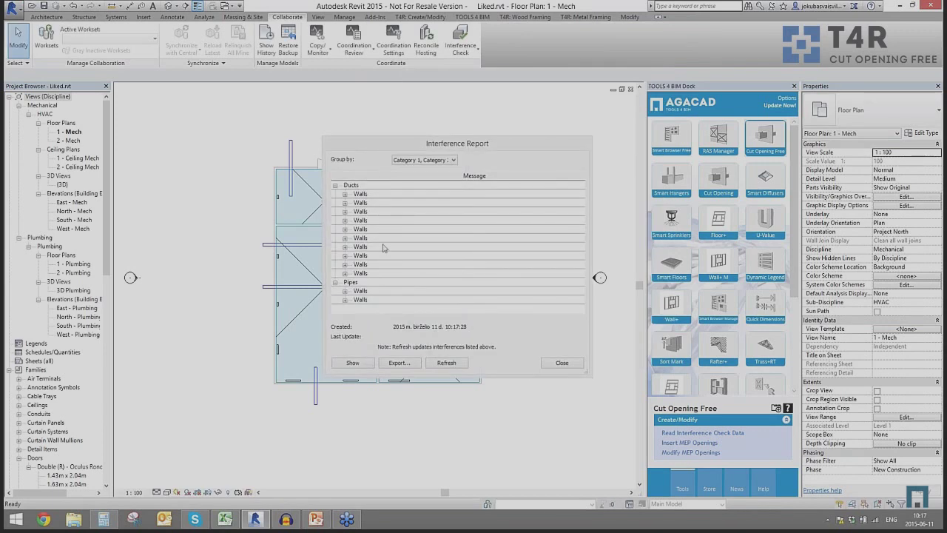
Export the interference report to the Desktop as "Cut opening clash detection" and close the report.
{"action": "left_click", "coordinate": [399, 362]}
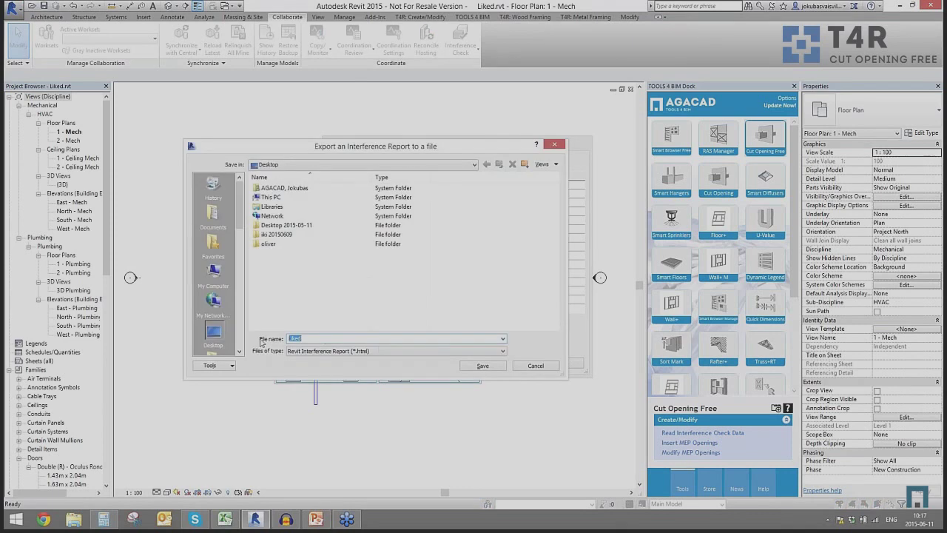
{"action": "type", "text": "Cut opening clash detection"}
{"action": "left_click", "coordinate": [484, 366]}
{"action": "left_click", "coordinate": [556, 364]}
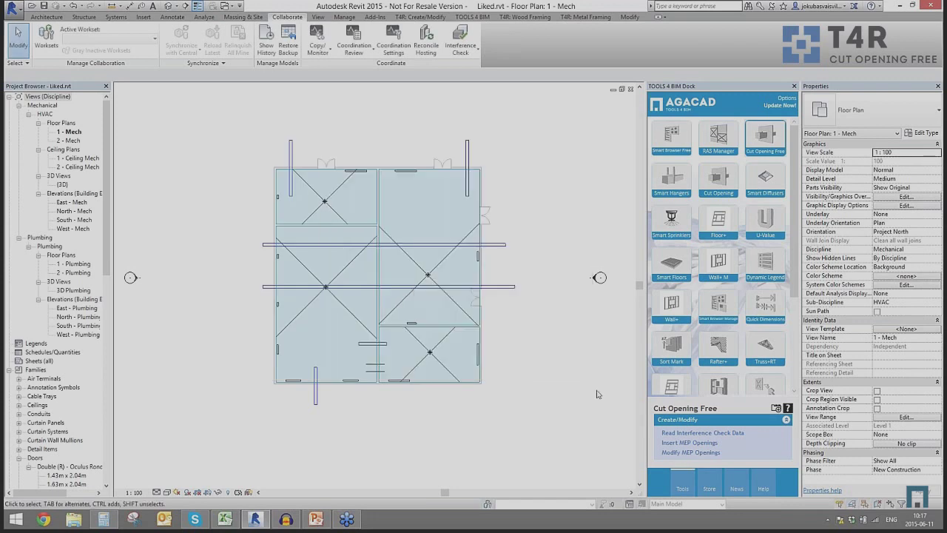
Load "Cut opening clash detection.html" from the Desktop into Cut Opening Free's Read Interference Check Data and enlarge its window.
{"action": "left_click", "coordinate": [675, 438]}
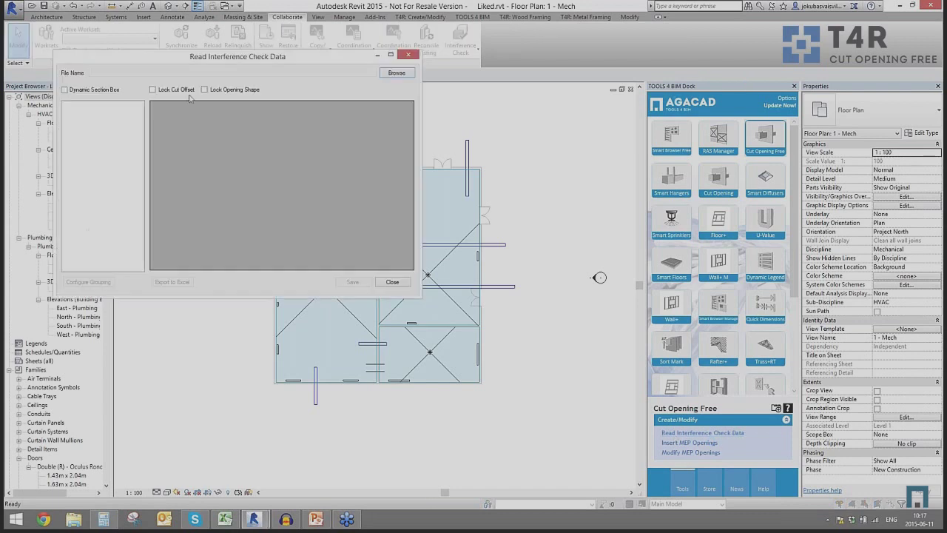
{"action": "left_click", "coordinate": [397, 74]}
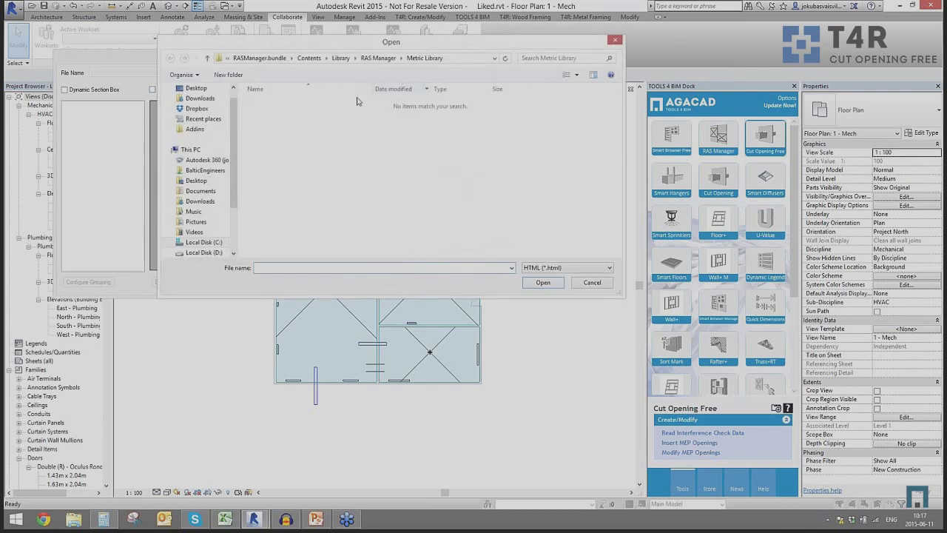
{"action": "left_click", "coordinate": [196, 89]}
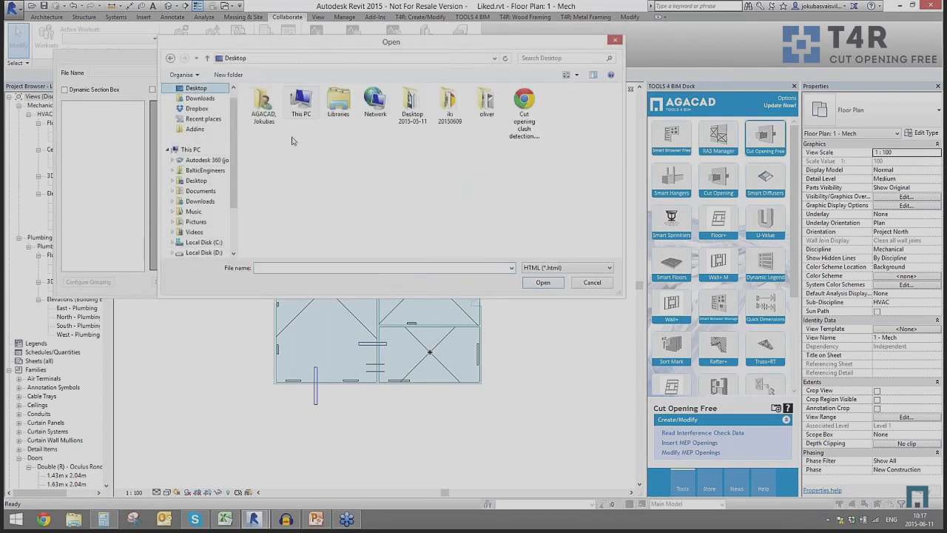
{"action": "left_click", "coordinate": [522, 113]}
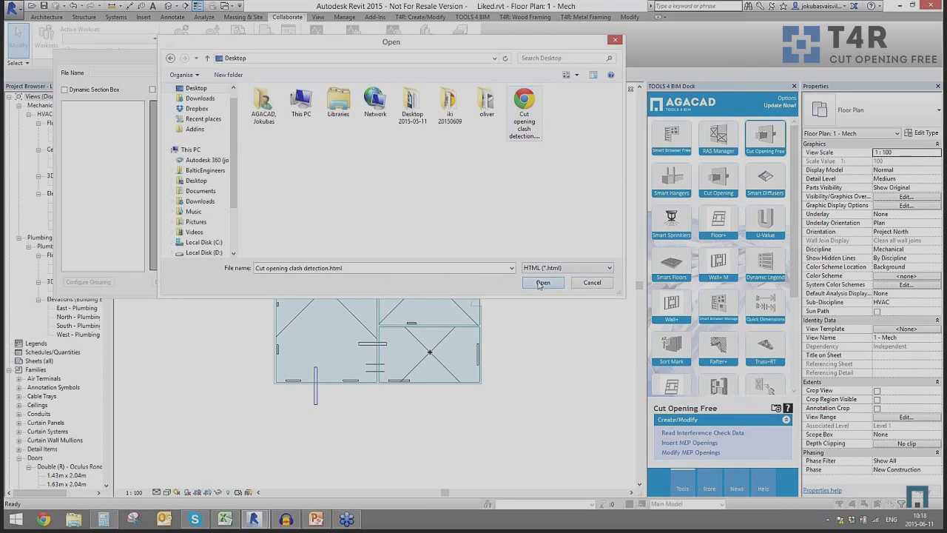
{"action": "left_click", "coordinate": [540, 283]}
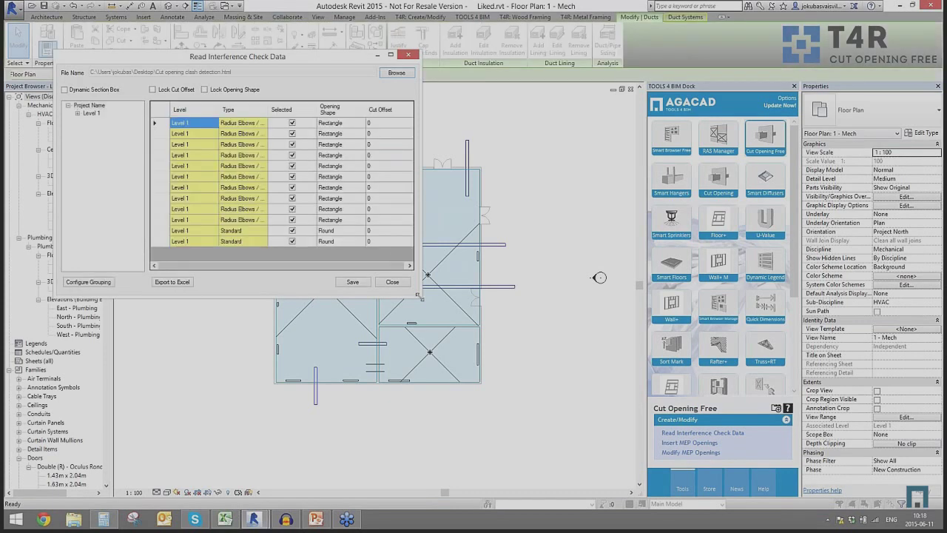
{"action": "left_click_drag", "start_coordinate": [418, 295], "coordinate": [537, 354]}
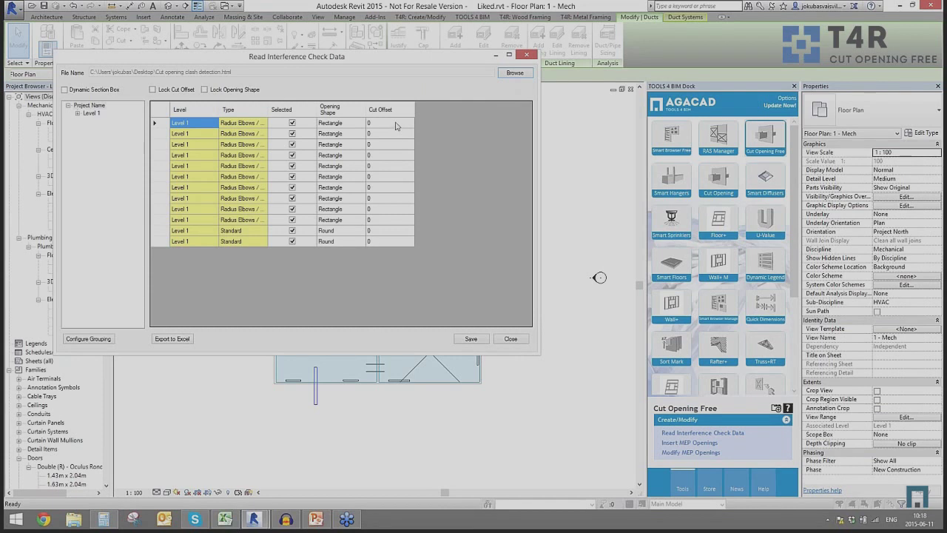
Set the cut offset of the first seven duct openings to 25.
{"action": "mouse_move", "coordinate": [395, 125]}
{"action": "left_mouse_down"}
{"action": "mouse_move", "coordinate": [399, 199]}
{"action": "mouse_move", "coordinate": [399, 188]}
{"action": "left_mouse_up"}
{"action": "right_click", "coordinate": [399, 188]}
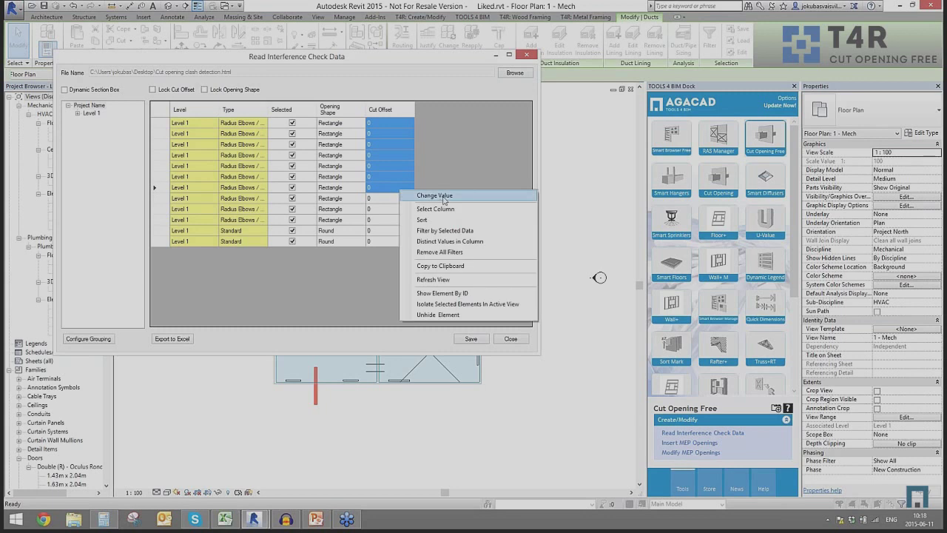
{"action": "left_click", "coordinate": [435, 194]}
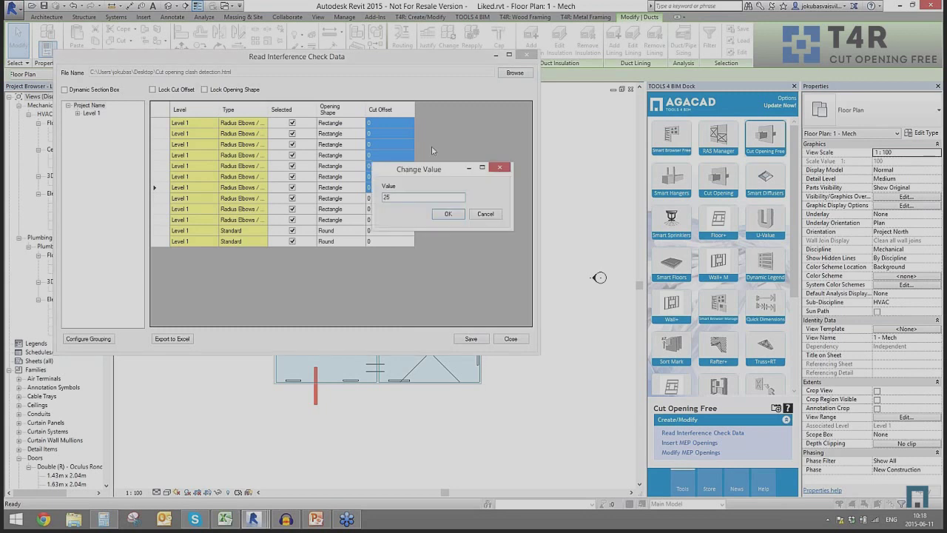
{"action": "left_click", "coordinate": [448, 213]}
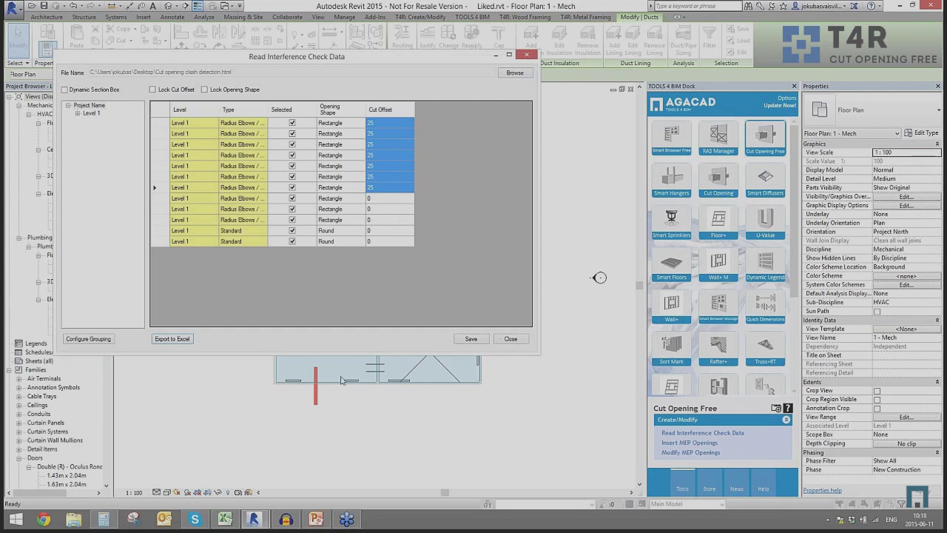
Change the opening shape of the last three duct openings to Round.
{"action": "left_click_drag", "start_coordinate": [342, 198], "coordinate": [347, 221]}
{"action": "right_click", "coordinate": [347, 222]}
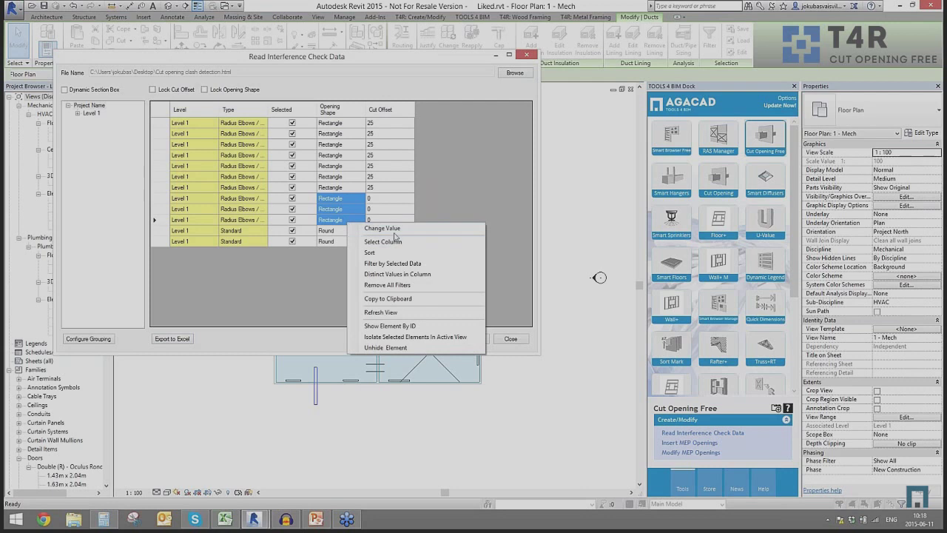
{"action": "left_click", "coordinate": [392, 229]}
{"action": "left_click", "coordinate": [409, 232]}
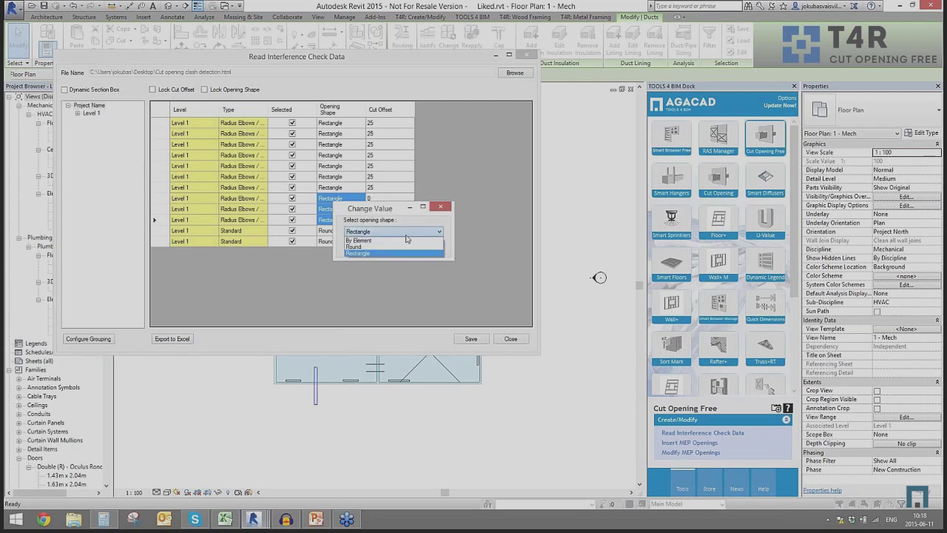
{"action": "left_click", "coordinate": [375, 212]}
{"action": "left_click_drag", "start_coordinate": [376, 214], "coordinate": [410, 200]}
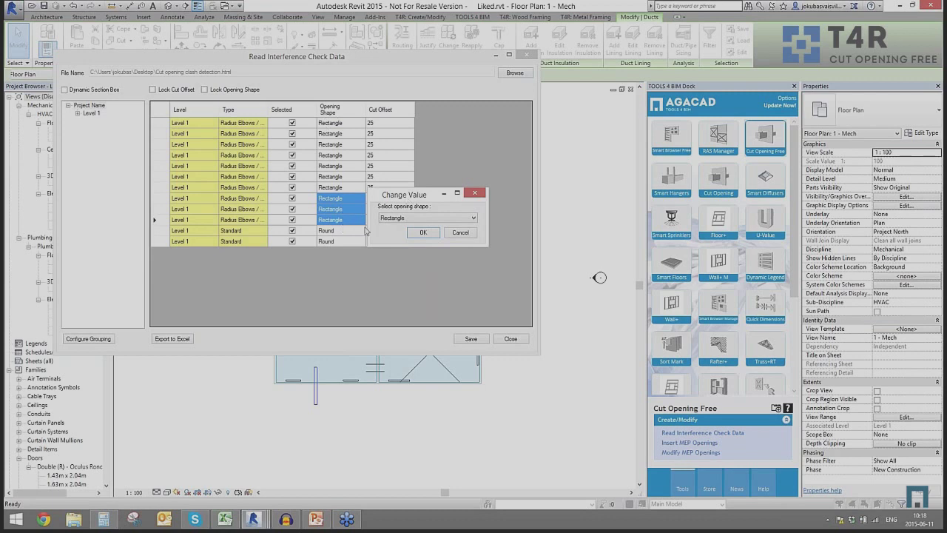
{"action": "left_click", "coordinate": [411, 218]}
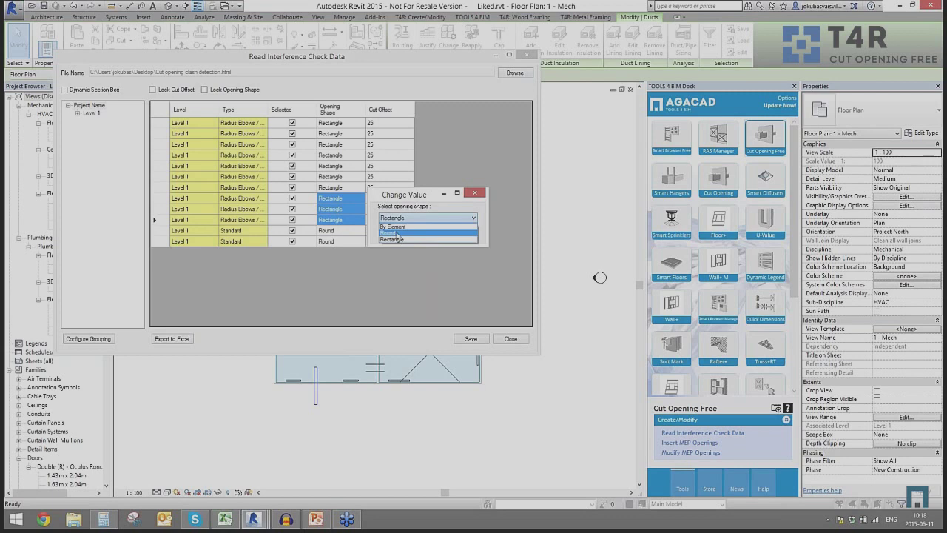
{"action": "left_click", "coordinate": [397, 234]}
{"action": "left_click", "coordinate": [432, 241]}
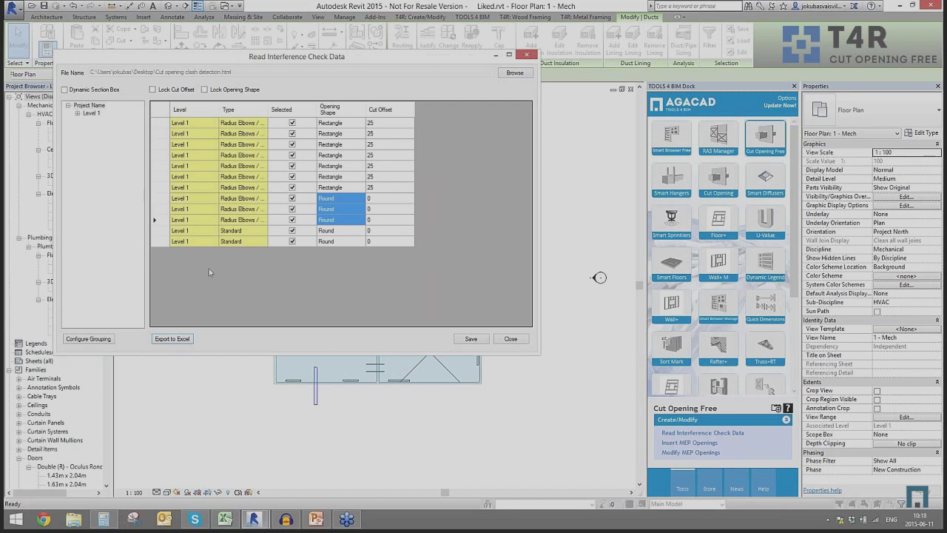
Set the cut offset of the two Standard pipe openings to 50.
{"action": "right_click", "coordinate": [386, 245]}
{"action": "left_click", "coordinate": [407, 251]}
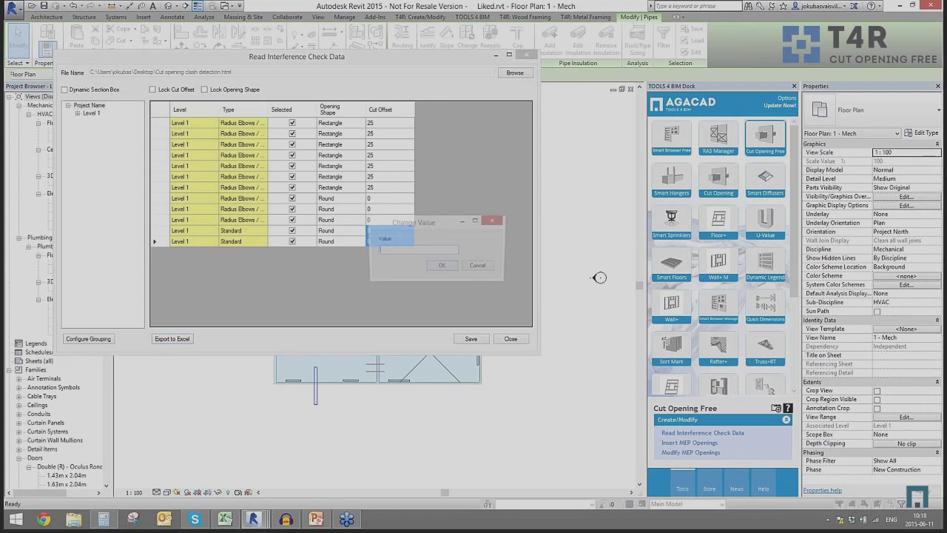
{"action": "left_click", "coordinate": [441, 268]}
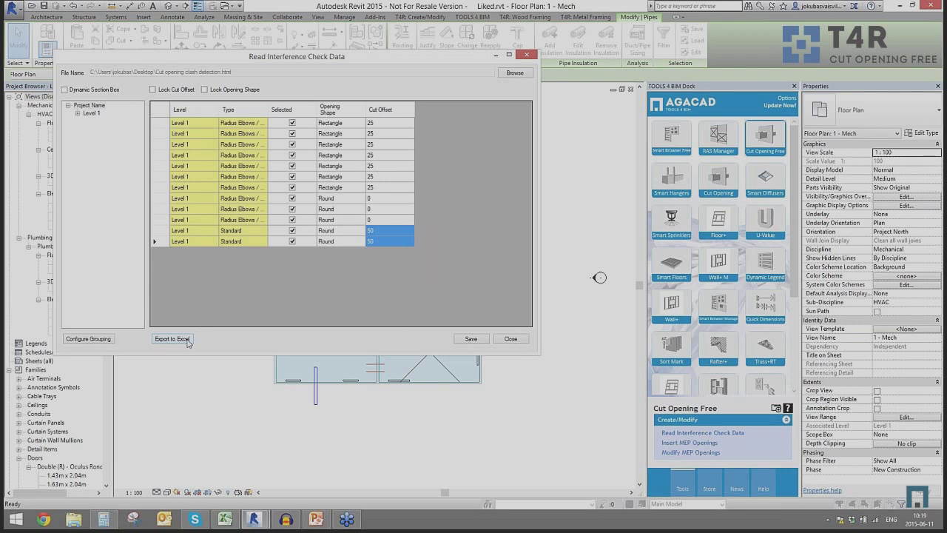
Export the openings table to Excel and widen its columns to show their full contents.
{"action": "left_click", "coordinate": [188, 340]}
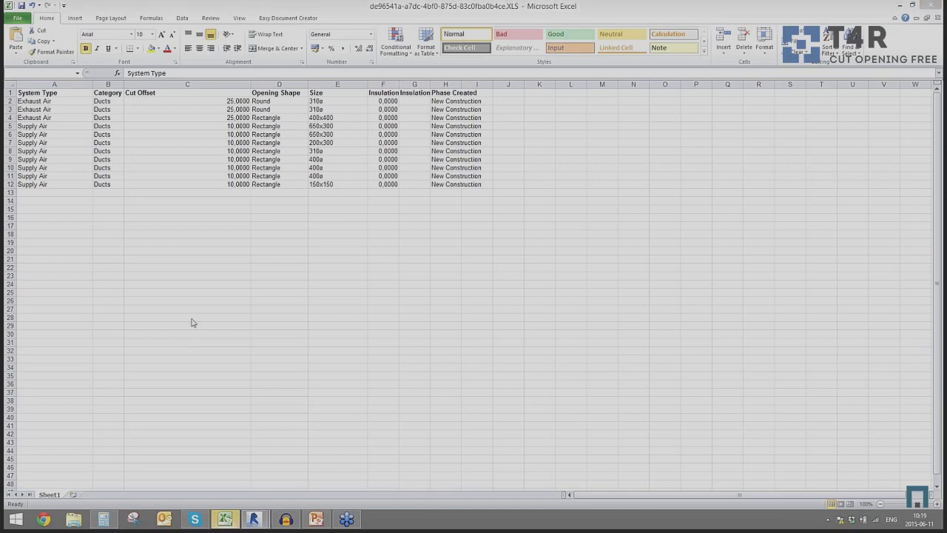
{"action": "left_click", "coordinate": [434, 286]}
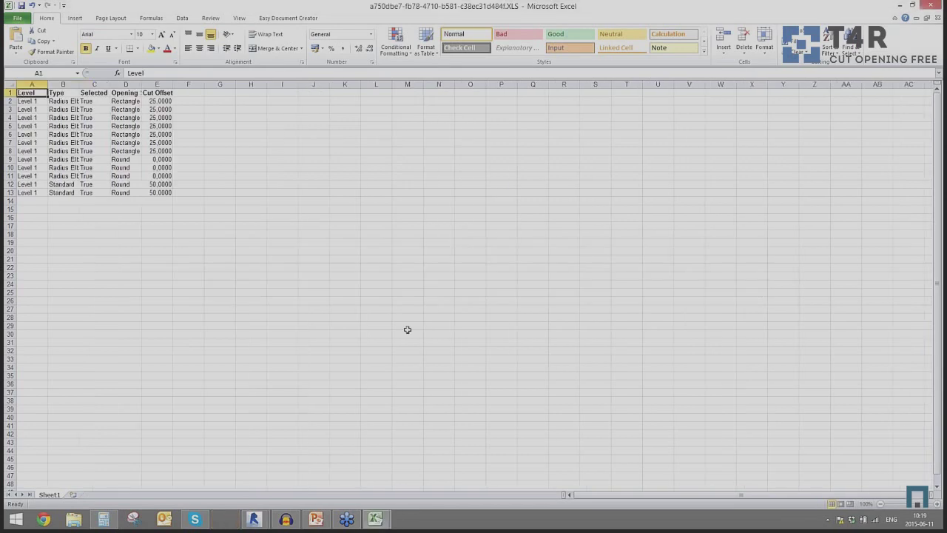
{"action": "left_click_drag", "start_coordinate": [48, 84], "coordinate": [363, 86]}
Save the exported spreadsheet to the Desktop as an Excel Workbook named "excel cut openings".
{"action": "left_click", "coordinate": [18, 21]}
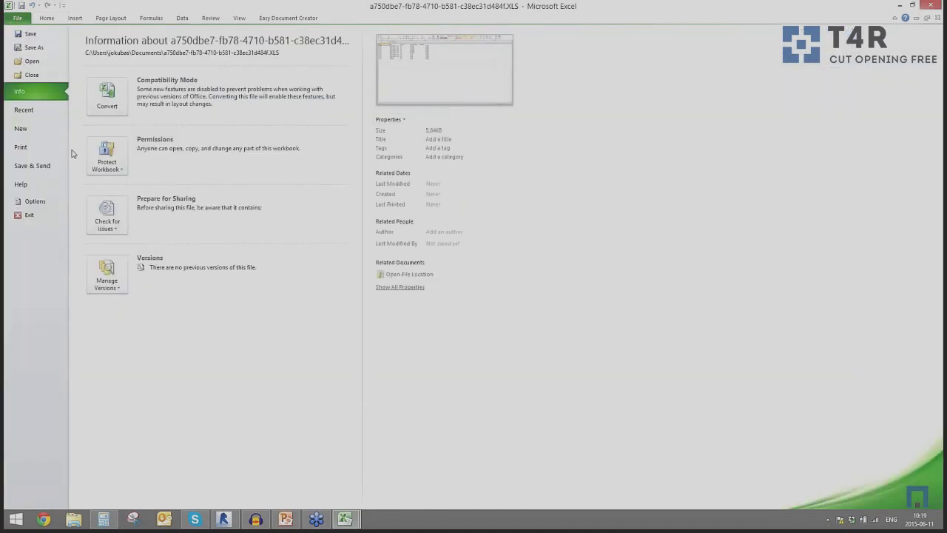
{"action": "left_click", "coordinate": [56, 49]}
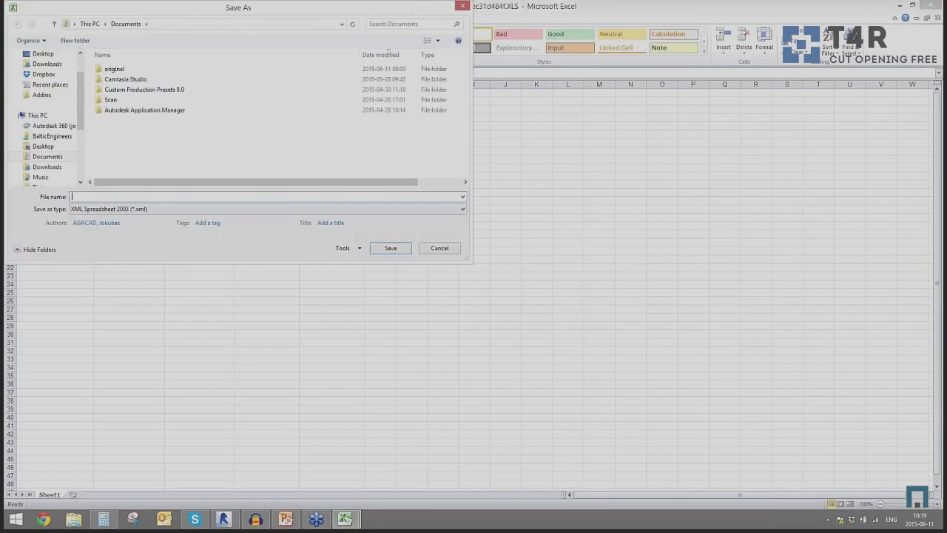
{"action": "left_click", "coordinate": [43, 55]}
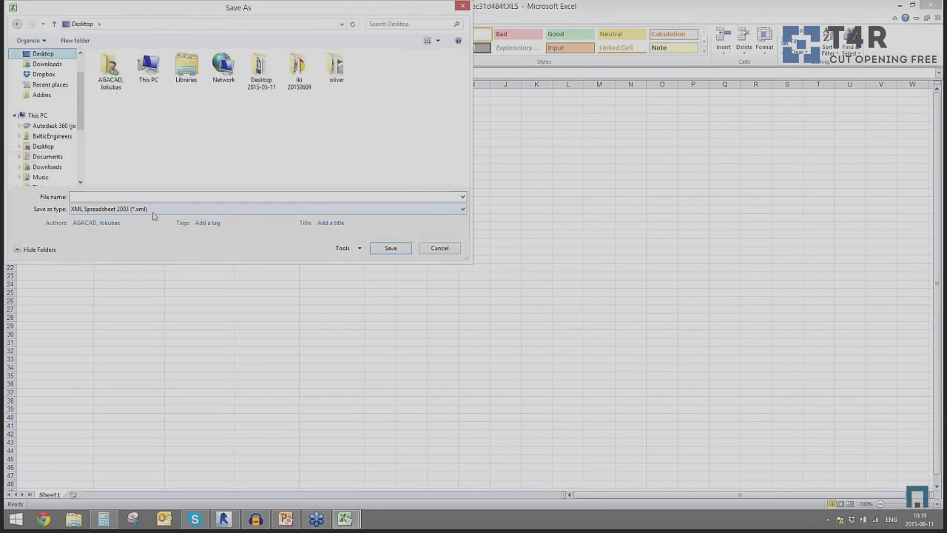
{"action": "left_click", "coordinate": [143, 209]}
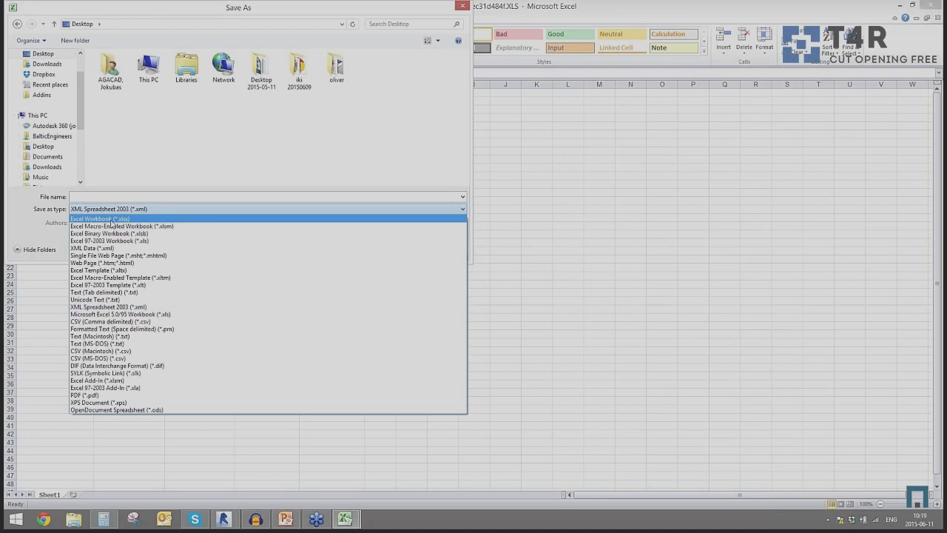
{"action": "left_click", "coordinate": [111, 219]}
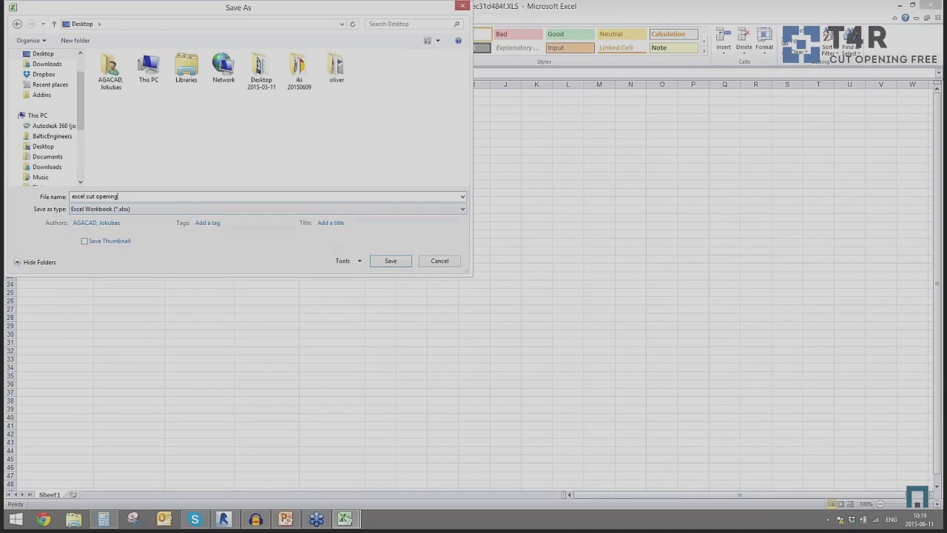
{"action": "left_click", "coordinate": [390, 261]}
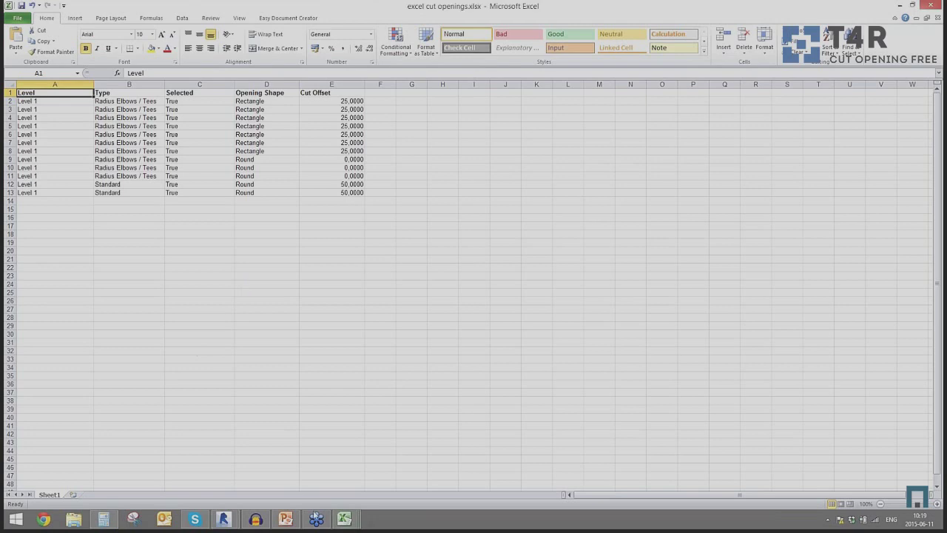
Switch back to Revit, save the openings data to the Desktop as XML file "Cut openings xml", and close the interference check data.
{"action": "mouse_move", "coordinate": [230, 520]}
{"action": "left_click", "coordinate": [278, 477]}
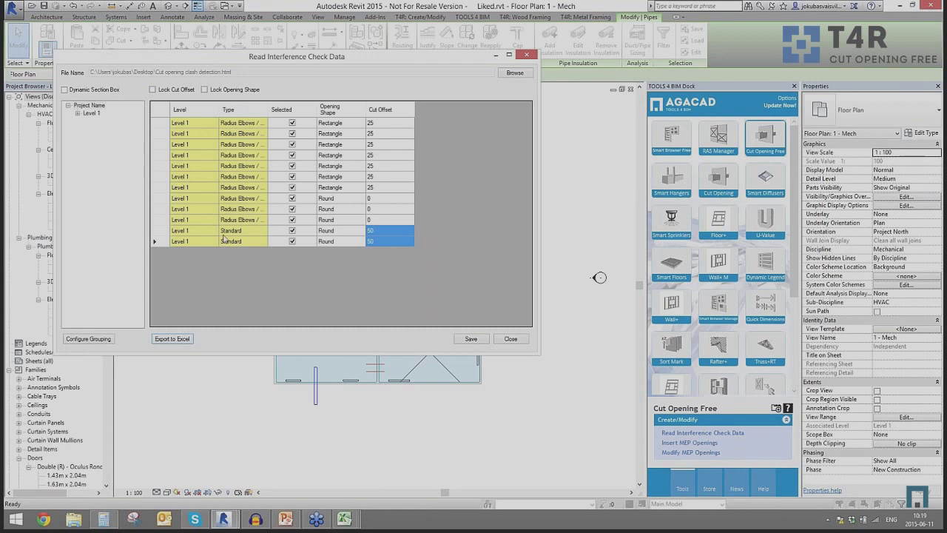
{"action": "left_click", "coordinate": [473, 339]}
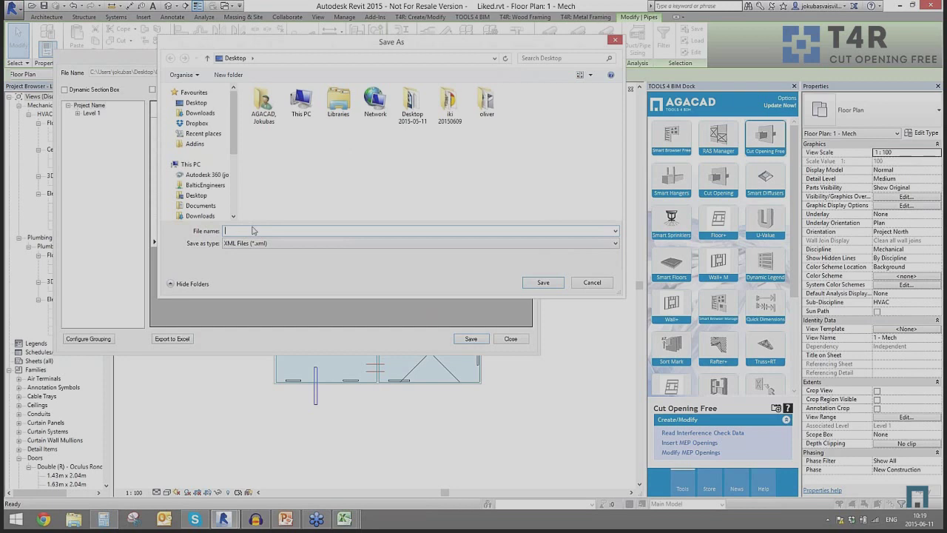
{"action": "type", "text": "Cut openings"}
{"action": "type", "text": ".xml"}
{"action": "left_click", "coordinate": [556, 283]}
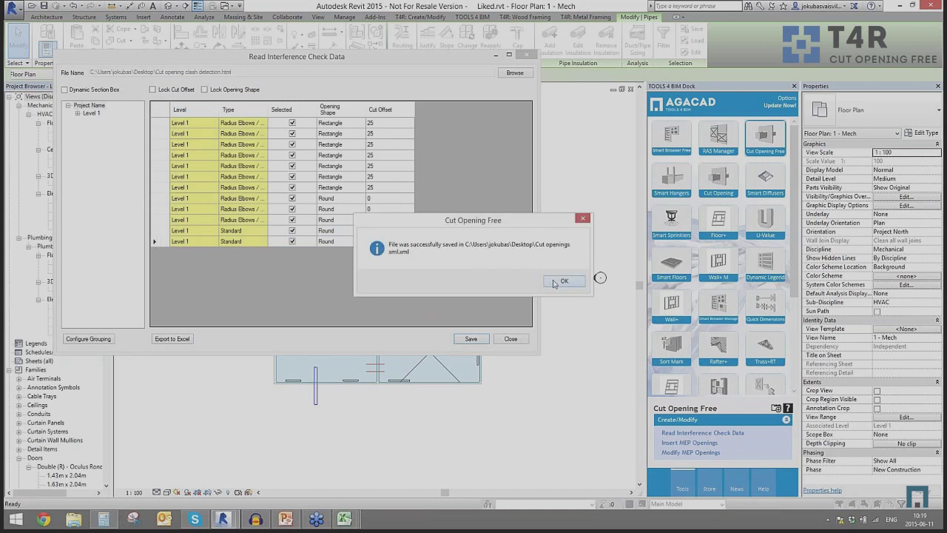
{"action": "left_click", "coordinate": [556, 282]}
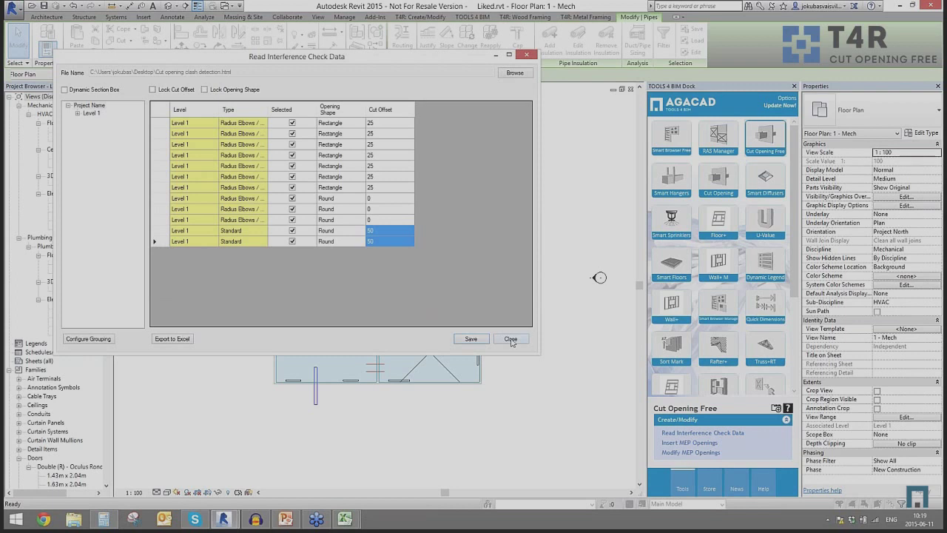
{"action": "left_click", "coordinate": [511, 338]}
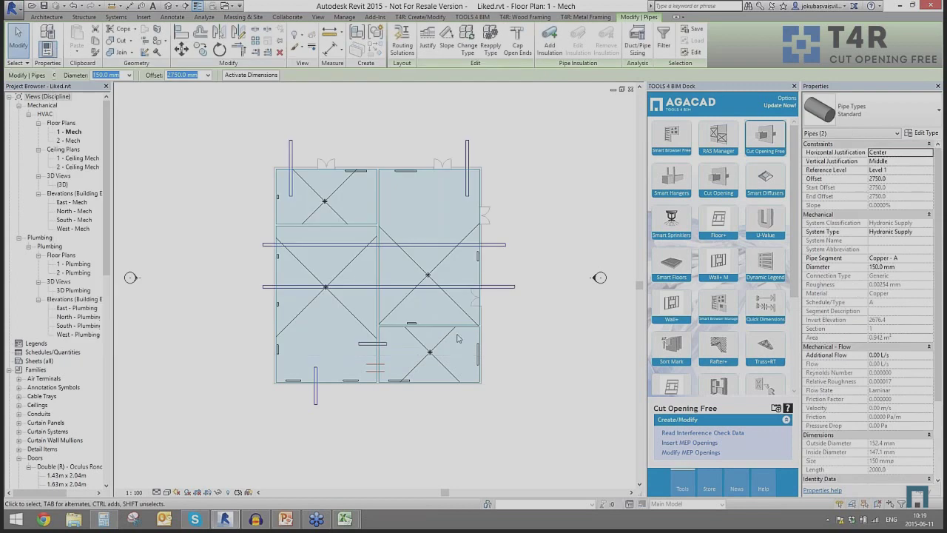
{"action": "left_click", "coordinate": [243, 211]}
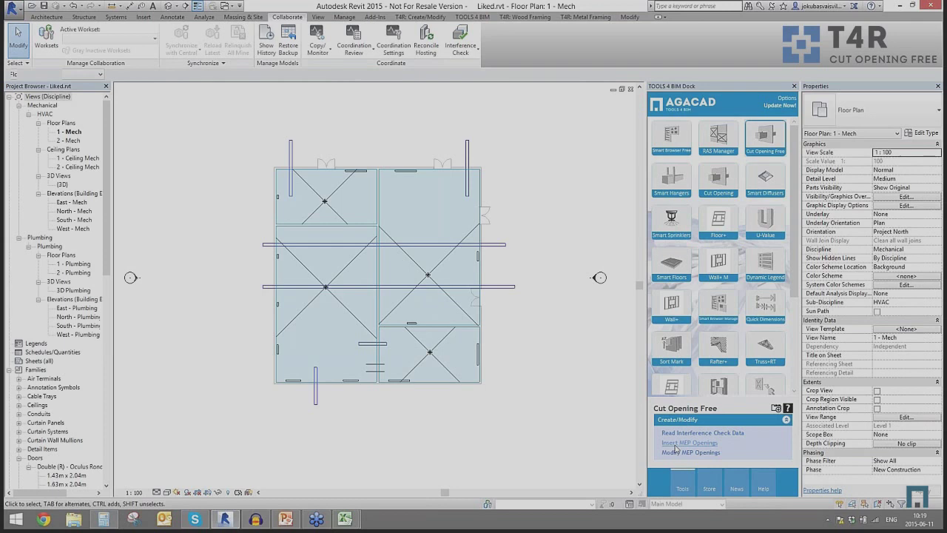
Start inserting MEP openings and load "Cut openings xml.xml" from the Desktop, enlarging the dialog to show all rows.
{"action": "left_click", "coordinate": [675, 443]}
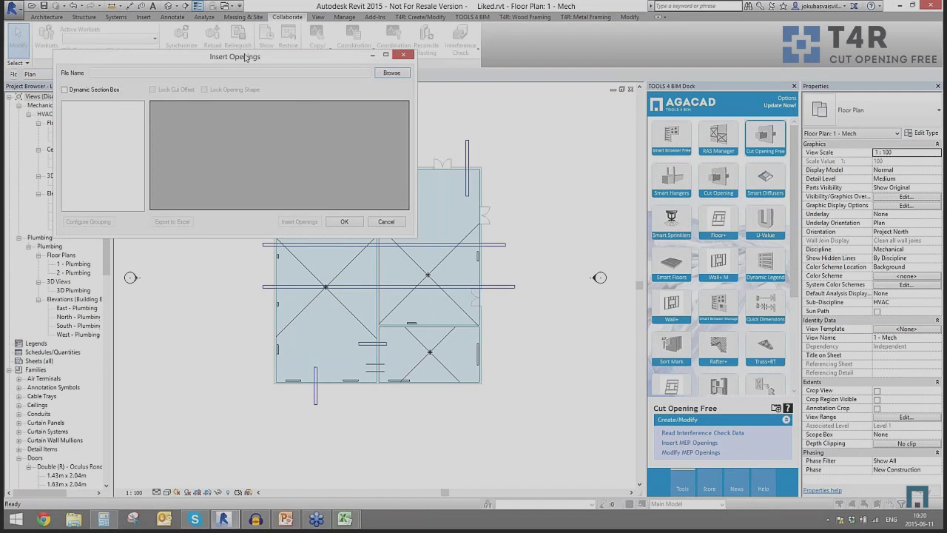
{"action": "left_click", "coordinate": [382, 75]}
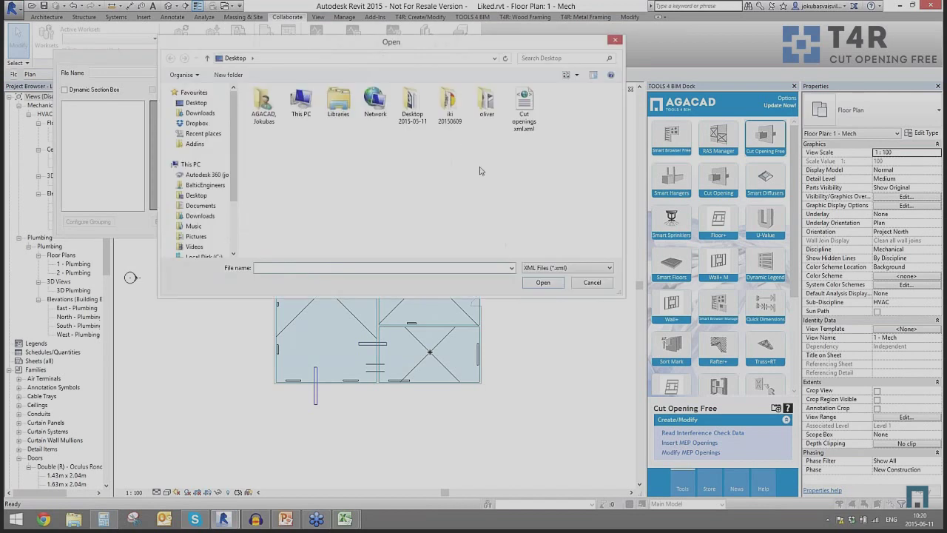
{"action": "left_click", "coordinate": [519, 122]}
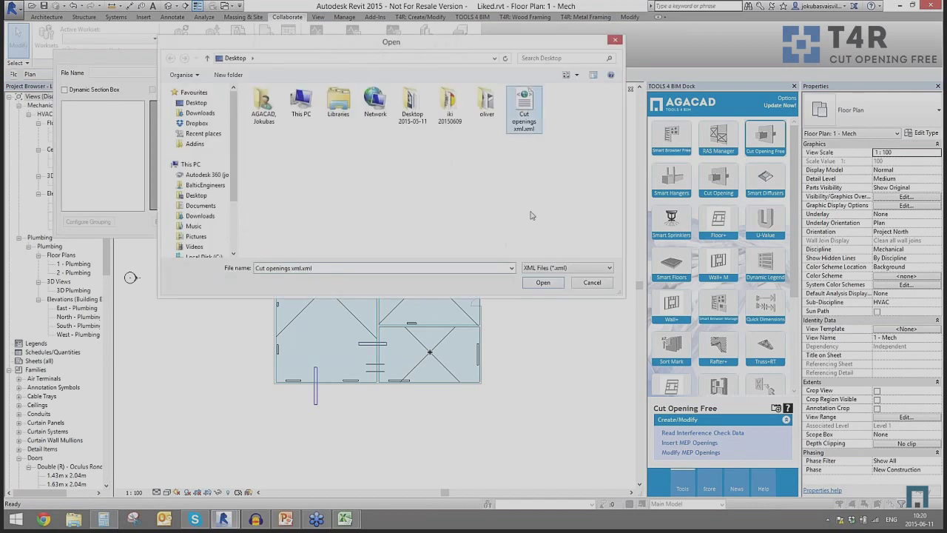
{"action": "left_click", "coordinate": [548, 283]}
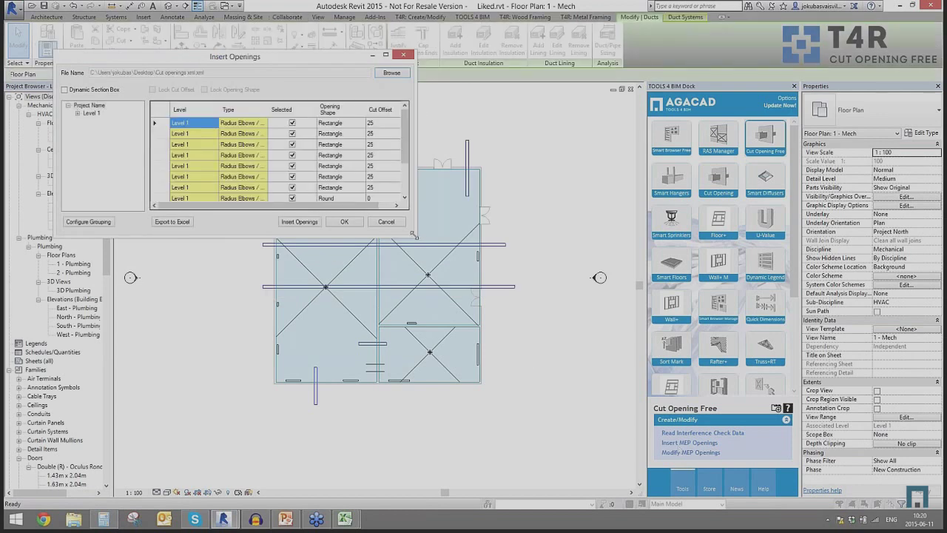
{"action": "left_click_drag", "start_coordinate": [414, 235], "coordinate": [540, 361]}
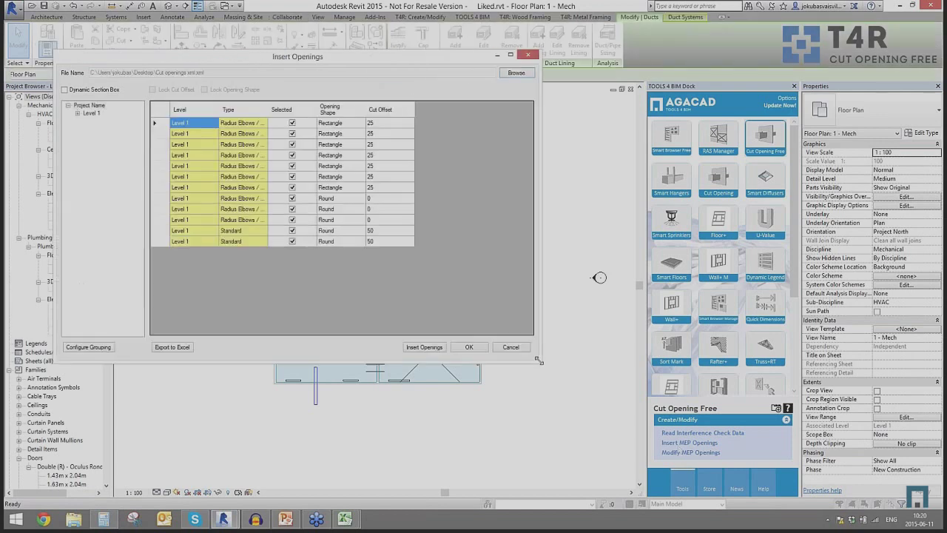
Insert all the listed openings into the model and accept the result.
{"action": "left_click", "coordinate": [424, 347]}
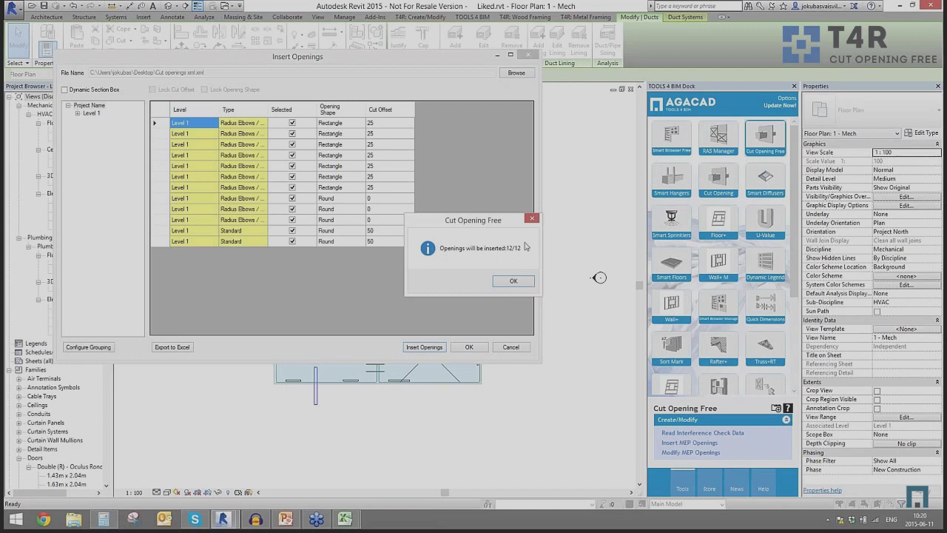
{"action": "left_click", "coordinate": [507, 281]}
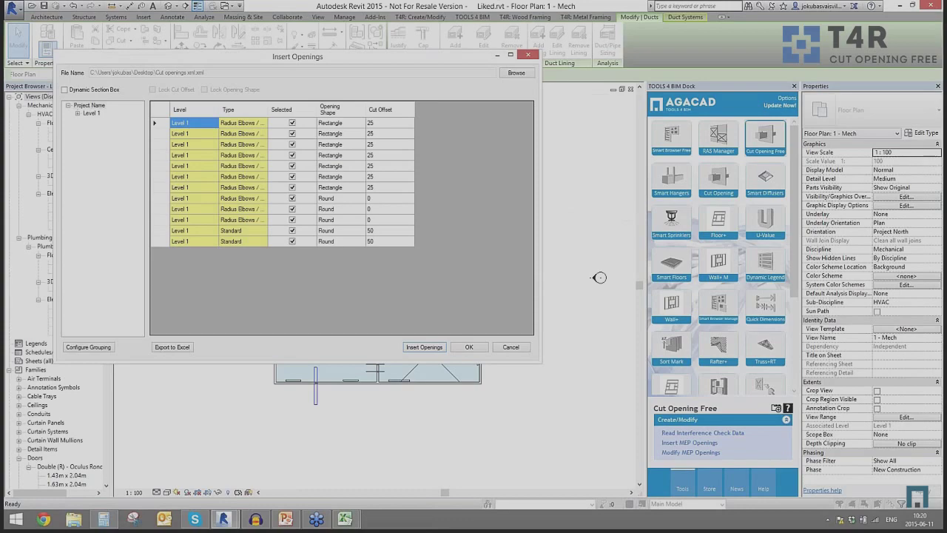
{"action": "left_click", "coordinate": [471, 347]}
Examine the inserted openings where the ducts cross the walls in the 1 - Mech floor plan.
{"action": "scroll", "coordinate": [314, 353], "scroll_direction": "up", "scroll_amount": 6}
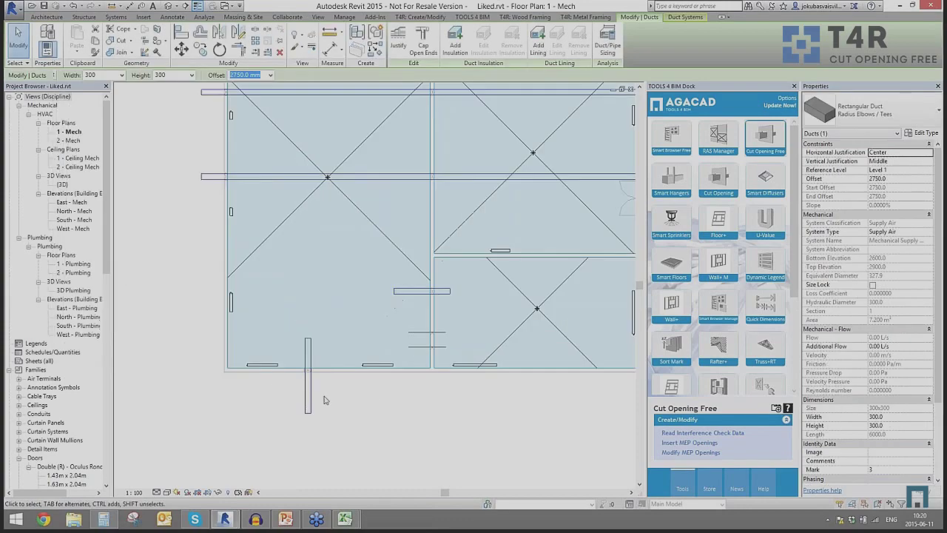
{"action": "scroll", "coordinate": [296, 358], "scroll_direction": "up", "scroll_amount": 1}
{"action": "middle_click_drag", "start_coordinate": [325, 295], "coordinate": [592, 426]}
{"action": "middle_click_drag", "start_coordinate": [259, 259], "coordinate": [496, 483]}
{"action": "middle_click_drag", "start_coordinate": [430, 254], "coordinate": [446, 463]}
{"action": "scroll", "coordinate": [444, 264], "scroll_direction": "down", "scroll_amount": 2}
{"action": "middle_click_drag", "start_coordinate": [452, 305], "coordinate": [425, 464]}
{"action": "scroll", "coordinate": [406, 247], "scroll_direction": "up", "scroll_amount": 2}
{"action": "scroll", "coordinate": [386, 247], "scroll_direction": "up", "scroll_amount": 2}
{"action": "scroll", "coordinate": [438, 177], "scroll_direction": "down", "scroll_amount": 3}
{"action": "middle_click_drag", "start_coordinate": [463, 146], "coordinate": [367, 190]}
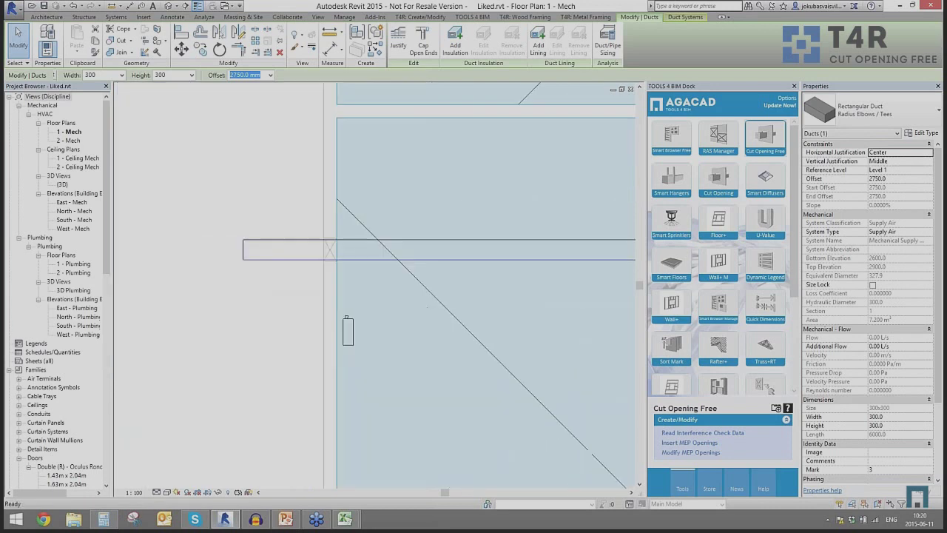
Open the default 3D view and set its discipline to Coordination.
{"action": "left_click", "coordinate": [169, 6]}
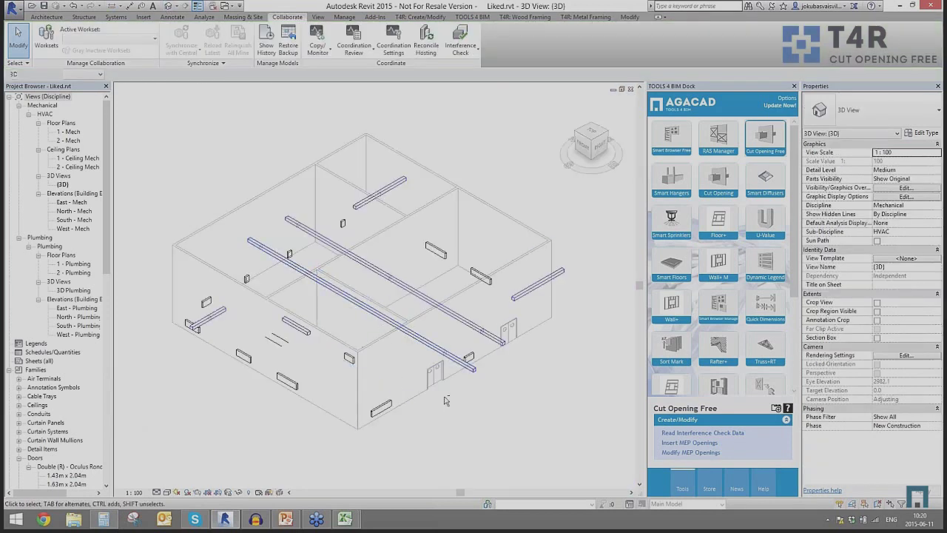
{"action": "middle_click_drag", "start_coordinate": [445, 399], "coordinate": [337, 387], "text": "shift"}
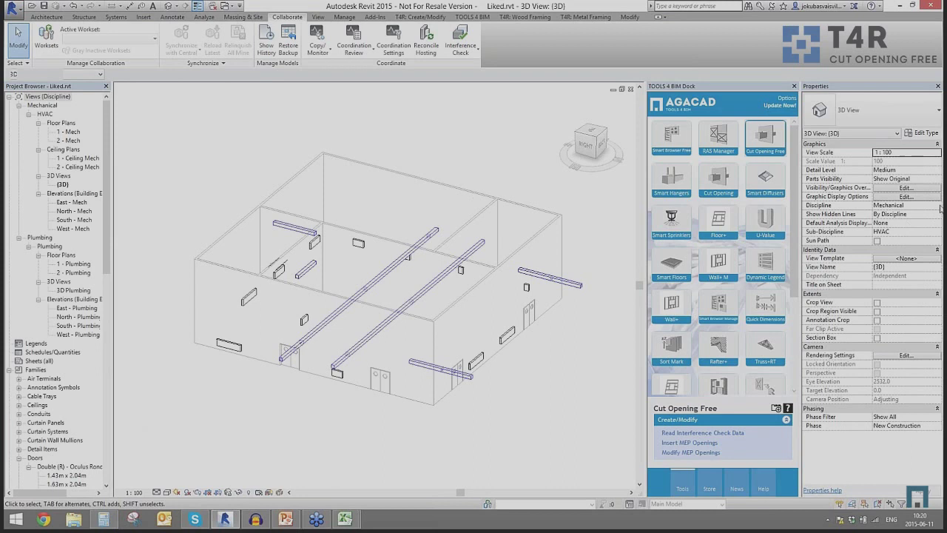
{"action": "left_click", "coordinate": [937, 206]}
{"action": "left_click", "coordinate": [889, 251]}
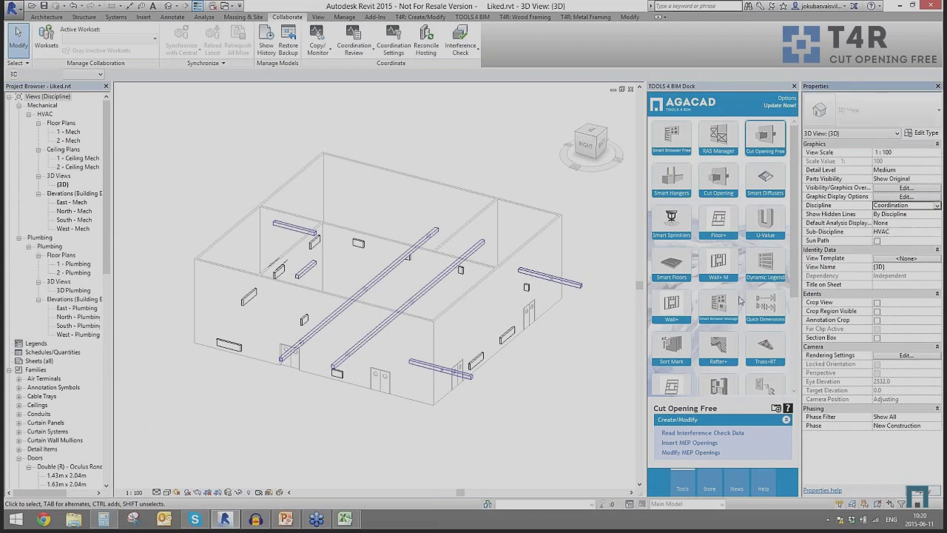
{"action": "middle_click_drag", "start_coordinate": [348, 374], "coordinate": [300, 377], "text": "shift"}
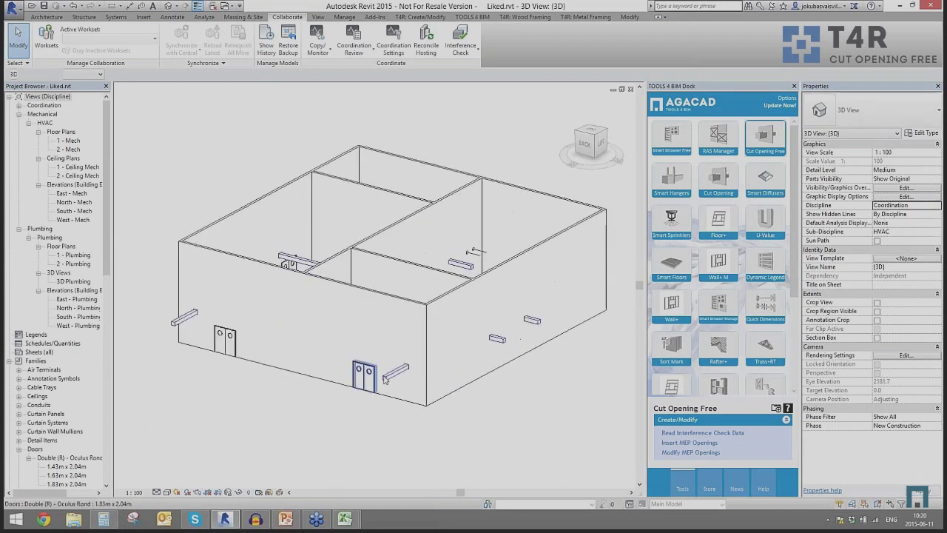
Set the height h of the rectangular opening around the duct beside the exterior double door to 500.
{"action": "scroll", "coordinate": [460, 344], "scroll_direction": "up", "scroll_amount": 10}
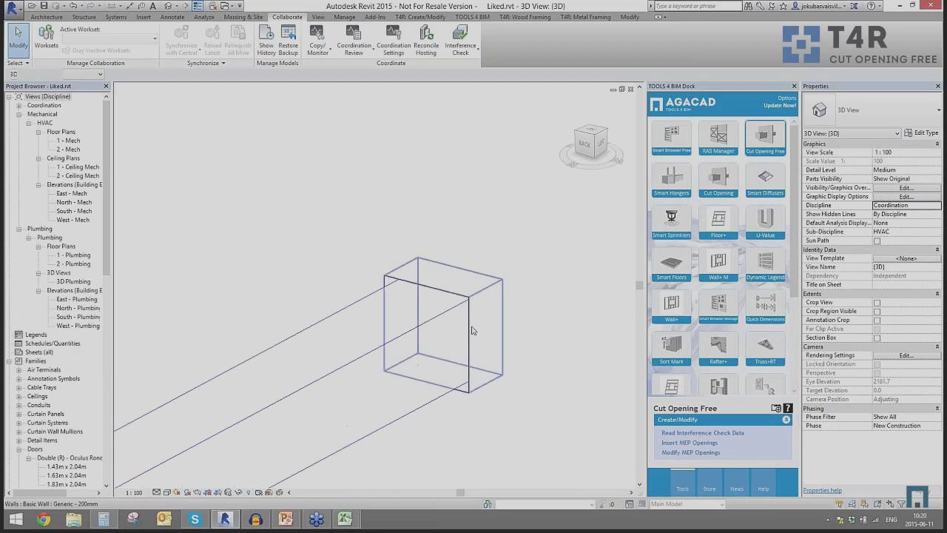
{"action": "left_click", "coordinate": [470, 326]}
{"action": "left_click", "coordinate": [437, 300]}
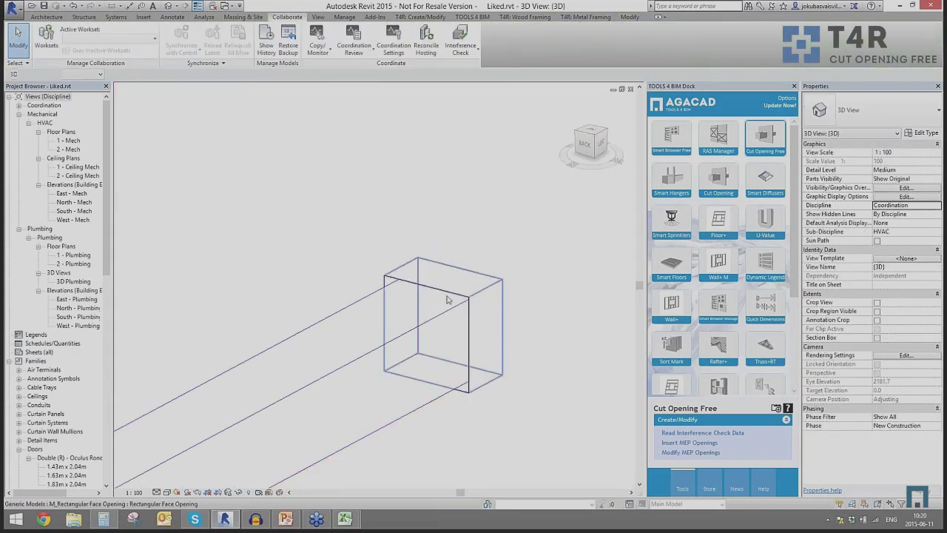
{"action": "left_click", "coordinate": [441, 300]}
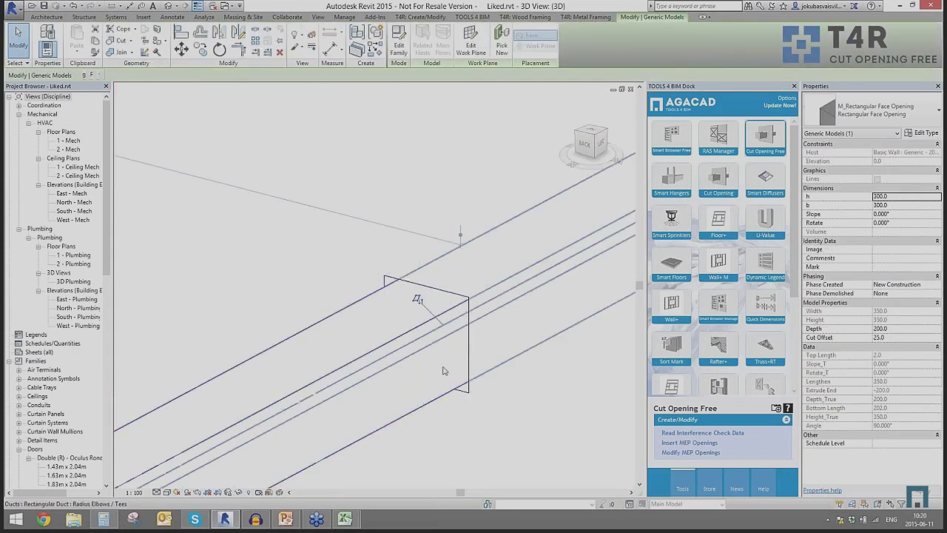
{"action": "scroll", "coordinate": [534, 345], "scroll_direction": "down", "scroll_amount": 2}
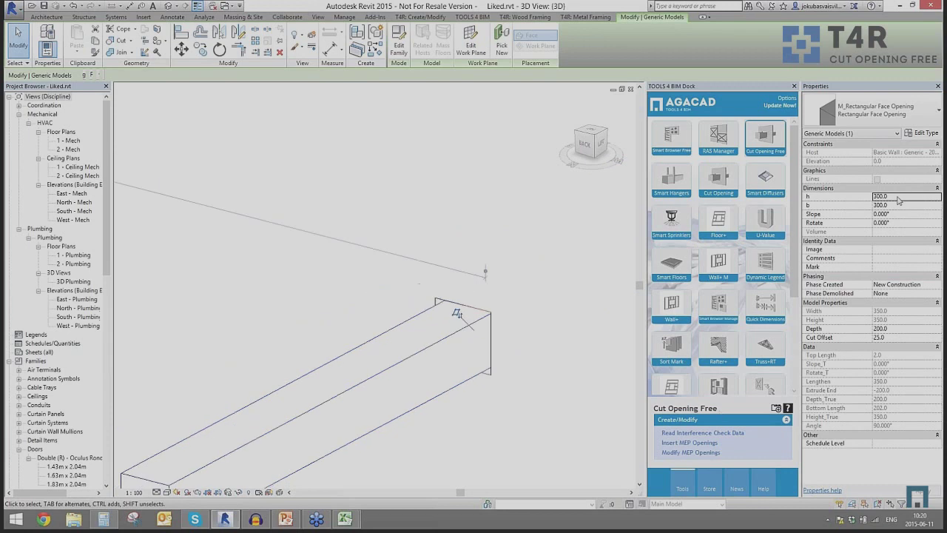
{"action": "double_click", "coordinate": [896, 196]}
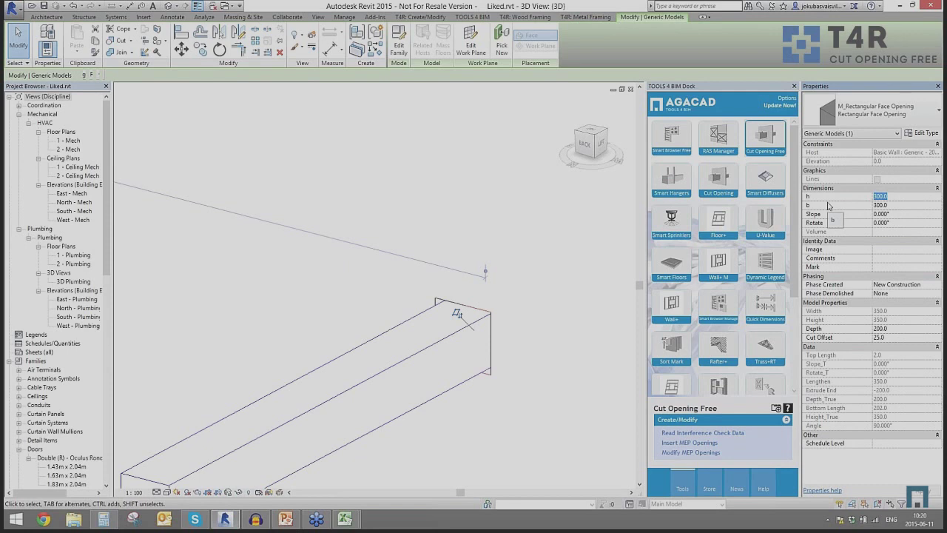
{"action": "type", "text": "500"}
{"action": "key", "text": "Return"}
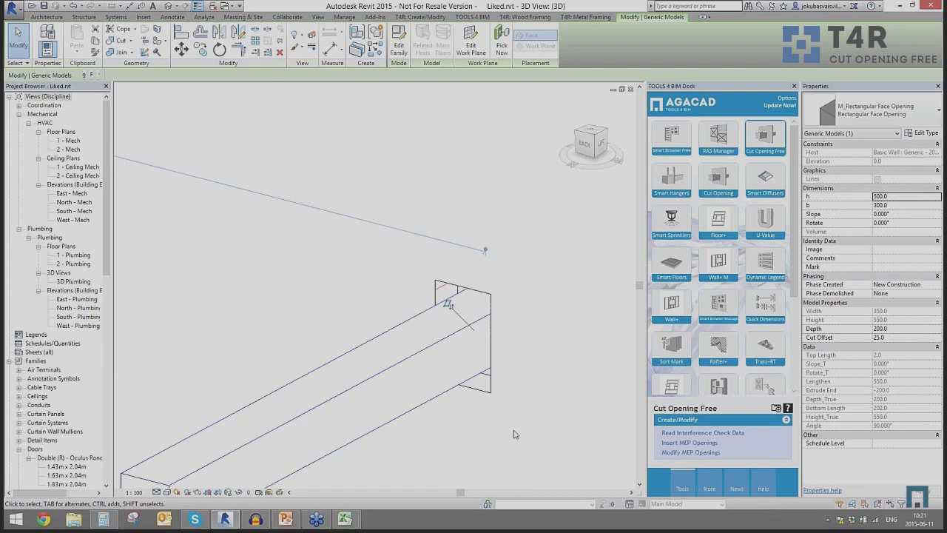
{"action": "scroll", "coordinate": [515, 434], "scroll_direction": "down", "scroll_amount": 8}
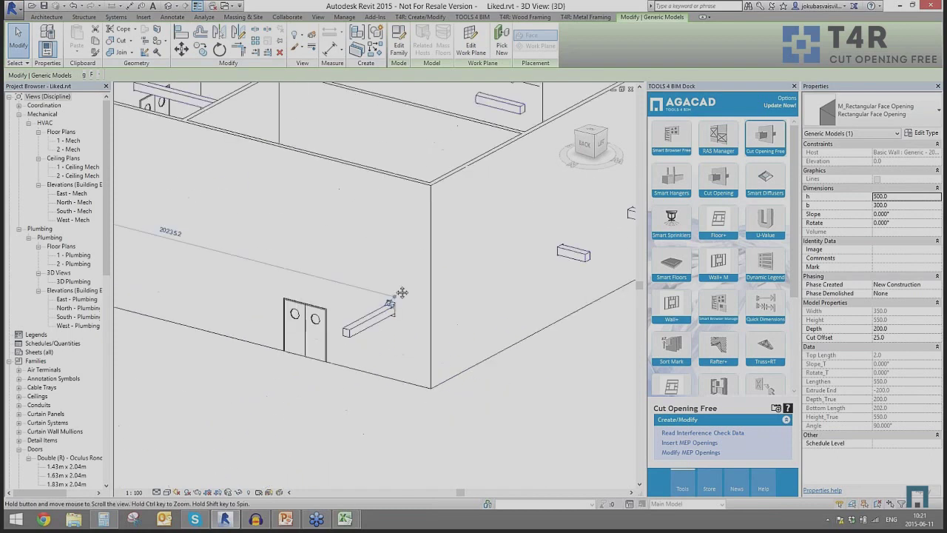
{"action": "middle_click_drag", "start_coordinate": [517, 432], "coordinate": [566, 368], "text": "shift"}
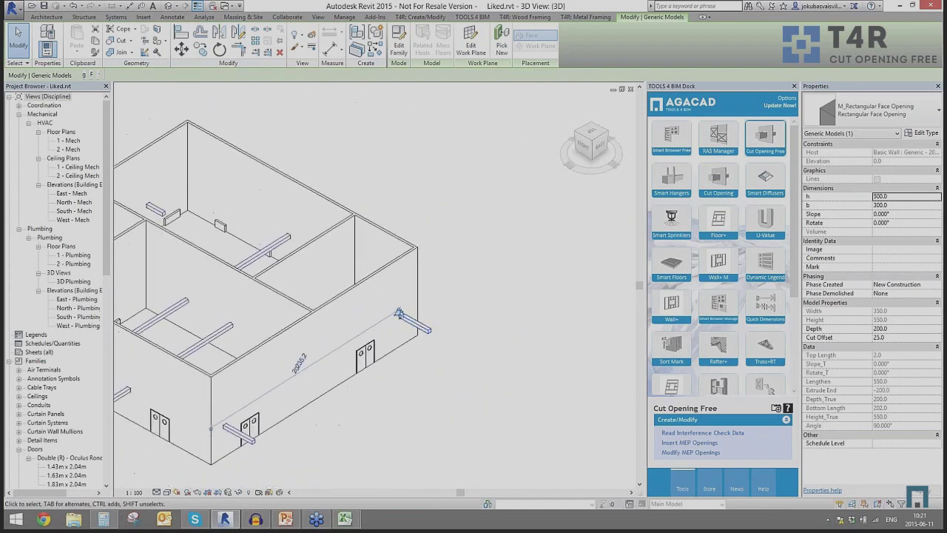
{"action": "middle_click_drag", "start_coordinate": [399, 329], "coordinate": [599, 323]}
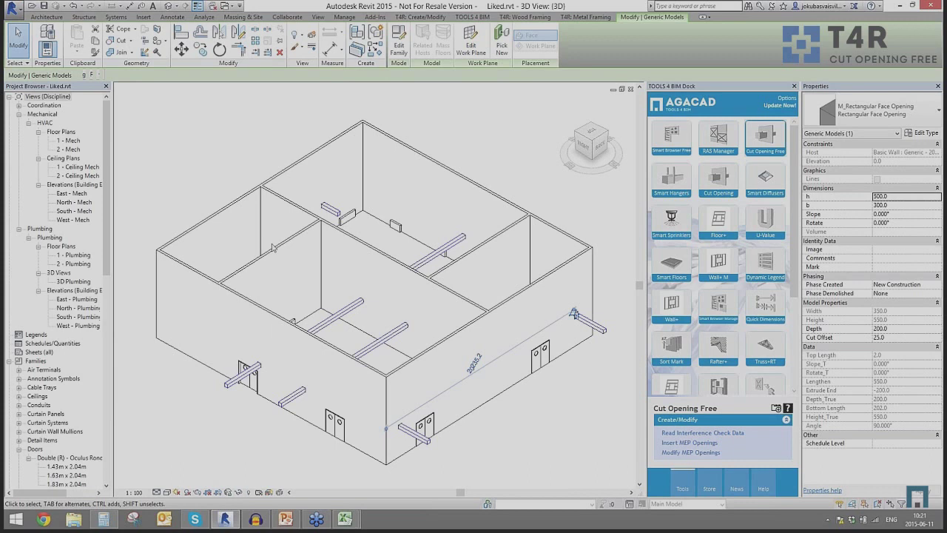
{"action": "key", "text": "Escape"}
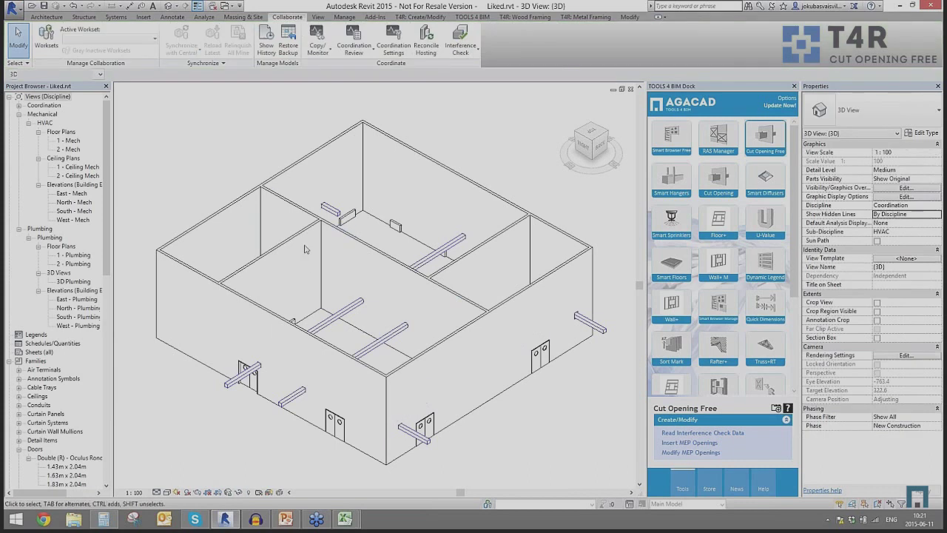
Select one of the round pipe openings in the interior wall and examine its dimensions and cut offset.
{"action": "scroll", "coordinate": [309, 329], "scroll_direction": "down", "scroll_amount": 2}
{"action": "middle_click_drag", "start_coordinate": [306, 341], "coordinate": [269, 357], "text": "shift"}
{"action": "scroll", "coordinate": [273, 357], "scroll_direction": "up", "scroll_amount": 4}
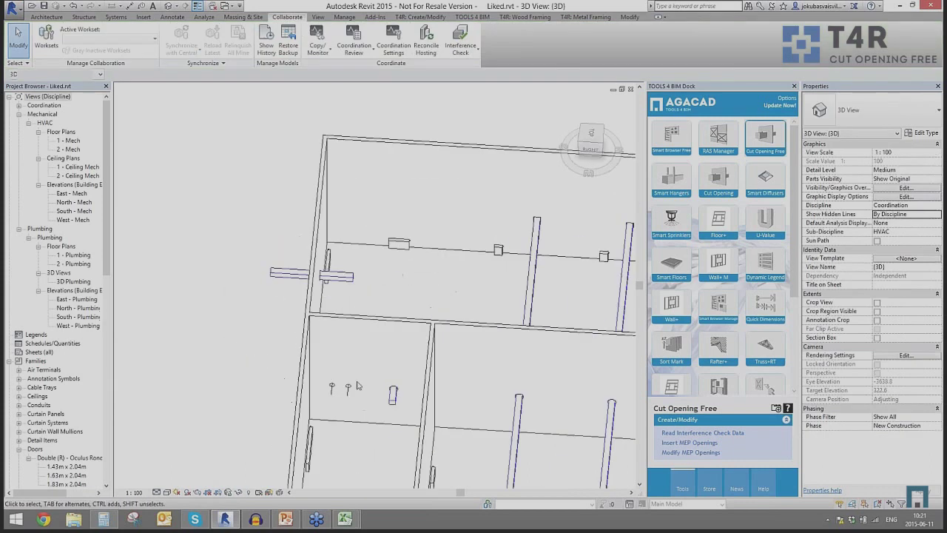
{"action": "scroll", "coordinate": [357, 384], "scroll_direction": "up", "scroll_amount": 3}
{"action": "left_click", "coordinate": [301, 390]}
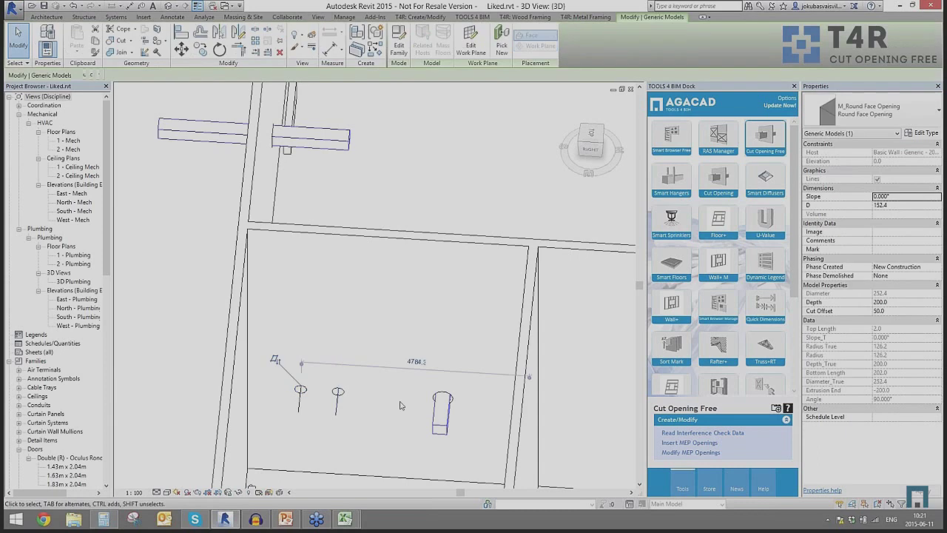
{"action": "left_click_drag", "start_coordinate": [0, 0], "coordinate": [0, 0]}
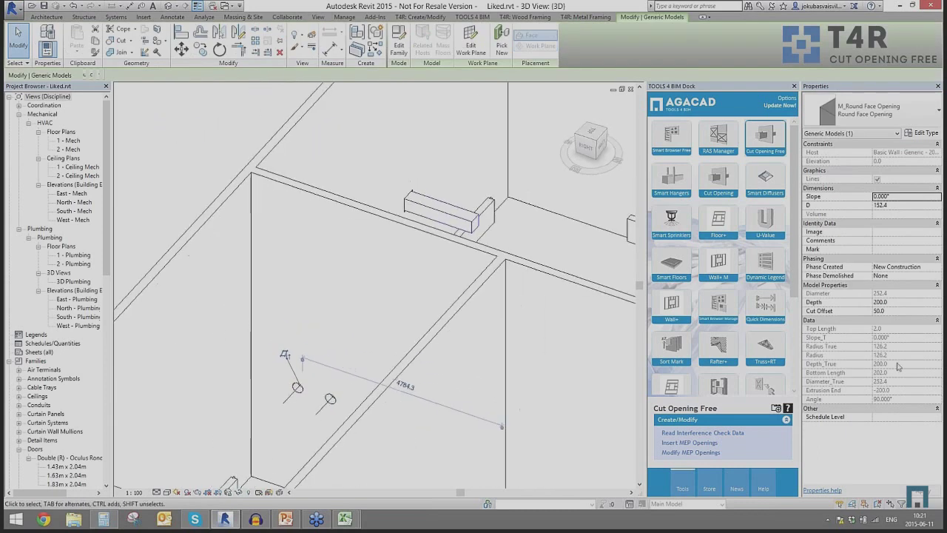
Select the short rectangular duct running through the outer wall near the pipes, check its properties, and clear the selection.
{"action": "left_click", "coordinate": [274, 132]}
{"action": "scroll", "coordinate": [523, 317], "scroll_direction": "down", "scroll_amount": 2}
{"action": "left_click", "coordinate": [477, 259]}
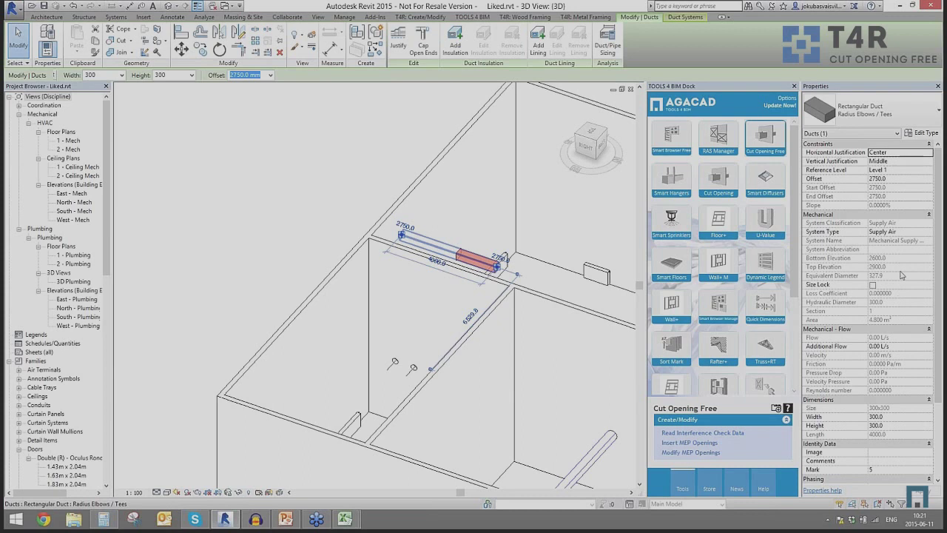
{"action": "left_click", "coordinate": [509, 355]}
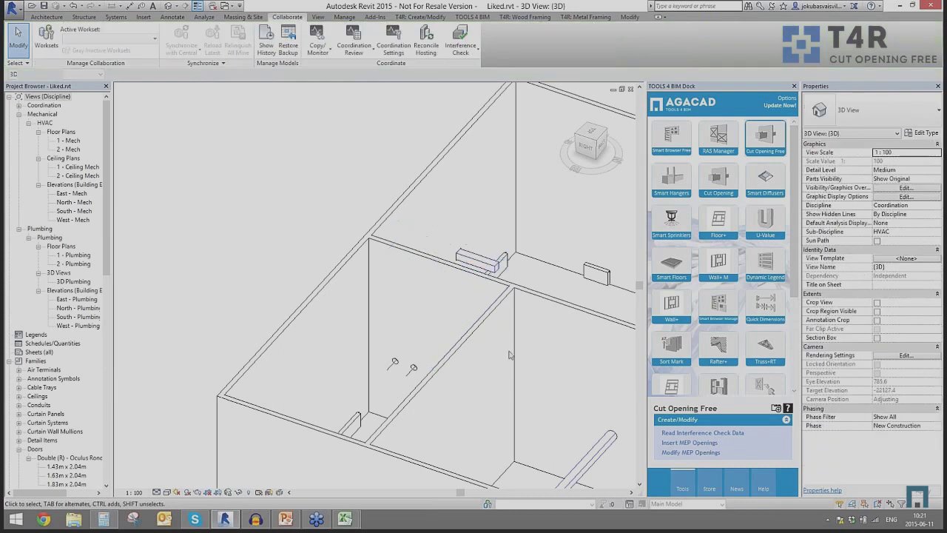
{"action": "scroll", "coordinate": [509, 355], "scroll_direction": "down", "scroll_amount": 3}
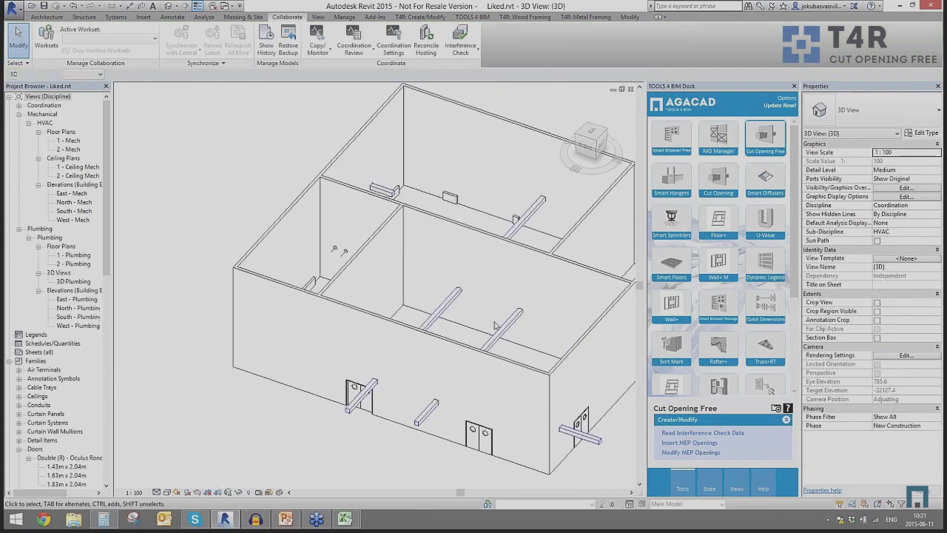
Select the rectangular opening around the duct near the building's outer corner door and bring up the Sort Mark tools.
{"action": "middle_click_drag", "start_coordinate": [540, 430], "coordinate": [405, 403], "text": "shift"}
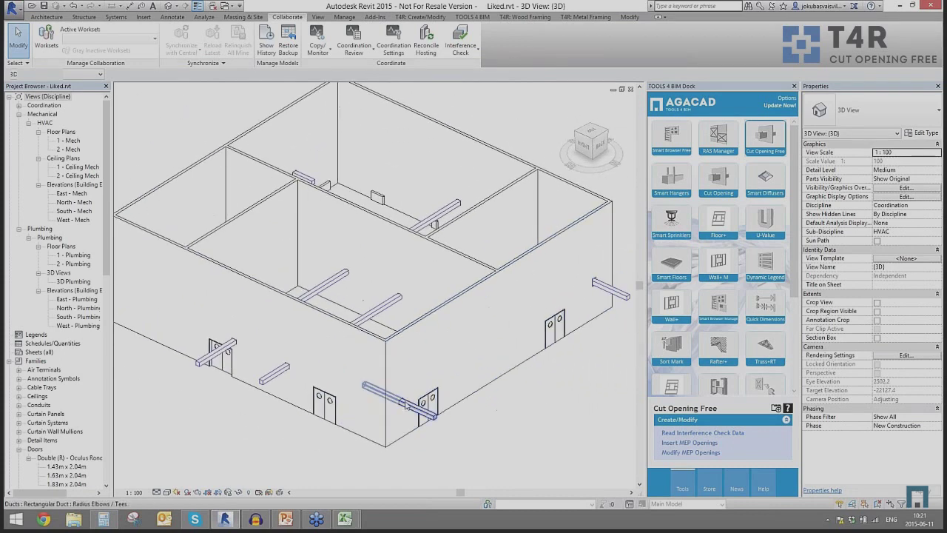
{"action": "left_click", "coordinate": [399, 403]}
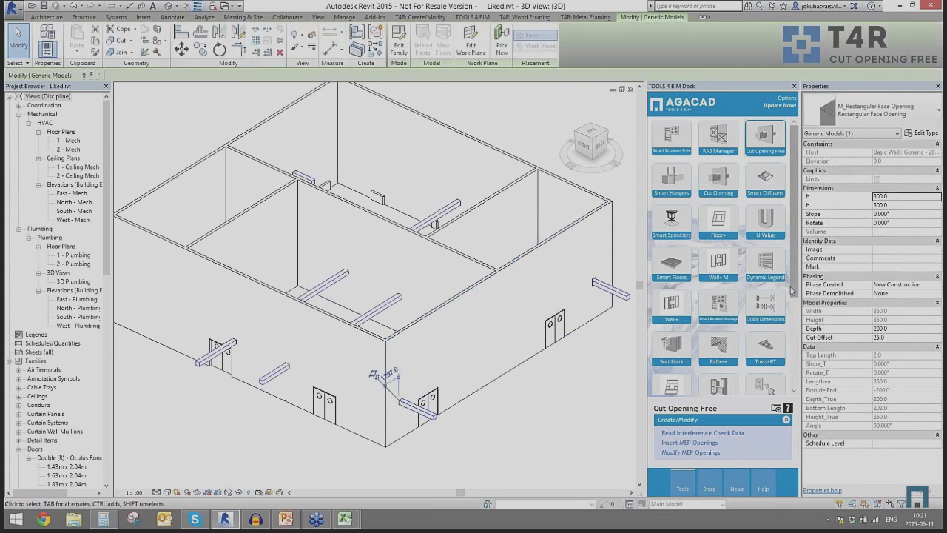
{"action": "key", "text": "Escape"}
{"action": "left_click_drag", "start_coordinate": [730, 239], "coordinate": [659, 196]}
{"action": "left_click", "coordinate": [671, 179]}
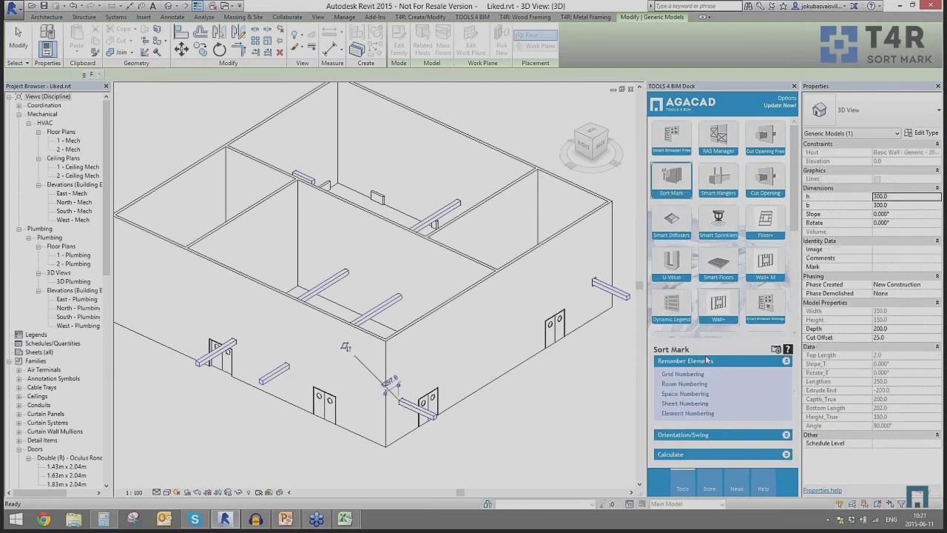
Start Calculate Elevations and create the shared parameter "Ofset Bottom cut opening" in the Identity Data group for its results.
{"action": "left_click", "coordinate": [692, 435]}
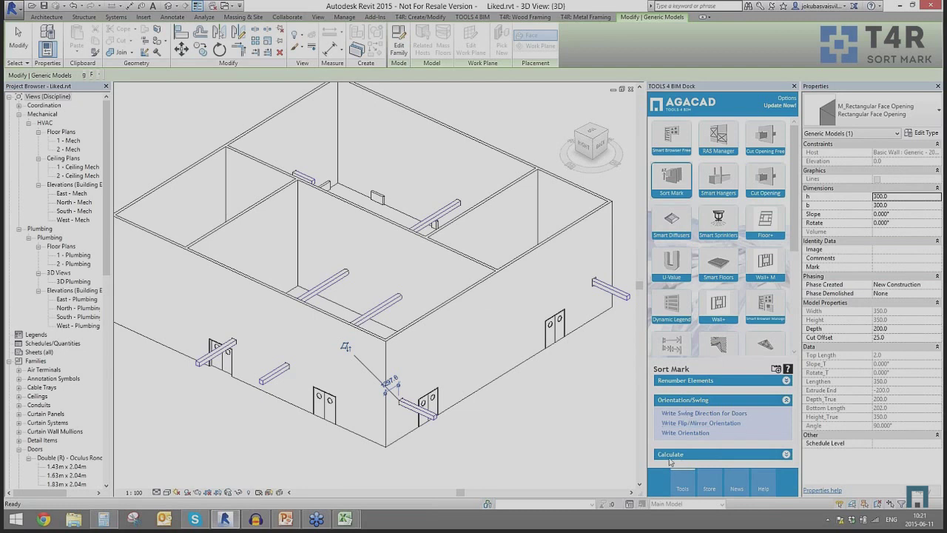
{"action": "left_click", "coordinate": [670, 456]}
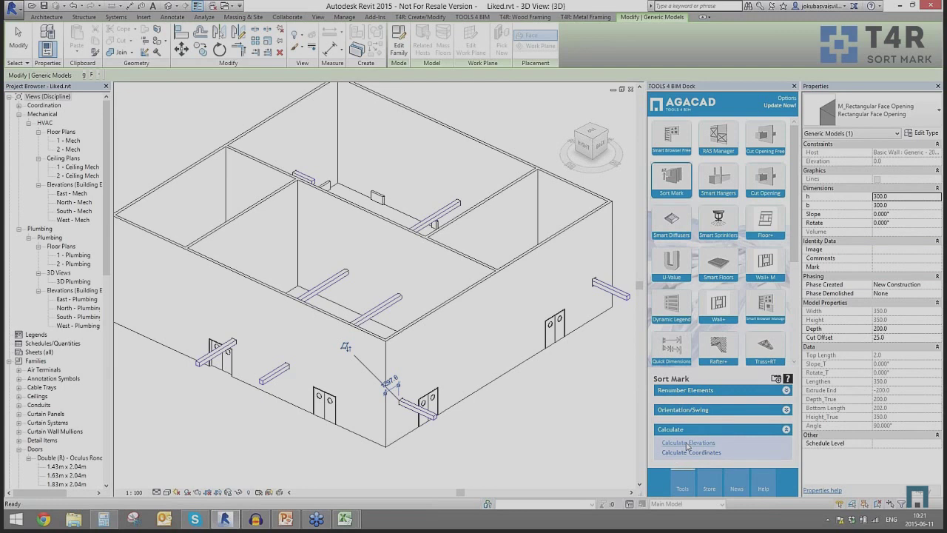
{"action": "left_click", "coordinate": [687, 443]}
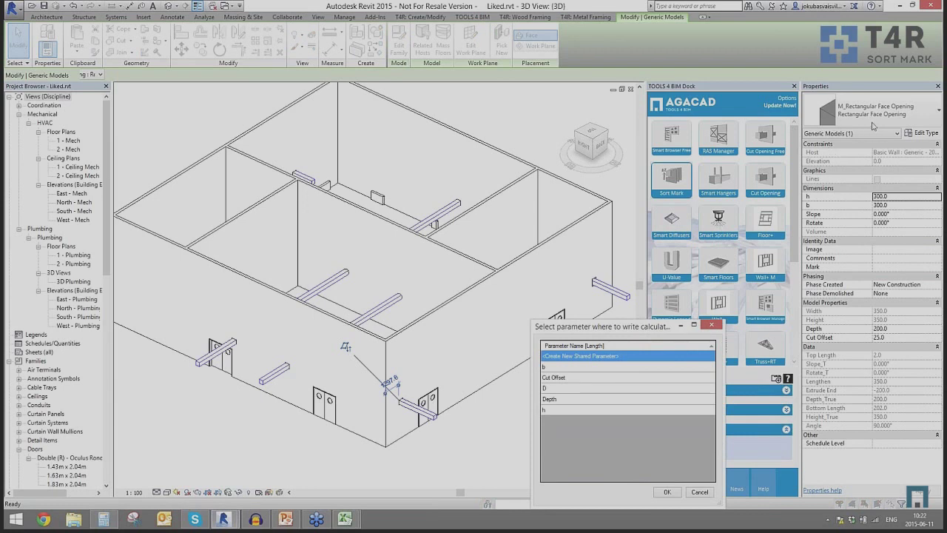
{"action": "double_click", "coordinate": [566, 356]}
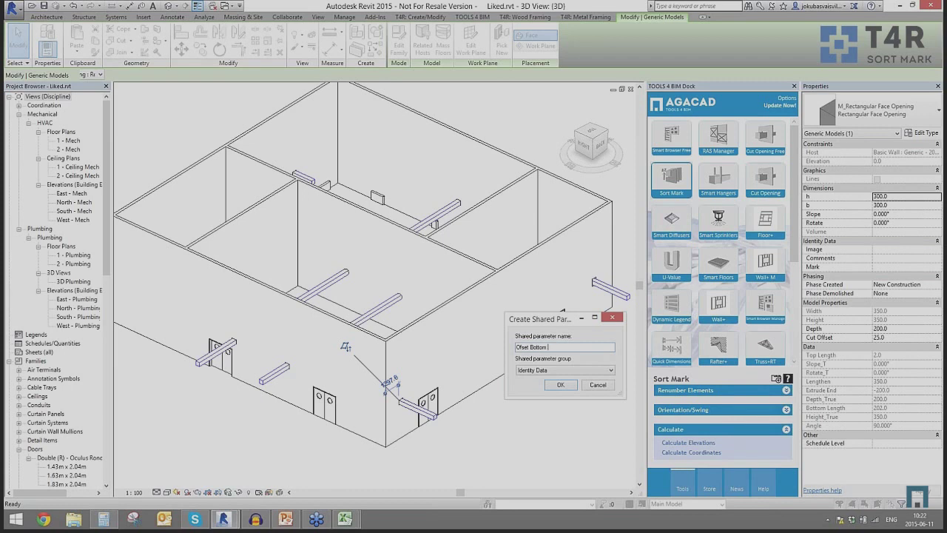
{"action": "left_click", "coordinate": [561, 385]}
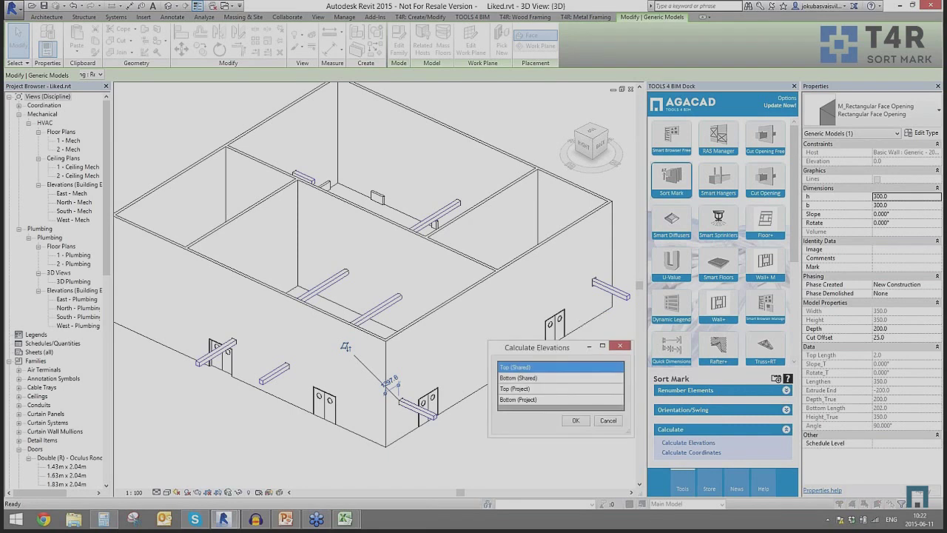
Calculate the Bottom (Shared) elevations of the openings, check the new parameter on the selected opening, and clear the selection.
{"action": "left_click_drag", "start_coordinate": [528, 347], "coordinate": [382, 268]}
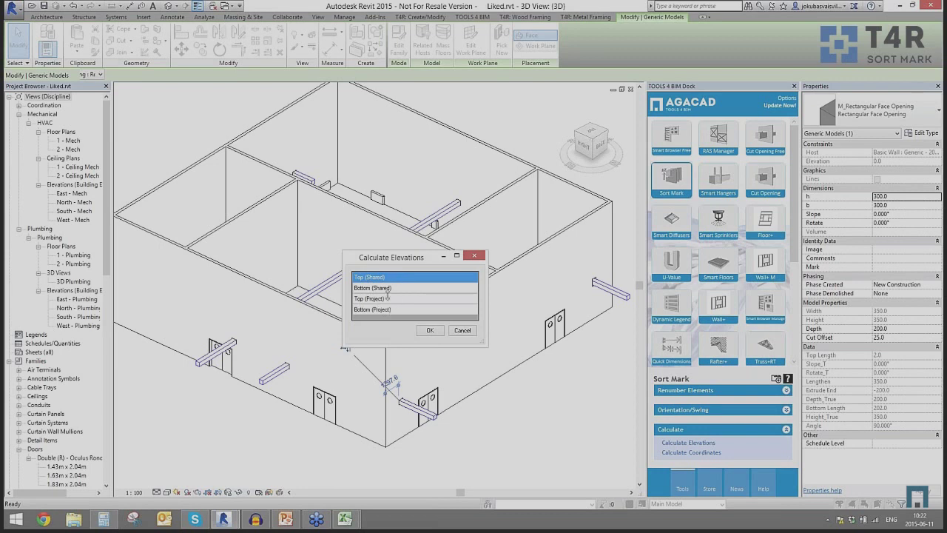
{"action": "left_click", "coordinate": [385, 289]}
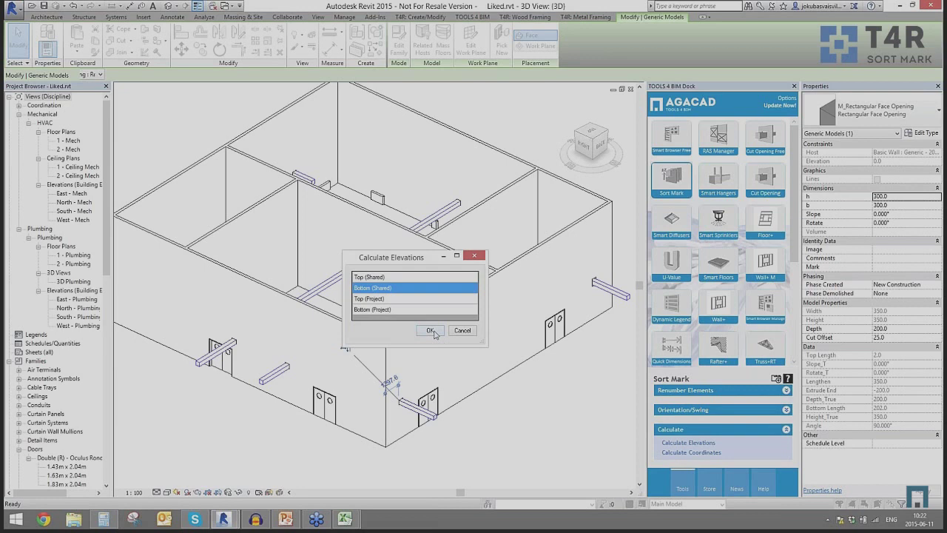
{"action": "left_click", "coordinate": [430, 331]}
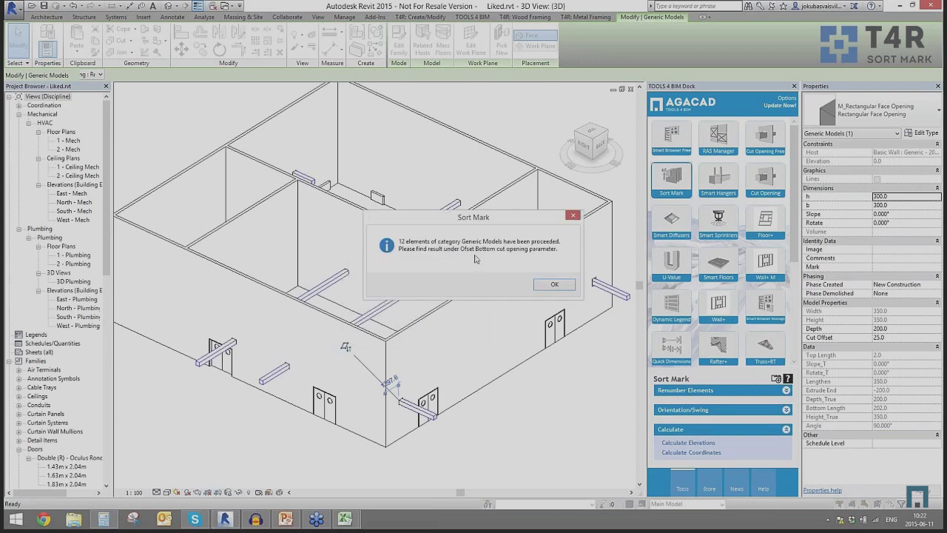
{"action": "left_click", "coordinate": [555, 286]}
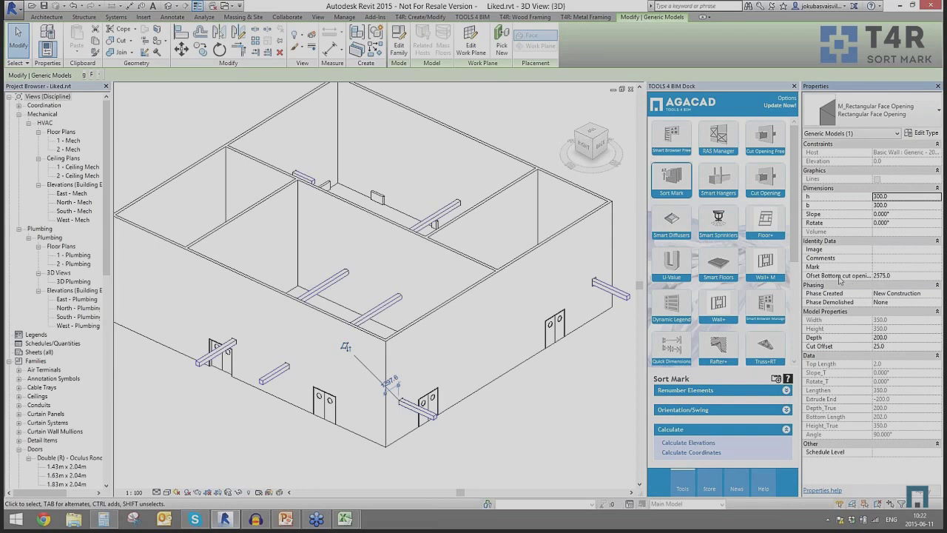
{"action": "left_click", "coordinate": [551, 480]}
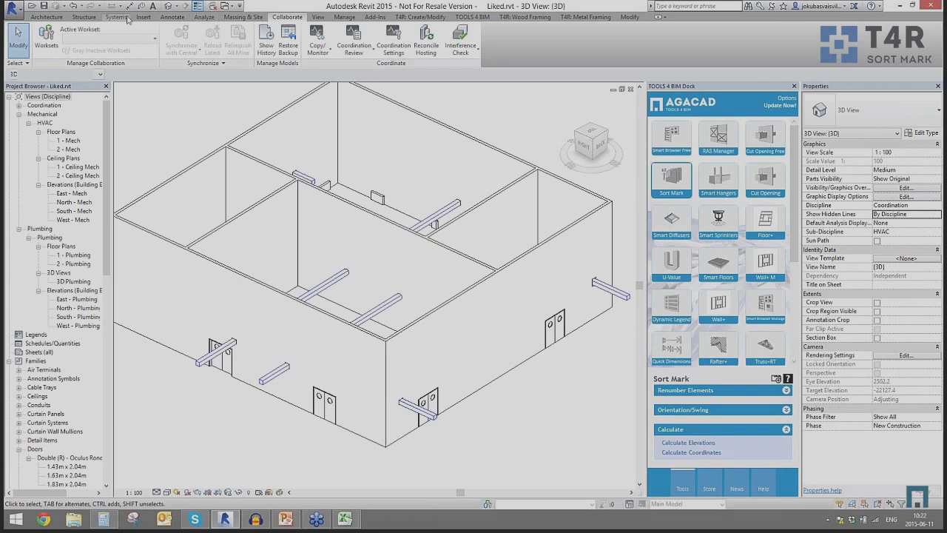
Create a new building component schedule for the Generic Models category in the New Construction phase.
{"action": "left_click", "coordinate": [205, 17]}
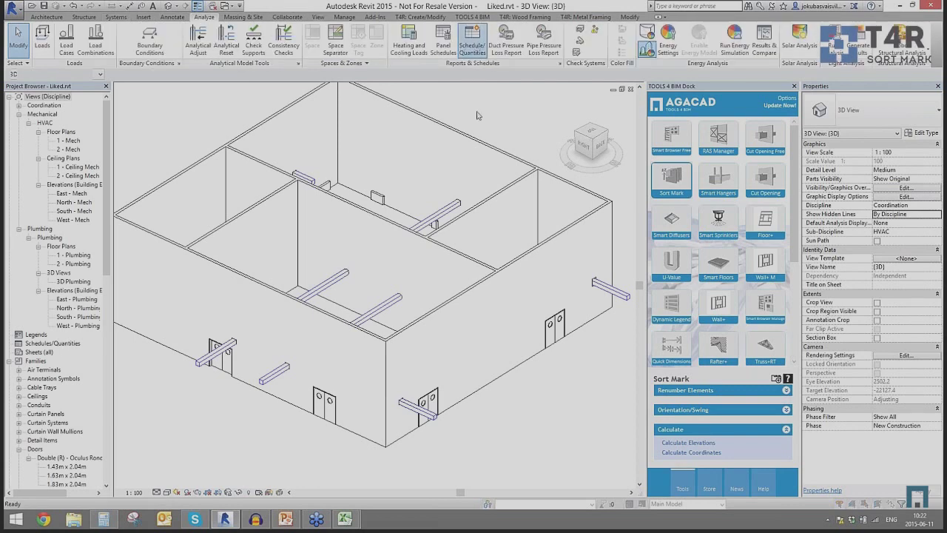
{"action": "left_click", "coordinate": [182, 215]}
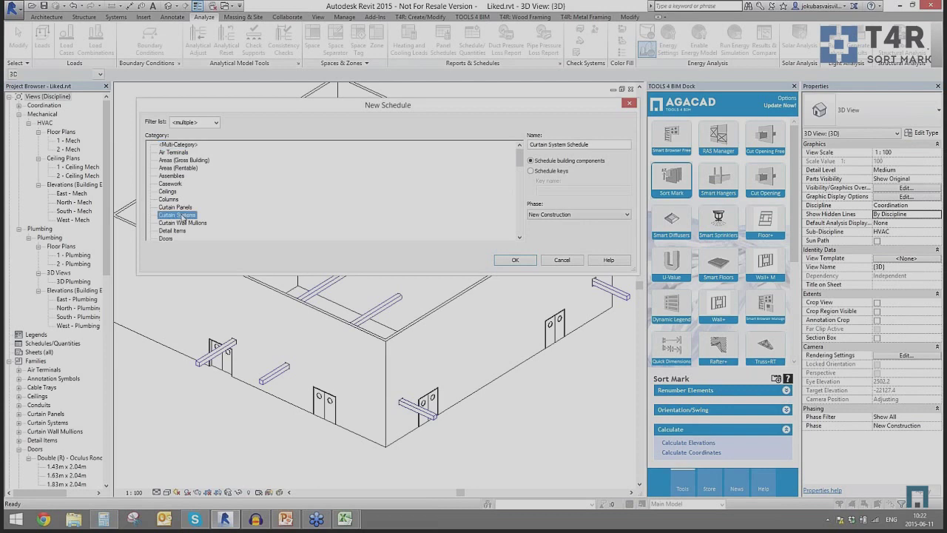
{"action": "scroll", "coordinate": [181, 215], "scroll_direction": "down", "scroll_amount": 6}
{"action": "left_click", "coordinate": [180, 222]}
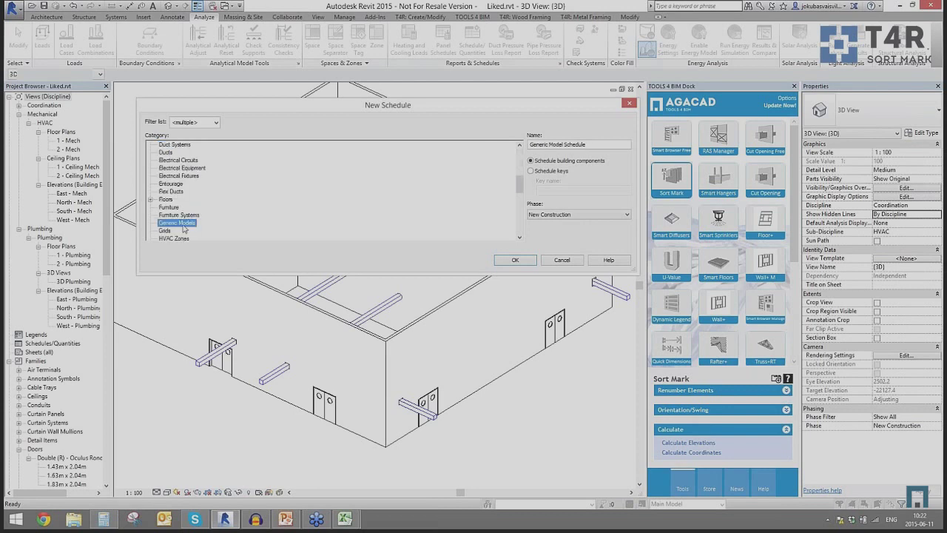
{"action": "double_click", "coordinate": [184, 230]}
Look through the fields available for the generic model schedule.
{"action": "left_click", "coordinate": [338, 258]}
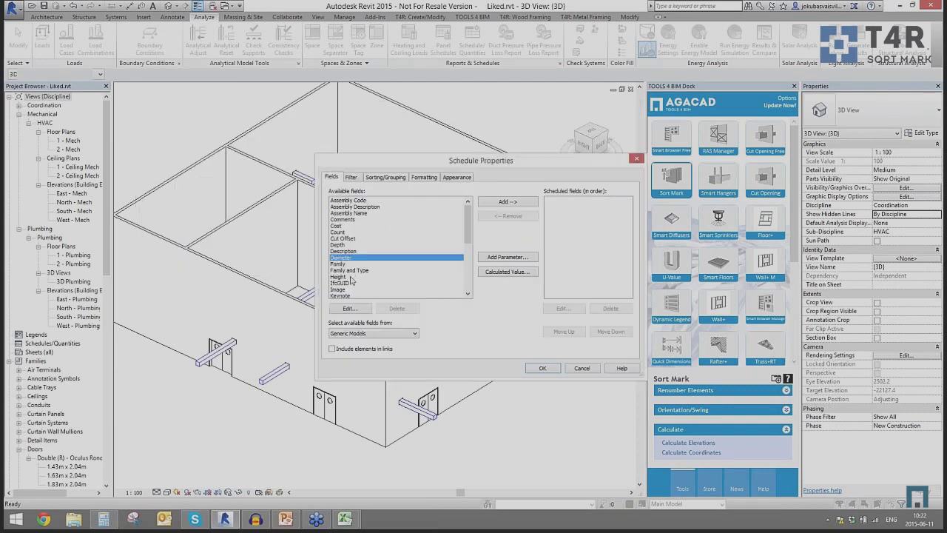
{"action": "scroll", "coordinate": [353, 281], "scroll_direction": "down", "scroll_amount": 6}
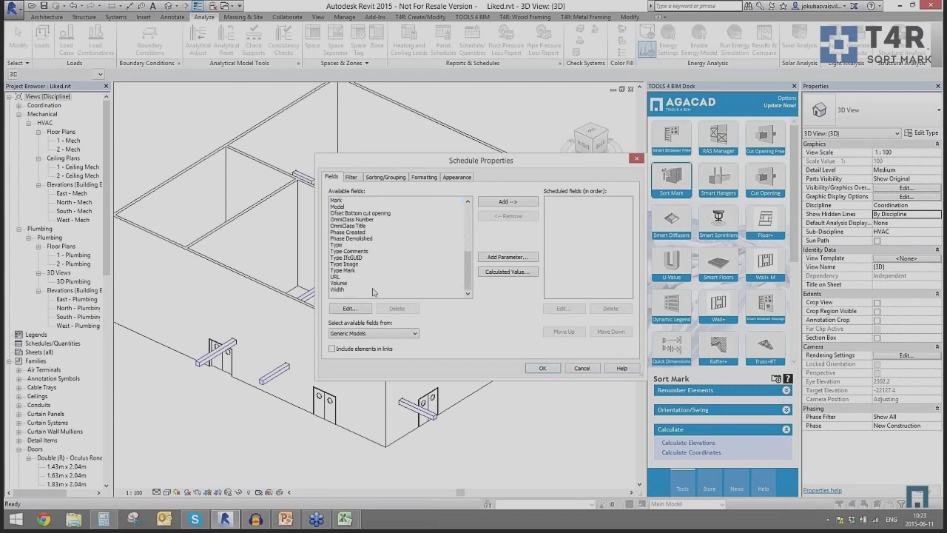
Create the Generic Models schedule with the fields Ofset Bottom cut opening and Type, and fit the first column to its heading.
{"action": "double_click", "coordinate": [364, 214]}
{"action": "left_click", "coordinate": [348, 245]}
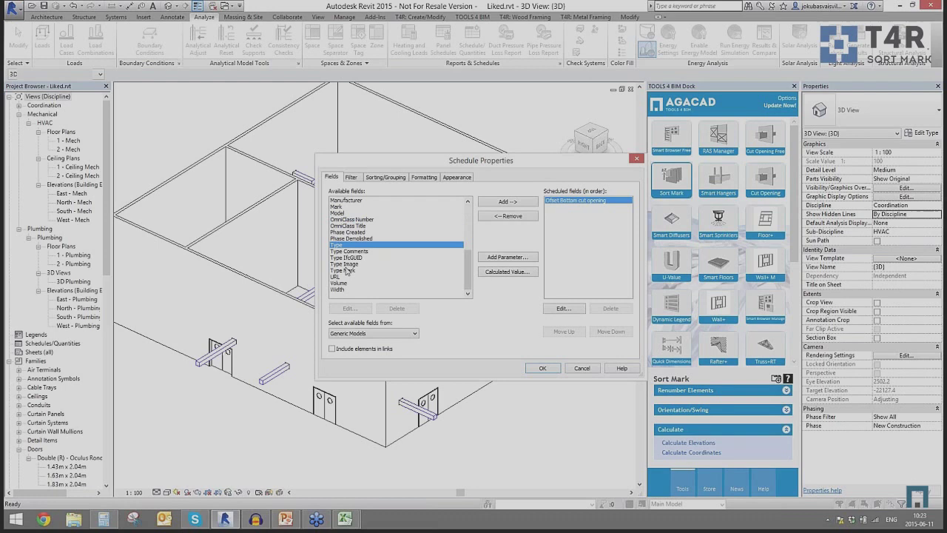
{"action": "double_click", "coordinate": [342, 247]}
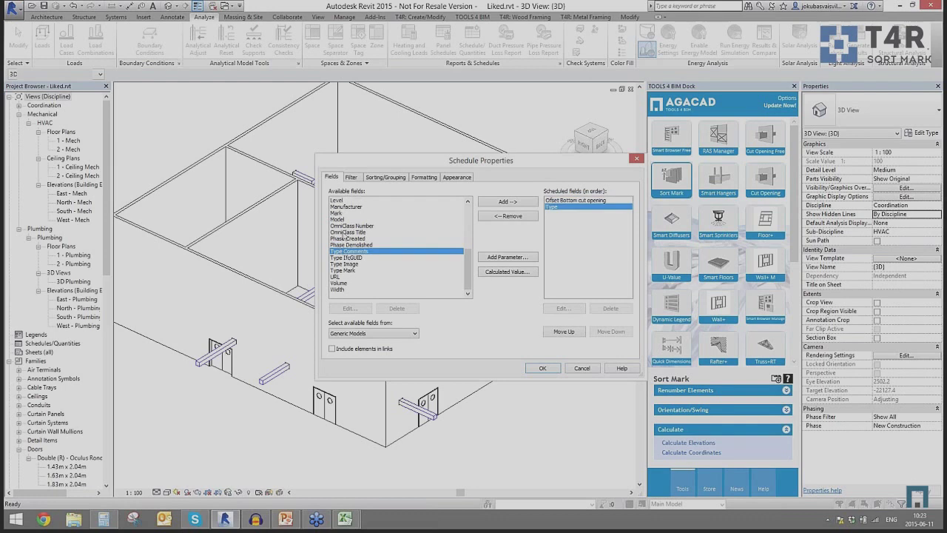
{"action": "left_click", "coordinate": [543, 367]}
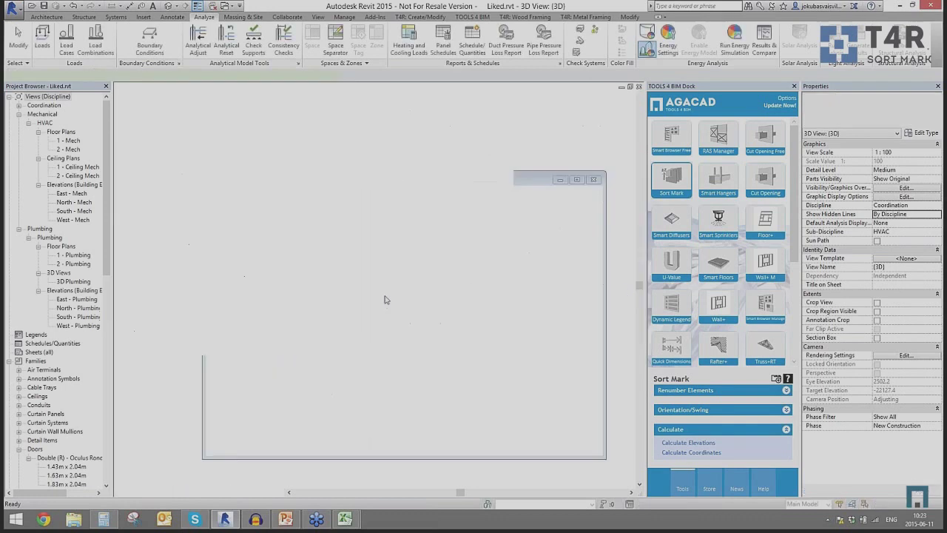
{"action": "left_click_drag", "start_coordinate": [152, 130], "coordinate": [153, 205]}
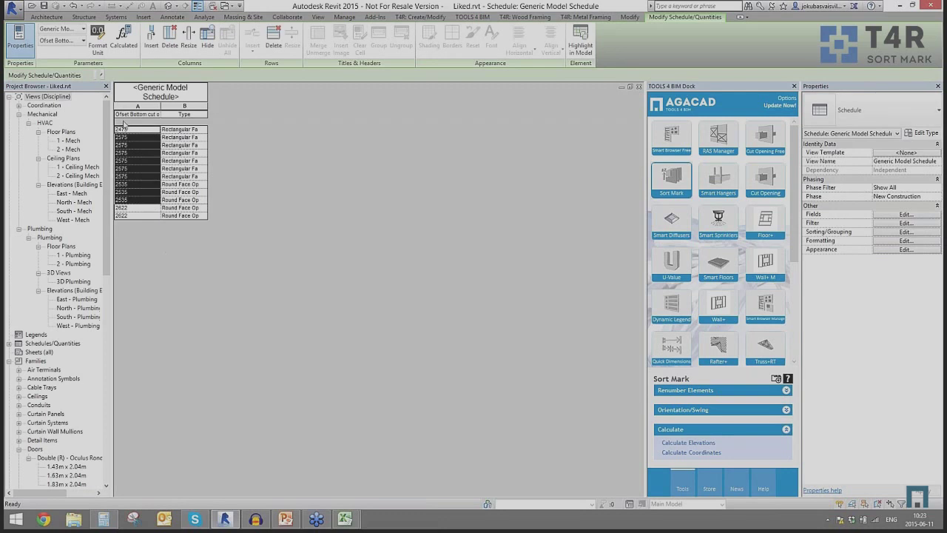
{"action": "double_click", "coordinate": [159, 105]}
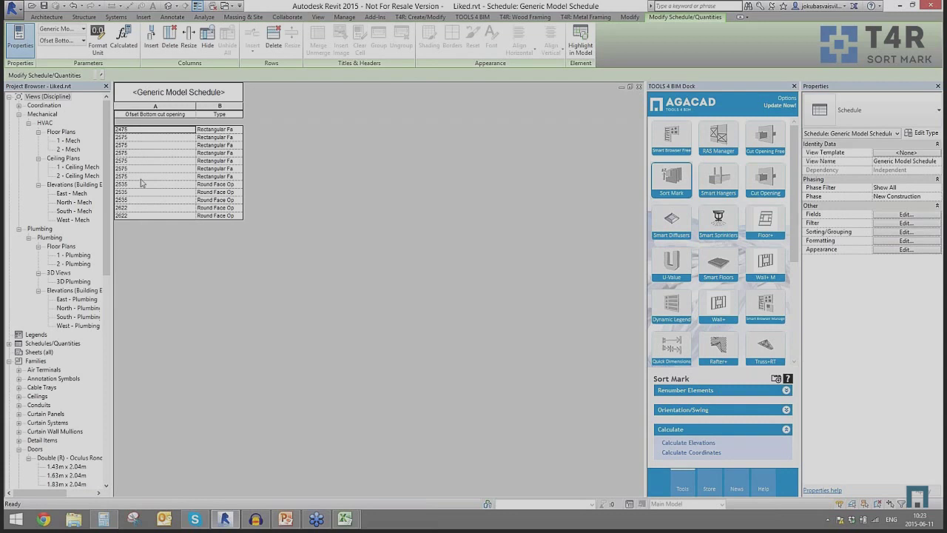
Close the generic model schedule and the 3D view, and return to the whole 1 - Mech floor plan.
{"action": "left_click", "coordinate": [630, 88]}
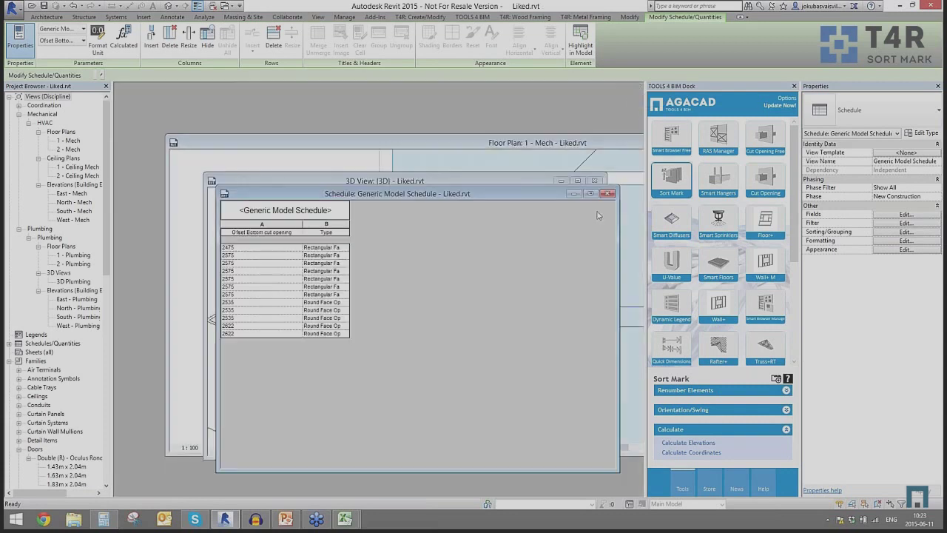
{"action": "left_click", "coordinate": [606, 193]}
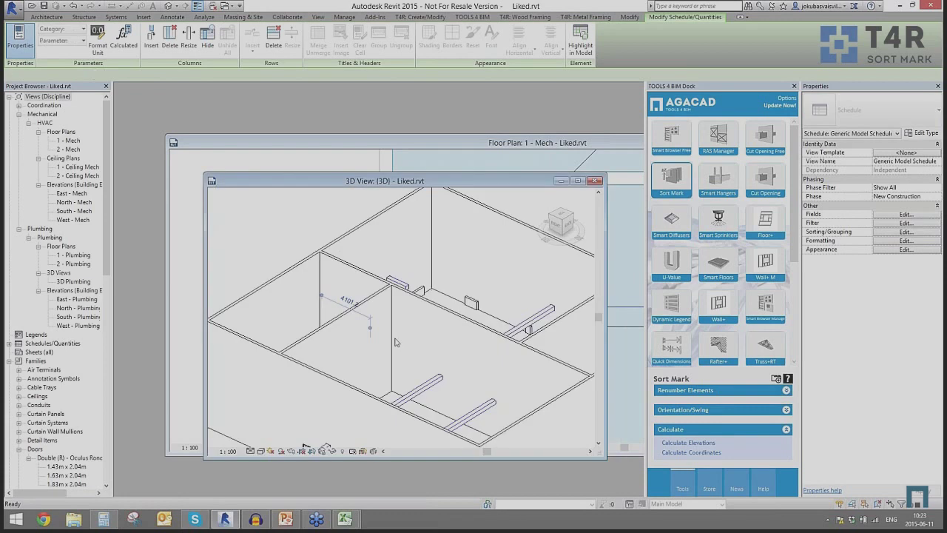
{"action": "middle_click_drag", "start_coordinate": [395, 342], "coordinate": [372, 313]}
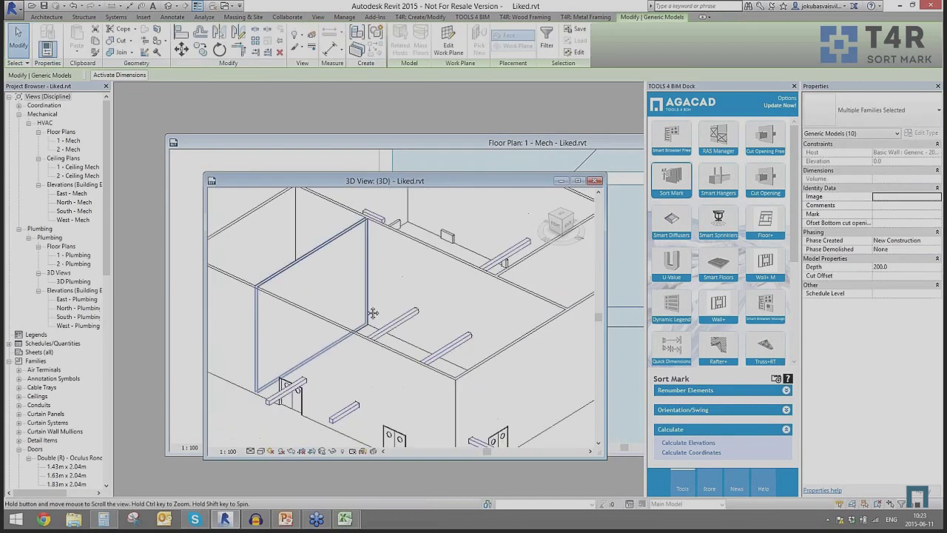
{"action": "scroll", "coordinate": [306, 379], "scroll_direction": "up", "scroll_amount": 5}
{"action": "scroll", "coordinate": [356, 387], "scroll_direction": "down", "scroll_amount": 6}
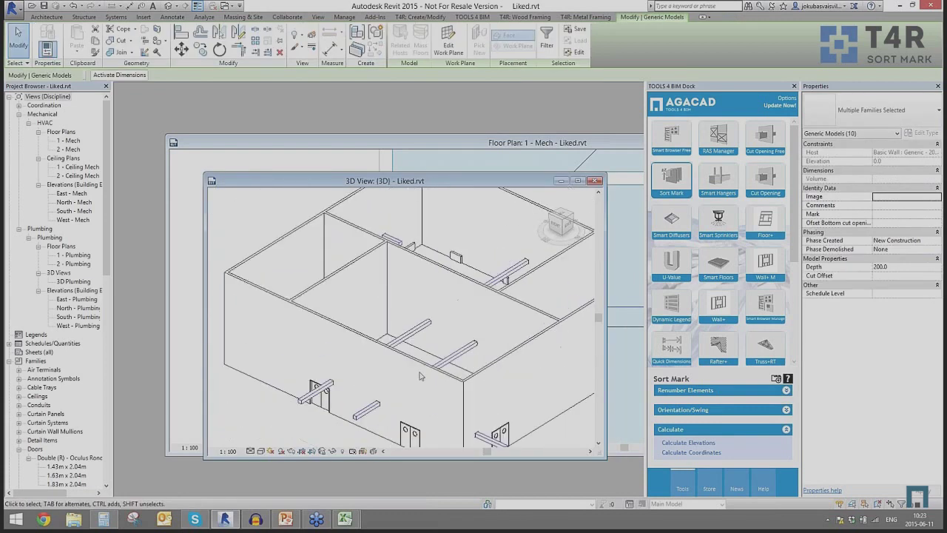
{"action": "scroll", "coordinate": [420, 377], "scroll_direction": "down", "scroll_amount": 5}
{"action": "left_click", "coordinate": [597, 180]}
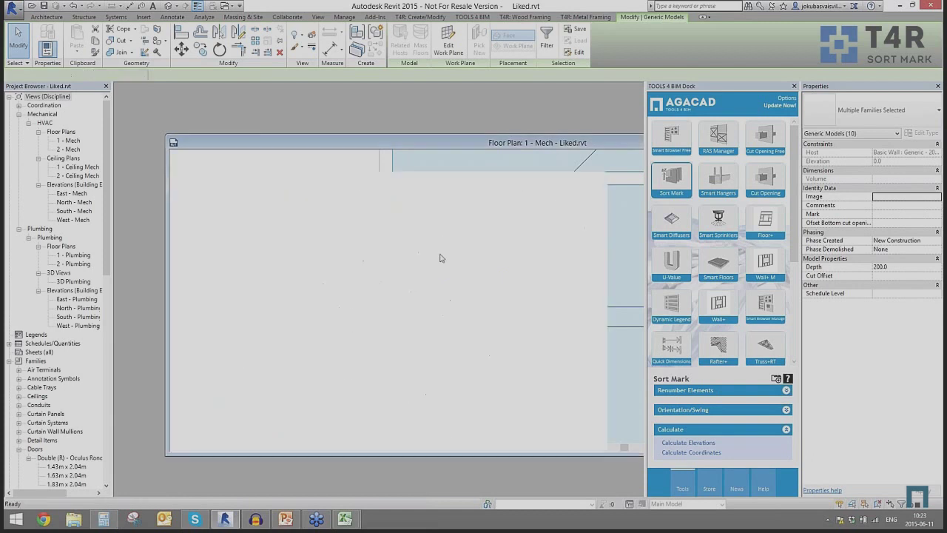
{"action": "scroll", "coordinate": [503, 289], "scroll_direction": "down", "scroll_amount": 5}
{"action": "scroll", "coordinate": [556, 296], "scroll_direction": "down", "scroll_amount": 2}
{"action": "middle_click_drag", "start_coordinate": [556, 298], "coordinate": [377, 283]}
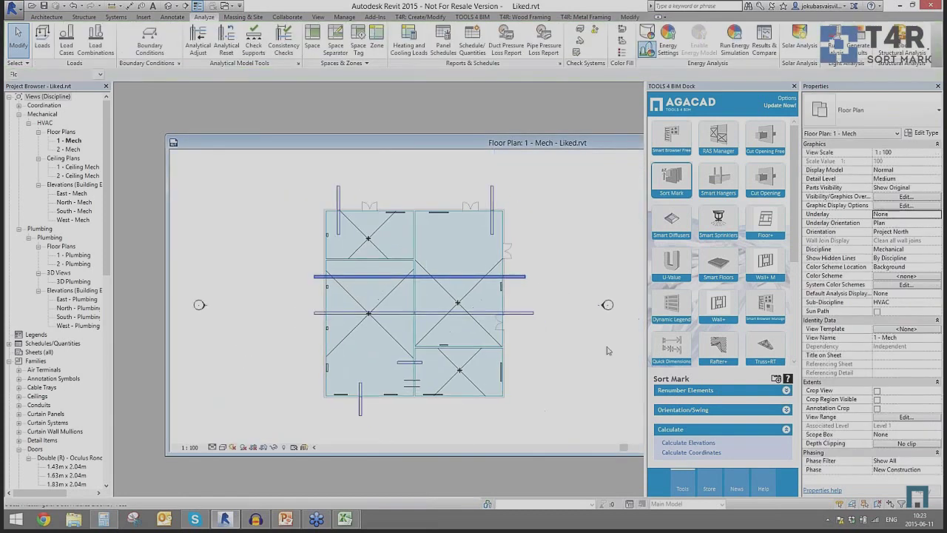
Start Sort Mark's Element Numbering for the vertical duct at the plan's upper-left corner, writing the result to the Mark parameter.
{"action": "left_click", "coordinate": [676, 392]}
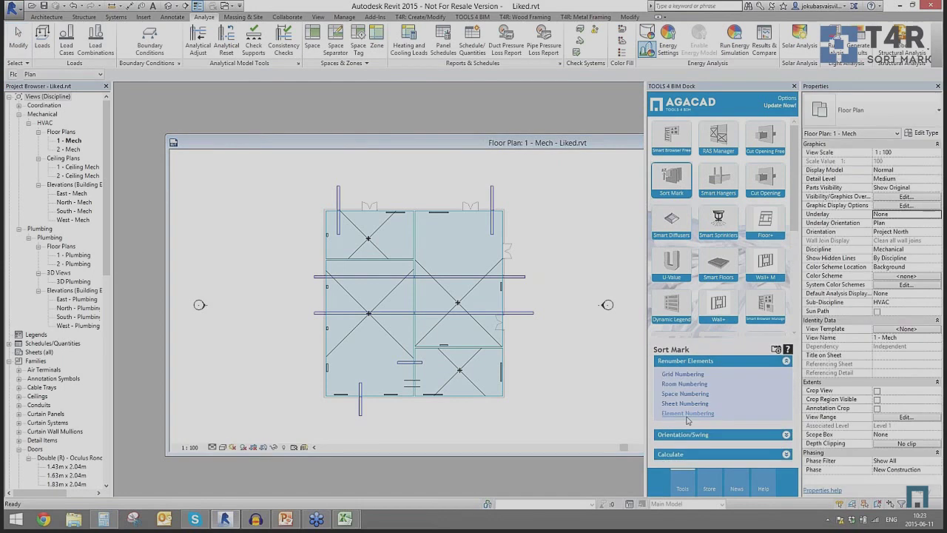
{"action": "left_click", "coordinate": [688, 413]}
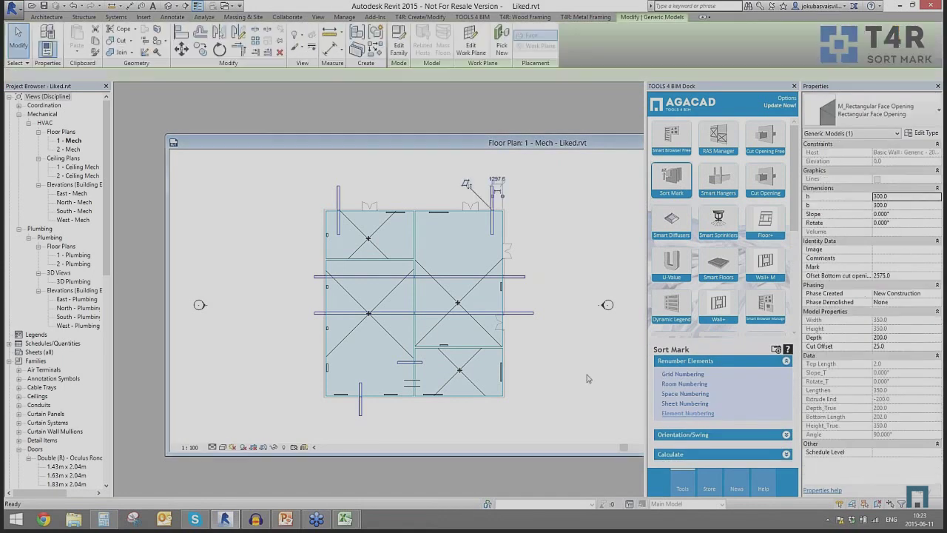
{"action": "left_click", "coordinate": [457, 109]}
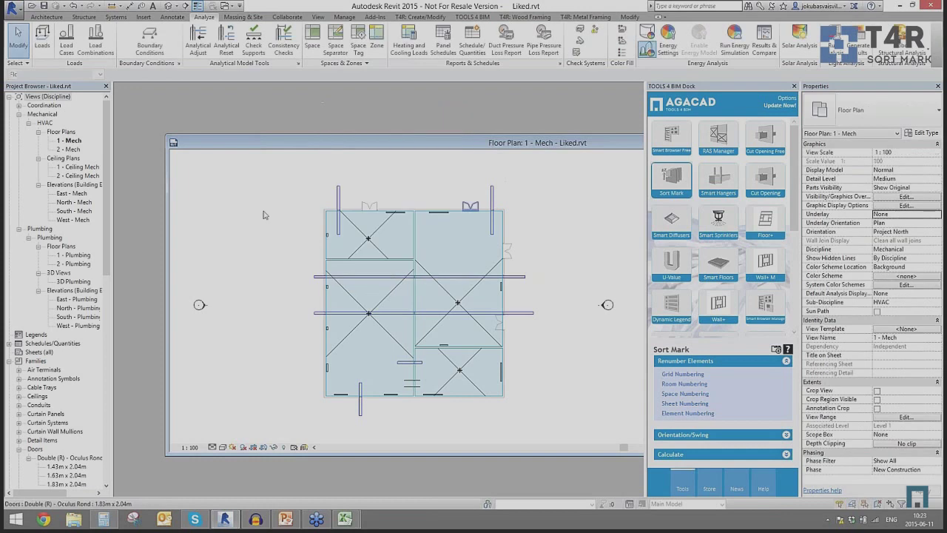
{"action": "left_click", "coordinate": [338, 189]}
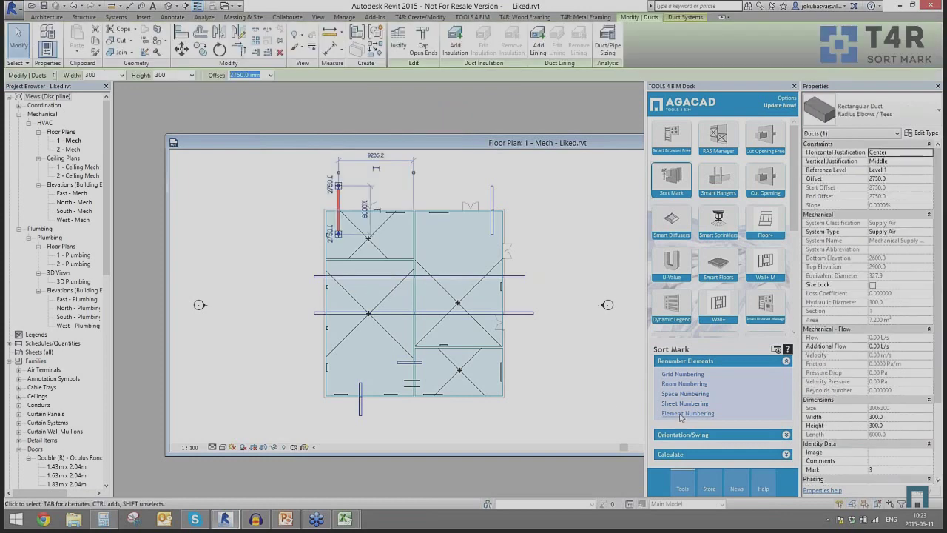
{"action": "left_click", "coordinate": [682, 416]}
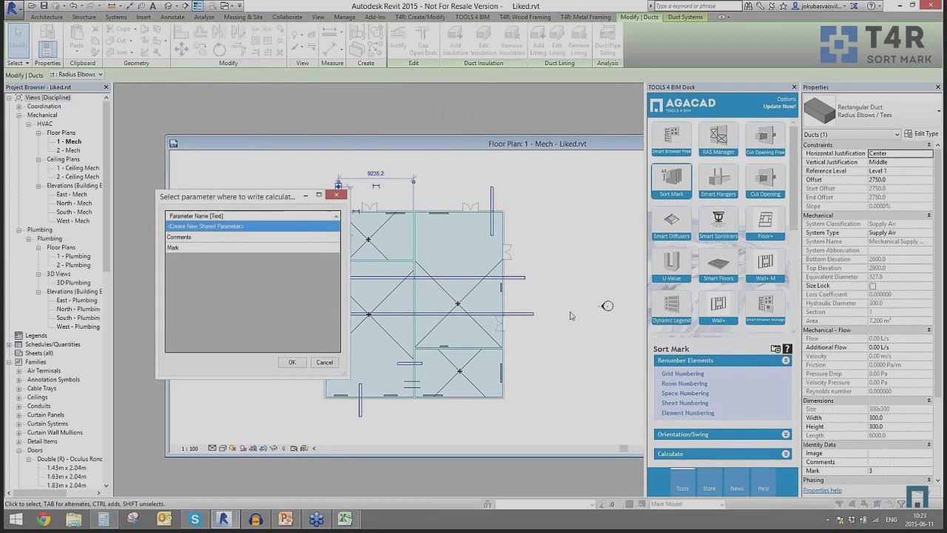
{"action": "left_click", "coordinate": [178, 248]}
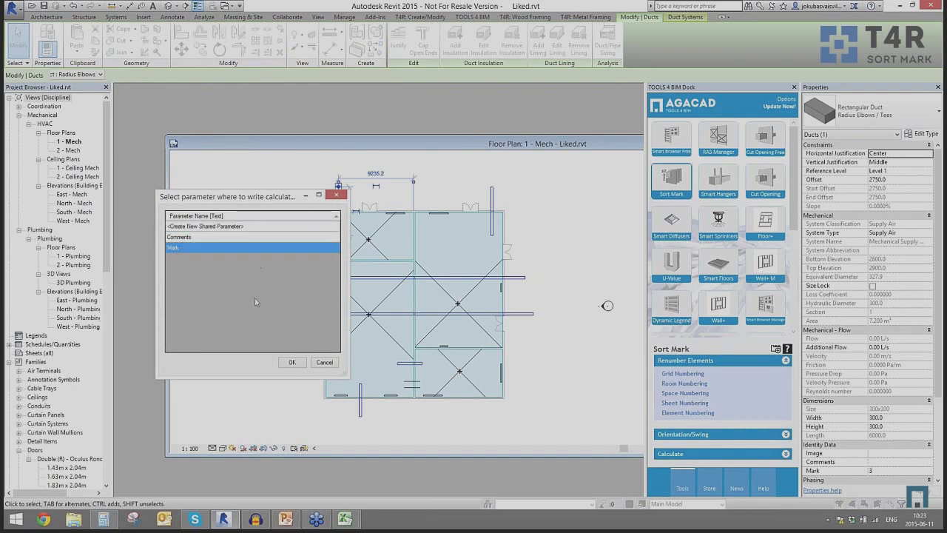
{"action": "left_click", "coordinate": [292, 361]}
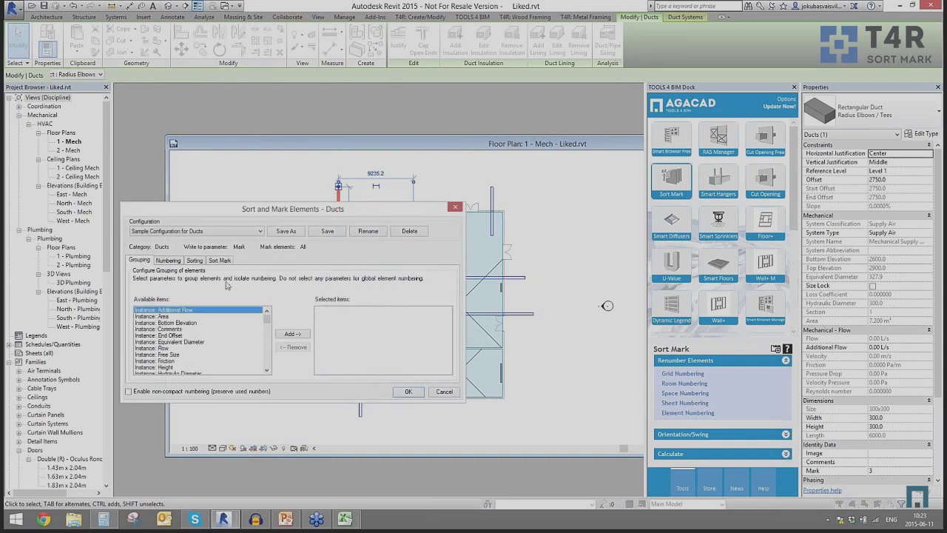
Review the numbering, sorting and mark settings of Sample Configuration for Ducts, and number all ducts with it.
{"action": "left_click", "coordinate": [167, 260]}
{"action": "left_click", "coordinate": [193, 260]}
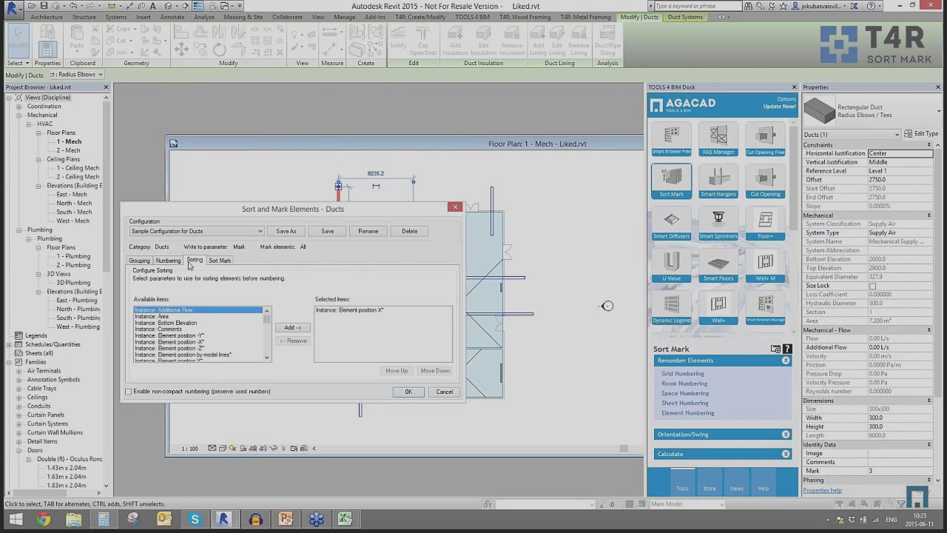
{"action": "left_click", "coordinate": [224, 262]}
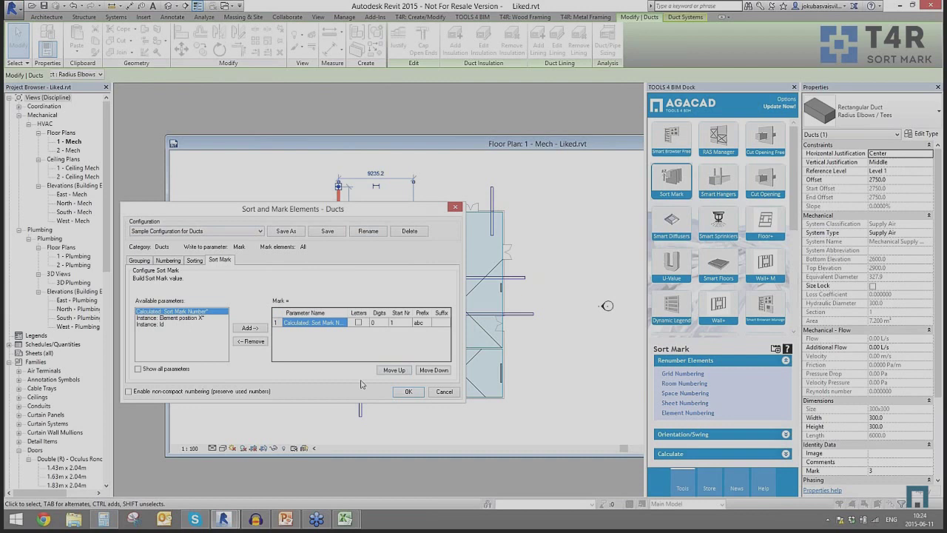
{"action": "left_click", "coordinate": [408, 392]}
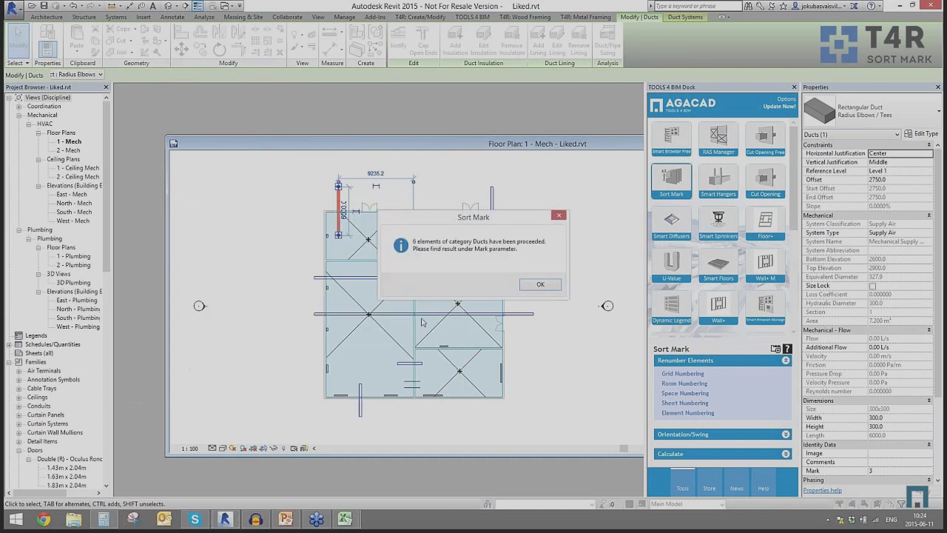
{"action": "left_click", "coordinate": [540, 286]}
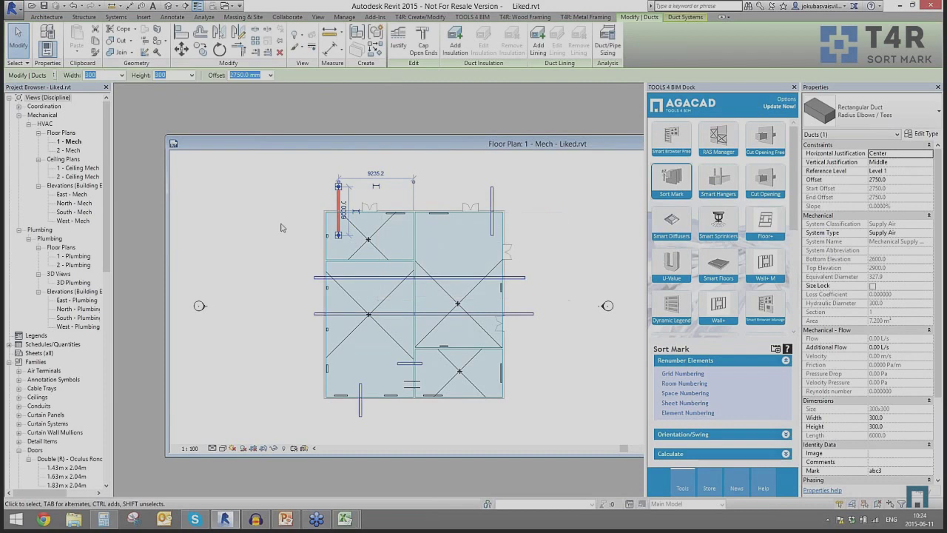
Examine the Mark value of each duct on the floor plan one after another.
{"action": "left_click", "coordinate": [347, 201]}
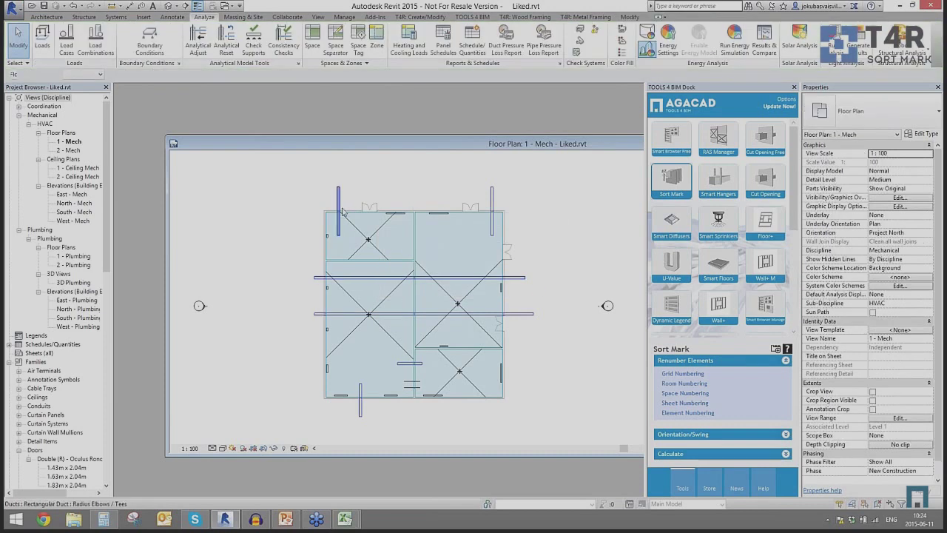
{"action": "left_click", "coordinate": [316, 279]}
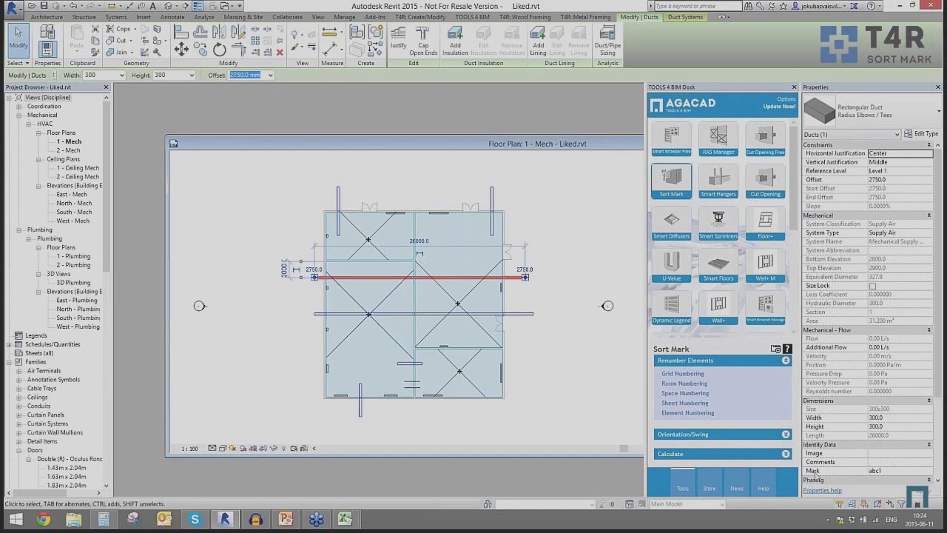
{"action": "left_click", "coordinate": [317, 315]}
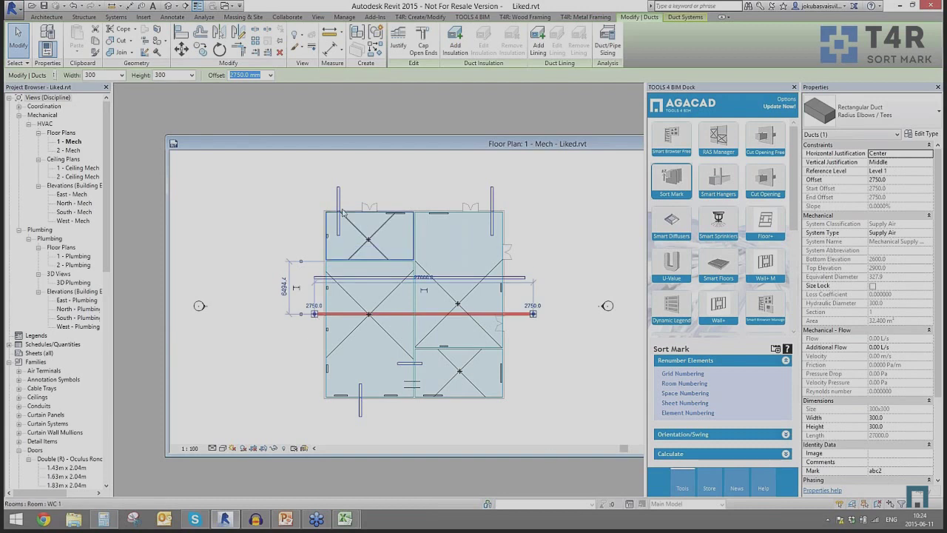
{"action": "left_click", "coordinate": [361, 406]}
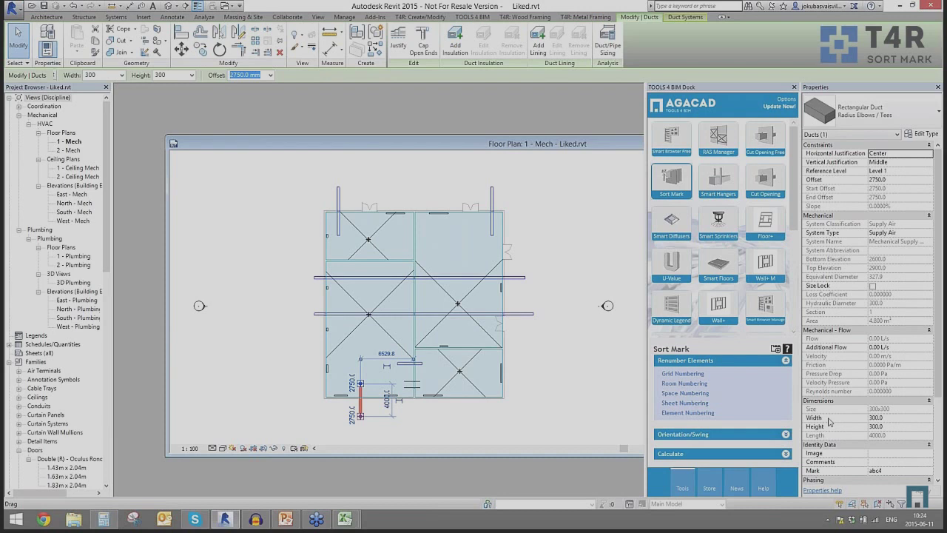
{"action": "left_click", "coordinate": [415, 364]}
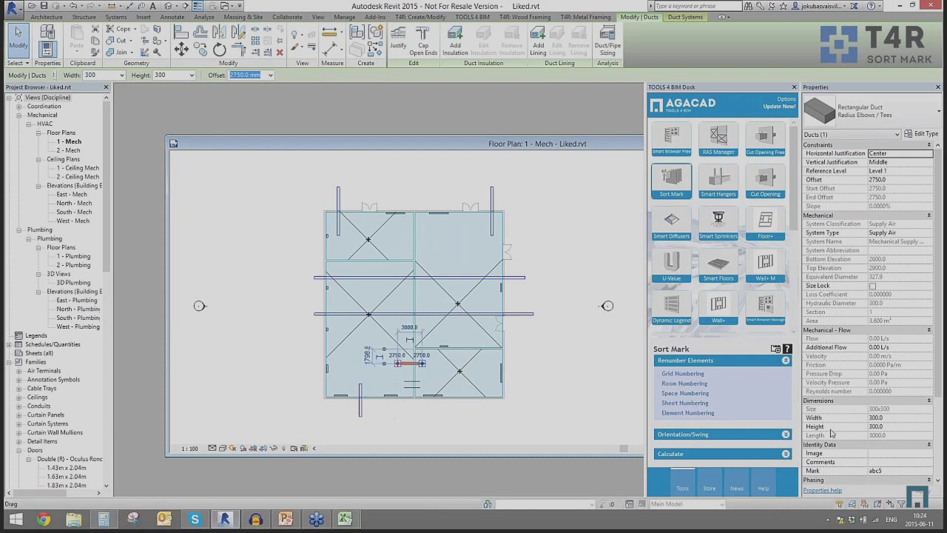
{"action": "left_click", "coordinate": [493, 206]}
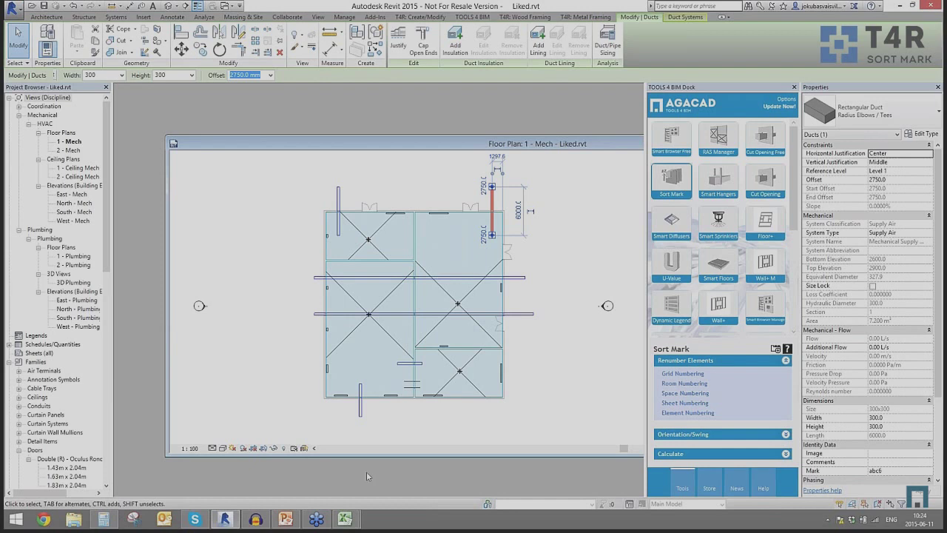
{"action": "left_click", "coordinate": [251, 264]}
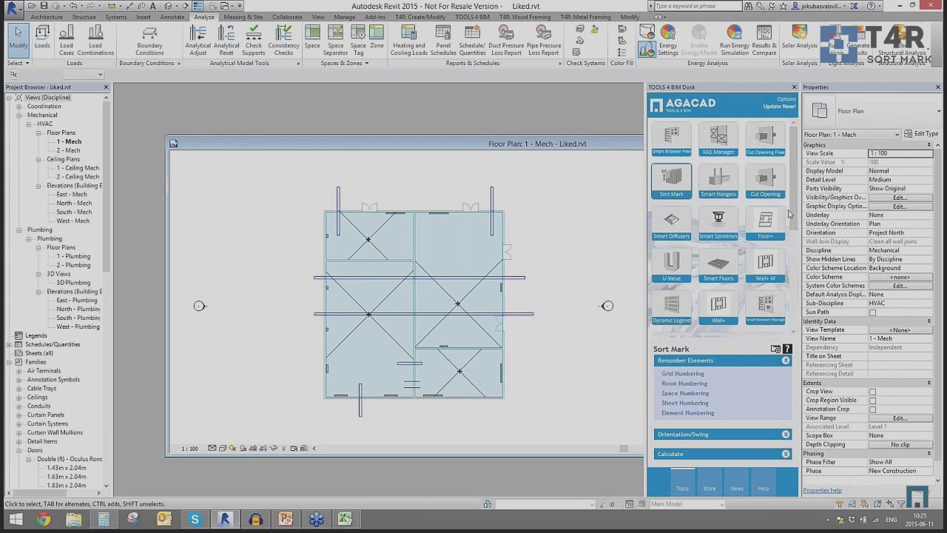
Draw an Excel2R table from Sheet1 of excel cut openings.xlsx in a new drafting view named Sheet1, keeping the Excel text and line styles.
{"action": "left_click_drag", "start_coordinate": [794, 213], "coordinate": [712, 189]}
{"action": "left_click", "coordinate": [721, 173]}
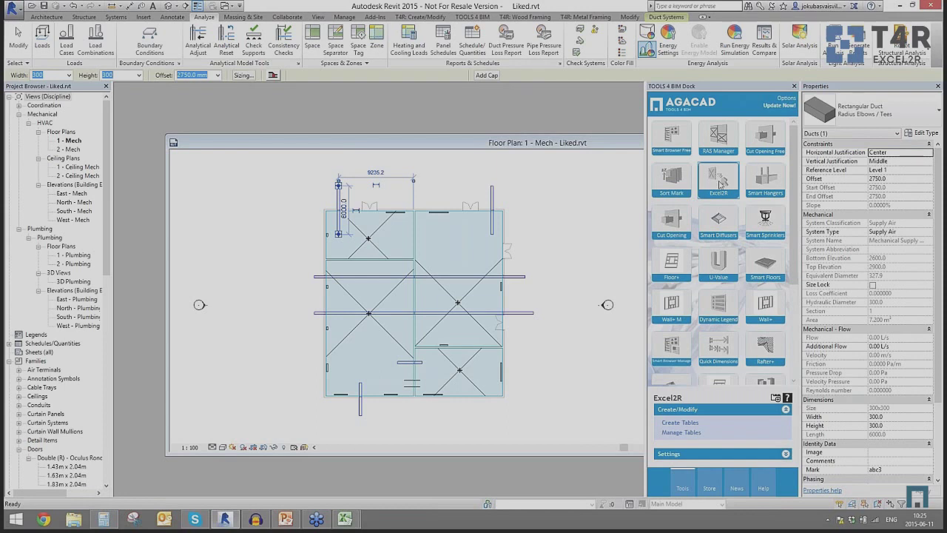
{"action": "left_click", "coordinate": [679, 422]}
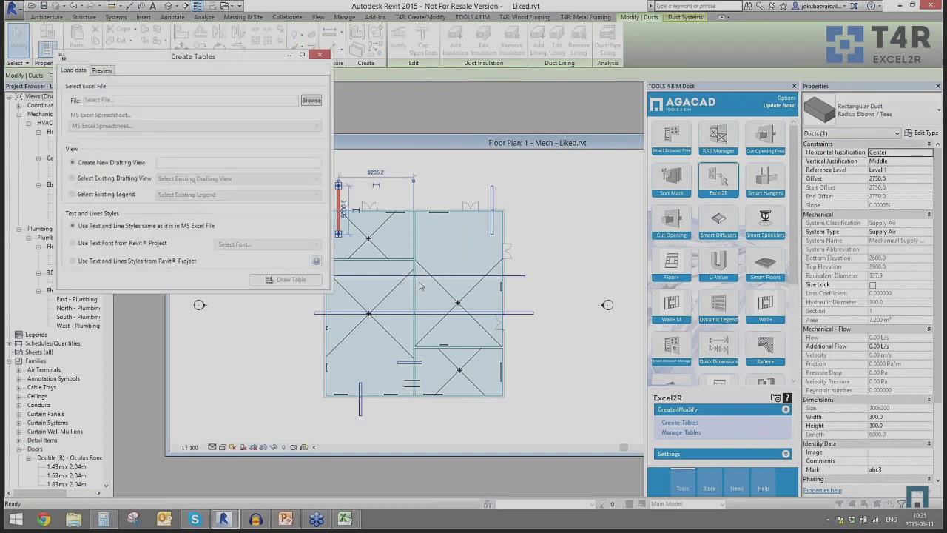
{"action": "left_click", "coordinate": [310, 101]}
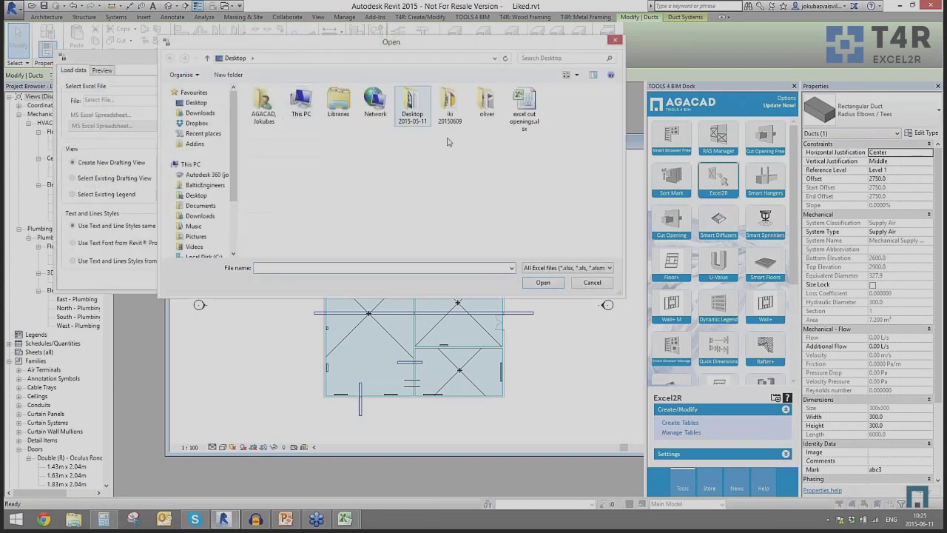
{"action": "left_click", "coordinate": [527, 109]}
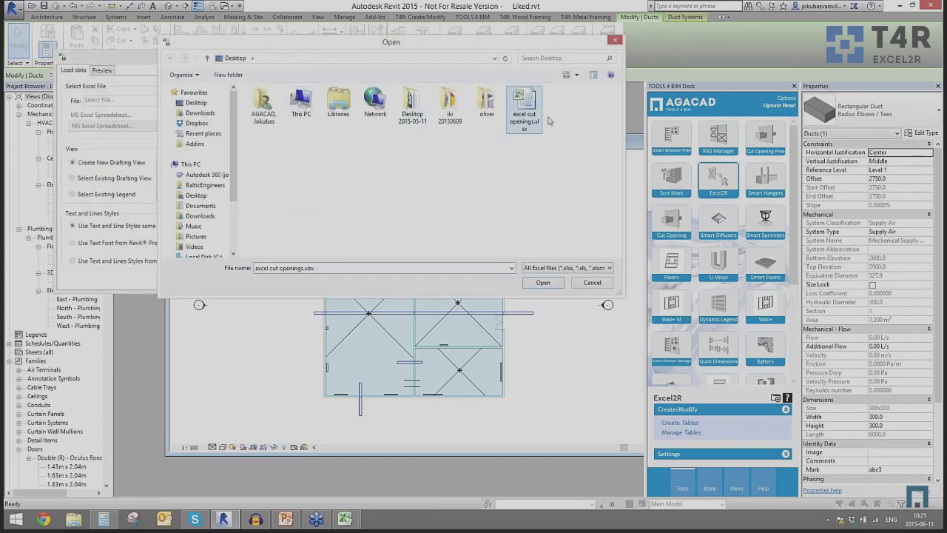
{"action": "left_click", "coordinate": [542, 283]}
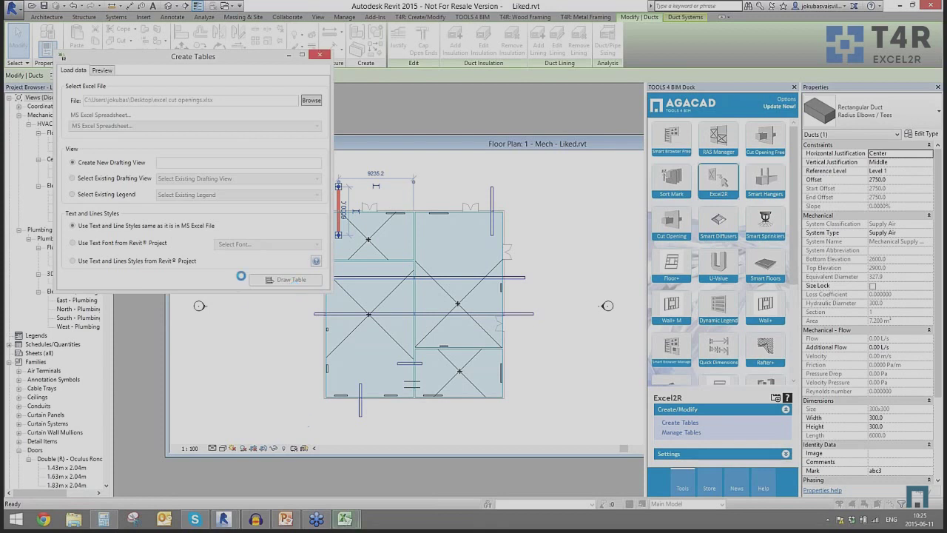
{"action": "left_click", "coordinate": [282, 279]}
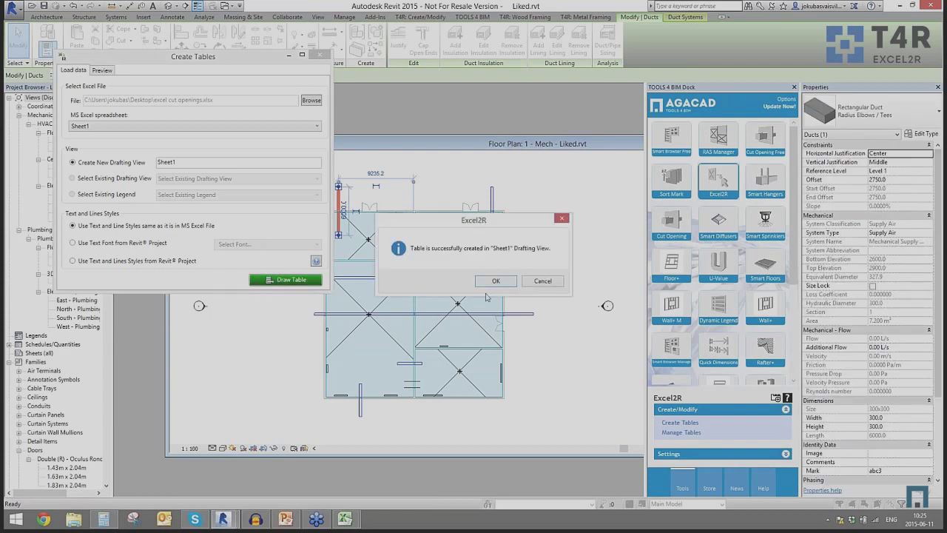
Dismiss the table creation message and examine the imported table in the Sheet1 drafting view.
{"action": "left_click", "coordinate": [494, 281]}
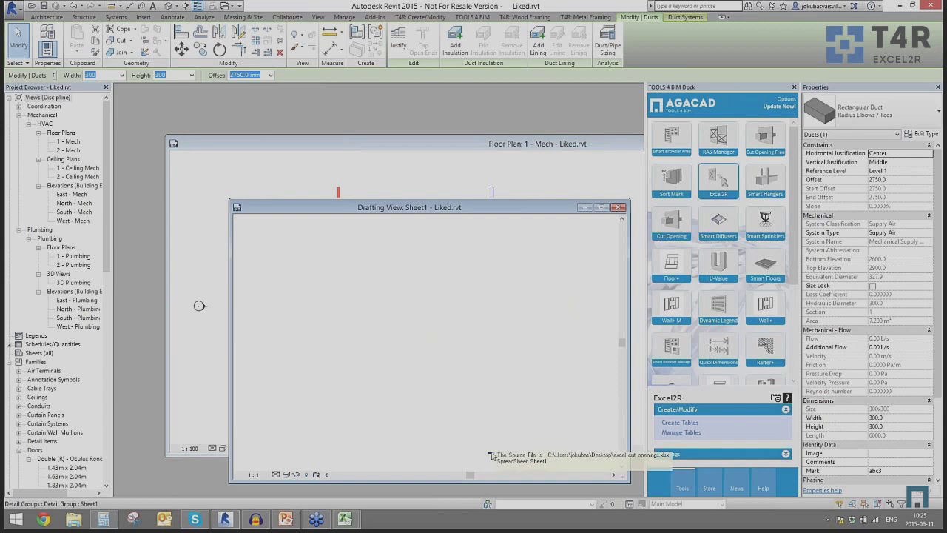
{"action": "scroll", "coordinate": [422, 318], "scroll_direction": "up", "scroll_amount": 5}
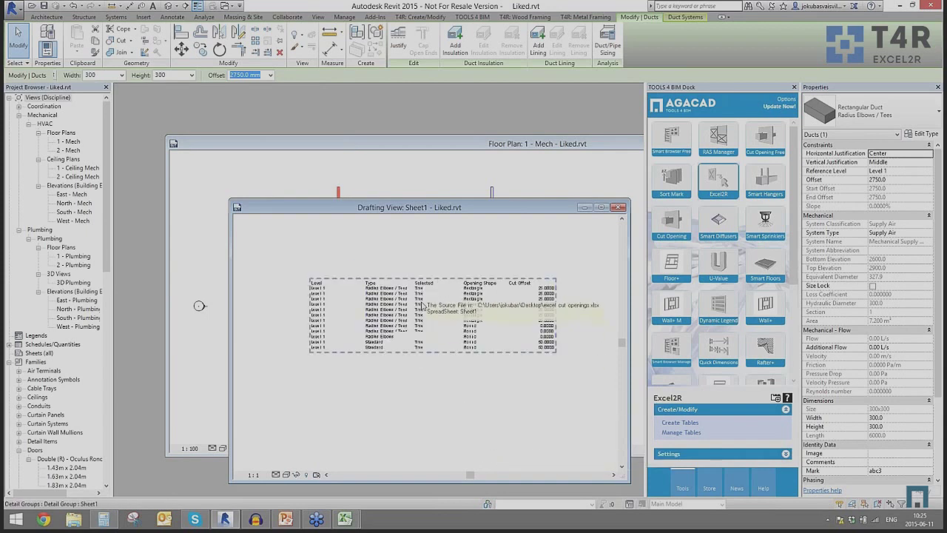
{"action": "scroll", "coordinate": [421, 303], "scroll_direction": "up", "scroll_amount": 3}
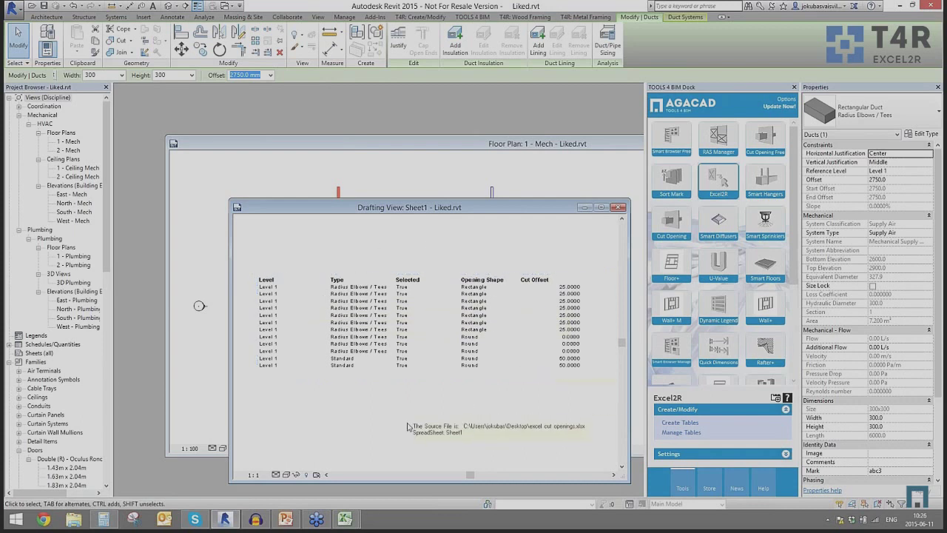
Switch to excel cut openings.xlsx in Excel, set Level cells A2 to A13 to 1, and return to Revit.
{"action": "mouse_move", "coordinate": [346, 516]}
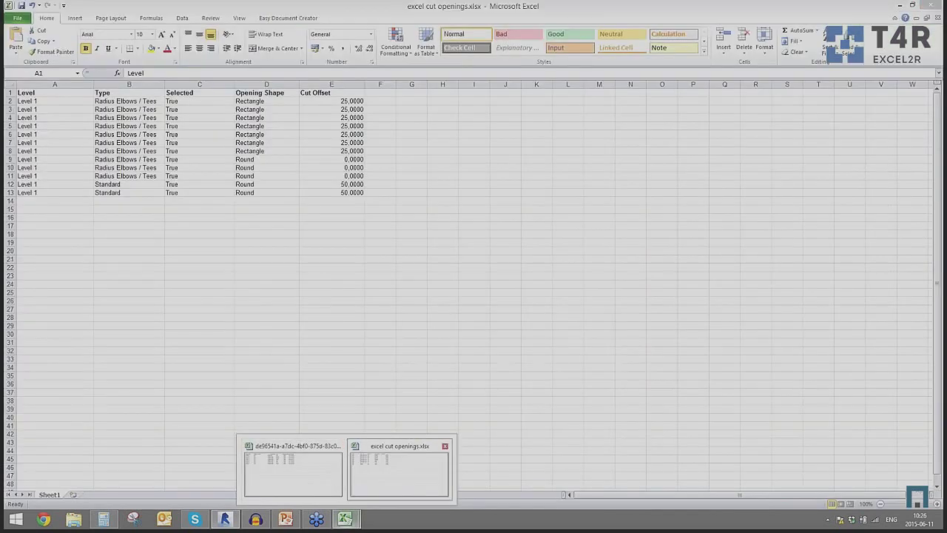
{"action": "left_click", "coordinate": [390, 479]}
{"action": "left_click", "coordinate": [42, 102]}
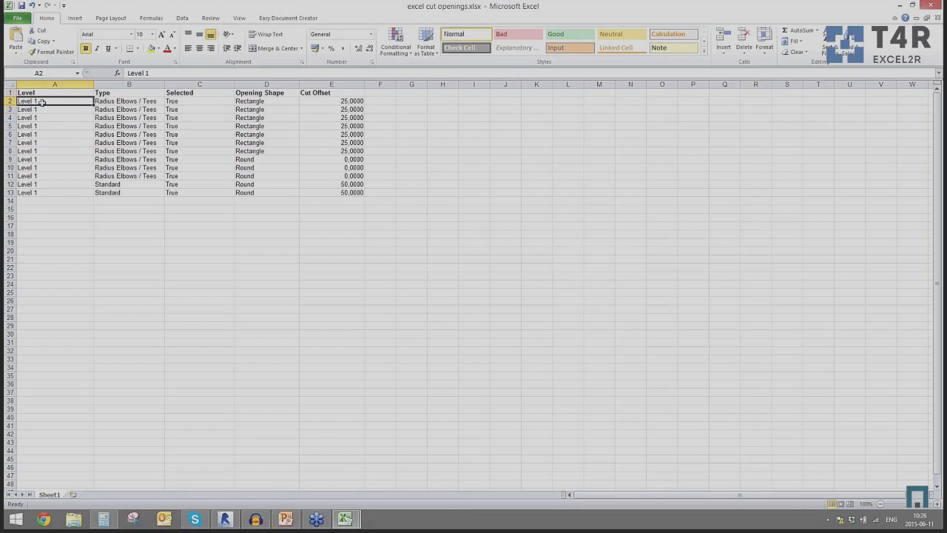
{"action": "type", "text": "1 1 1 1 1 1 1 1 1 "}
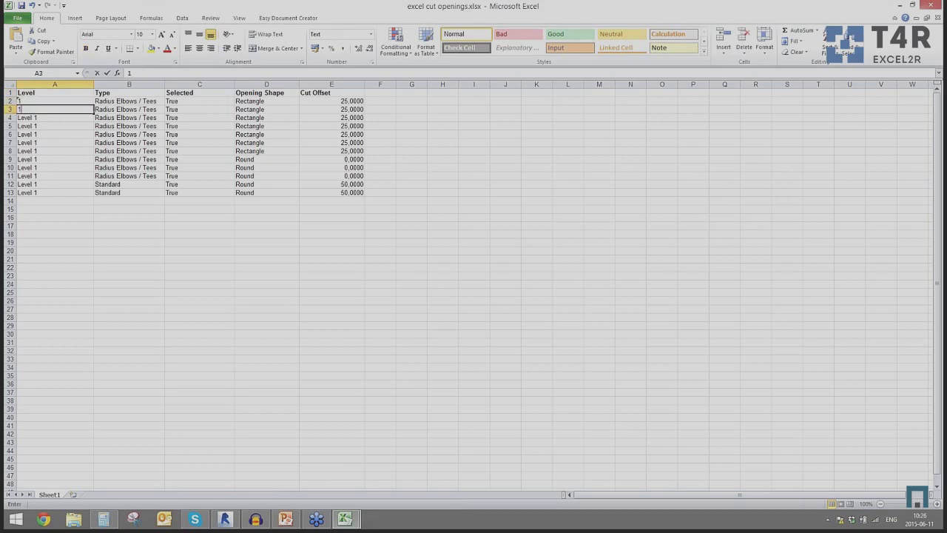
{"action": "type", "text": "1 1 1"}
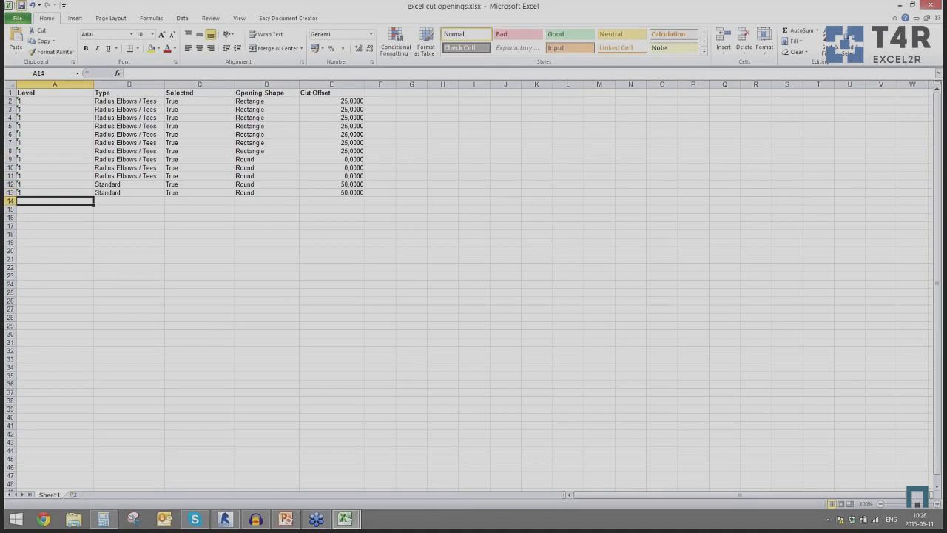
{"action": "left_click", "coordinate": [898, 5]}
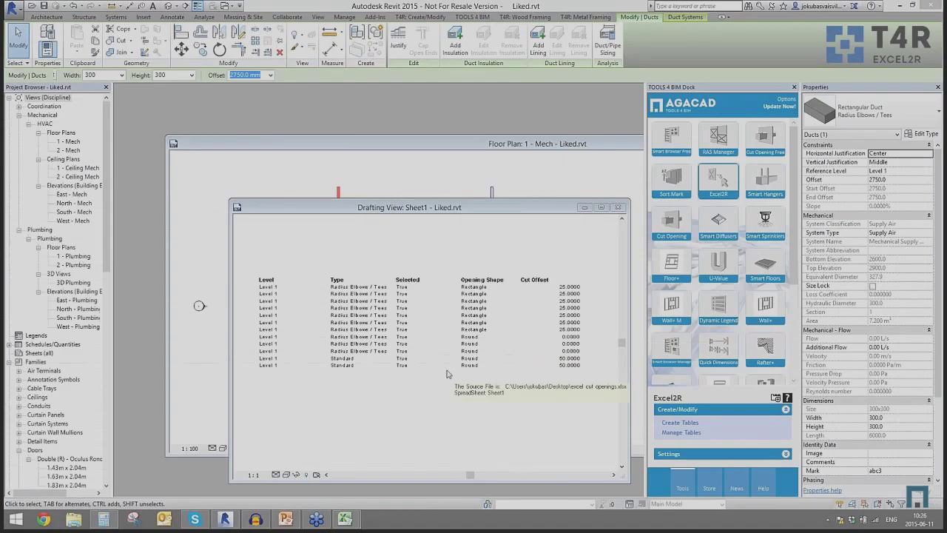
Update the Sheet1 drafting view's table from its modified Excel file through Excel2R's Manage Tables.
{"action": "left_click", "coordinate": [674, 435]}
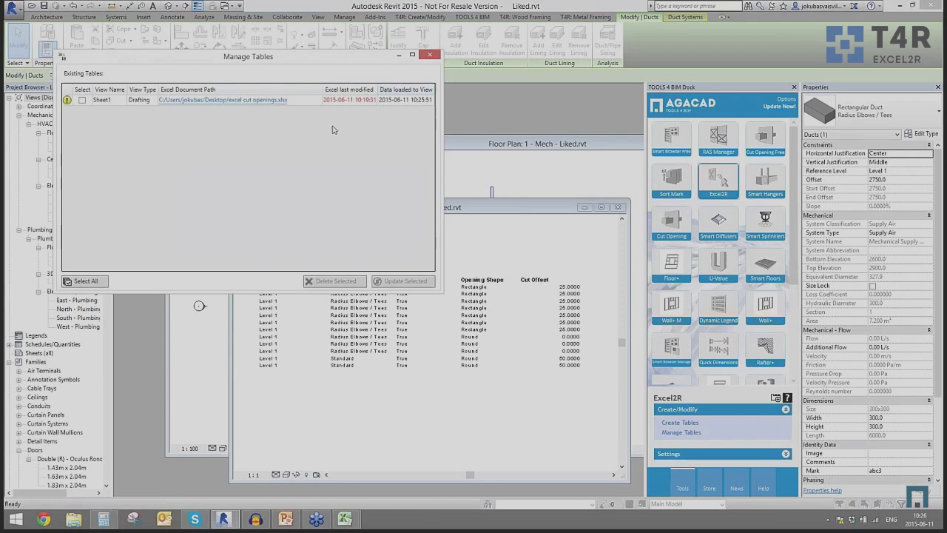
{"action": "left_click", "coordinate": [82, 101]}
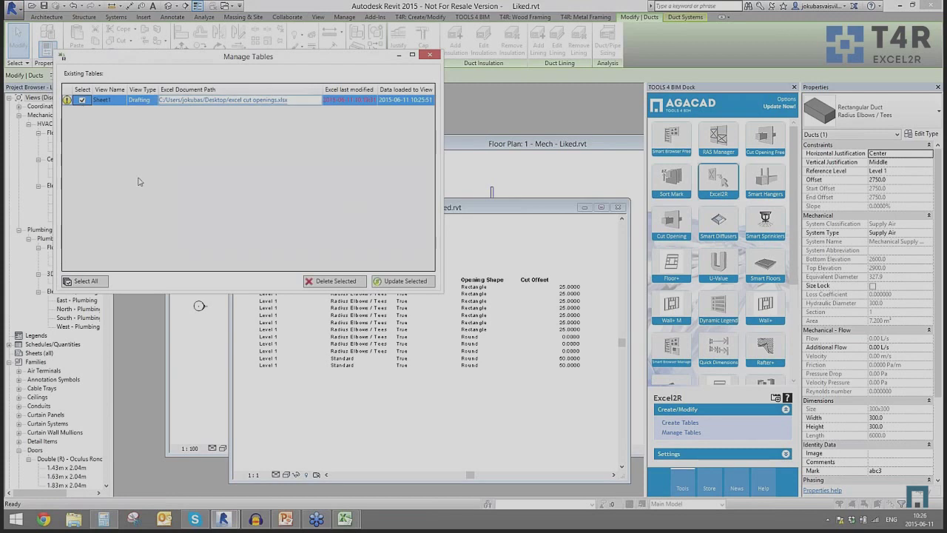
{"action": "left_click", "coordinate": [390, 285]}
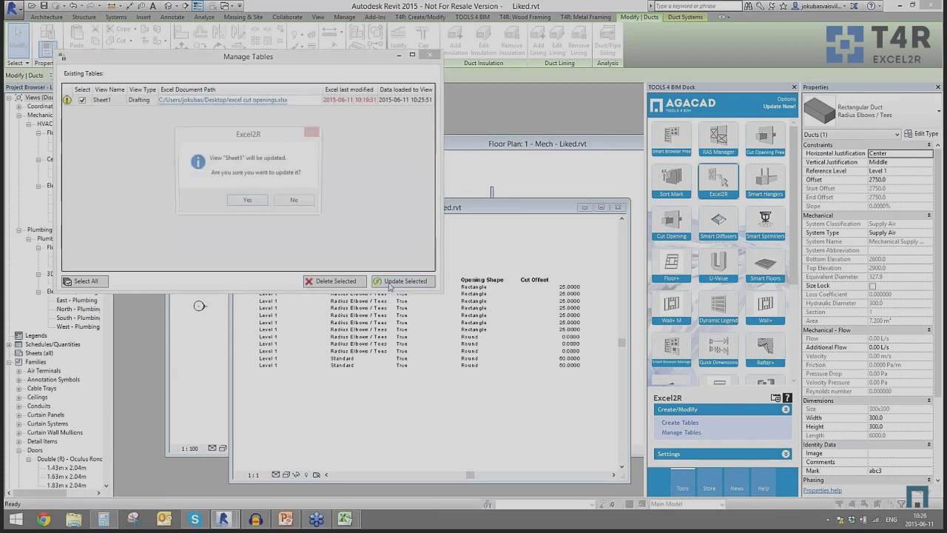
{"action": "left_click", "coordinate": [248, 201]}
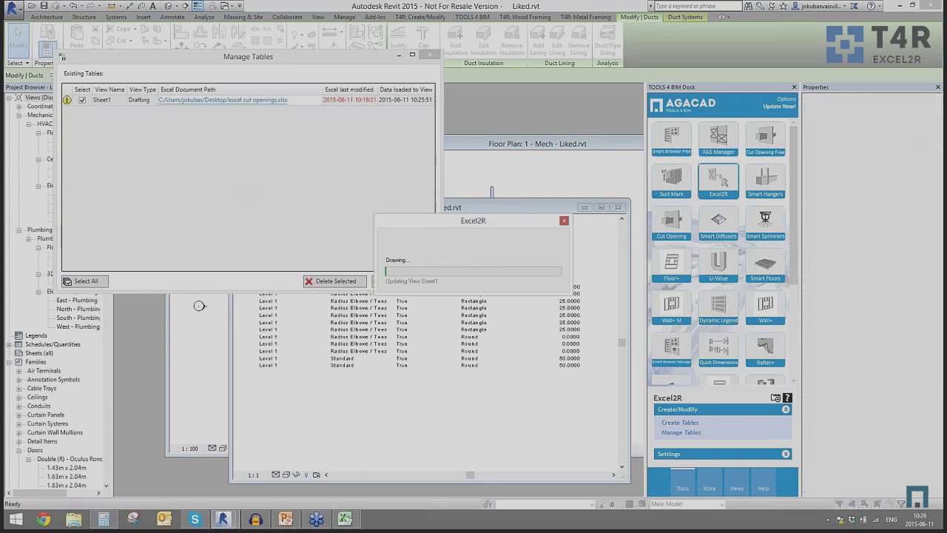
{"action": "left_click", "coordinate": [535, 281]}
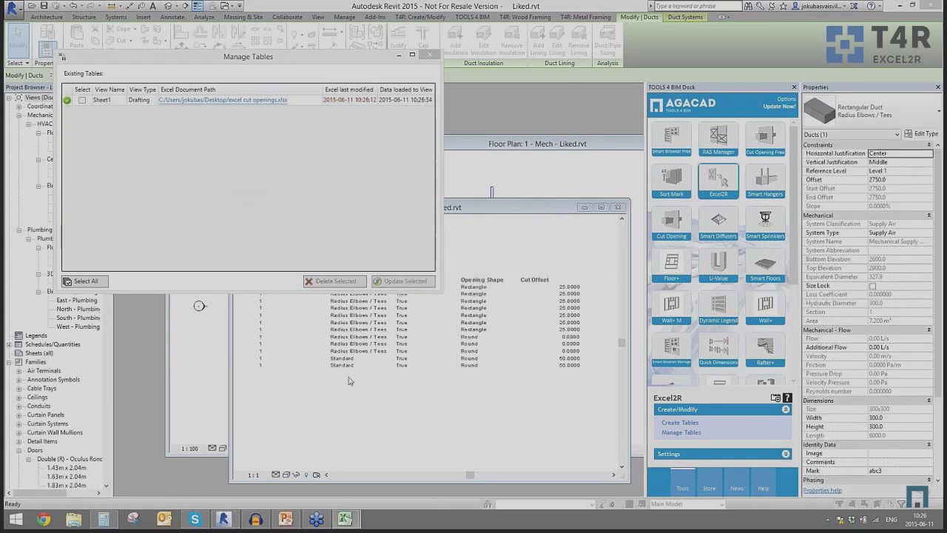
{"action": "left_click", "coordinate": [431, 56]}
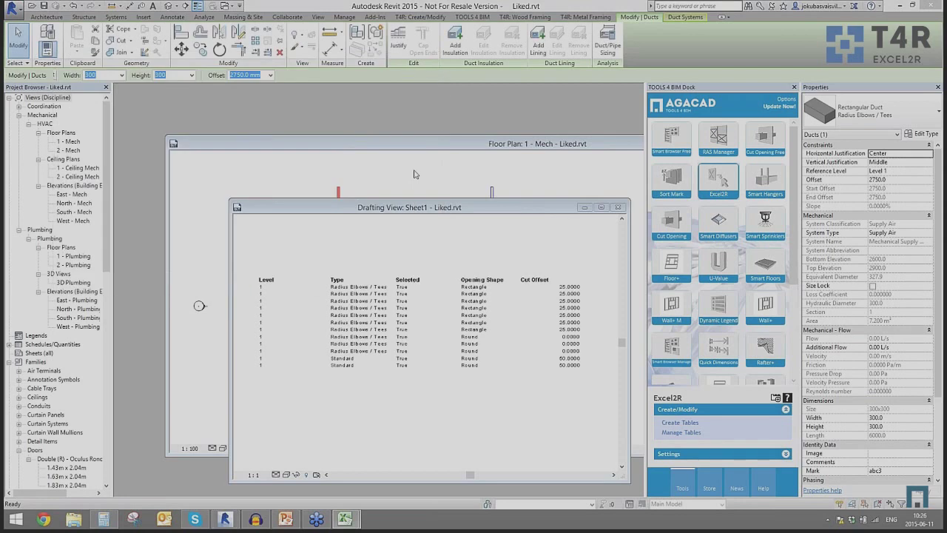
Ungroup the Sheet1 table, replace the Type text in its second data row with aaaa, and close the drafting view.
{"action": "left_click_drag", "start_coordinate": [389, 206], "coordinate": [375, 158]}
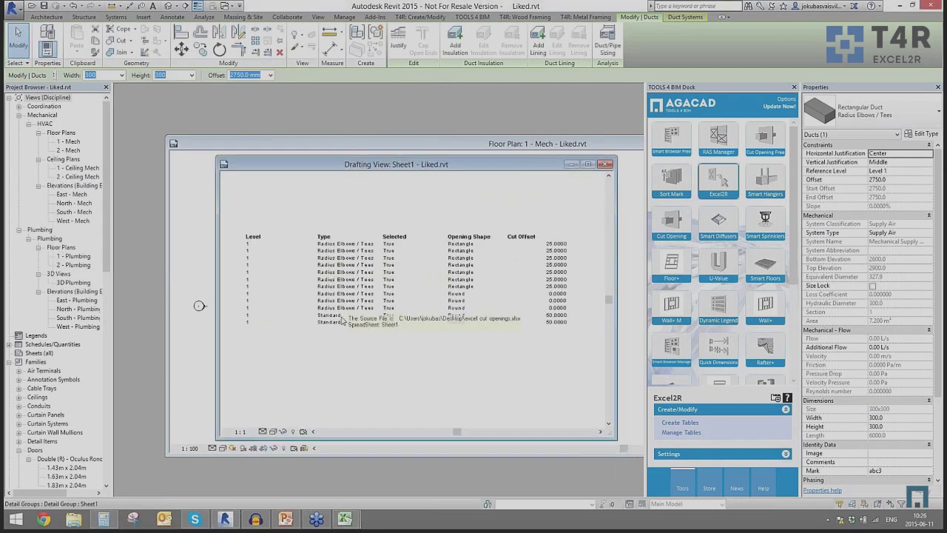
{"action": "left_click", "coordinate": [339, 271]}
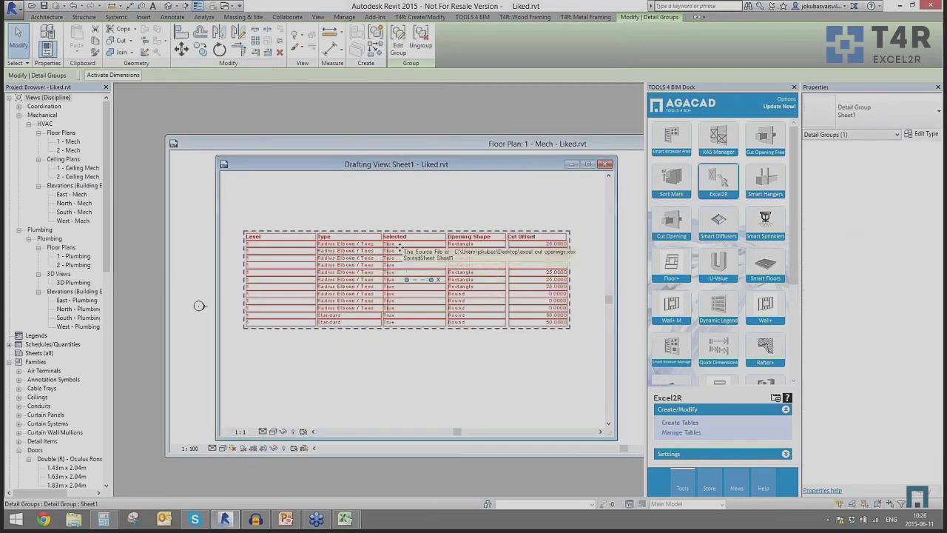
{"action": "left_click", "coordinate": [426, 46]}
{"action": "left_click", "coordinate": [333, 253]}
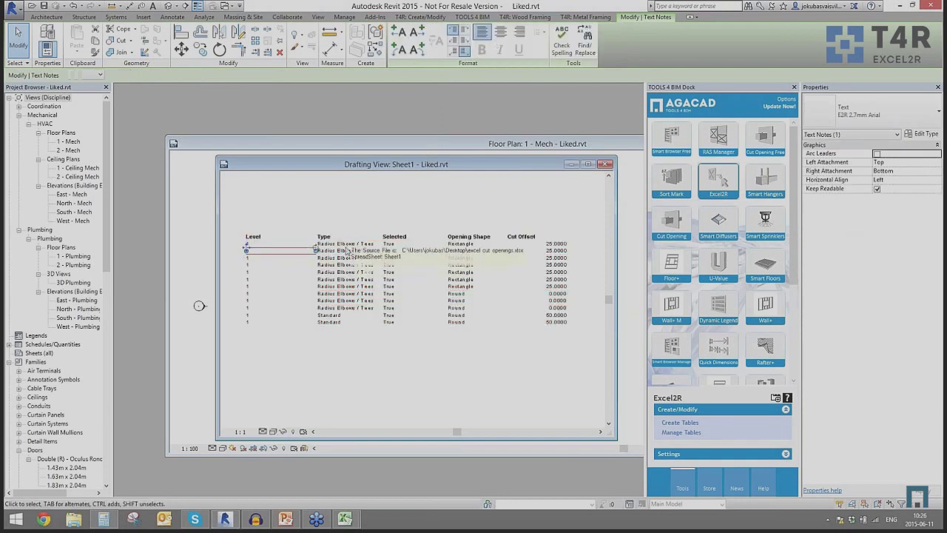
{"action": "double_click", "coordinate": [339, 250]}
{"action": "left_click_drag", "start_coordinate": [318, 251], "coordinate": [403, 252]}
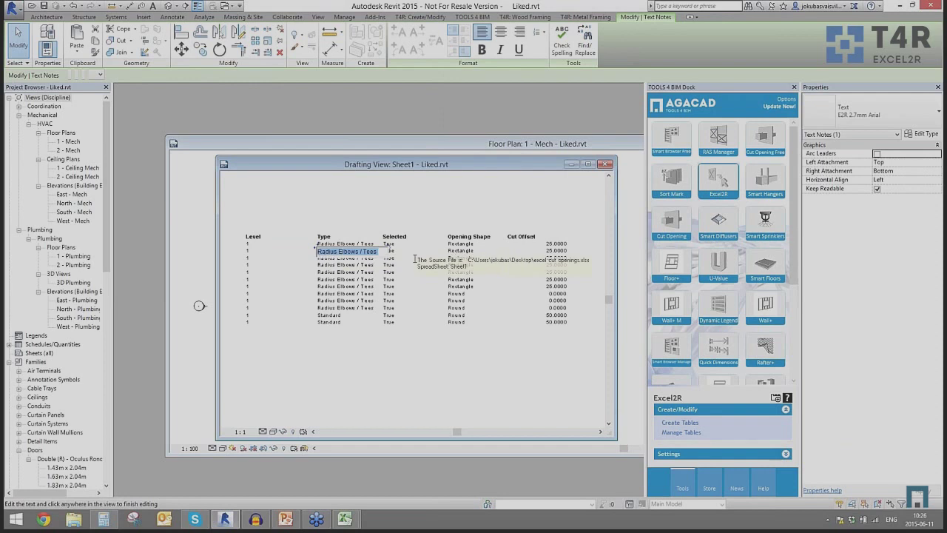
{"action": "type", "text": "aaaa"}
{"action": "key", "text": "Return"}
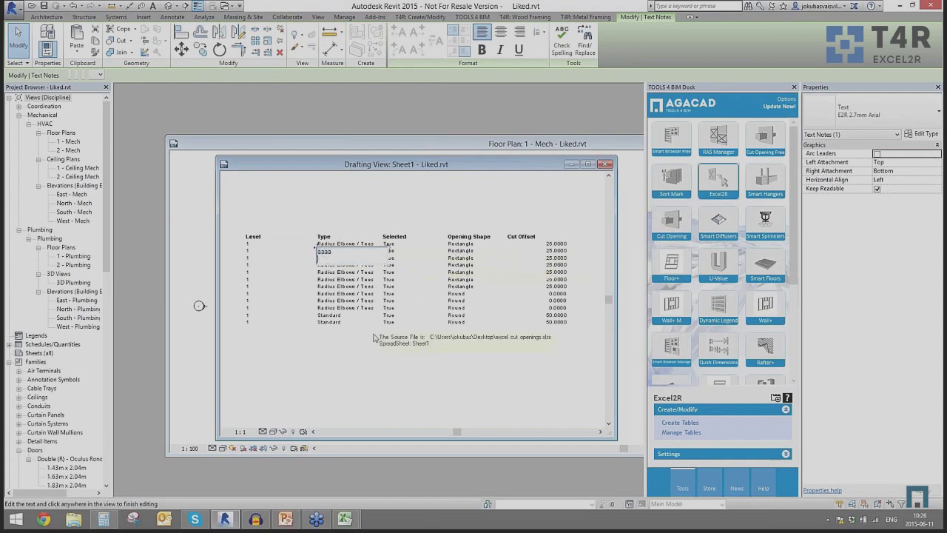
{"action": "left_click", "coordinate": [353, 372]}
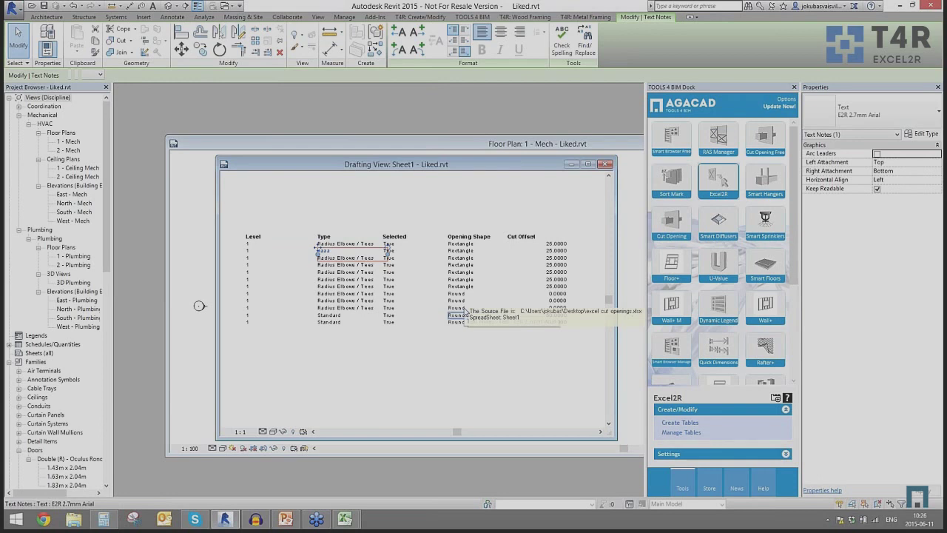
{"action": "left_click", "coordinate": [605, 165]}
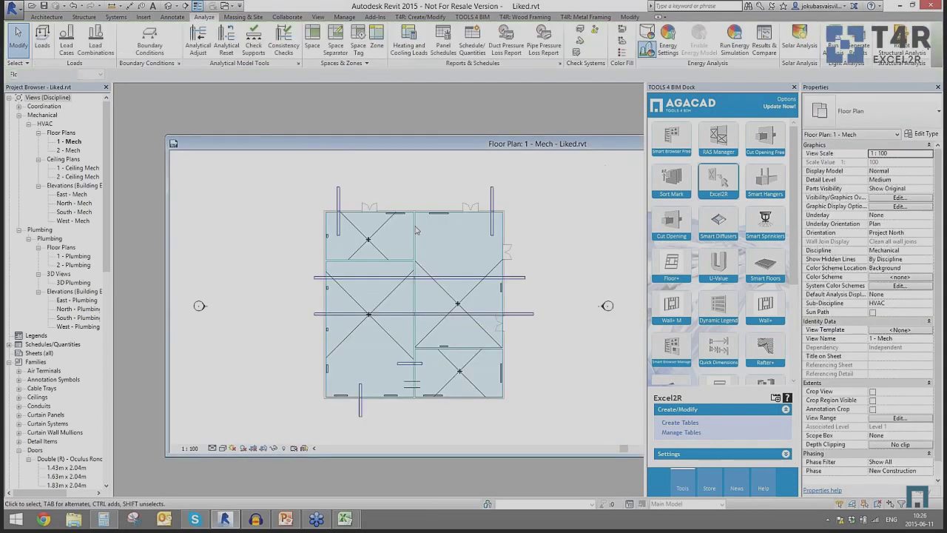
Select the plan's left exterior wall, and move the U-Value tool beside Excel2R in the TOOLS 4 BIM Dock and open it.
{"action": "left_click", "coordinate": [321, 241]}
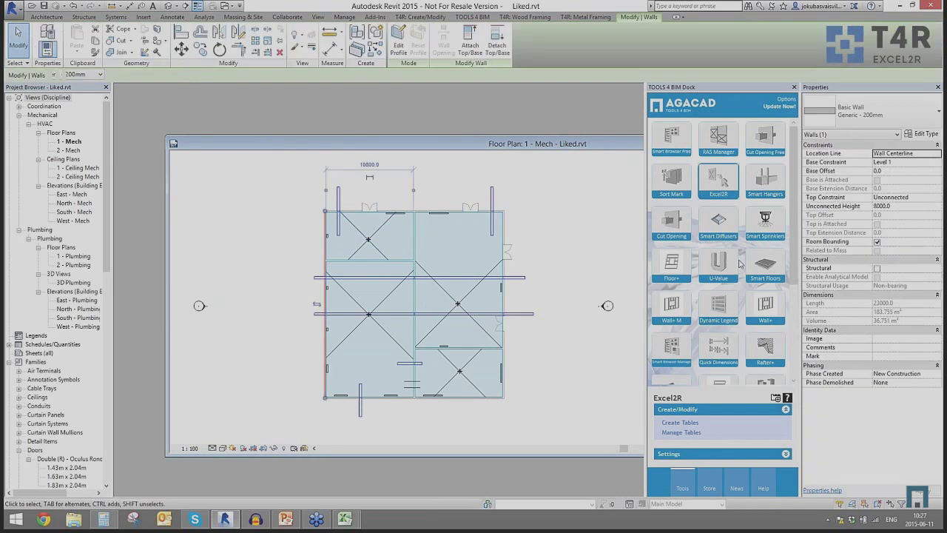
{"action": "left_click_drag", "start_coordinate": [718, 263], "coordinate": [744, 182]}
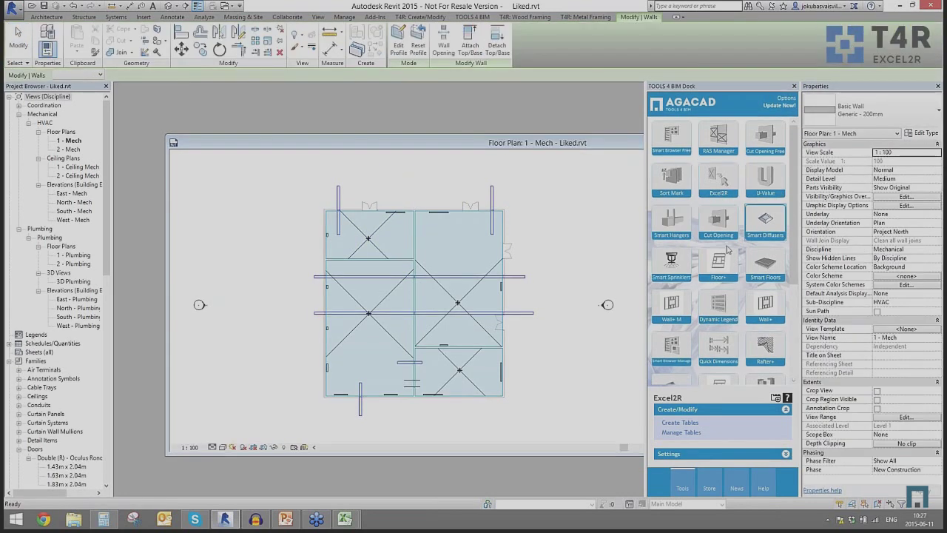
{"action": "left_click", "coordinate": [765, 177]}
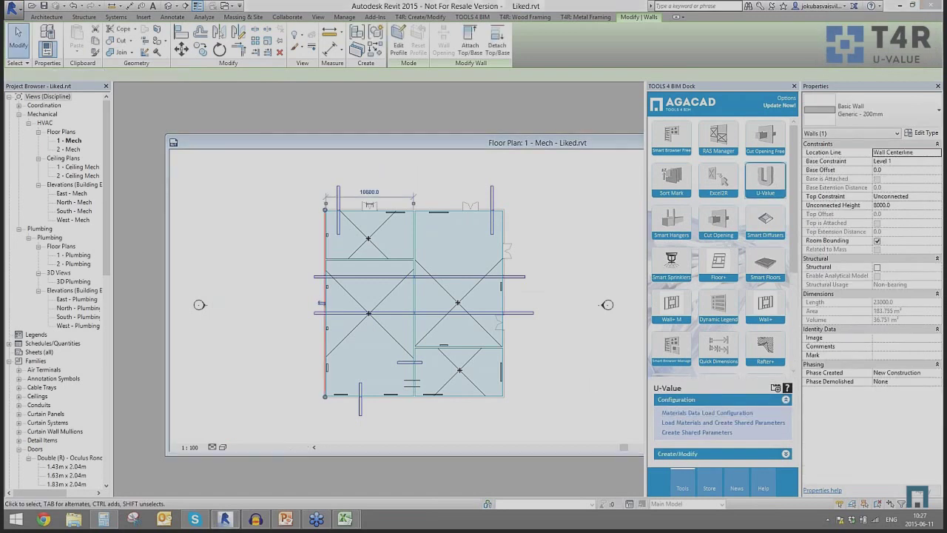
Accept the default U-Value materials data file, then load its materials and create the shared parameters.
{"action": "left_click", "coordinate": [707, 412]}
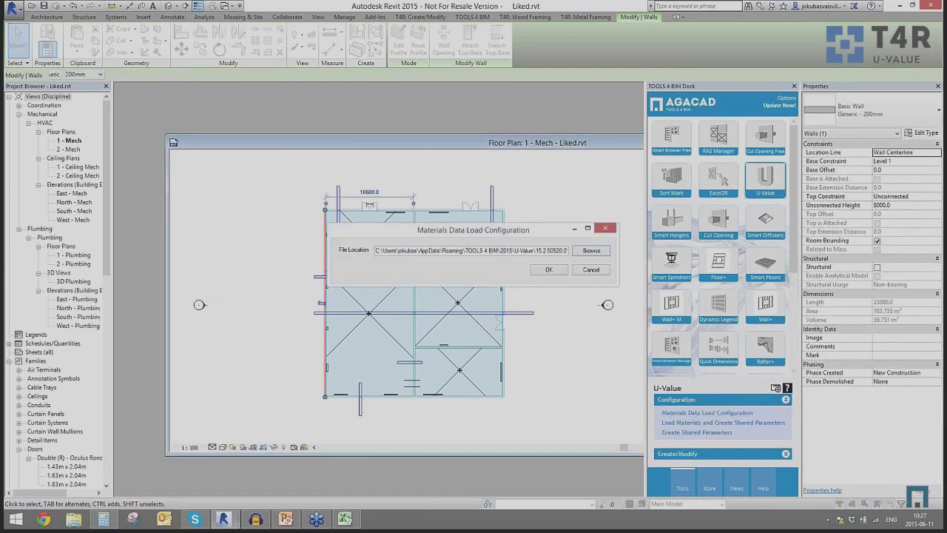
{"action": "left_click", "coordinate": [549, 270]}
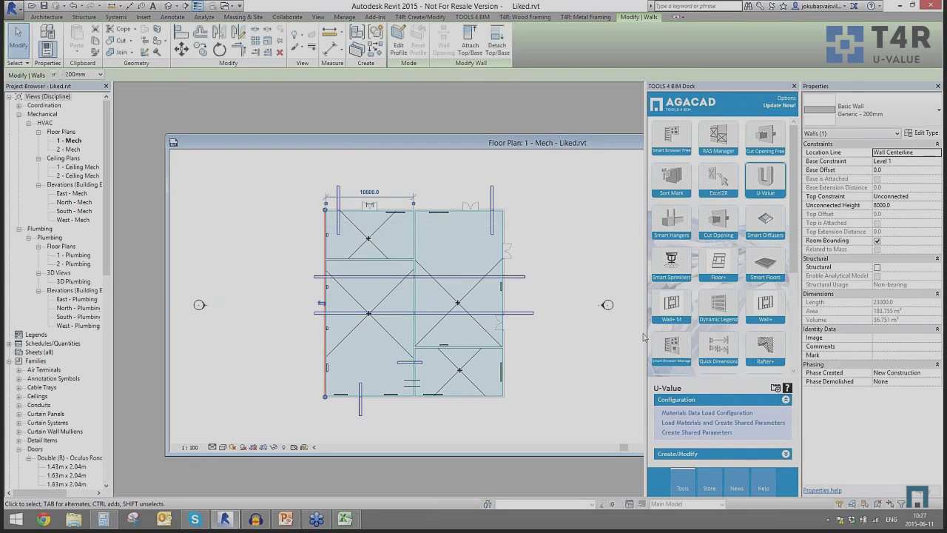
{"action": "left_click", "coordinate": [702, 423]}
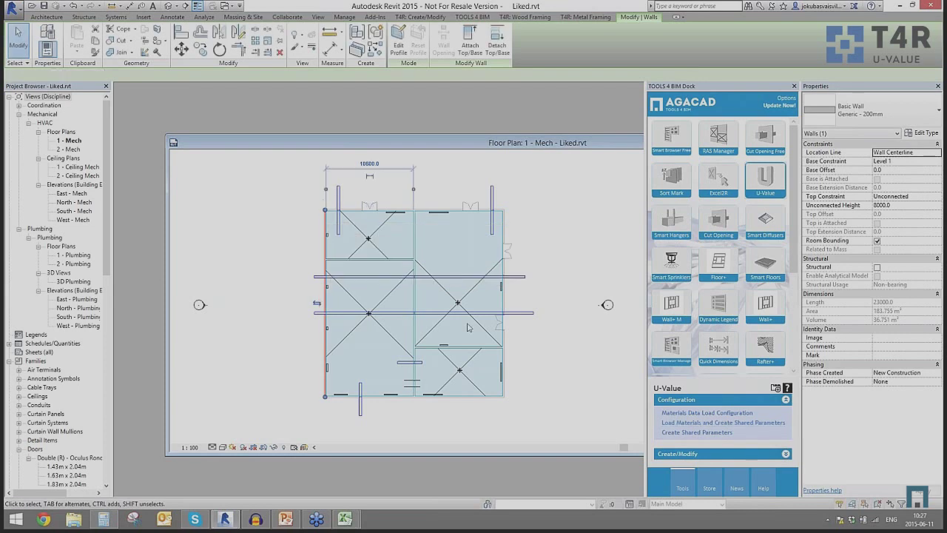
{"action": "left_click", "coordinate": [512, 289]}
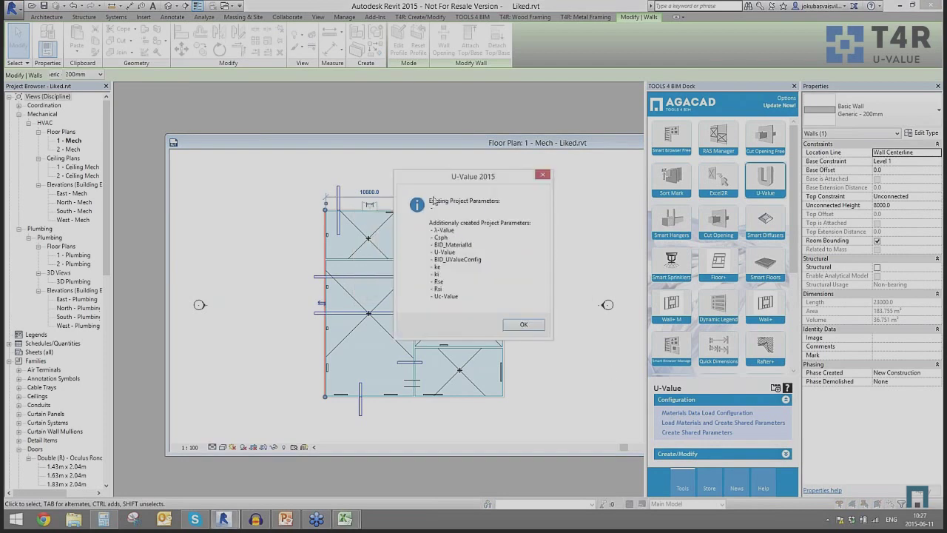
{"action": "left_click", "coordinate": [521, 326]}
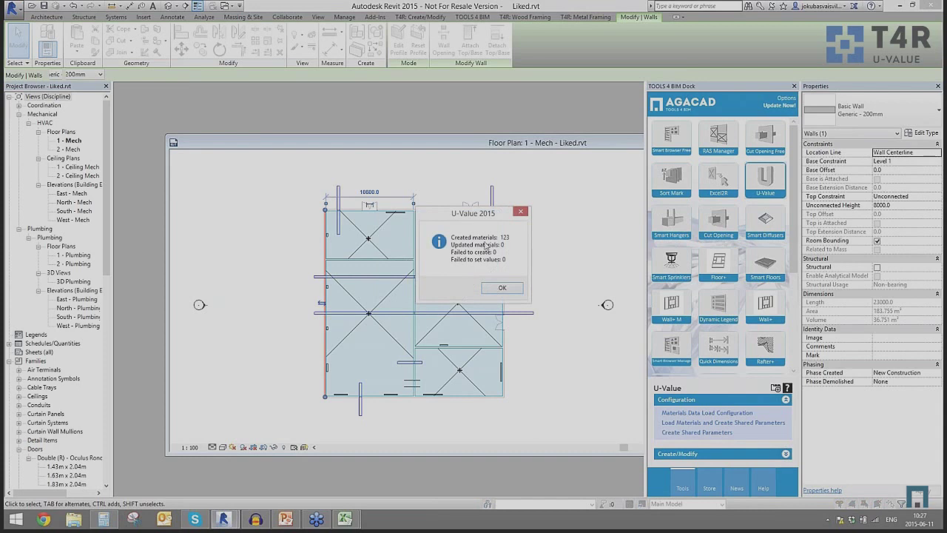
{"action": "left_click", "coordinate": [502, 288]}
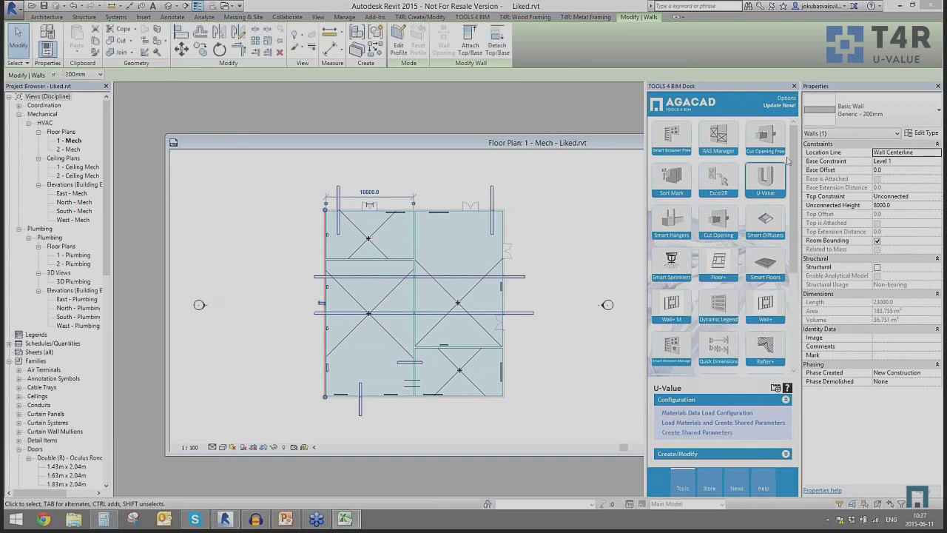
Edit the structure of the selected wall's Generic - 200mm type, search its layer materials for plas, and choose Plasters and renders - Cement and sand.
{"action": "left_click", "coordinate": [919, 133]}
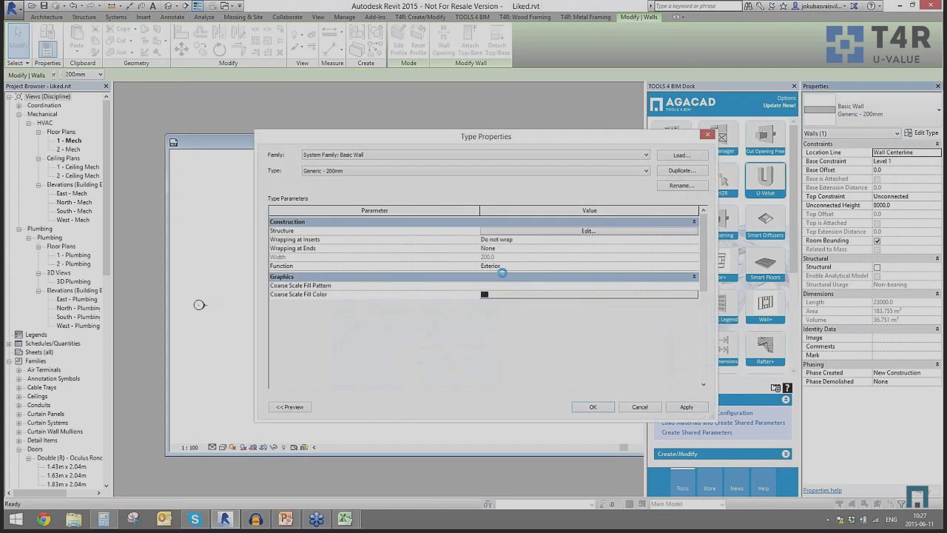
{"action": "left_click", "coordinate": [458, 229]}
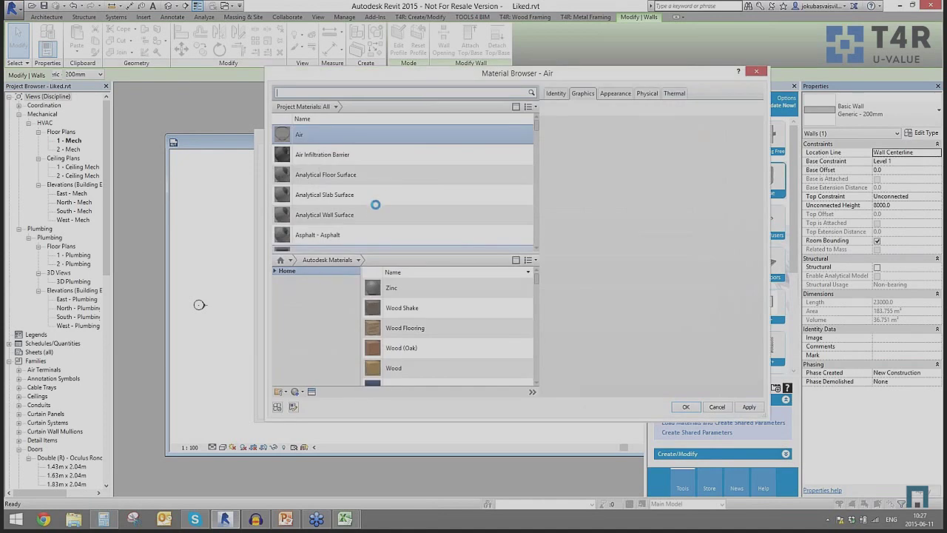
{"action": "scroll", "coordinate": [384, 212], "scroll_direction": "down", "scroll_amount": 6}
{"action": "left_click", "coordinate": [384, 203]}
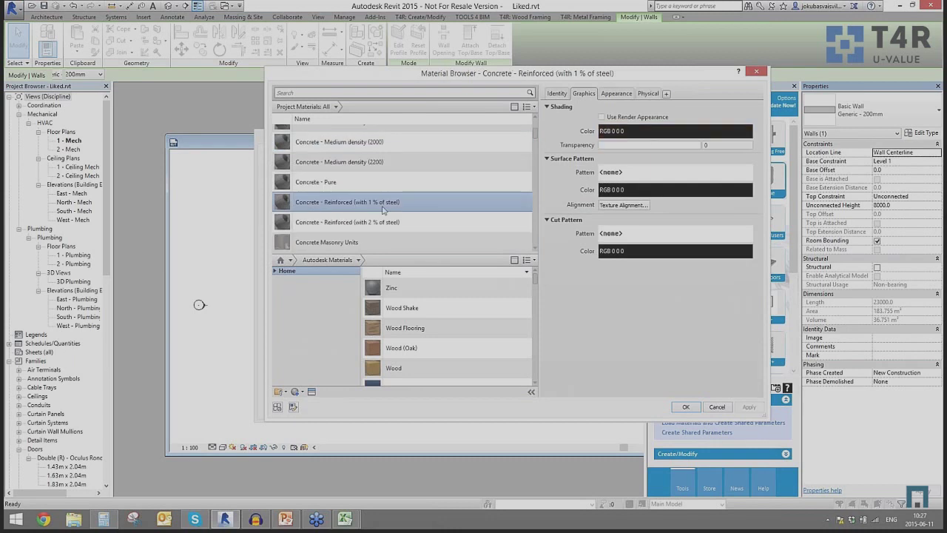
{"action": "scroll", "coordinate": [384, 210], "scroll_direction": "down", "scroll_amount": 8}
{"action": "left_click", "coordinate": [332, 93]}
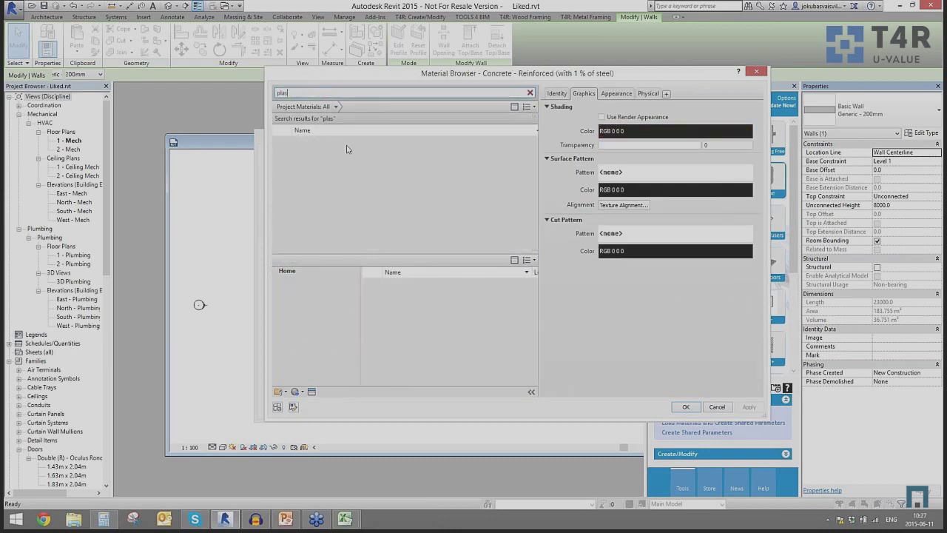
{"action": "scroll", "coordinate": [357, 183], "scroll_direction": "down", "scroll_amount": 5}
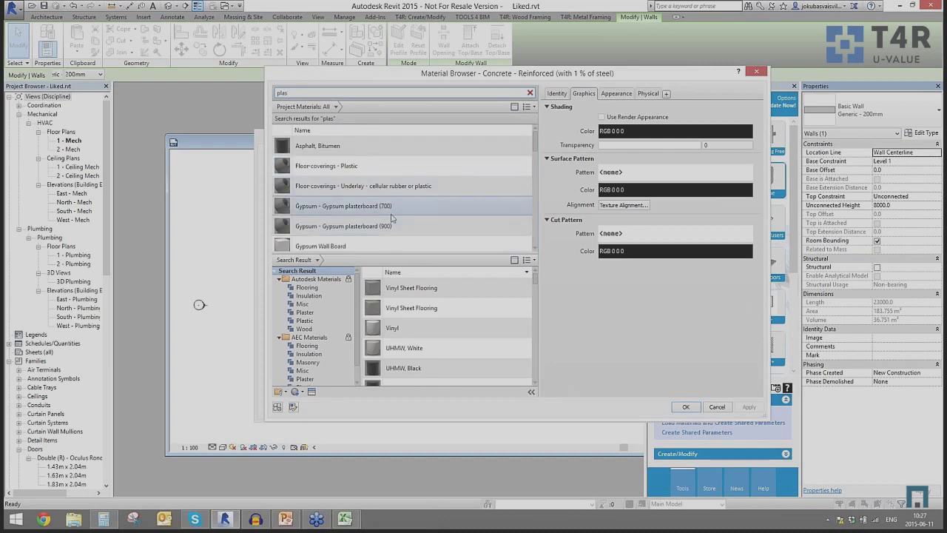
{"action": "scroll", "coordinate": [363, 197], "scroll_direction": "up", "scroll_amount": 1}
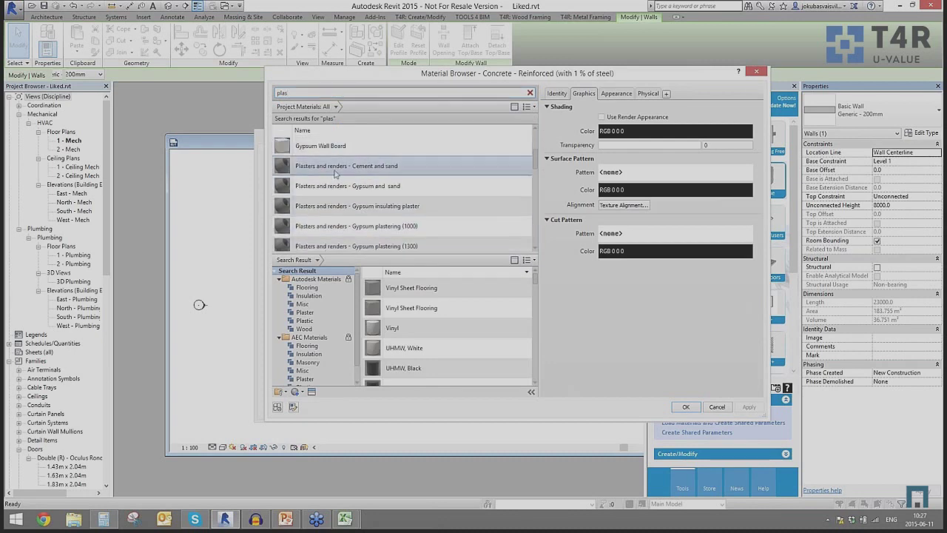
{"action": "left_click", "coordinate": [334, 161]}
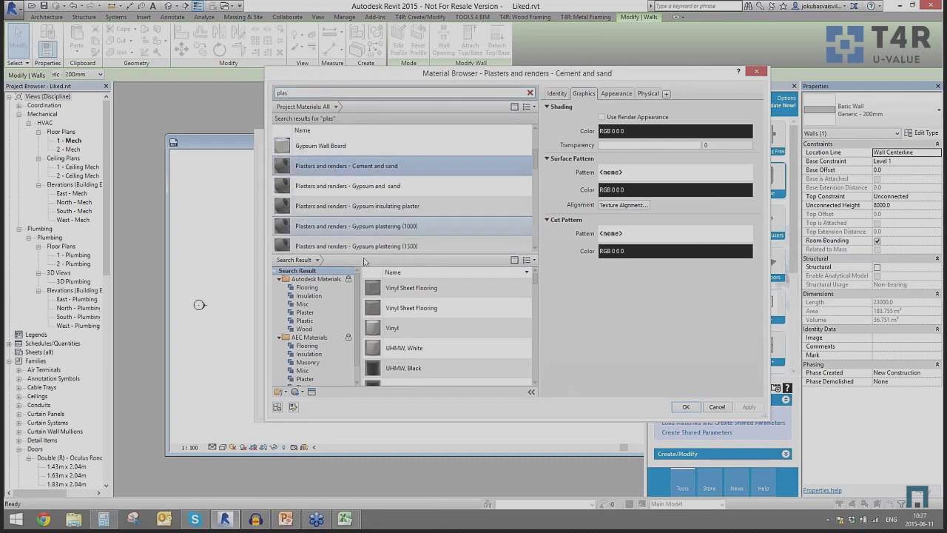
Check the energy analysis parameters of the cement and sand render, and assign that material to the wall's structure layer.
{"action": "left_click", "coordinate": [294, 408]}
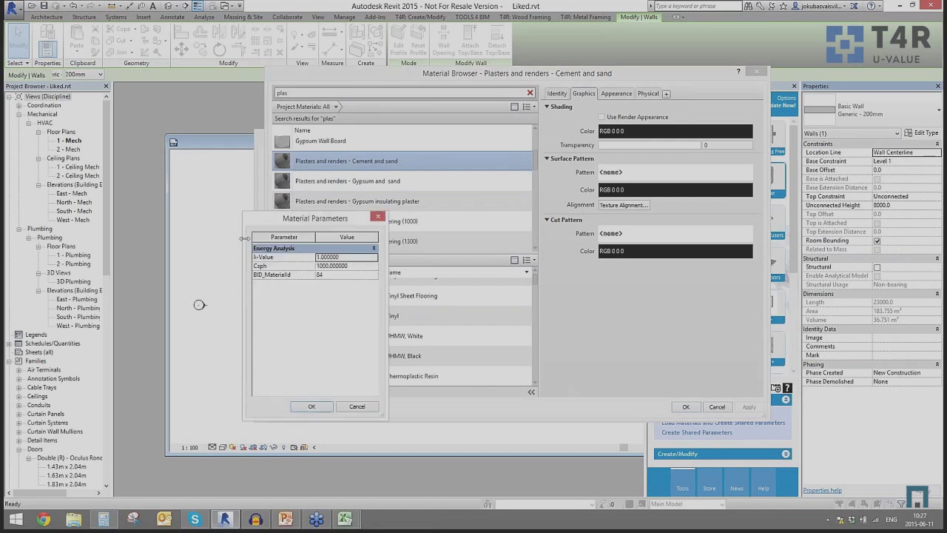
{"action": "left_click_drag", "start_coordinate": [318, 262], "coordinate": [547, 108]}
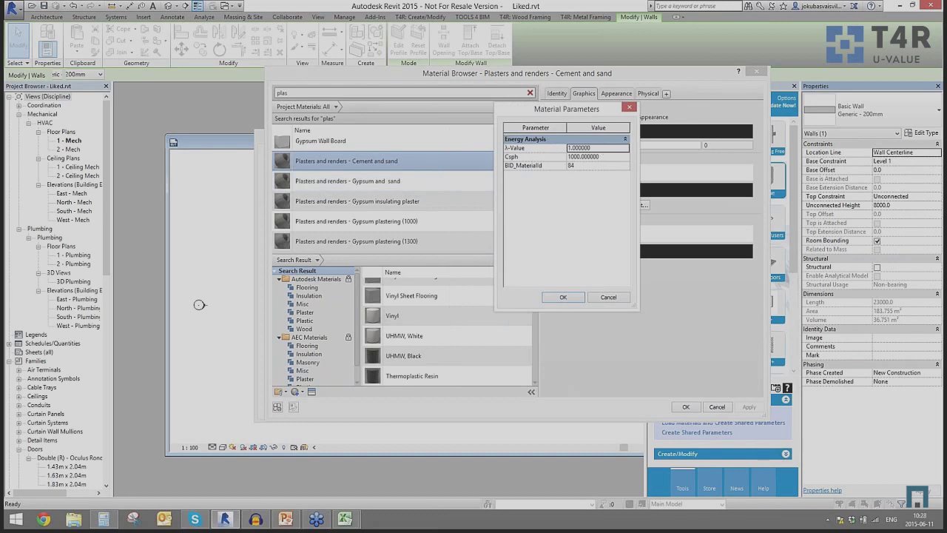
{"action": "left_click", "coordinate": [562, 296]}
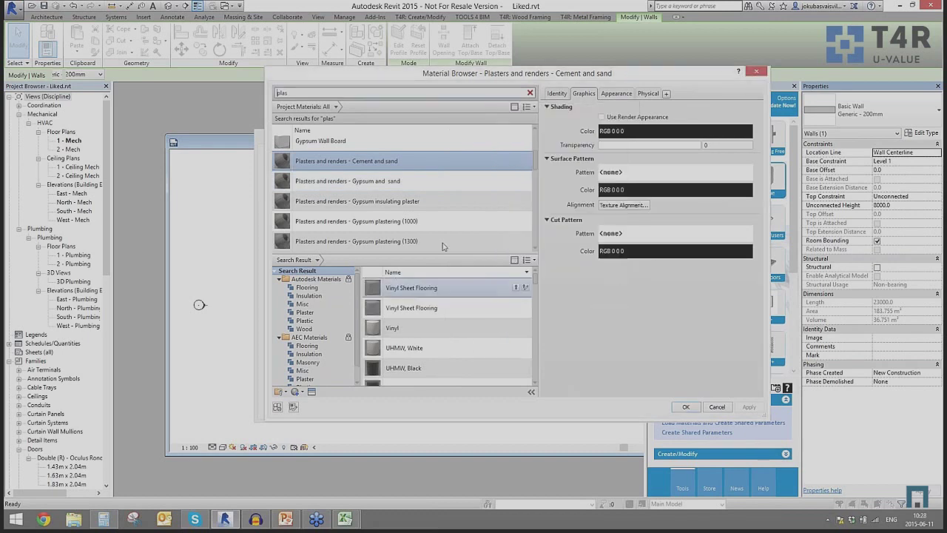
{"action": "left_click", "coordinate": [685, 407]}
Look through the structure layer's function options, and accept the edited assembly and type properties.
{"action": "left_click", "coordinate": [350, 235]}
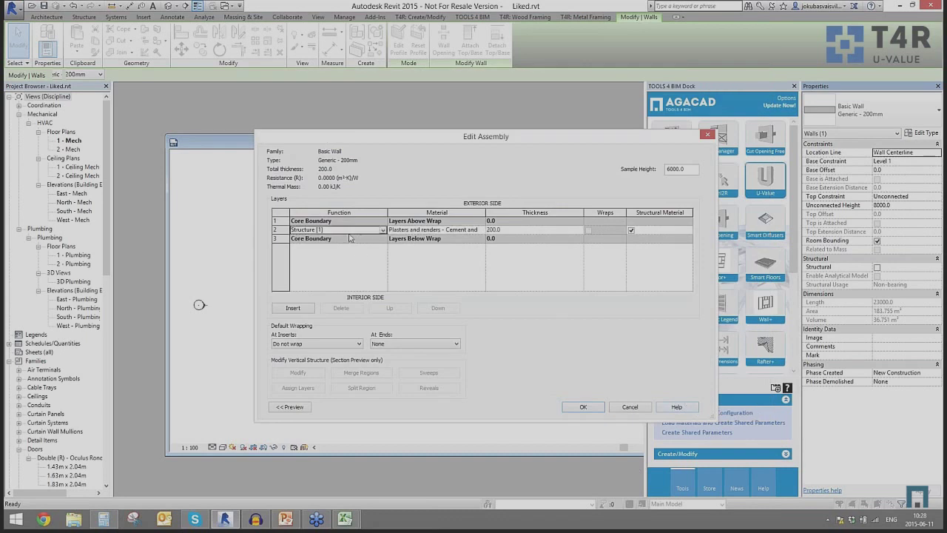
{"action": "left_click", "coordinate": [383, 230]}
{"action": "left_click", "coordinate": [313, 255]}
{"action": "left_click", "coordinate": [569, 408]}
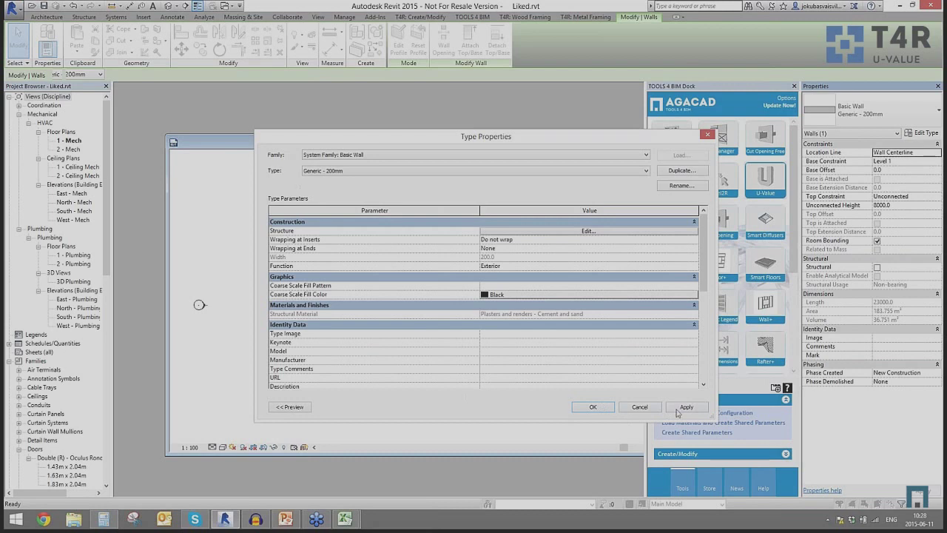
{"action": "left_click", "coordinate": [593, 406]}
{"action": "left_click", "coordinate": [565, 272]}
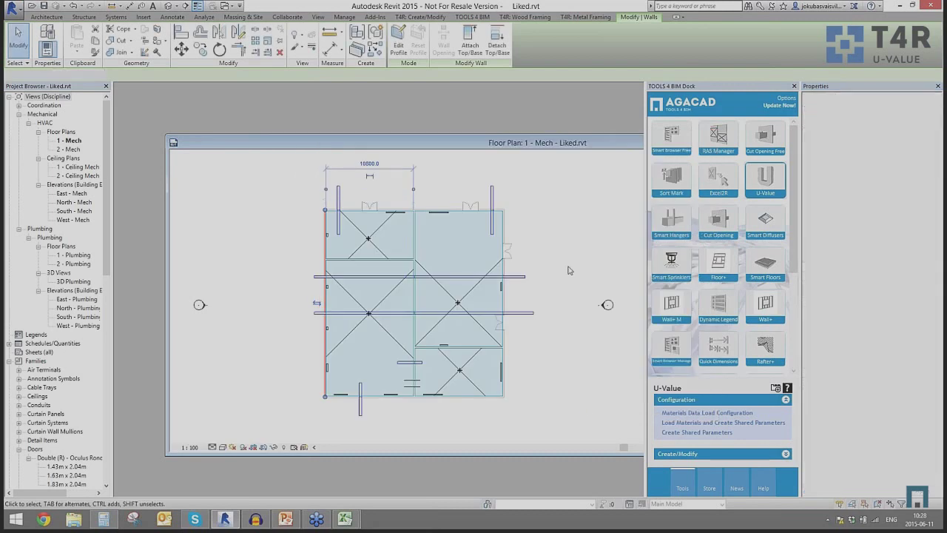
Open Calculate U-Value from the tool's Create/Modify commands with only the Walls category chosen.
{"action": "left_click", "coordinate": [678, 453]}
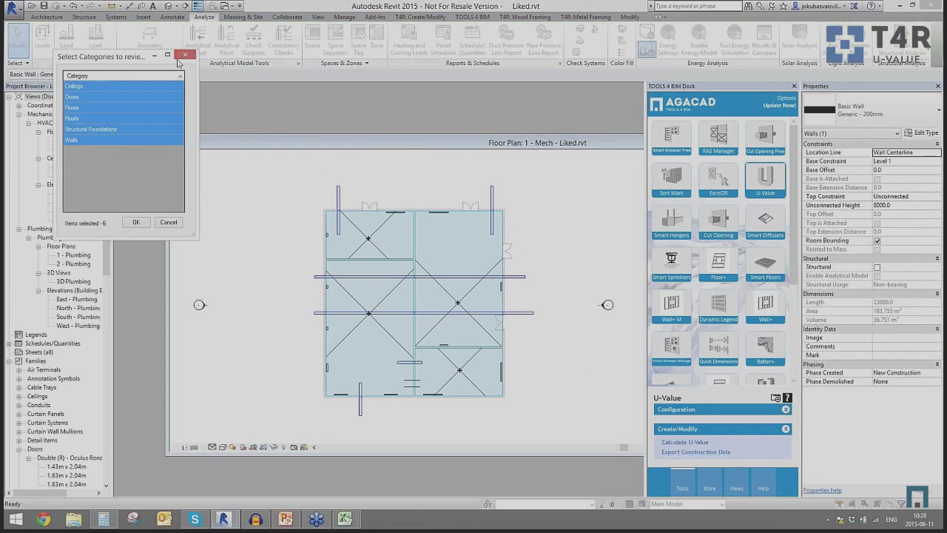
{"action": "left_click", "coordinate": [184, 57]}
{"action": "left_click", "coordinate": [668, 443]}
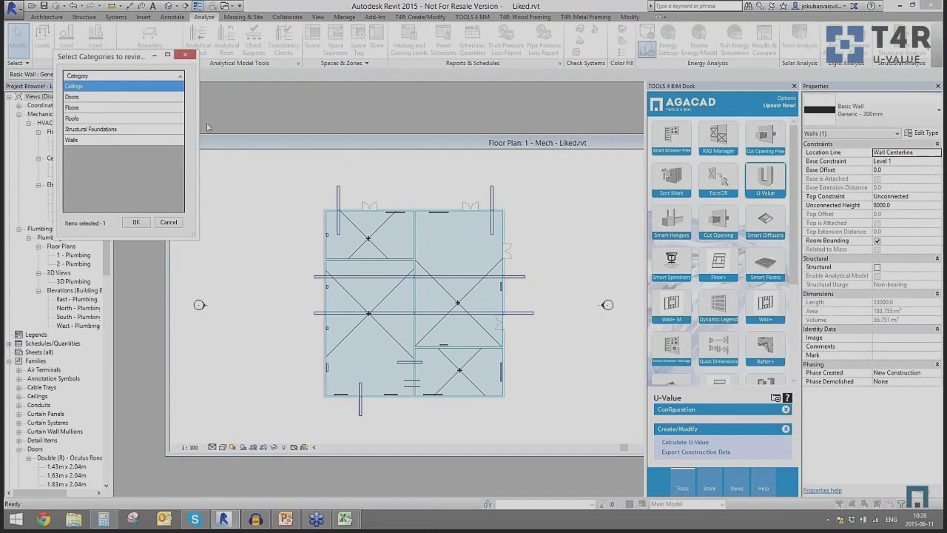
{"action": "left_click", "coordinate": [72, 139]}
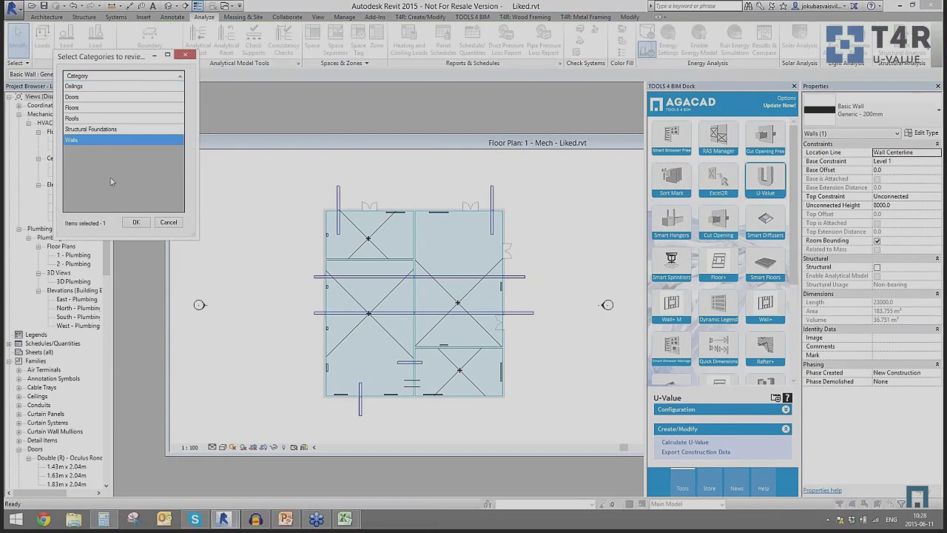
{"action": "left_click", "coordinate": [136, 222]}
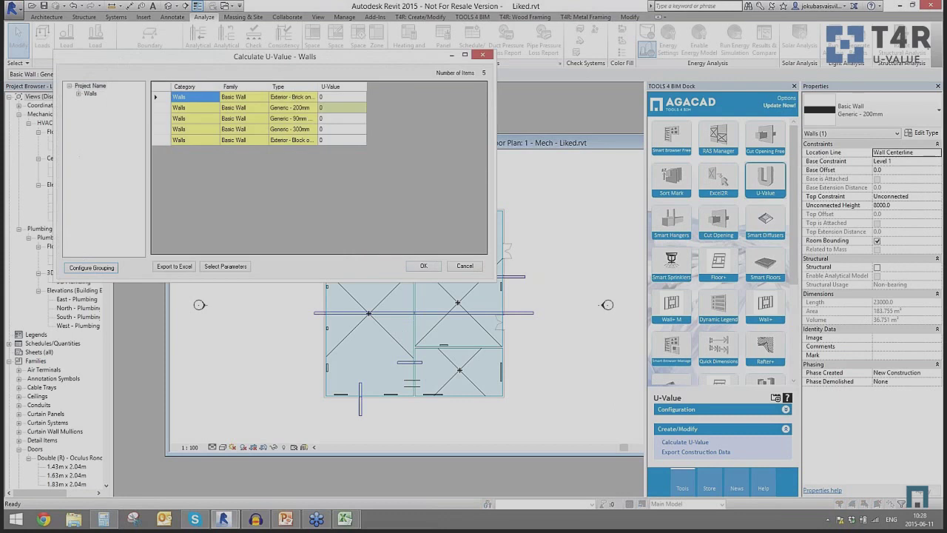
Calculate the U-Value of the Generic - 200mm wall type in the walls table.
{"action": "left_click", "coordinate": [336, 98]}
{"action": "left_click", "coordinate": [336, 119]}
{"action": "left_click", "coordinate": [337, 141]}
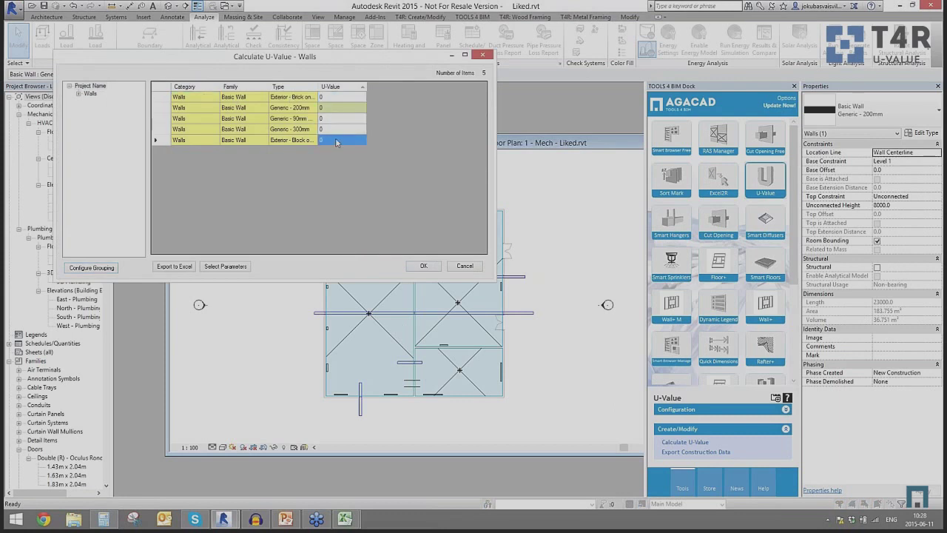
{"action": "left_click", "coordinate": [336, 109]}
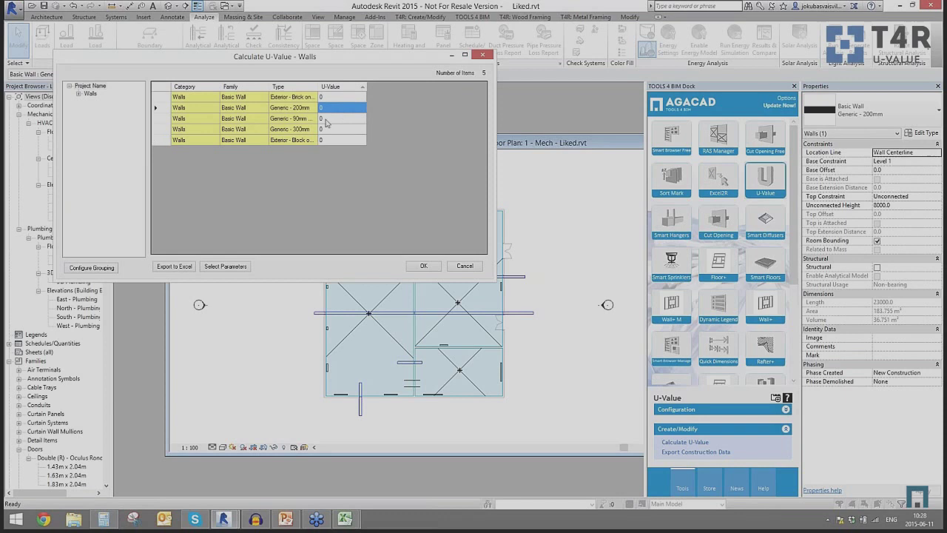
{"action": "right_click", "coordinate": [331, 106]}
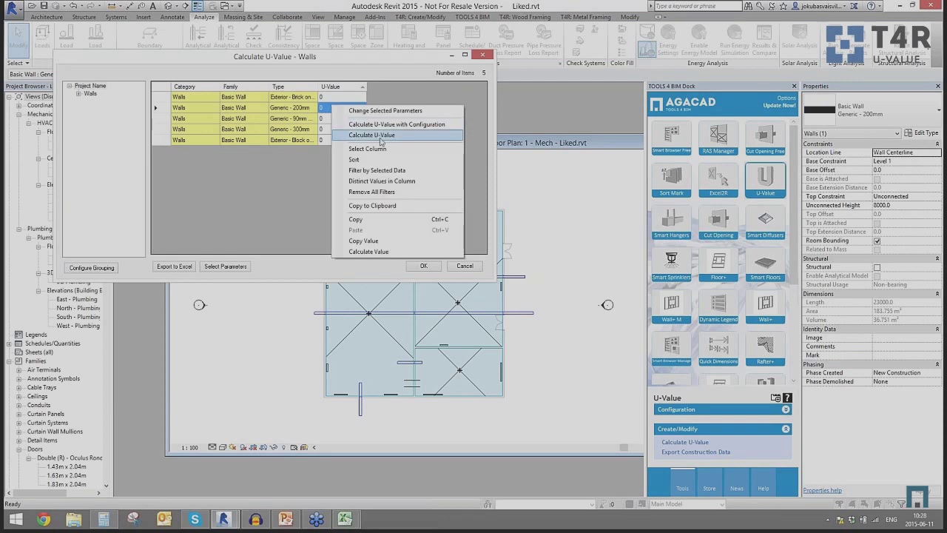
{"action": "left_click", "coordinate": [381, 135]}
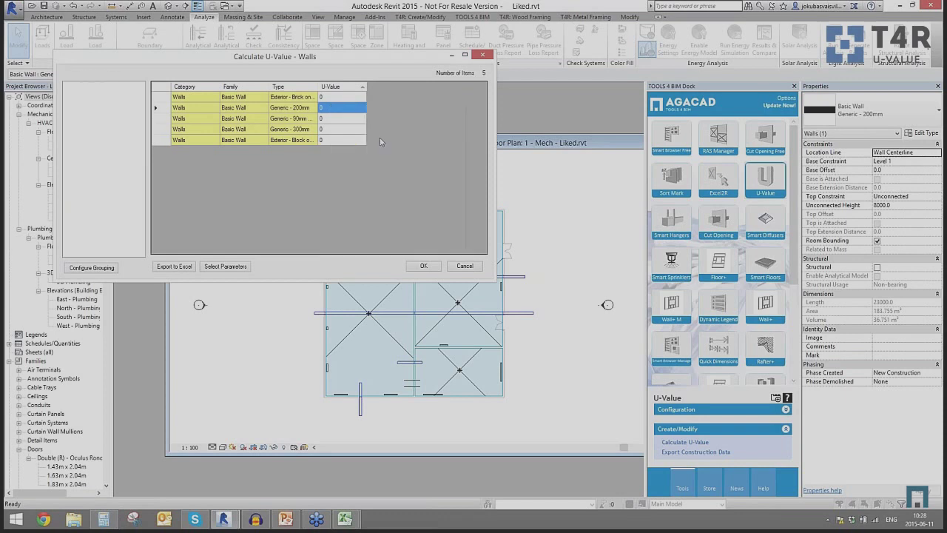
Recalculate the Generic - 200mm U-Value with configuration, keeping Horizontal heat flow and no insulation or air layer, and accept the walls table.
{"action": "left_click", "coordinate": [326, 112]}
{"action": "right_click", "coordinate": [326, 111]}
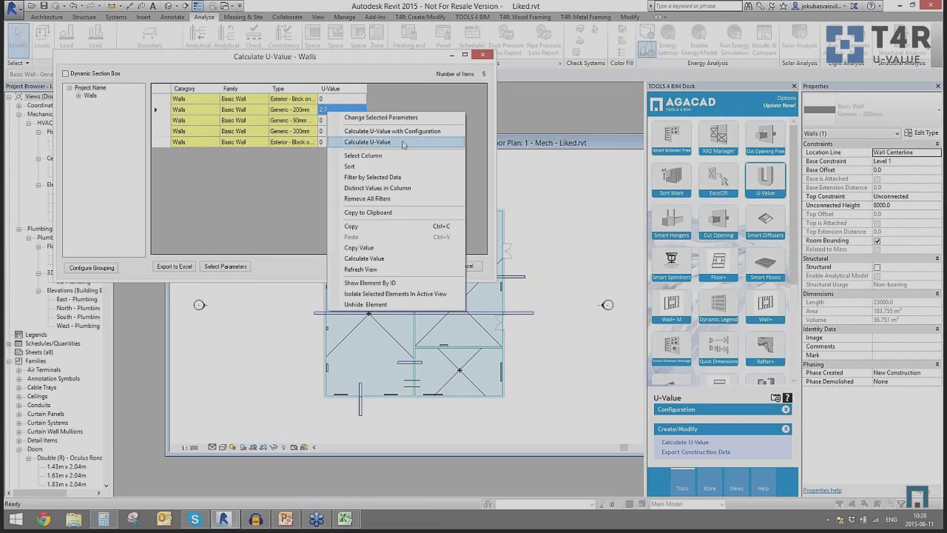
{"action": "left_click", "coordinate": [446, 131]}
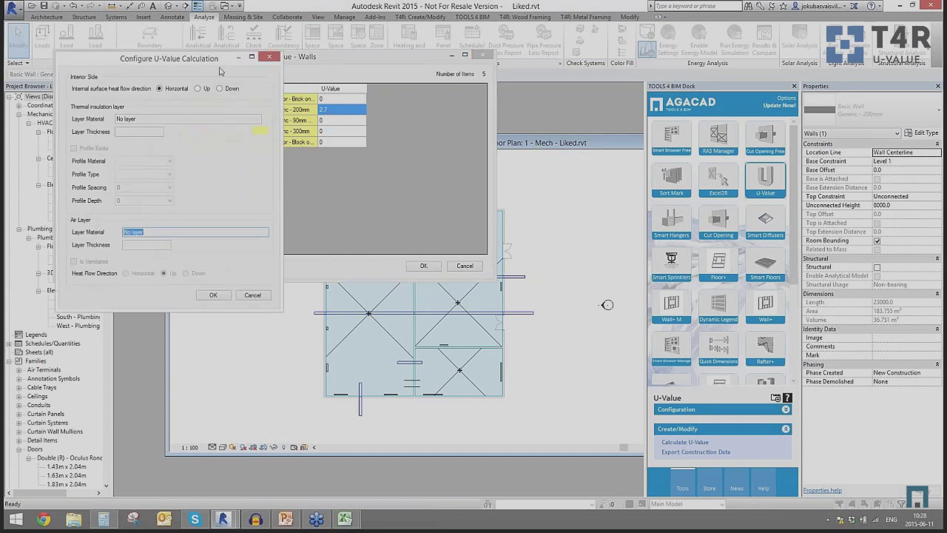
{"action": "left_click_drag", "start_coordinate": [219, 70], "coordinate": [510, 72]}
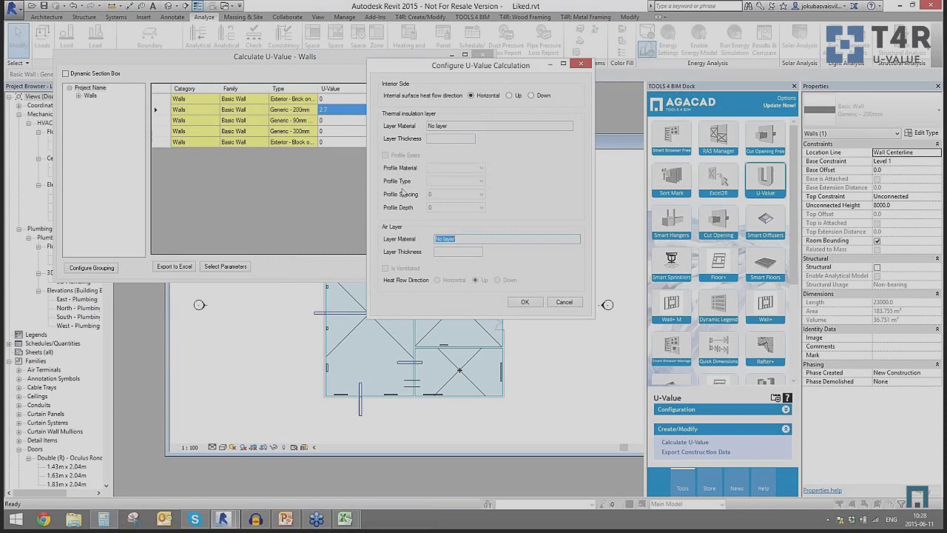
{"action": "left_click", "coordinate": [525, 302]}
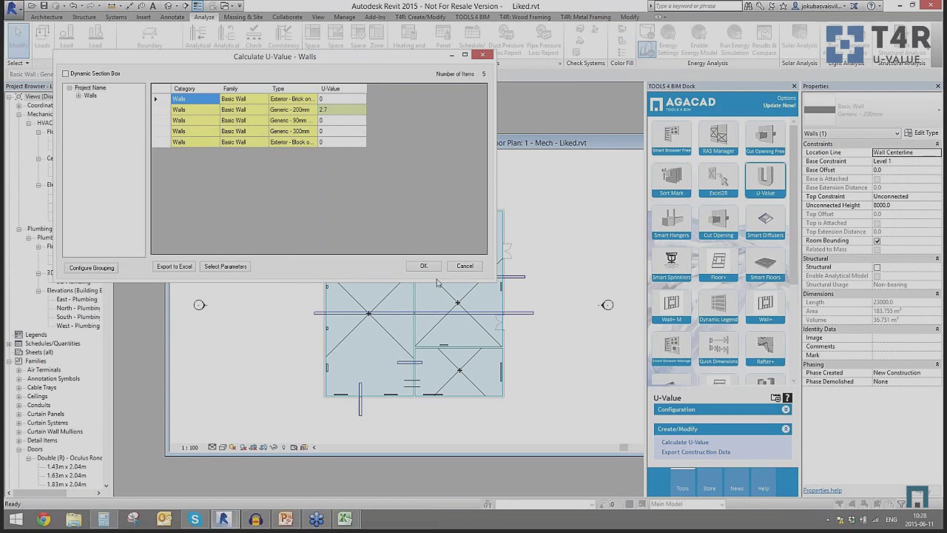
{"action": "left_click", "coordinate": [423, 266]}
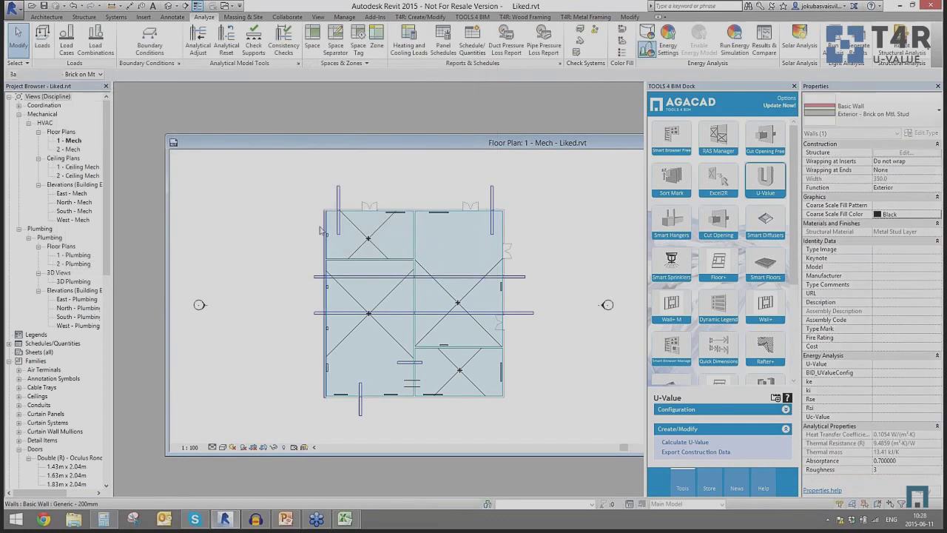
Examine the calculation formula in Type Comments and the U-Value in the Generic - 200mm wall's type properties.
{"action": "left_click", "coordinate": [921, 132]}
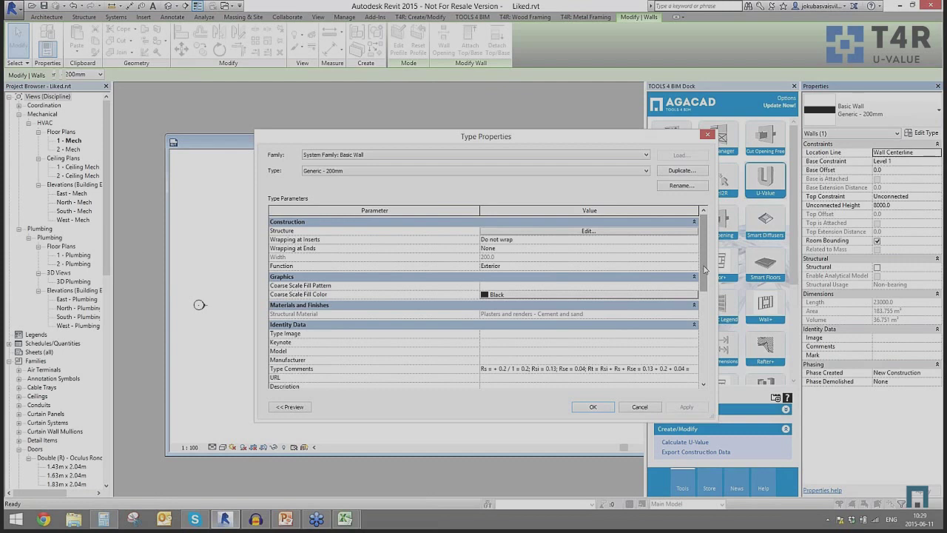
{"action": "left_click_drag", "start_coordinate": [705, 270], "coordinate": [705, 306]}
{"action": "left_click_drag", "start_coordinate": [515, 295], "coordinate": [728, 291]}
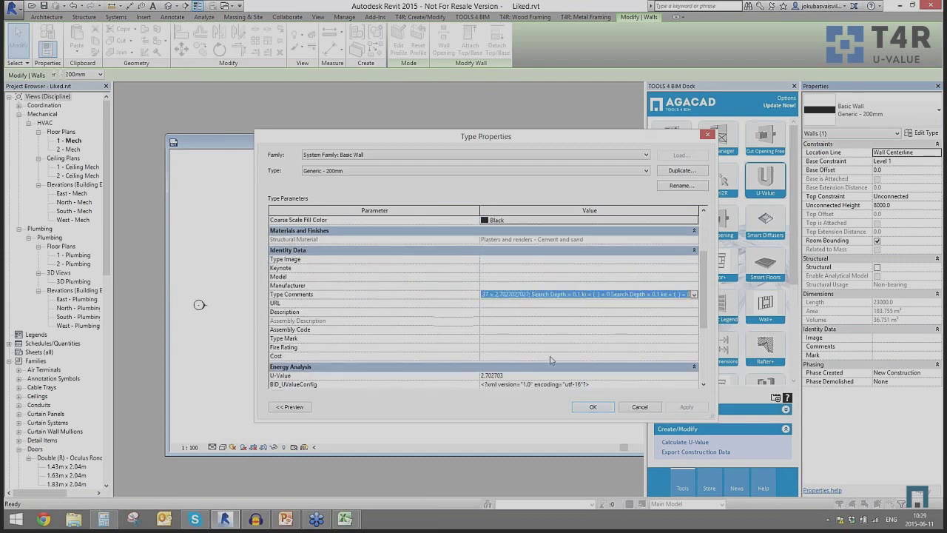
{"action": "left_click", "coordinate": [517, 375]}
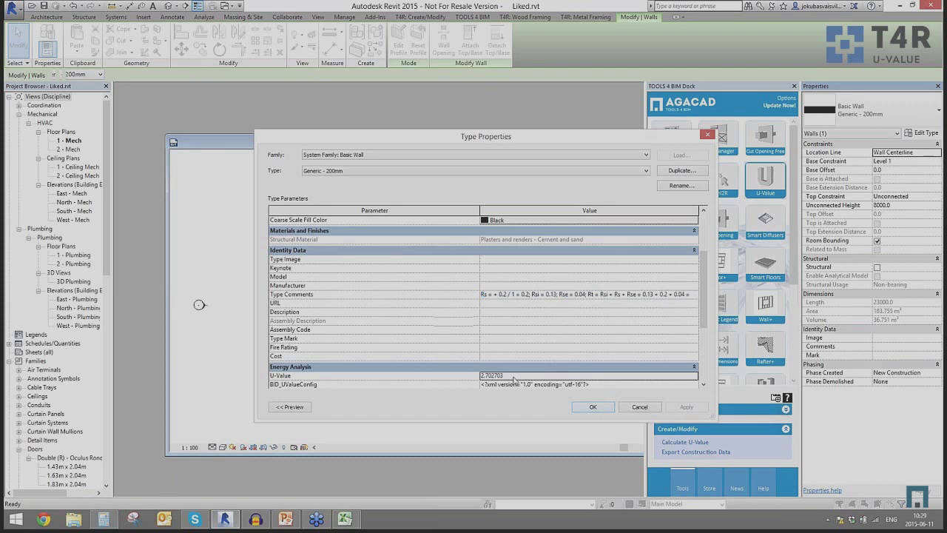
{"action": "left_click", "coordinate": [591, 407]}
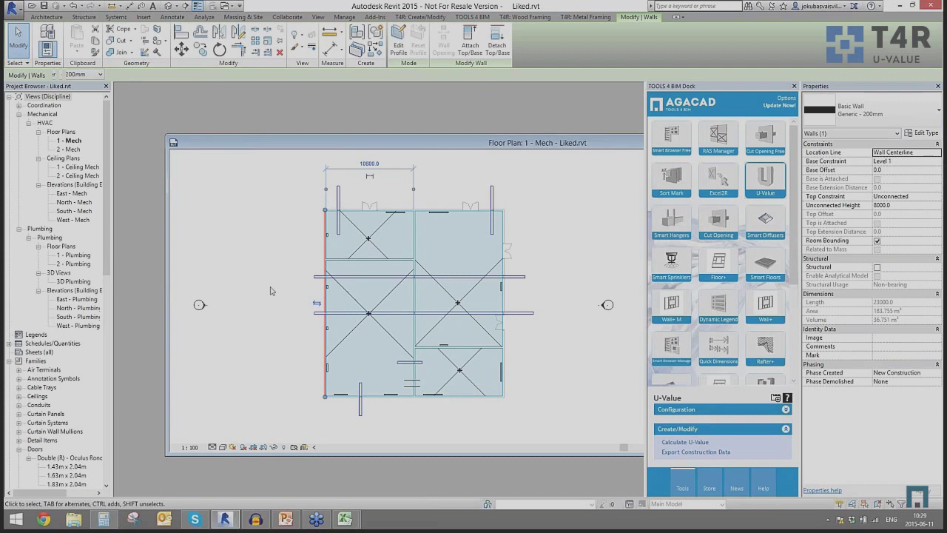
{"action": "key", "text": "Escape"}
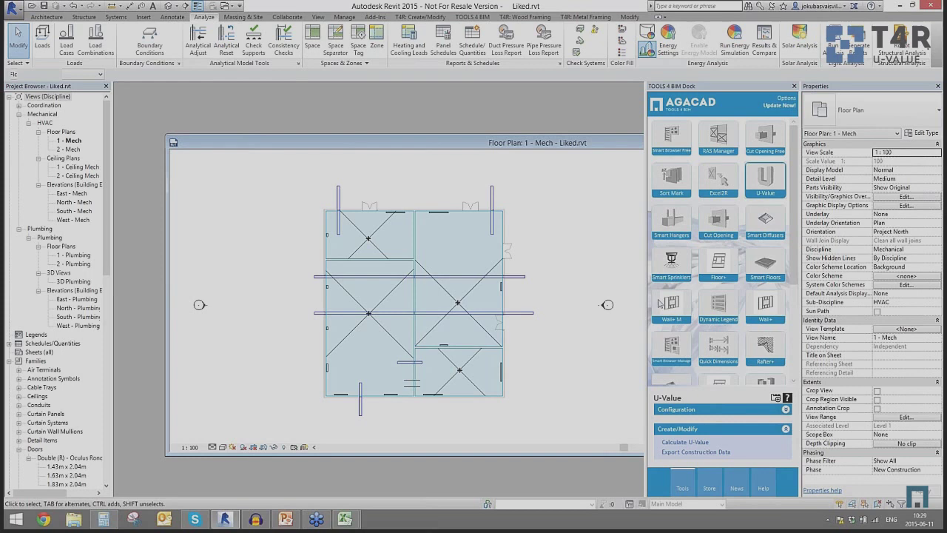
Move the Quick Dimensions tool up beside the Excel2R and U-Value row in the tool dock and open its commands.
{"action": "scroll", "coordinate": [792, 294], "scroll_direction": "down", "scroll_amount": 2}
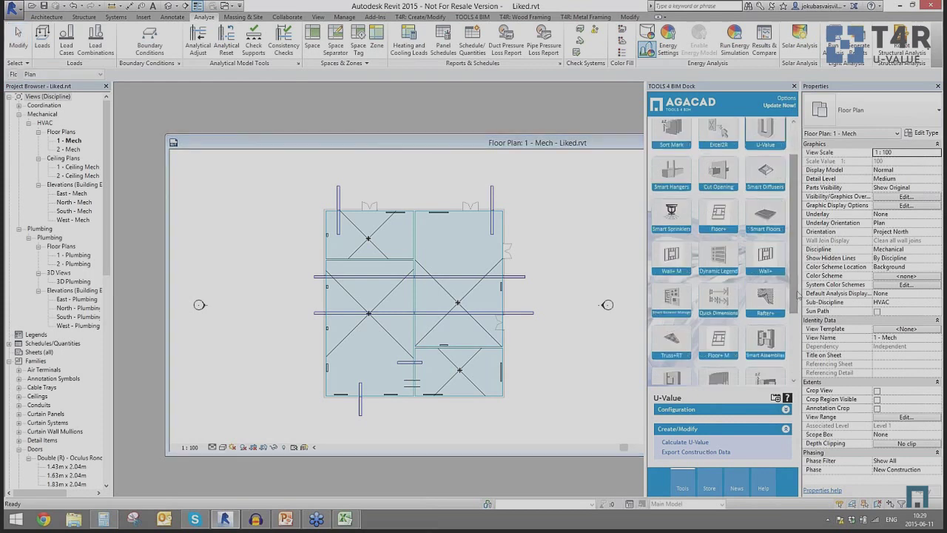
{"action": "scroll", "coordinate": [710, 244], "scroll_direction": "up", "scroll_amount": 2}
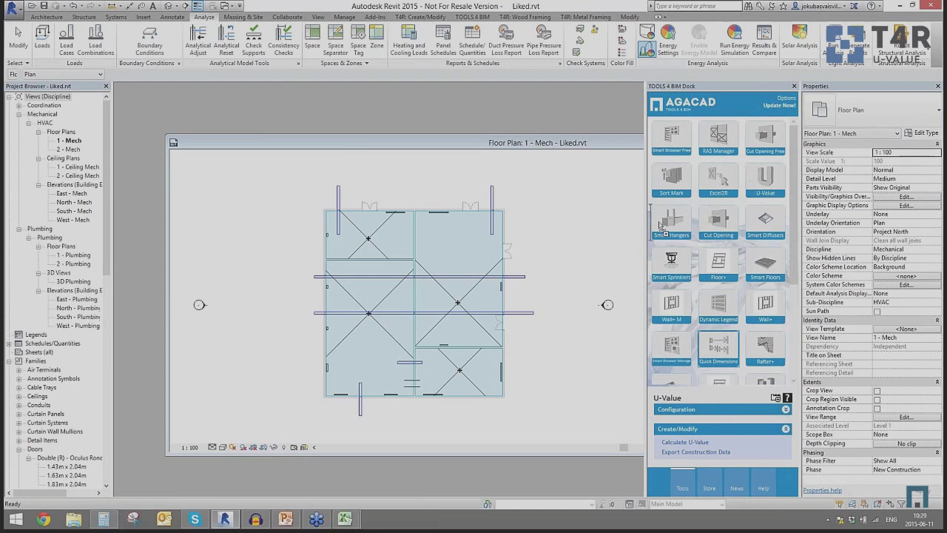
{"action": "left_click_drag", "start_coordinate": [660, 226], "coordinate": [666, 220]}
{"action": "left_click", "coordinate": [669, 221]}
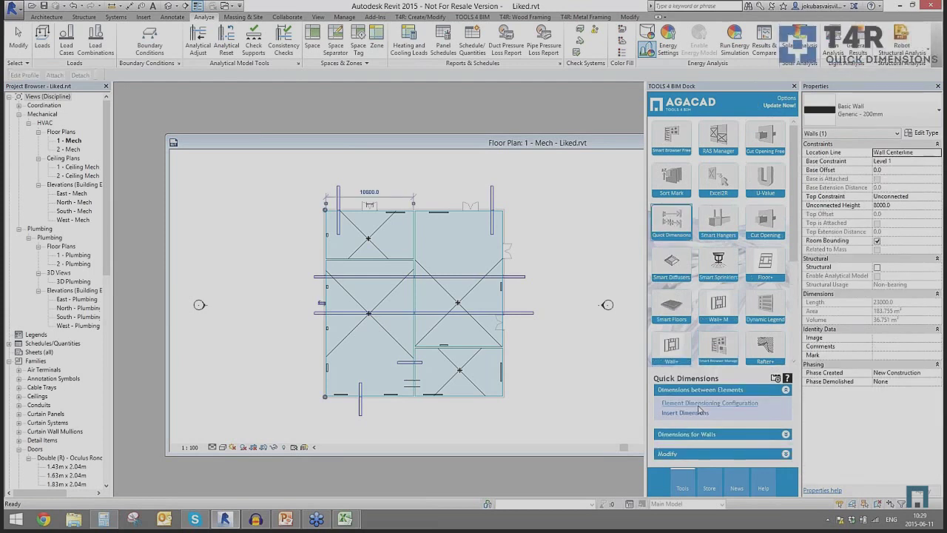
Insert a vertical dimension chain beside the central interior wall using the W and D element configuration for ducts, pipes and walls.
{"action": "left_click", "coordinate": [696, 411]}
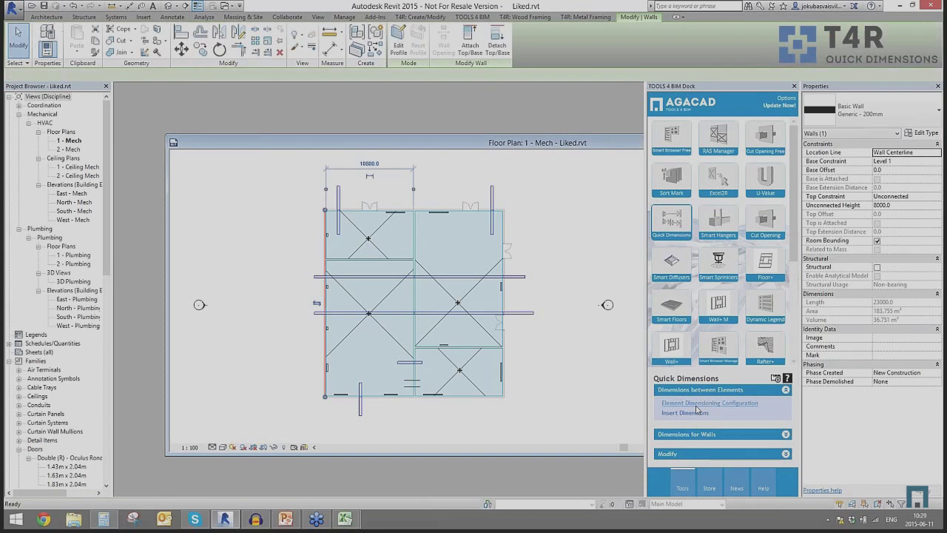
{"action": "left_click_drag", "start_coordinate": [382, 121], "coordinate": [591, 182]}
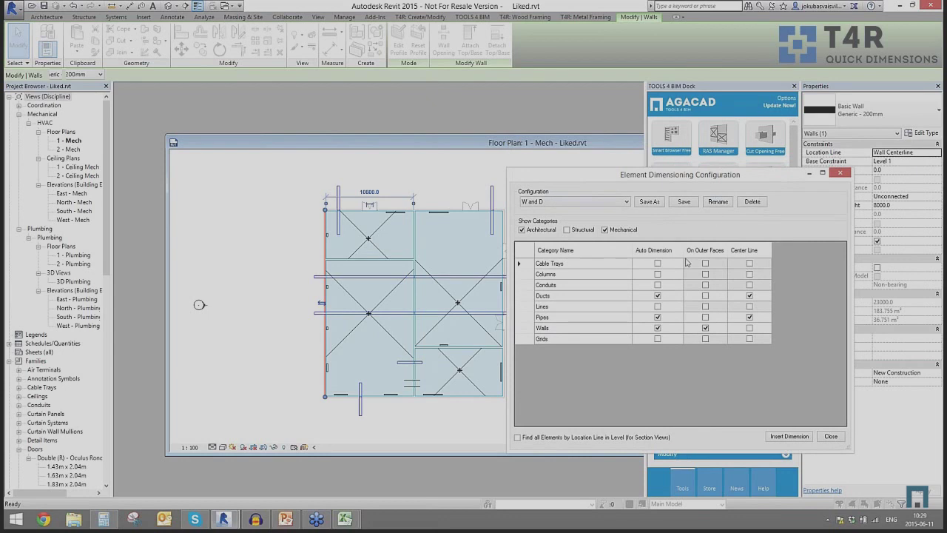
{"action": "left_click", "coordinate": [566, 299]}
{"action": "left_click", "coordinate": [779, 437]}
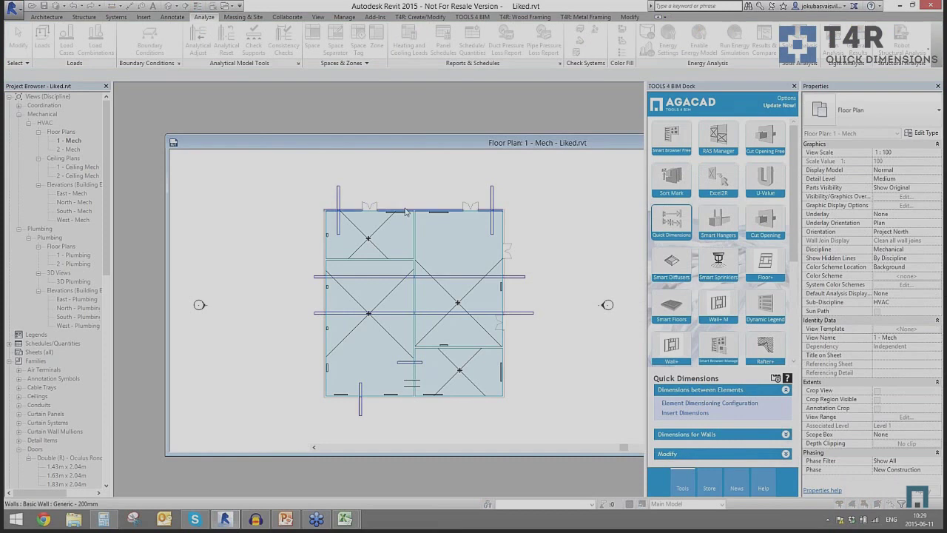
Set the floor plan's view scale to 1:50 so the dimension text of the new chain is easier to read.
{"action": "scroll", "coordinate": [441, 375], "scroll_direction": "up", "scroll_amount": 5}
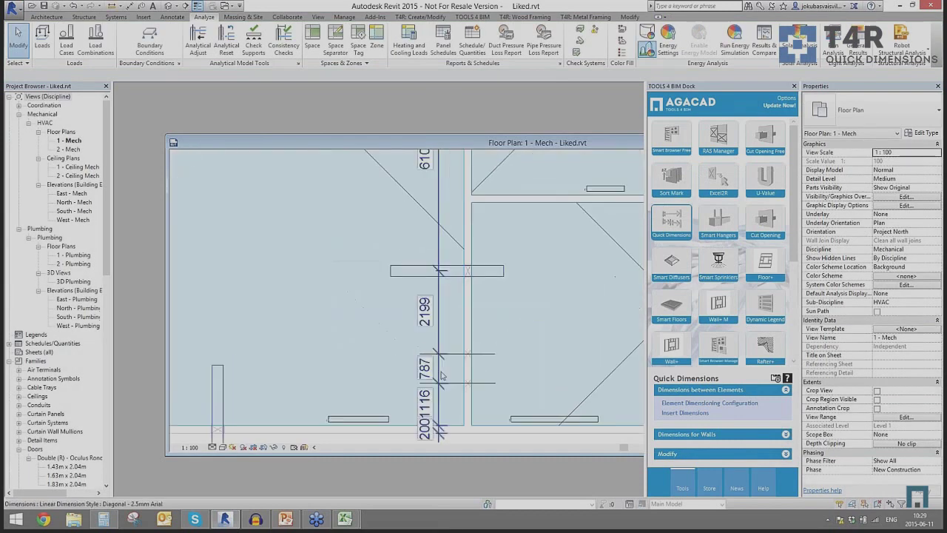
{"action": "scroll", "coordinate": [441, 375], "scroll_direction": "down", "scroll_amount": 4}
{"action": "left_click", "coordinate": [189, 446]}
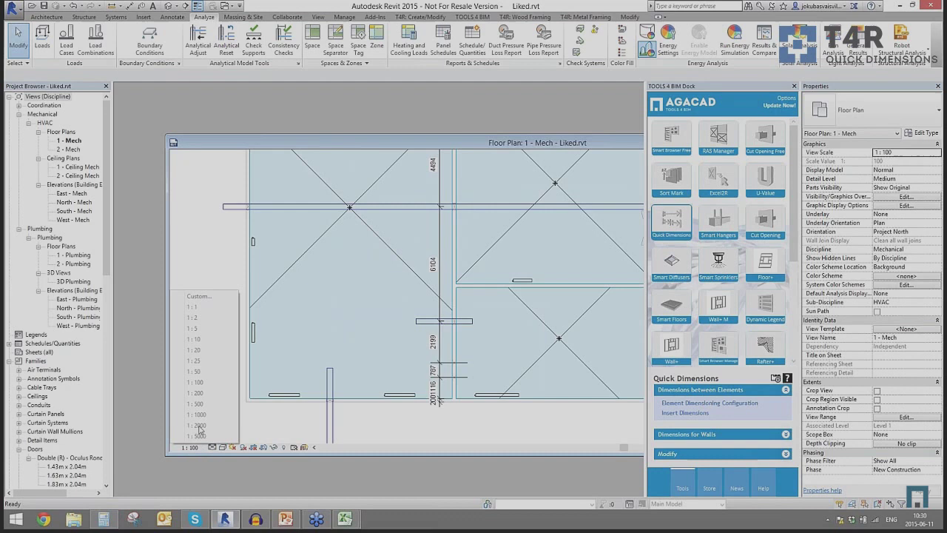
{"action": "left_click", "coordinate": [194, 374]}
{"action": "scroll", "coordinate": [432, 394], "scroll_direction": "up", "scroll_amount": 4}
{"action": "middle_click_drag", "start_coordinate": [480, 401], "coordinate": [484, 390]}
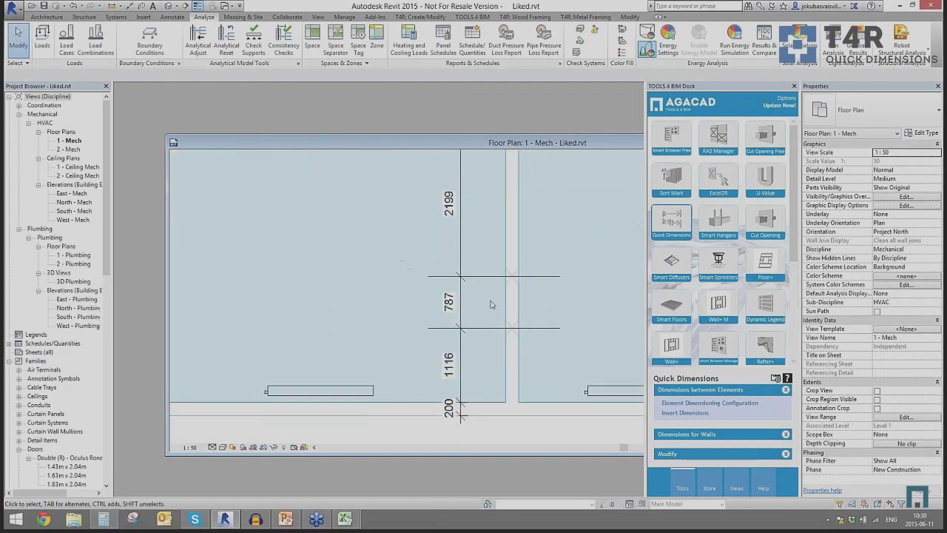
Examine the vertical dimension chain between walls, pipes and ducts along its whole length.
{"action": "scroll", "coordinate": [491, 301], "scroll_direction": "down", "scroll_amount": 2}
{"action": "middle_click_drag", "start_coordinate": [486, 273], "coordinate": [483, 419]}
{"action": "middle_click_drag", "start_coordinate": [481, 220], "coordinate": [496, 184]}
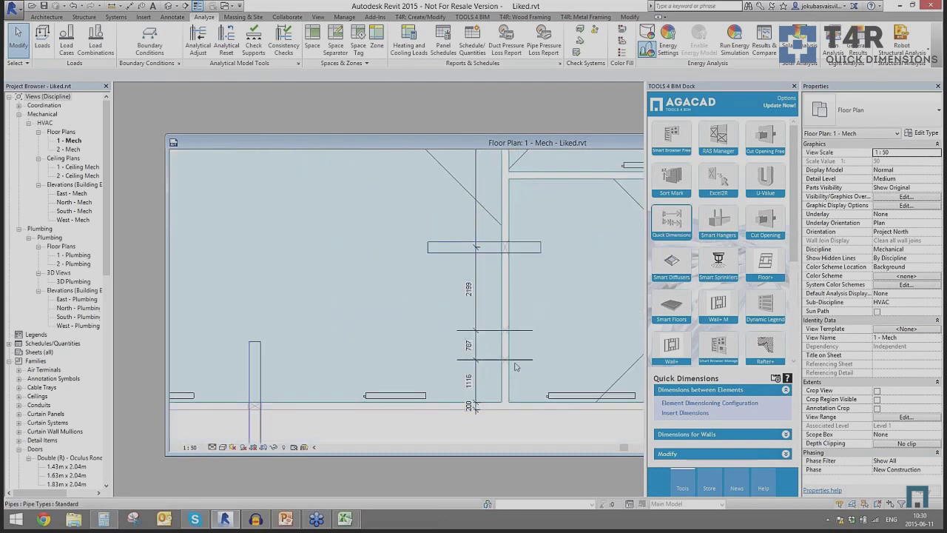
{"action": "middle_click_drag", "start_coordinate": [483, 222], "coordinate": [486, 316]}
{"action": "middle_click_drag", "start_coordinate": [485, 204], "coordinate": [483, 419]}
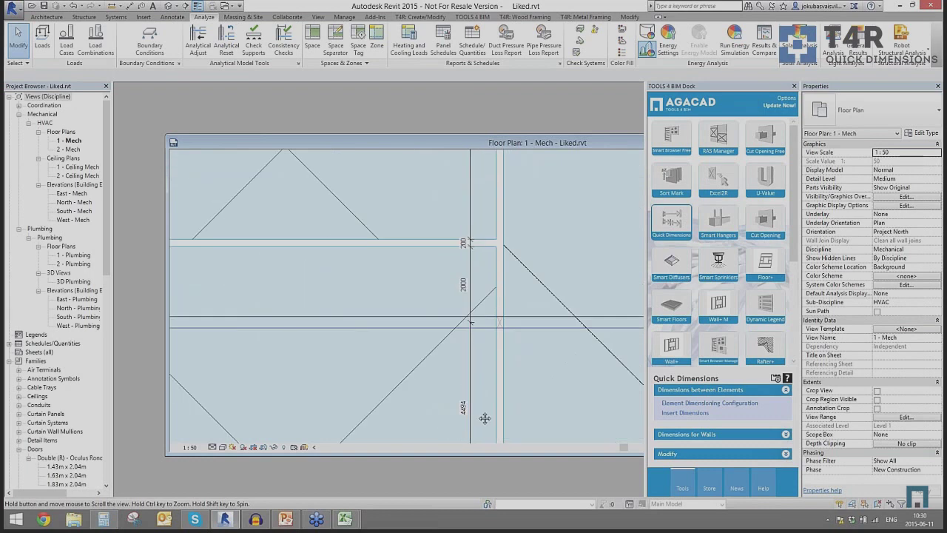
{"action": "middle_click_drag", "start_coordinate": [492, 251], "coordinate": [494, 412]}
{"action": "middle_click_drag", "start_coordinate": [498, 281], "coordinate": [492, 314]}
{"action": "scroll", "coordinate": [492, 314], "scroll_direction": "down", "scroll_amount": 5}
{"action": "scroll", "coordinate": [503, 351], "scroll_direction": "up", "scroll_amount": 2}
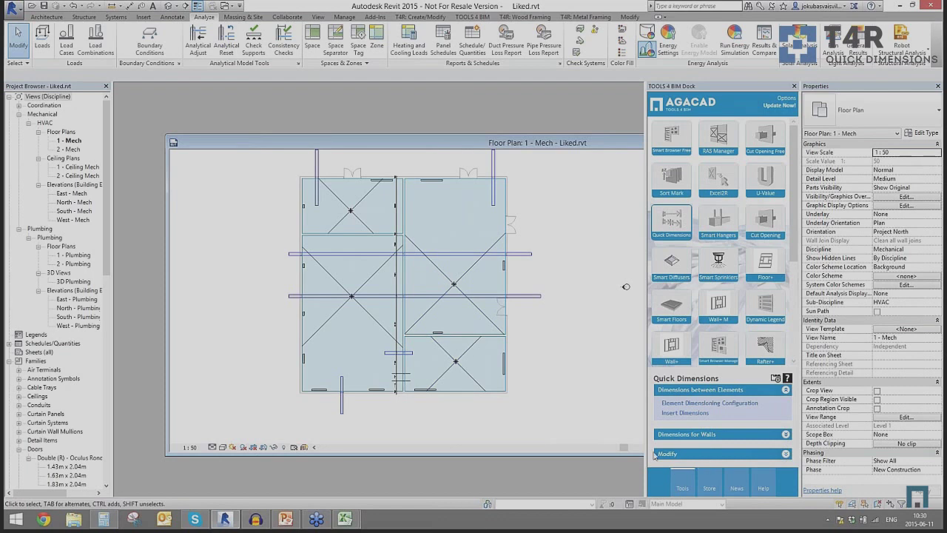
Insert joined dimension chains for the east exterior wall using the Walls (Internal Dimensioning) configuration.
{"action": "left_click", "coordinate": [686, 433]}
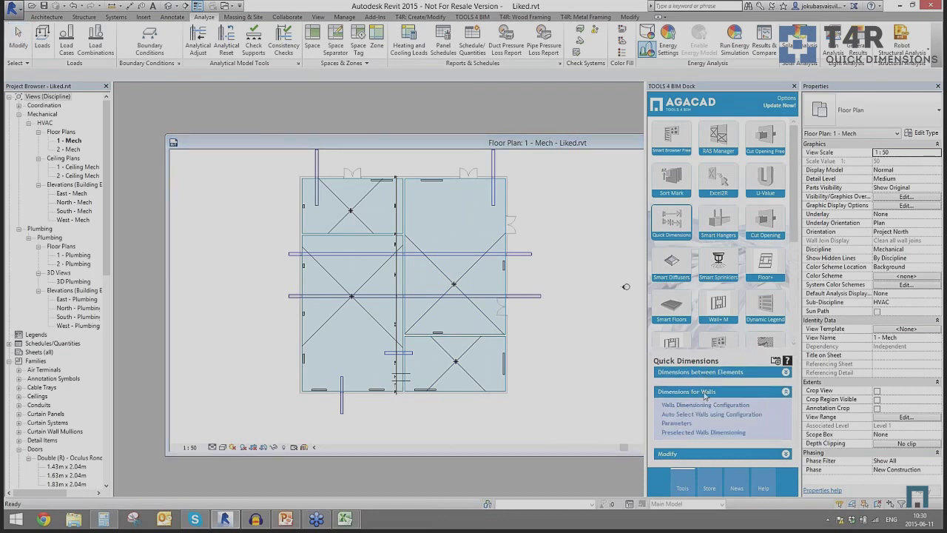
{"action": "left_click", "coordinate": [704, 406]}
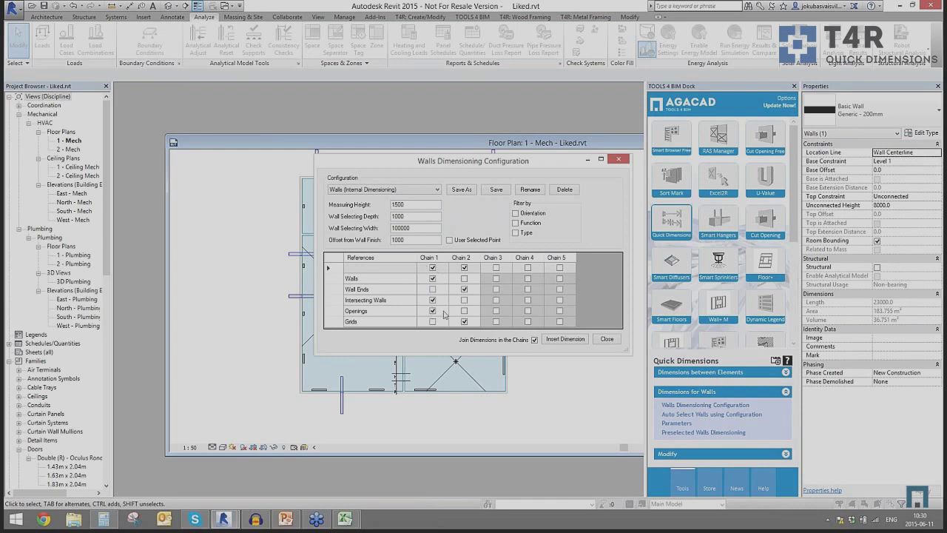
{"action": "left_click", "coordinate": [564, 339]}
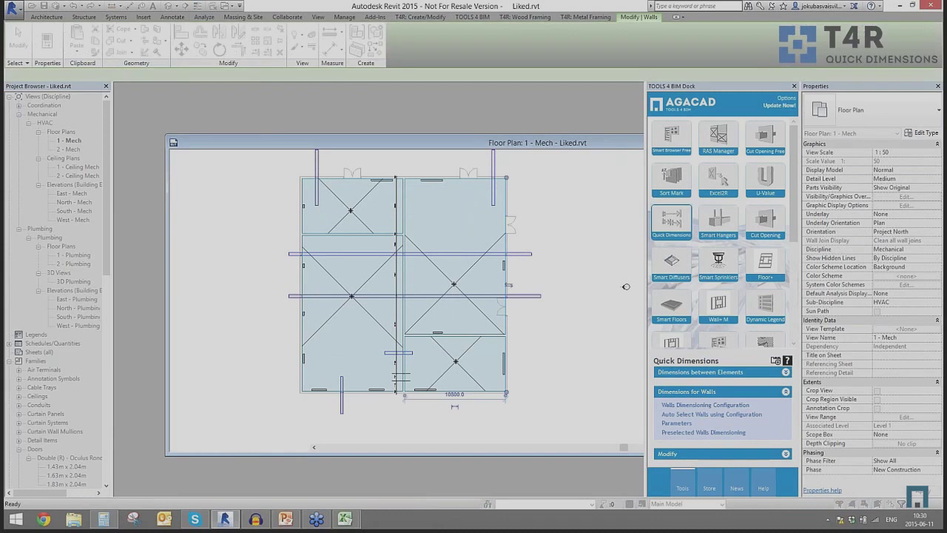
Examine the east wall's opening, intersecting-wall and overall dimensions, and compare them with the interior dimension chain.
{"action": "scroll", "coordinate": [528, 304], "scroll_direction": "up", "scroll_amount": 2}
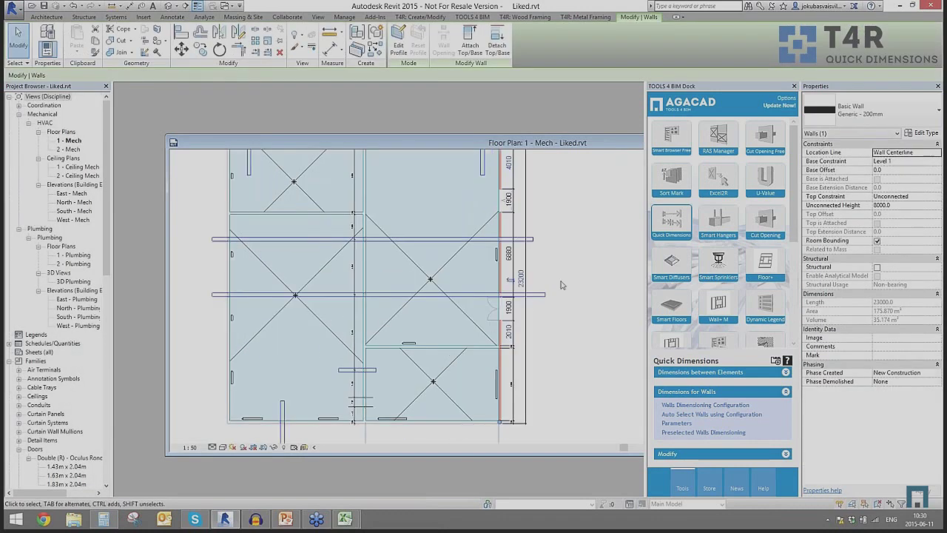
{"action": "scroll", "coordinate": [516, 291], "scroll_direction": "up", "scroll_amount": 4}
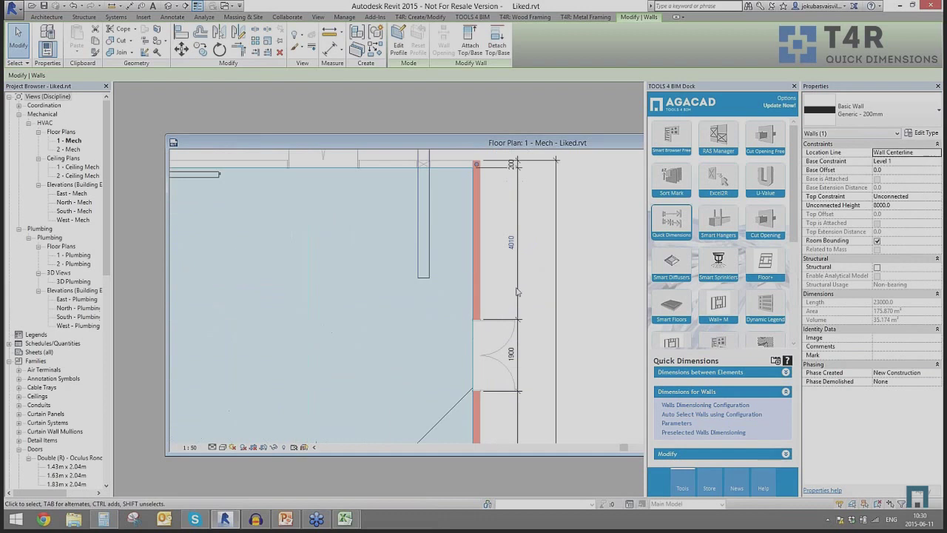
{"action": "middle_click_drag", "start_coordinate": [532, 355], "coordinate": [459, 264]}
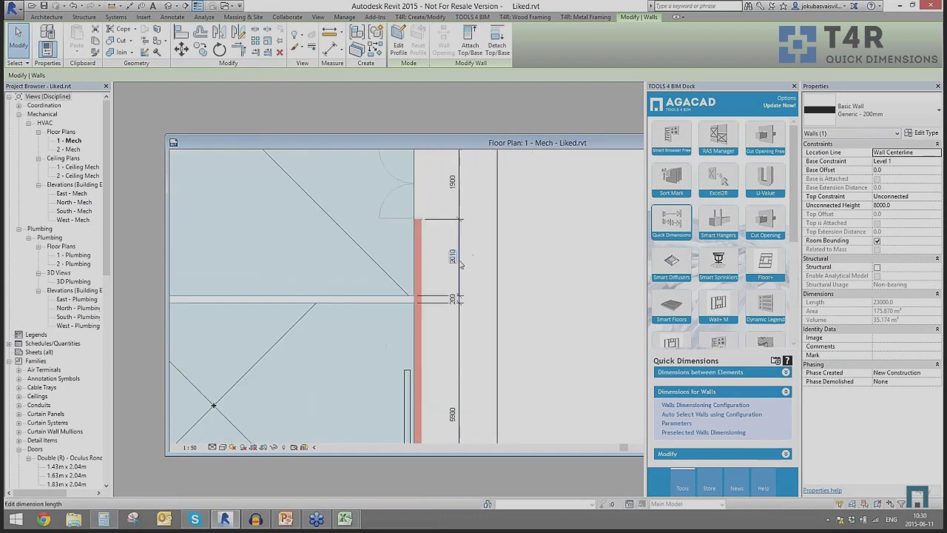
{"action": "scroll", "coordinate": [459, 264], "scroll_direction": "down", "scroll_amount": 4}
{"action": "middle_click_drag", "start_coordinate": [469, 378], "coordinate": [470, 325]}
{"action": "left_click", "coordinate": [505, 383]}
{"action": "scroll", "coordinate": [396, 311], "scroll_direction": "down", "scroll_amount": 3}
{"action": "middle_click_drag", "start_coordinate": [361, 298], "coordinate": [430, 341]}
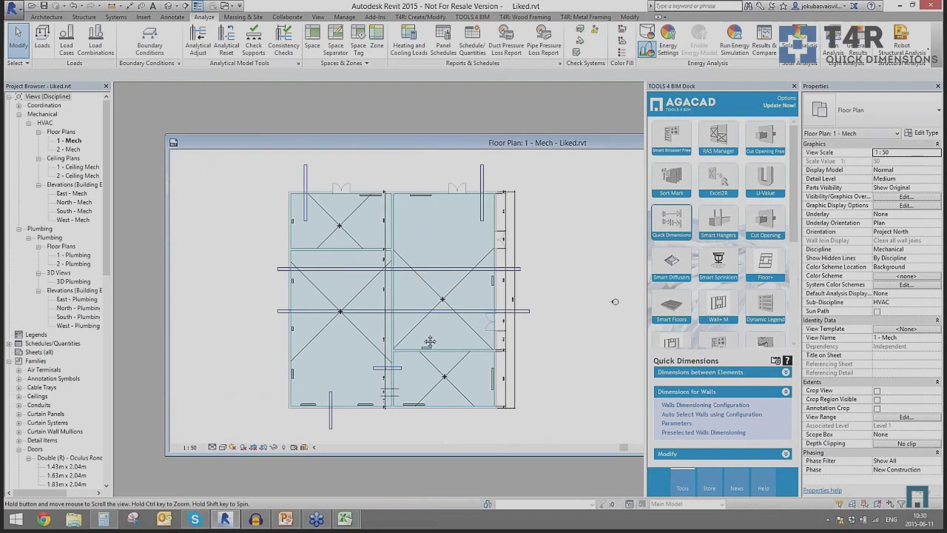
{"action": "scroll", "coordinate": [378, 355], "scroll_direction": "up", "scroll_amount": 5}
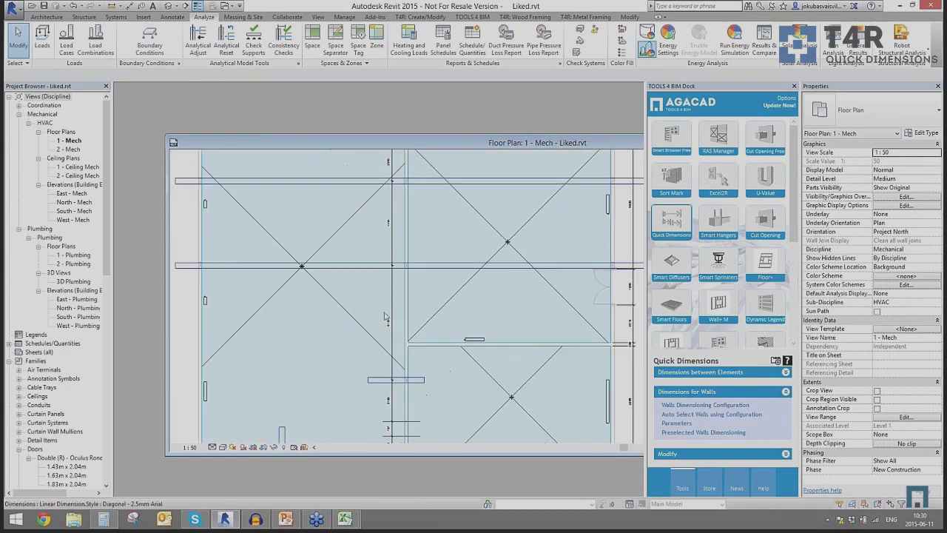
{"action": "middle_click_drag", "start_coordinate": [389, 182], "coordinate": [414, 362]}
{"action": "middle_click_drag", "start_coordinate": [435, 302], "coordinate": [461, 218]}
{"action": "scroll", "coordinate": [478, 393], "scroll_direction": "down", "scroll_amount": 4}
{"action": "middle_click_drag", "start_coordinate": [482, 376], "coordinate": [455, 344]}
{"action": "scroll", "coordinate": [447, 424], "scroll_direction": "up", "scroll_amount": 1}
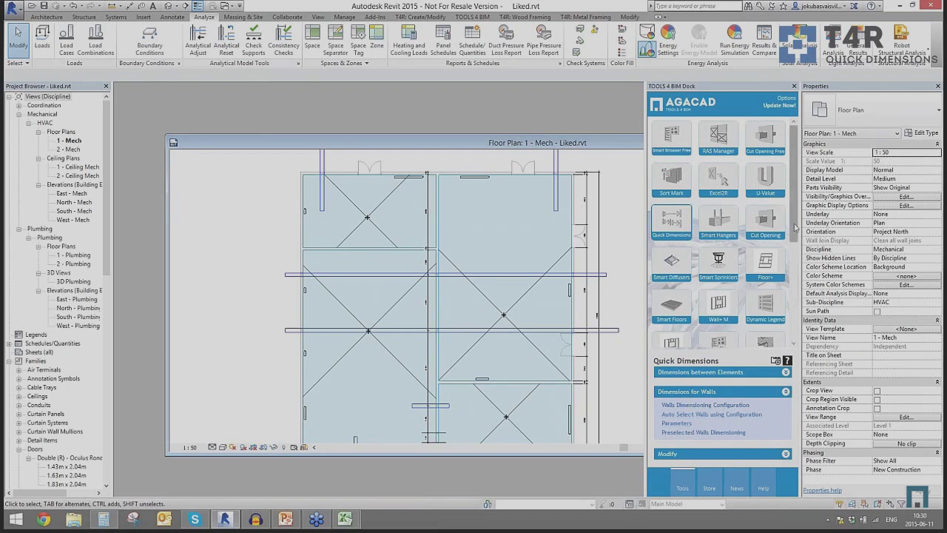
Move the Dynamic Legend tool beside Quick Dimensions in the tool dock and open its online eHelp page.
{"action": "scroll", "coordinate": [795, 227], "scroll_direction": "down", "scroll_amount": 2}
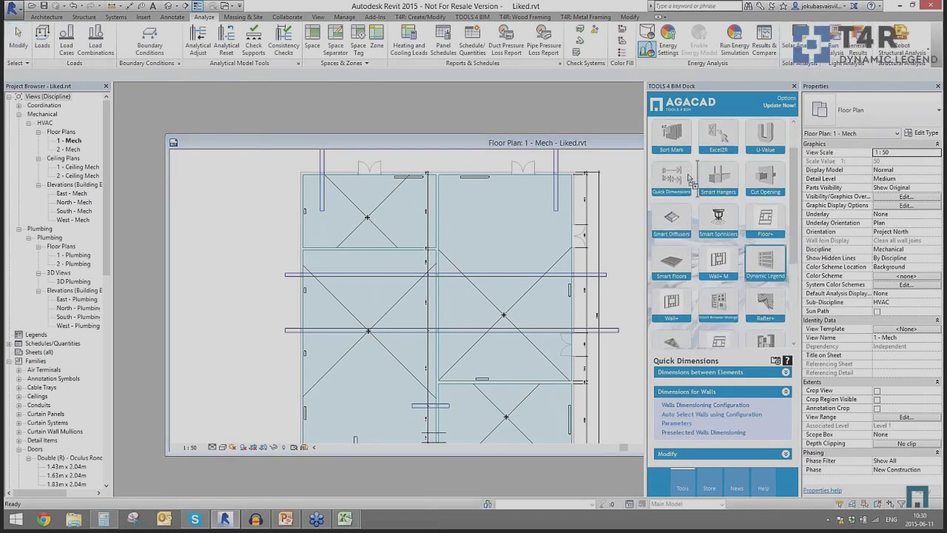
{"action": "left_click_drag", "start_coordinate": [689, 180], "coordinate": [694, 182]}
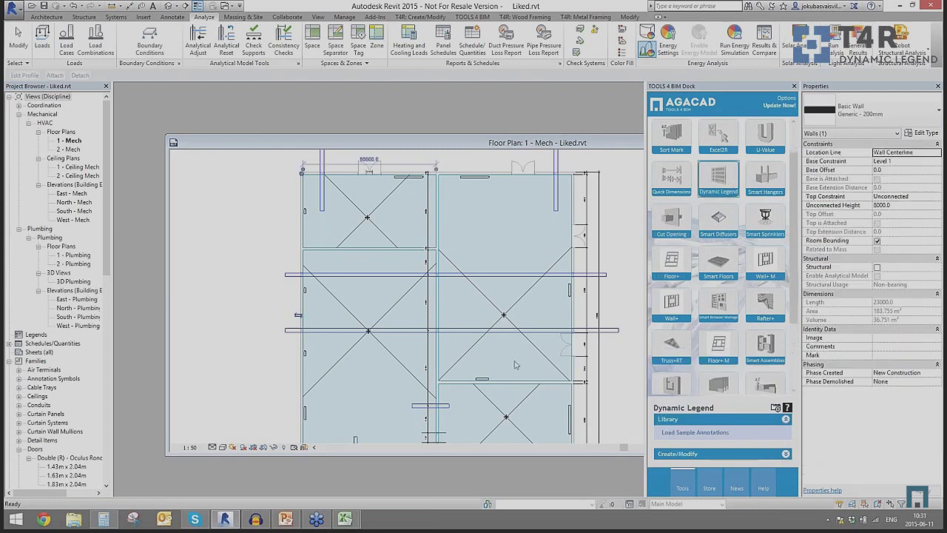
{"action": "left_click", "coordinate": [787, 408]}
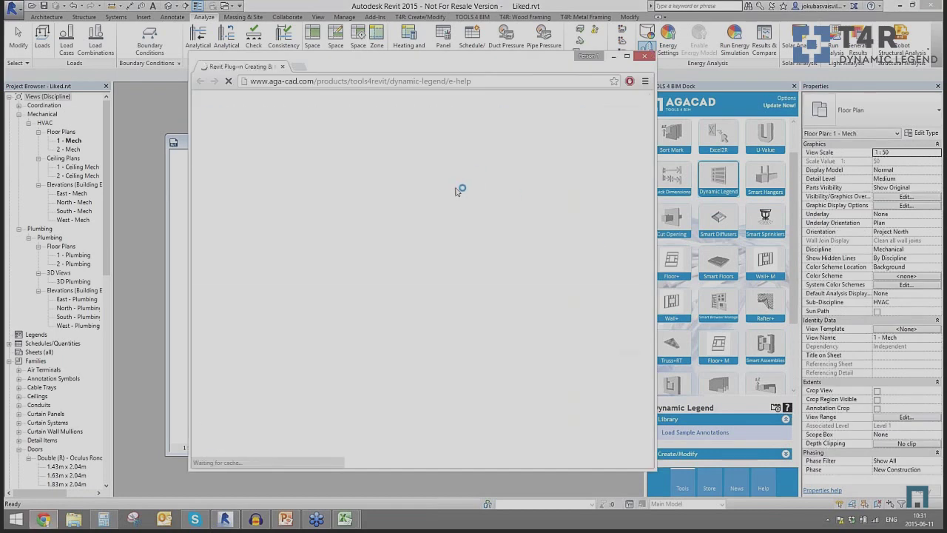
Download and open the Dynamic Legend PDF guide, and read its Preparation page on copying sample blocks from a sample project.
{"action": "scroll", "coordinate": [356, 274], "scroll_direction": "down", "scroll_amount": 2}
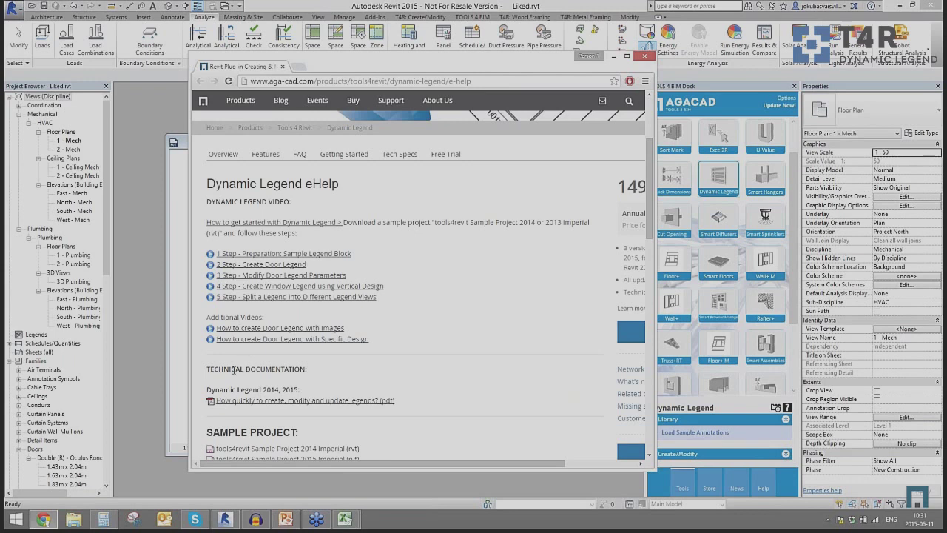
{"action": "scroll", "coordinate": [234, 369], "scroll_direction": "down", "scroll_amount": 2}
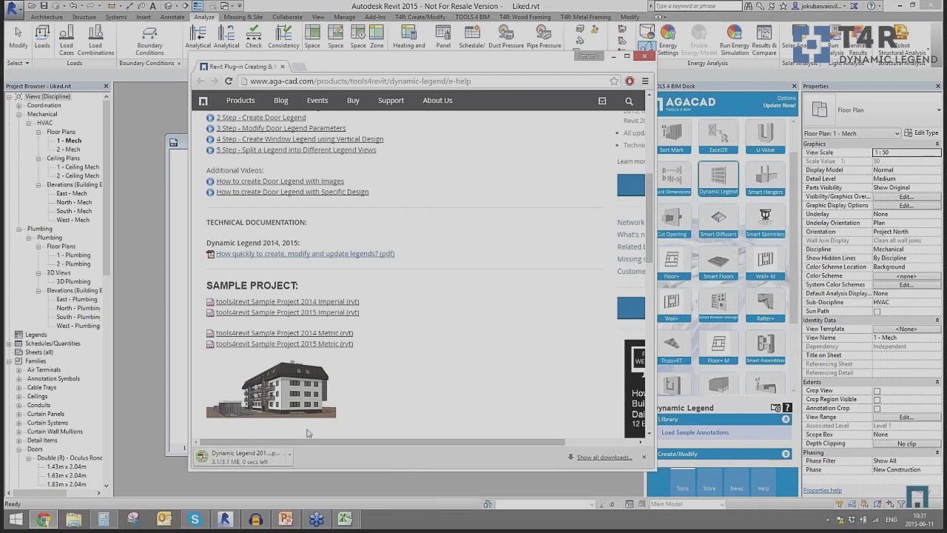
{"action": "left_click", "coordinate": [256, 457]}
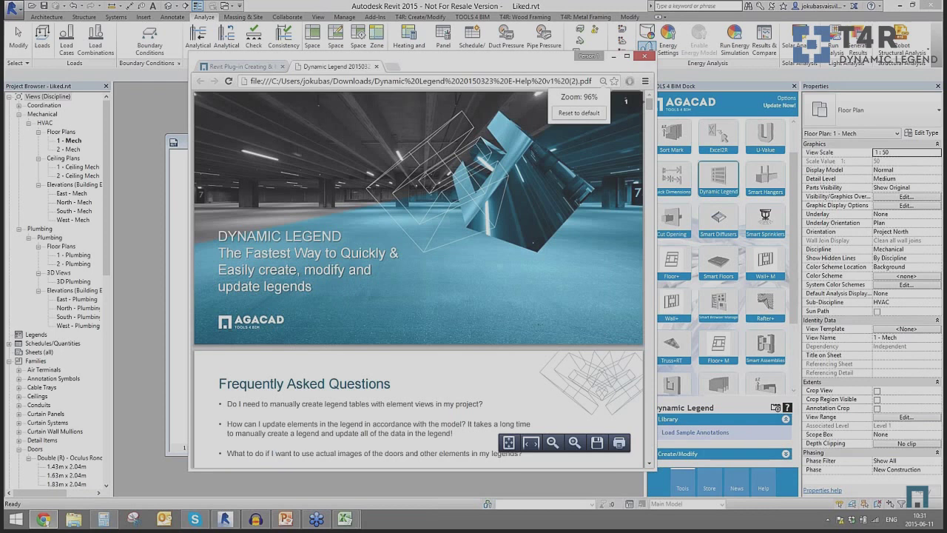
{"action": "scroll", "coordinate": [395, 275], "scroll_direction": "down", "scroll_amount": 20}
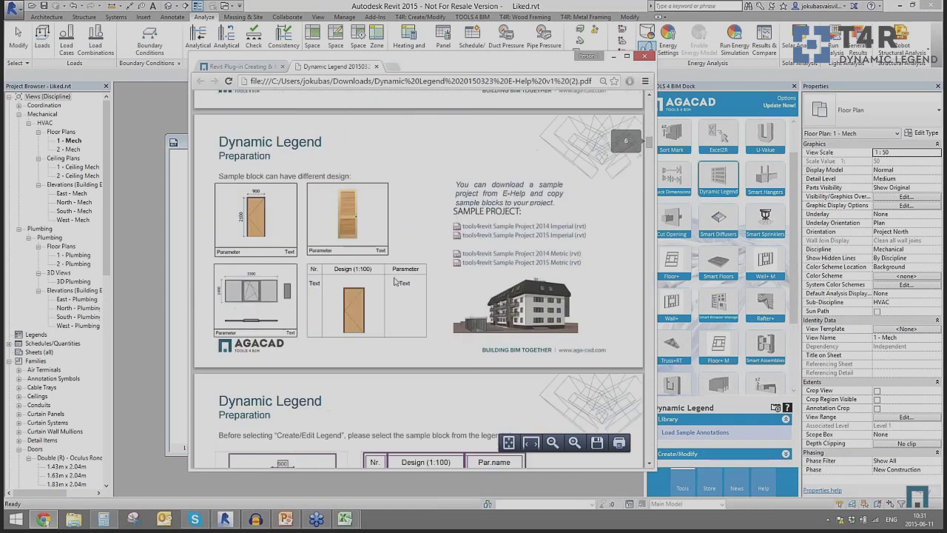
{"action": "scroll", "coordinate": [408, 281], "scroll_direction": "down", "scroll_amount": 15}
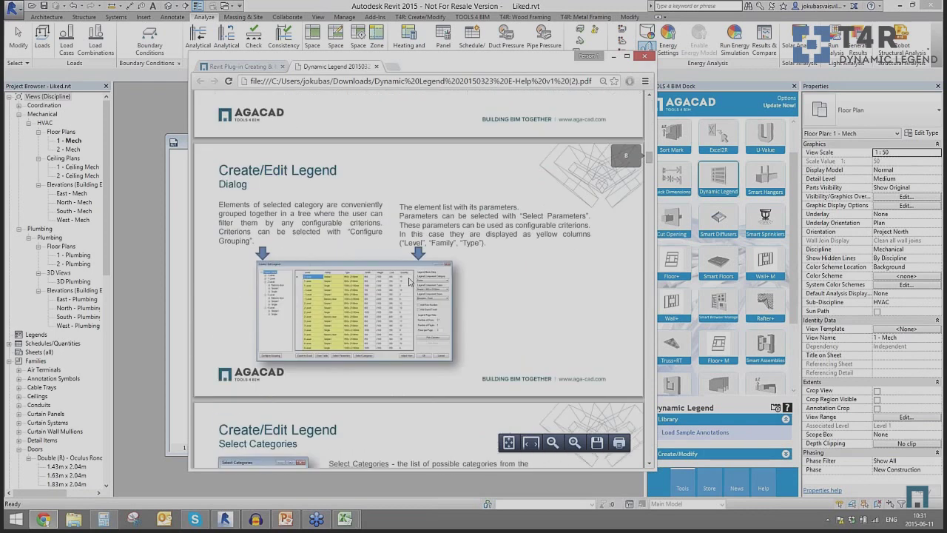
{"action": "scroll", "coordinate": [408, 282], "scroll_direction": "up", "scroll_amount": 12}
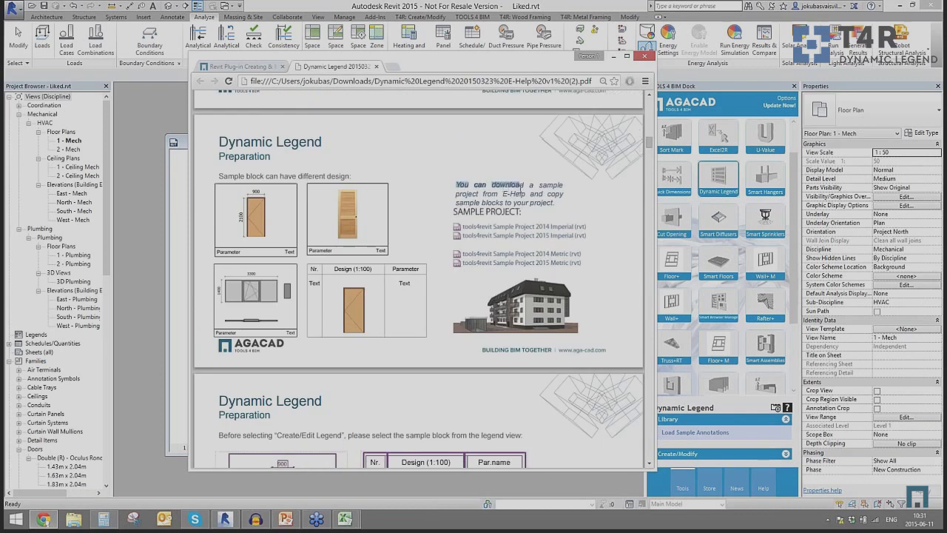
{"action": "mouse_move", "coordinate": [521, 186]}
{"action": "left_mouse_down"}
{"action": "mouse_move", "coordinate": [562, 183]}
{"action": "mouse_move", "coordinate": [522, 202]}
{"action": "left_mouse_up"}
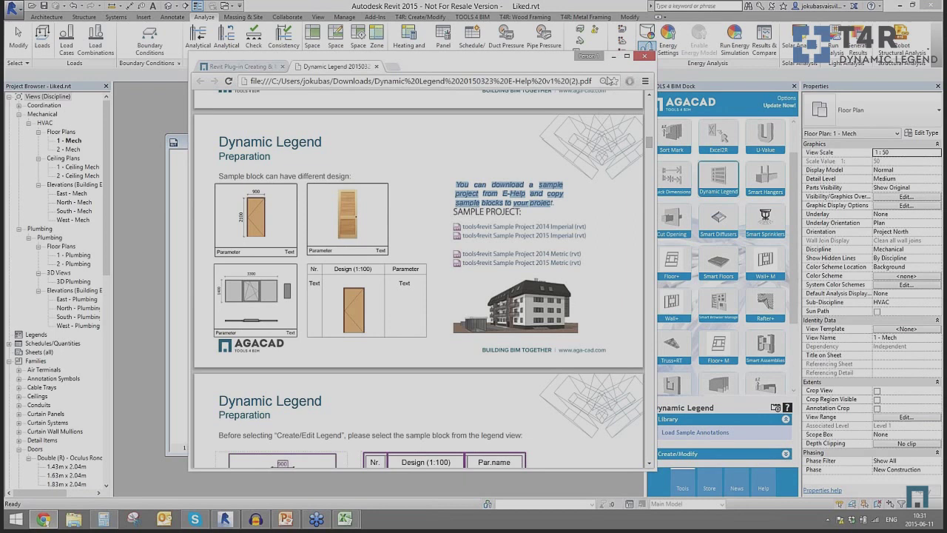
Download the tools4revit Sample Project 2015 Metric from the eHelp page and switch back to Revit.
{"action": "left_click", "coordinate": [233, 66]}
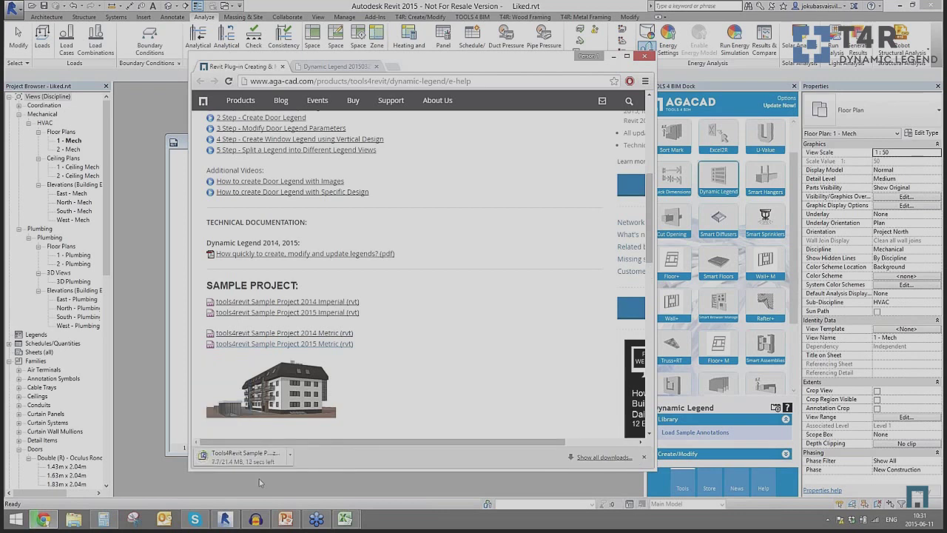
{"action": "left_click", "coordinate": [613, 56]}
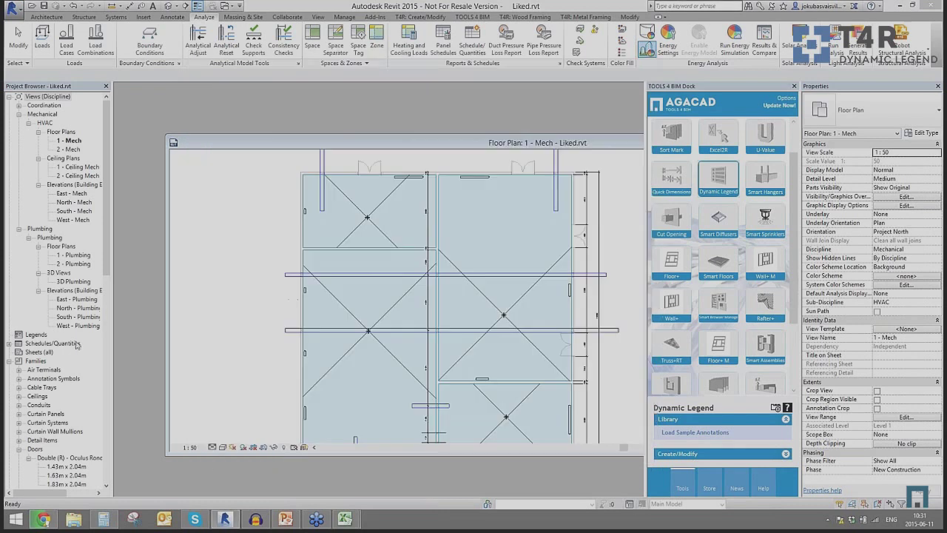
Create a new legend view named Legend 1 at a scale of 1:50.
{"action": "right_click", "coordinate": [38, 334]}
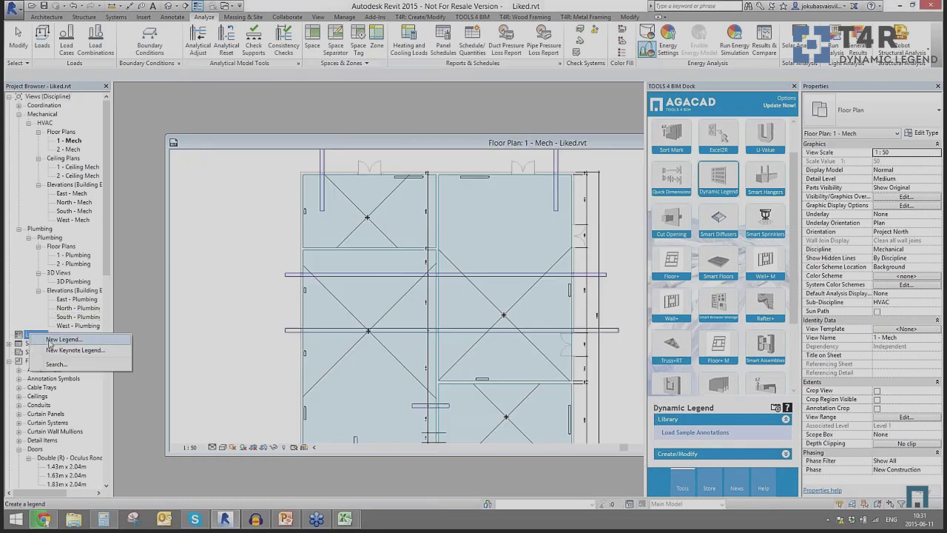
{"action": "left_click", "coordinate": [50, 340]}
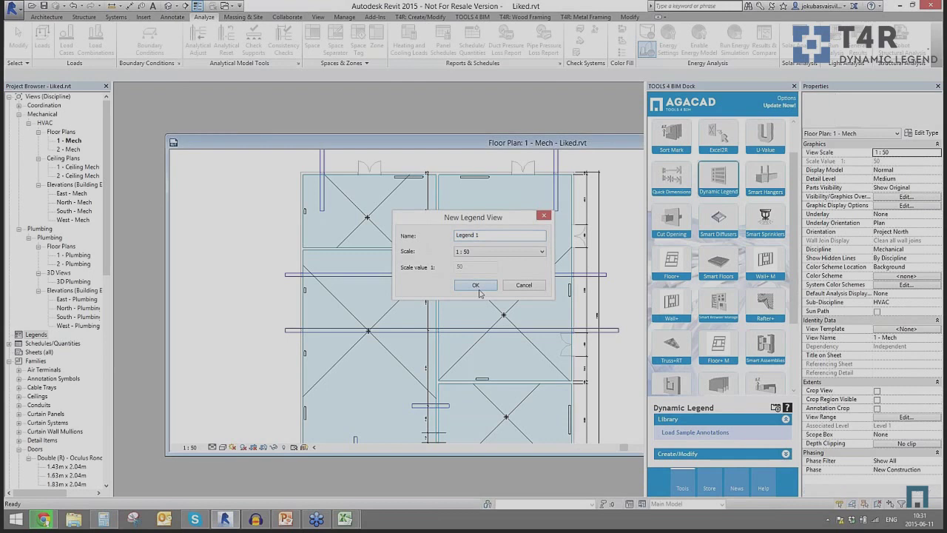
{"action": "left_click", "coordinate": [478, 287]}
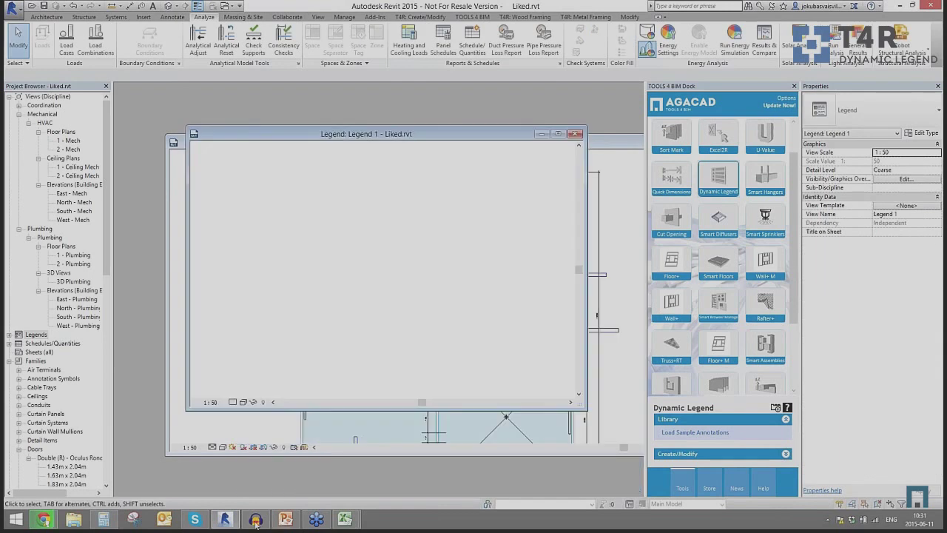
Open the downloaded sample project archive and extract Tools4Revit Sample Project 2015 Metric.rvt to the desktop, replacing the existing file.
{"action": "left_click", "coordinate": [46, 521]}
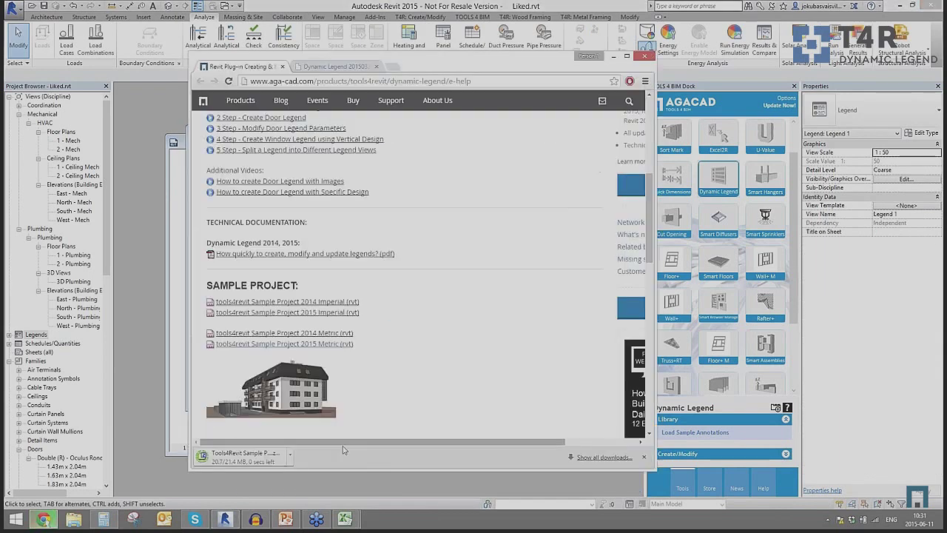
{"action": "left_click", "coordinate": [285, 463]}
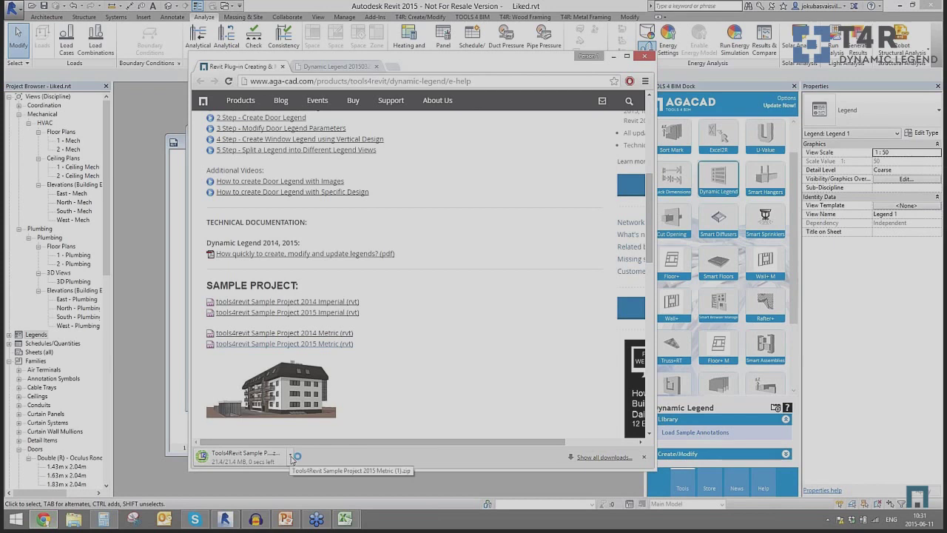
{"action": "left_click", "coordinate": [904, 6]}
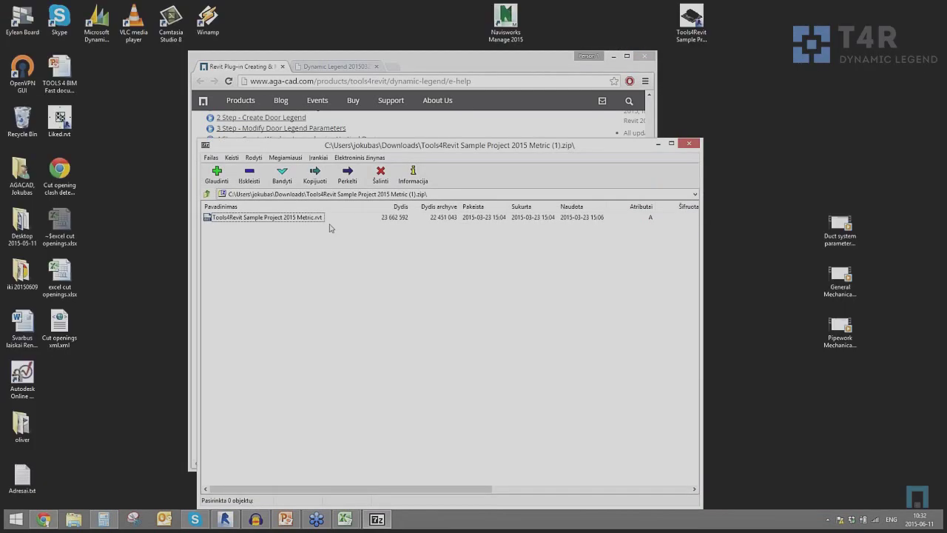
{"action": "left_click_drag", "start_coordinate": [72, 367], "coordinate": [104, 395]}
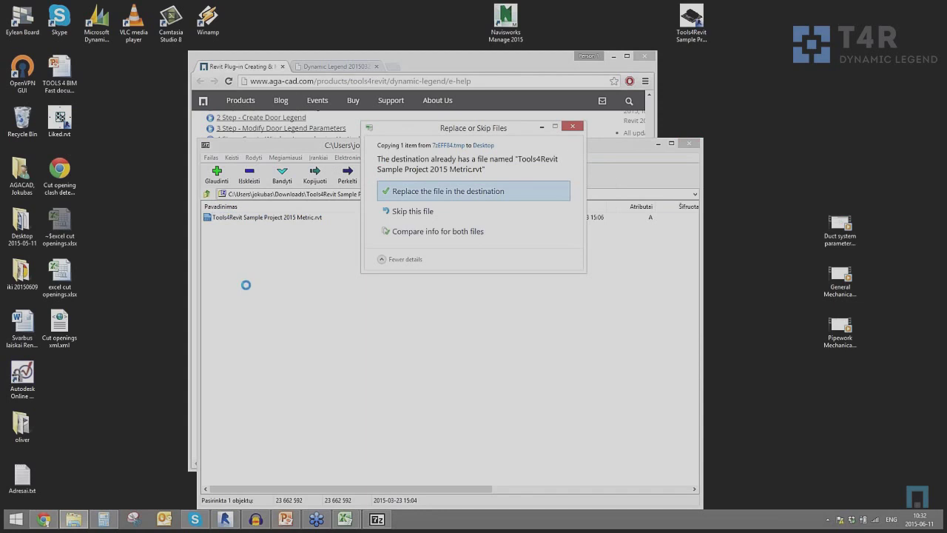
{"action": "left_click", "coordinate": [455, 194]}
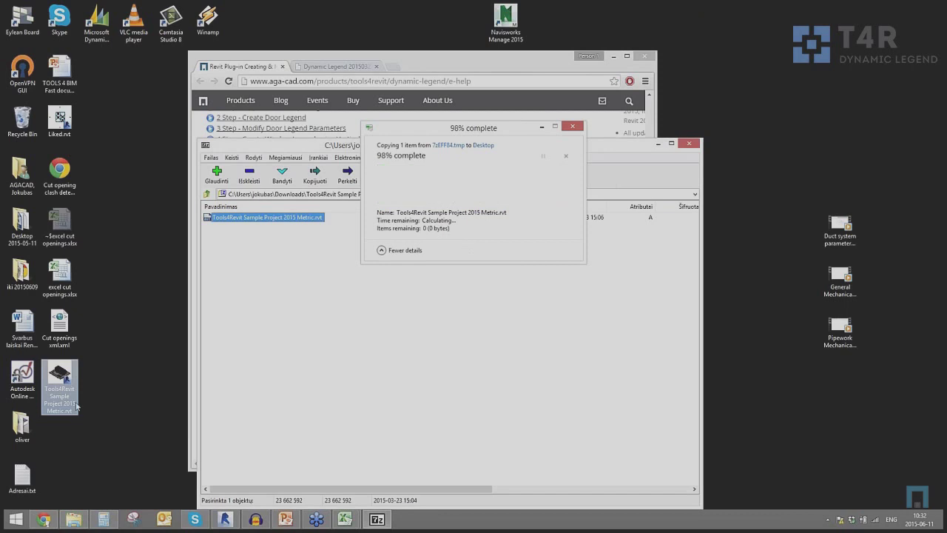
Open the extracted Tools4Revit sample project in Revit and display its DL Sample Block Horizontal legend.
{"action": "left_click_drag", "start_coordinate": [59, 384], "coordinate": [323, 245]}
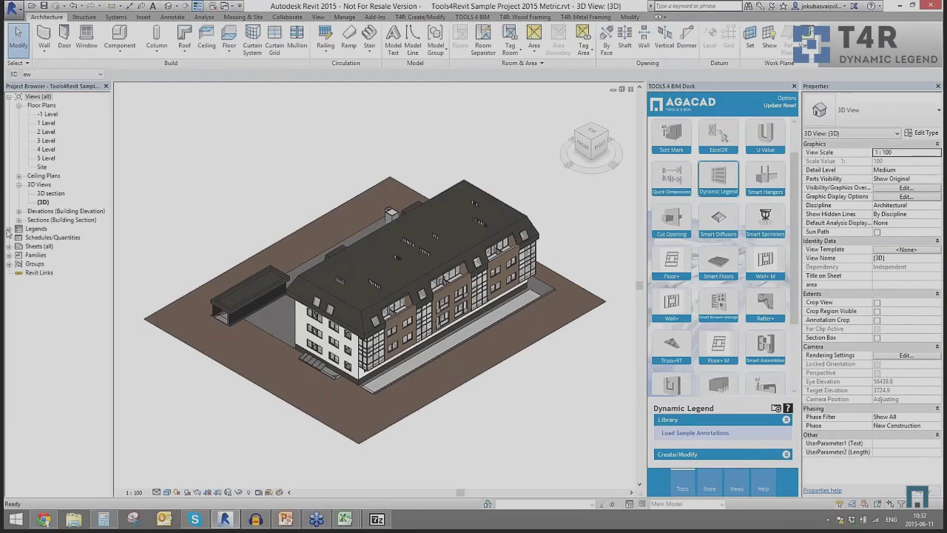
{"action": "left_click", "coordinate": [66, 264]}
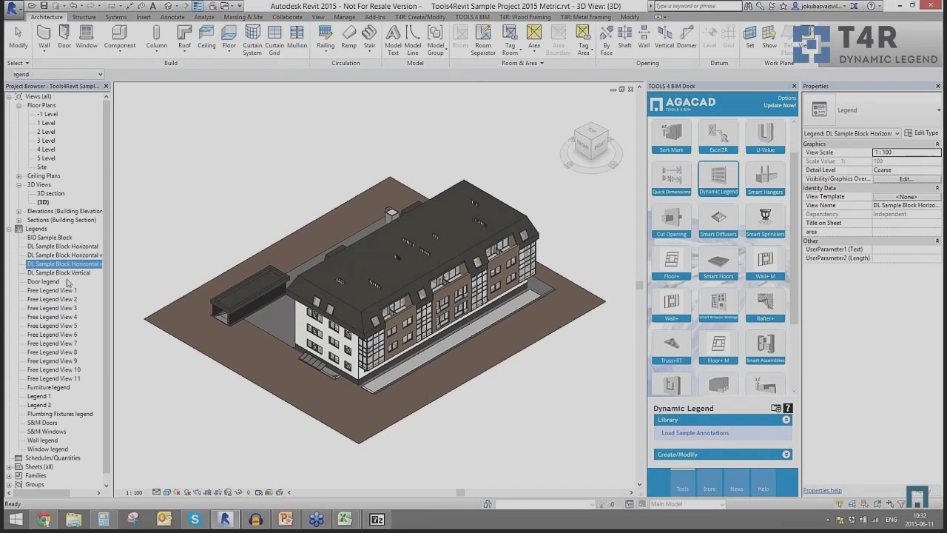
{"action": "double_click", "coordinate": [58, 249]}
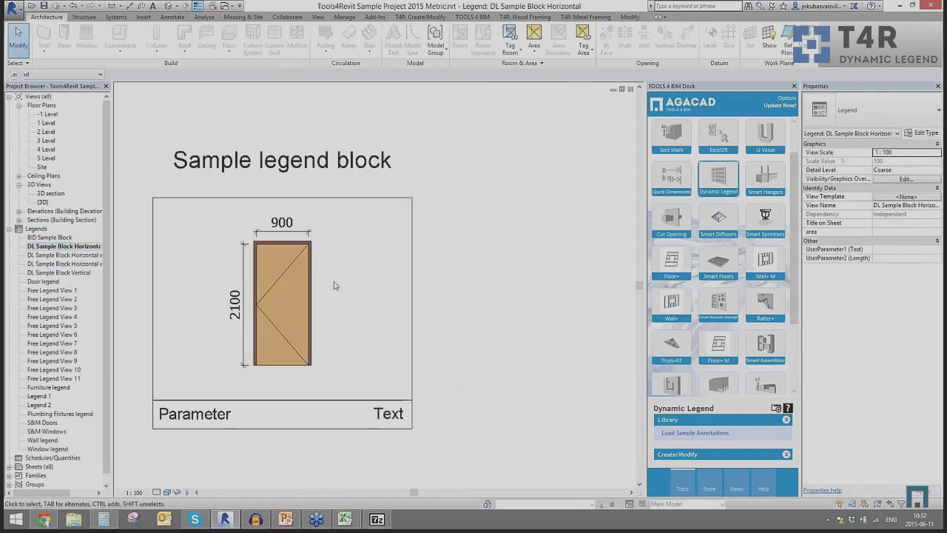
Copy the entire sample legend block from the sample project and paste it into Legend 1 of Liked.rvt.
{"action": "middle_click_drag", "start_coordinate": [376, 287], "coordinate": [450, 243]}
{"action": "left_click_drag", "start_coordinate": [506, 371], "coordinate": [234, 88]}
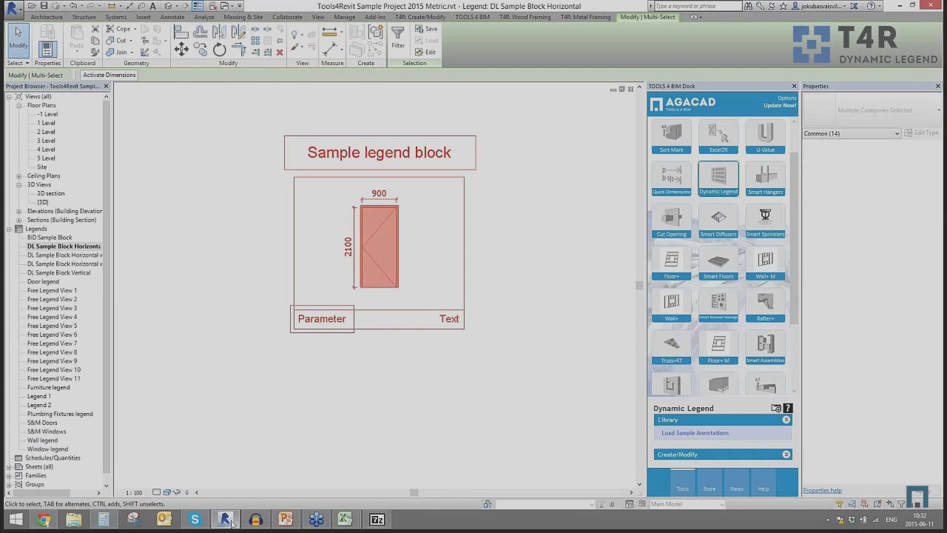
{"action": "left_click", "coordinate": [227, 5]}
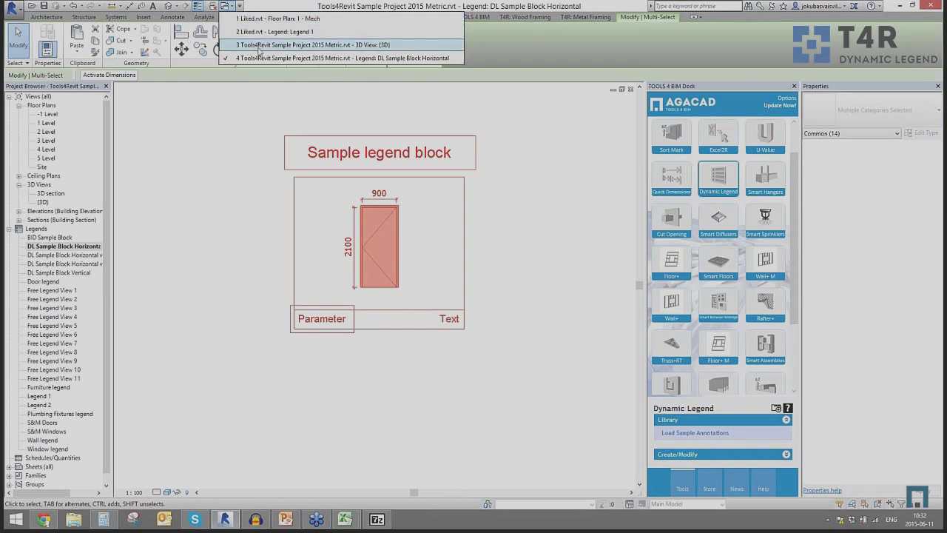
{"action": "left_click", "coordinate": [267, 31]}
{"action": "key", "text": "ctrl+v"}
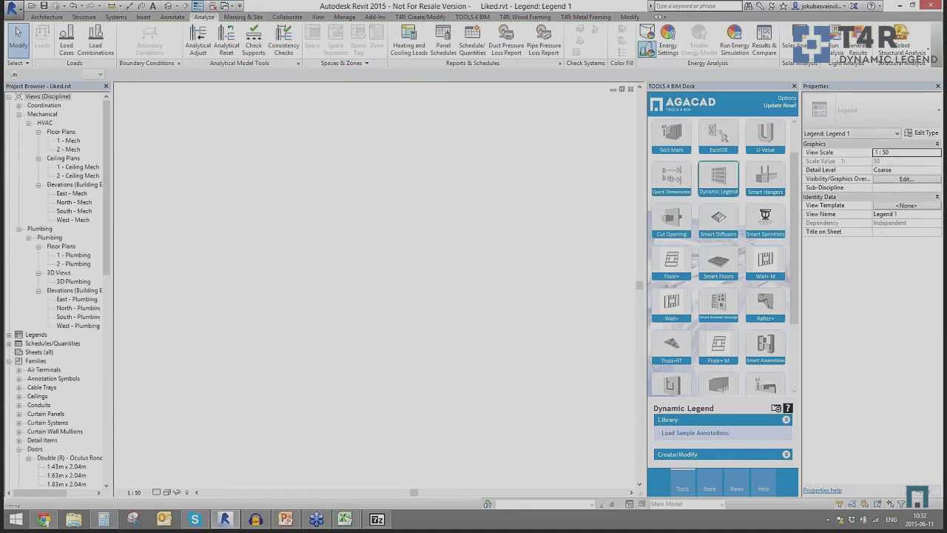
{"action": "left_click", "coordinate": [487, 302]}
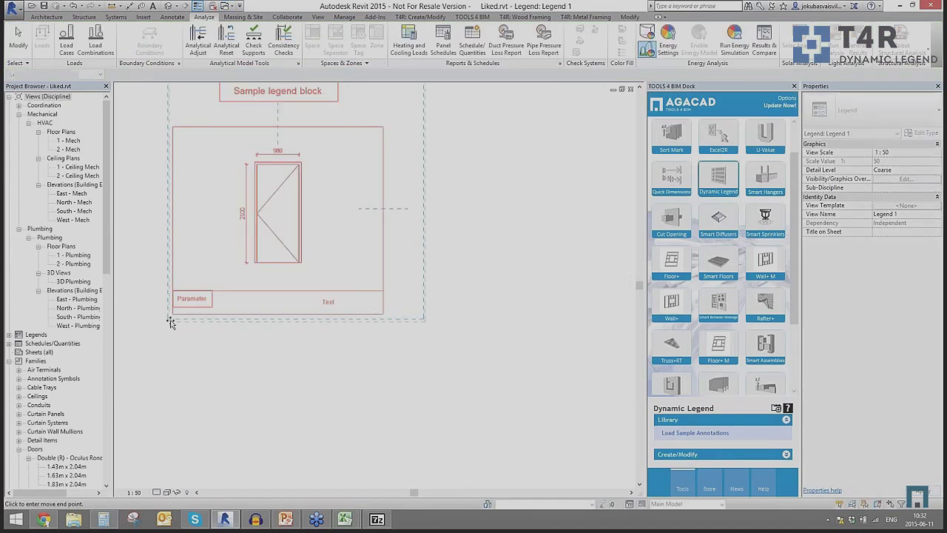
{"action": "left_click", "coordinate": [276, 409]}
{"action": "scroll", "coordinate": [281, 324], "scroll_direction": "down", "scroll_amount": 3}
{"action": "middle_click_drag", "start_coordinate": [282, 323], "coordinate": [369, 356]}
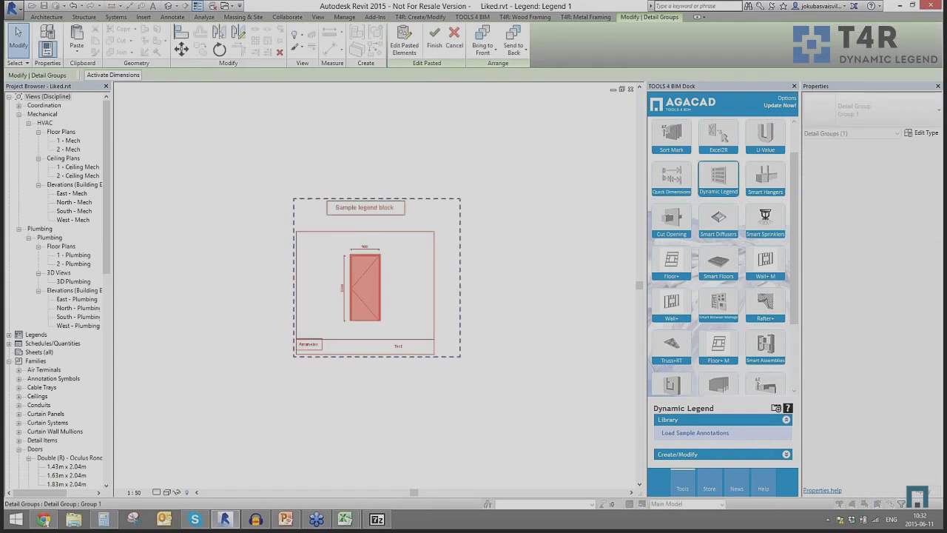
{"action": "left_click", "coordinate": [323, 254]}
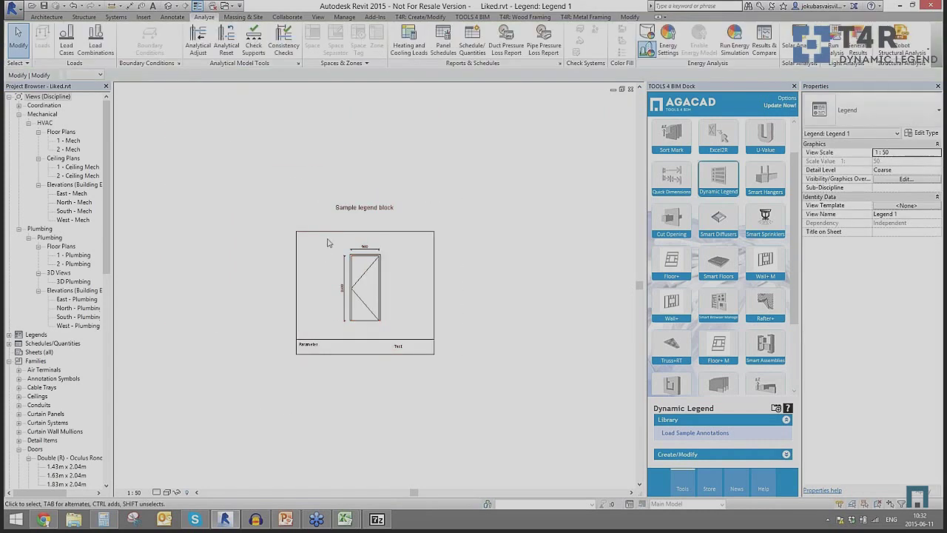
Delete the door and its dimensions from the pasted block and place a legend component in the middle of the empty frame.
{"action": "left_click_drag", "start_coordinate": [328, 243], "coordinate": [401, 333]}
{"action": "key", "text": "Delete"}
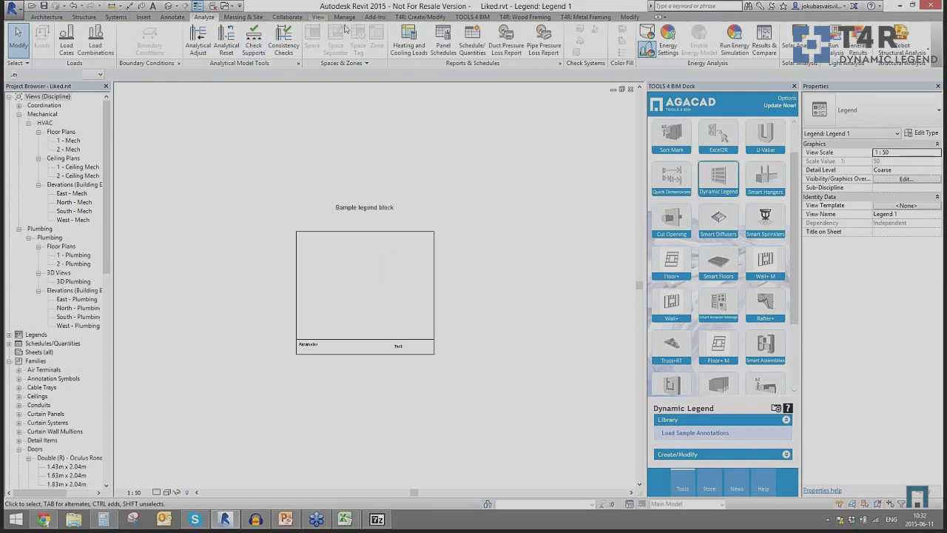
{"action": "left_click", "coordinate": [318, 16]}
{"action": "left_click", "coordinate": [172, 17]}
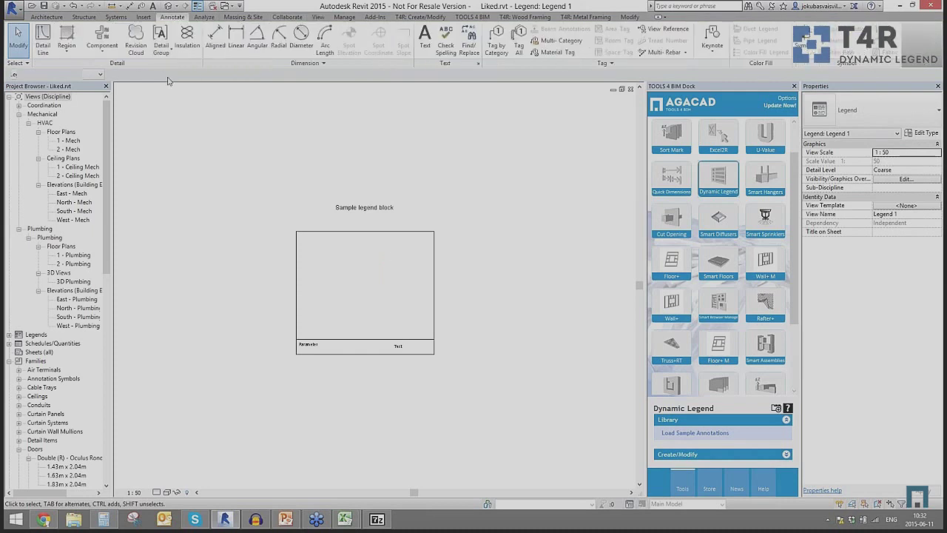
{"action": "left_click", "coordinate": [102, 46]}
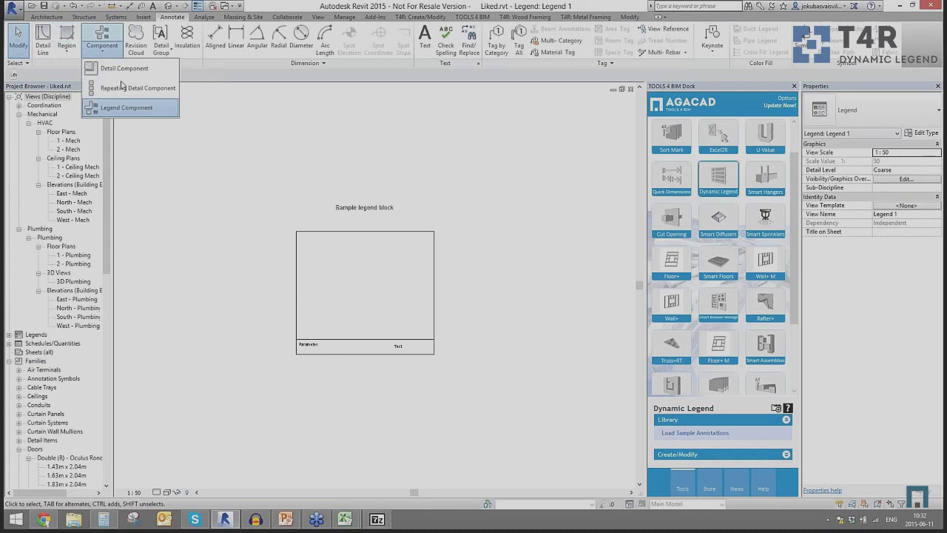
{"action": "left_click", "coordinate": [127, 104]}
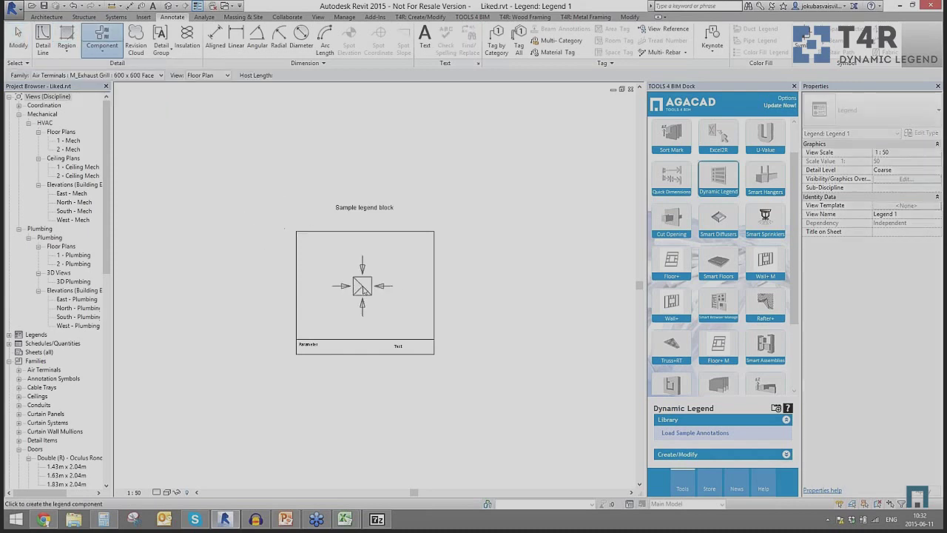
{"action": "left_click", "coordinate": [362, 285]}
{"action": "key", "text": "Escape"}
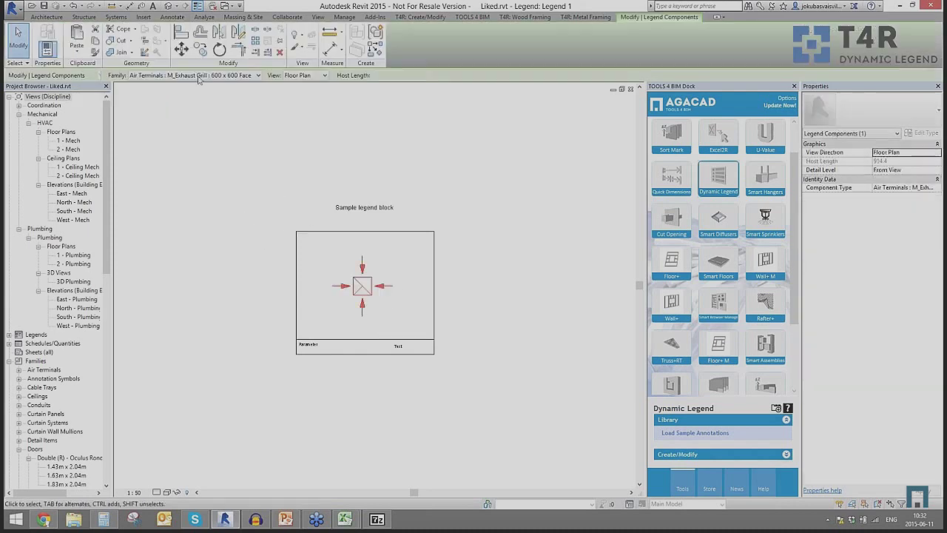
Set the legend component's family to Mechanical Equipment : Purmo Hygiene : HV30060040 and its view to Elevation : Front.
{"action": "left_click", "coordinate": [198, 76]}
{"action": "scroll", "coordinate": [235, 275], "scroll_direction": "down", "scroll_amount": 10}
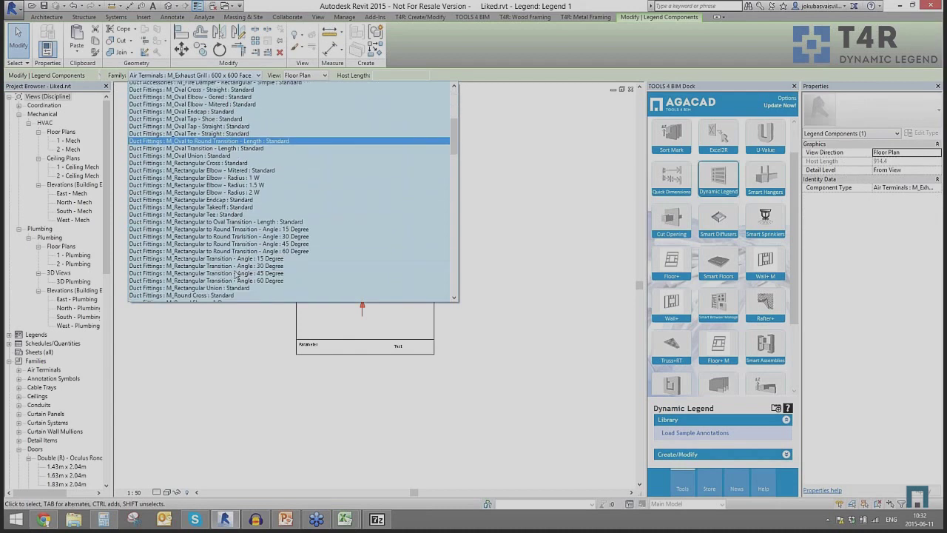
{"action": "scroll", "coordinate": [235, 275], "scroll_direction": "down", "scroll_amount": 10}
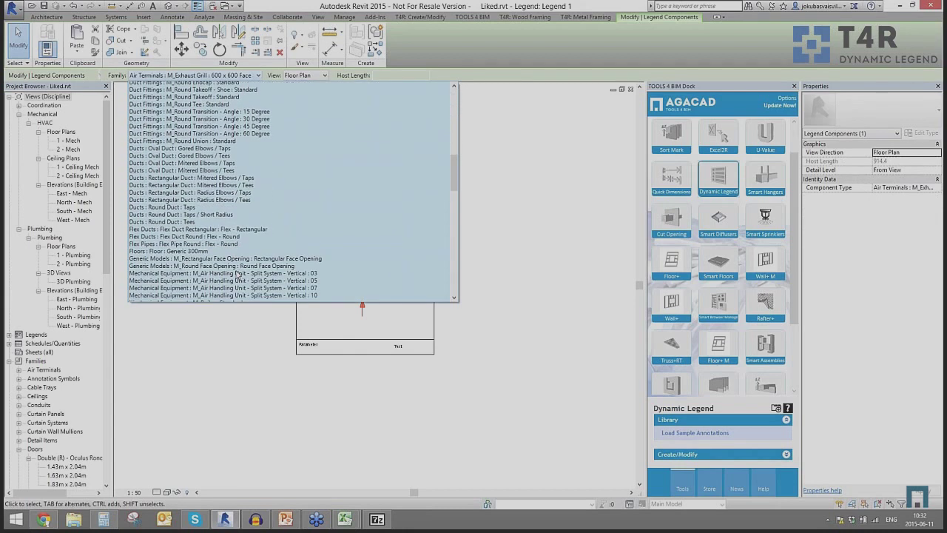
{"action": "scroll", "coordinate": [237, 275], "scroll_direction": "down", "scroll_amount": 6}
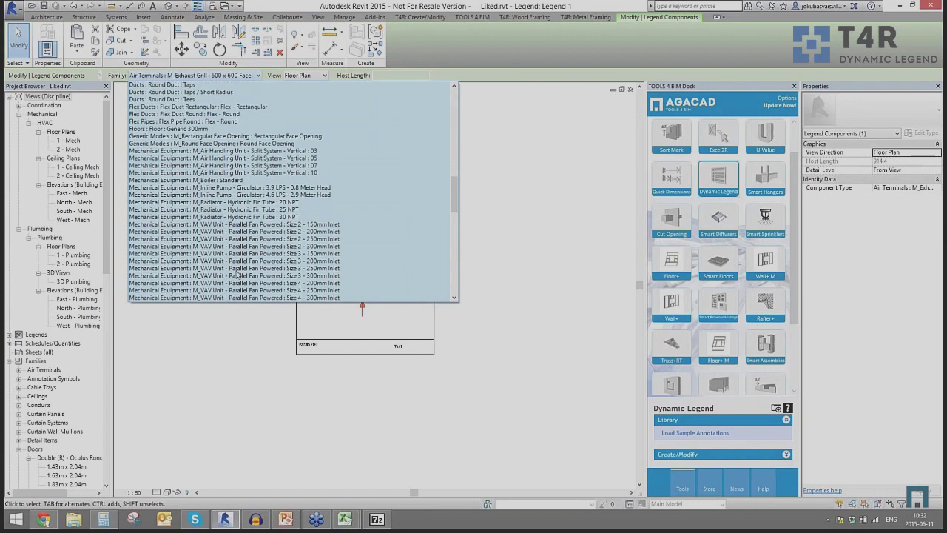
{"action": "scroll", "coordinate": [237, 274], "scroll_direction": "down", "scroll_amount": 6}
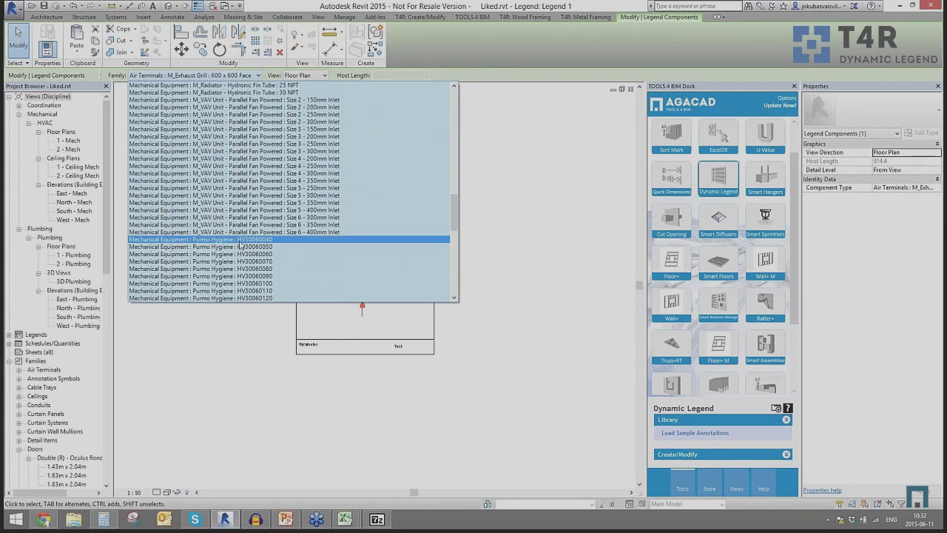
{"action": "left_click", "coordinate": [240, 240]}
{"action": "left_click", "coordinate": [325, 74]}
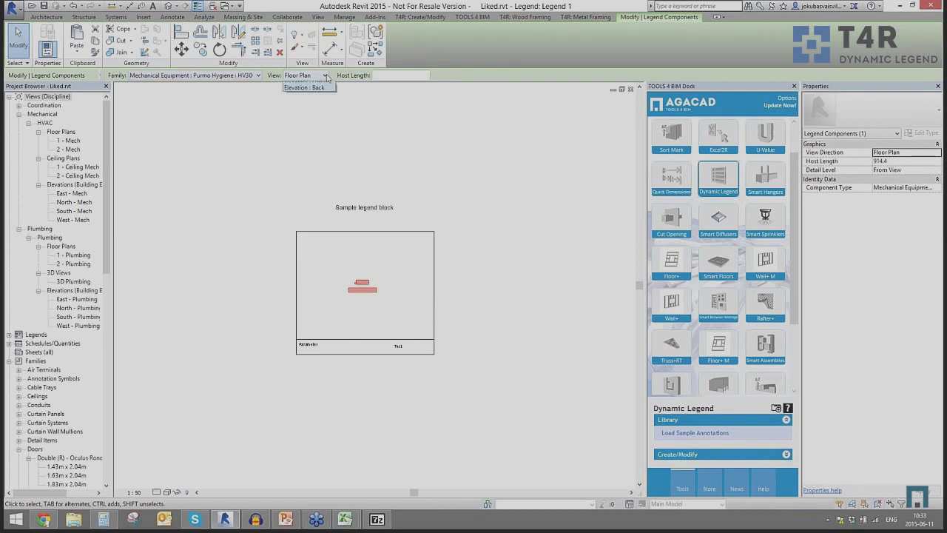
{"action": "left_click", "coordinate": [305, 90]}
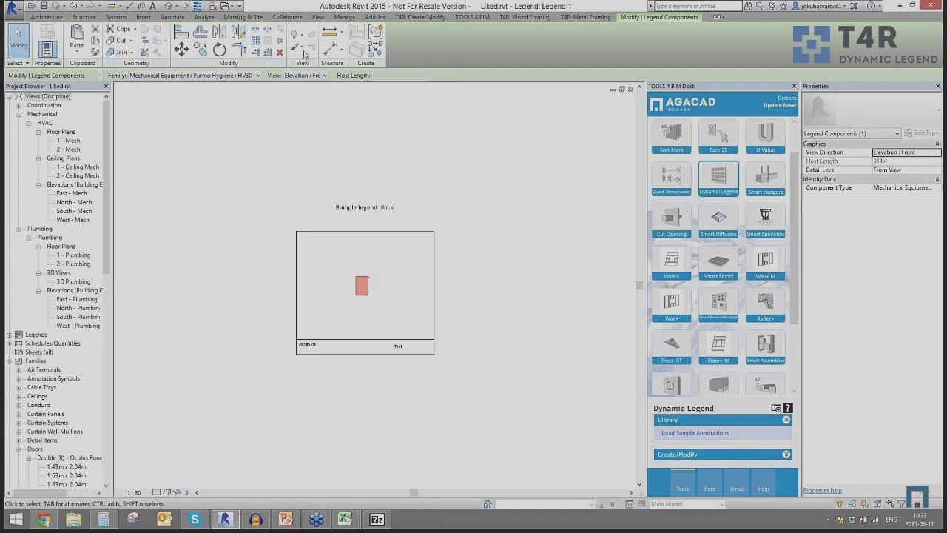
{"action": "left_click", "coordinate": [278, 168]}
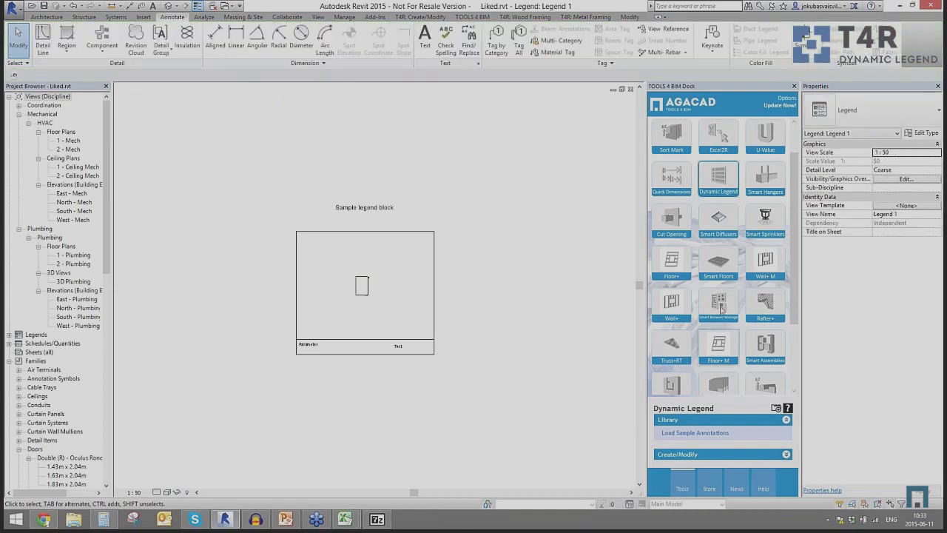
Run Dynamic Legend's Create / Edit Legend command, using the sample block's frame, radiator component and texts as the legend block.
{"action": "left_click", "coordinate": [718, 182]}
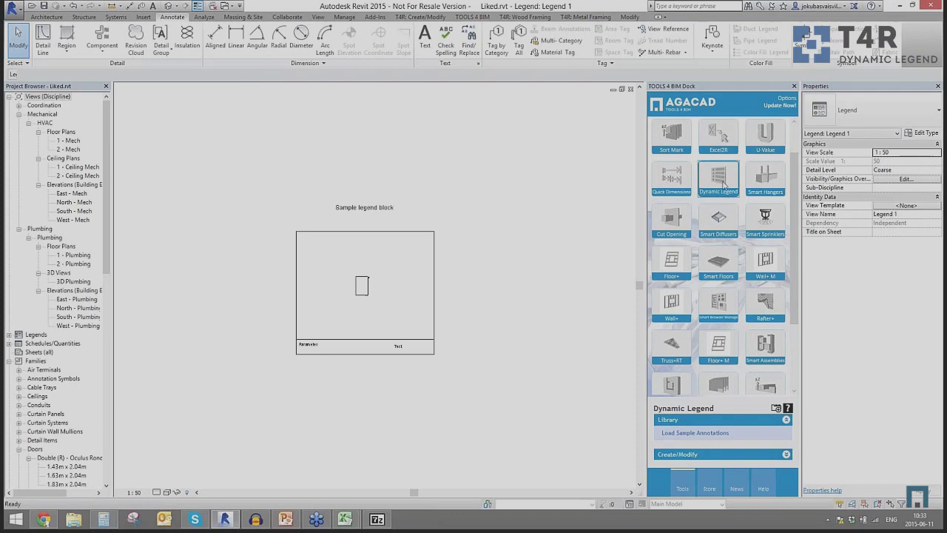
{"action": "left_click", "coordinate": [686, 439]}
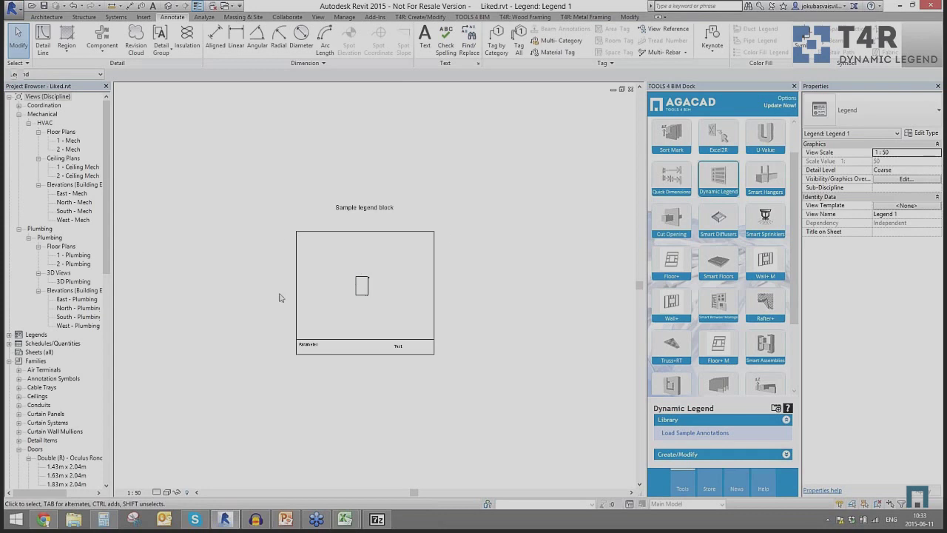
{"action": "left_click", "coordinate": [664, 455]}
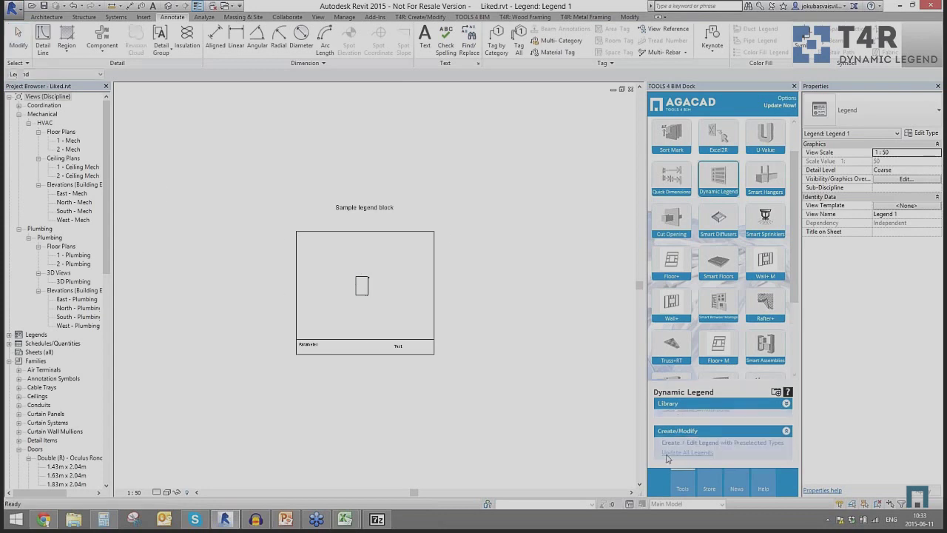
{"action": "left_click", "coordinate": [710, 444]}
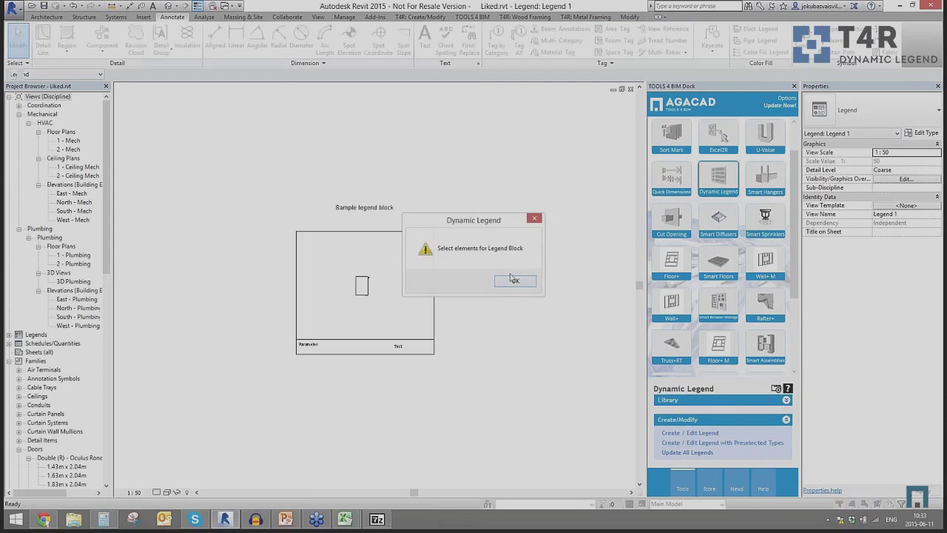
{"action": "left_click", "coordinate": [516, 281]}
{"action": "left_click_drag", "start_coordinate": [503, 342], "coordinate": [249, 229]}
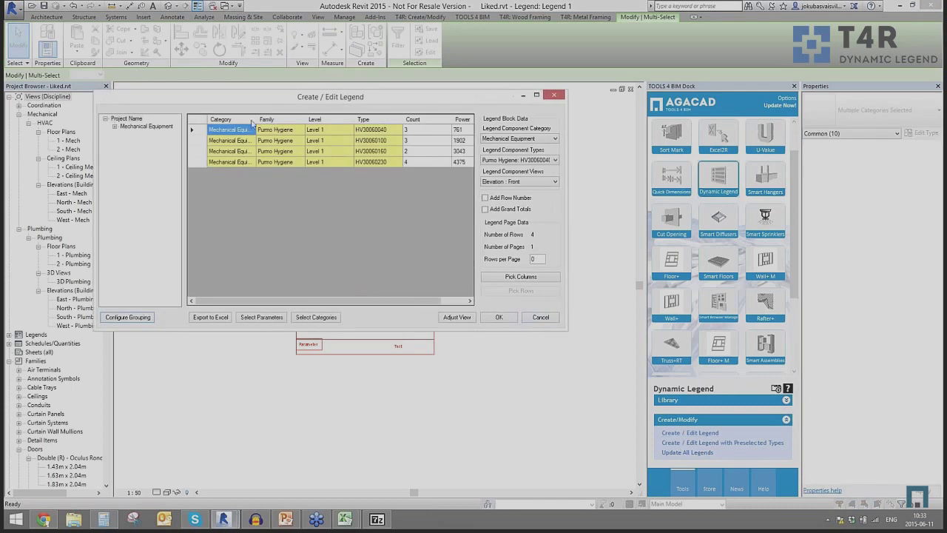
Review and accept the legend's selected parameters, and pick the sample block's Parameter and Text row as the legend columns.
{"action": "left_click", "coordinate": [262, 317]}
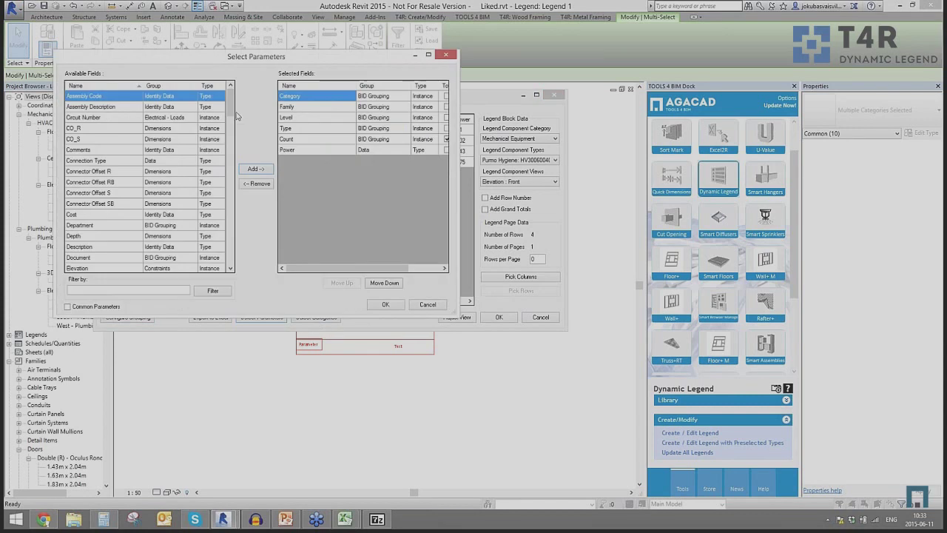
{"action": "left_click_drag", "start_coordinate": [232, 112], "coordinate": [264, 101]}
{"action": "left_click", "coordinate": [386, 305]}
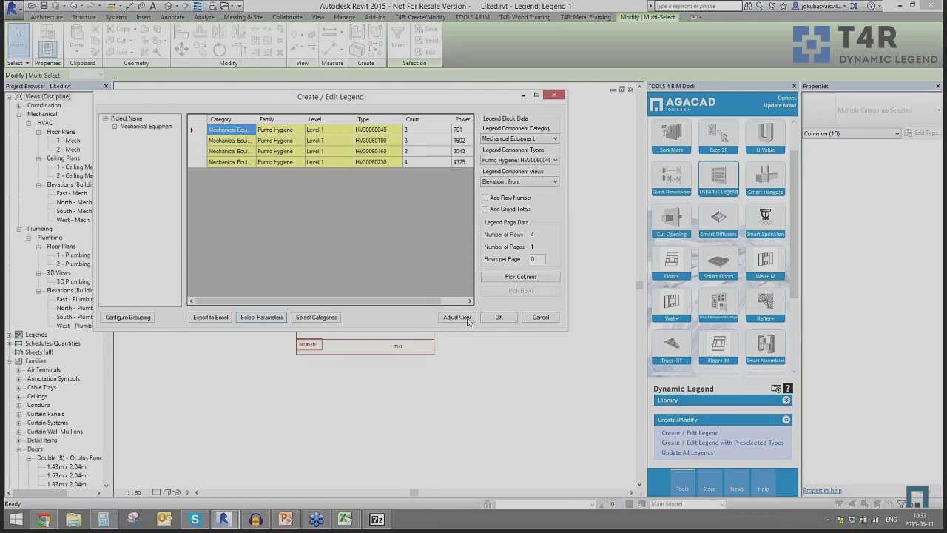
{"action": "left_click", "coordinate": [513, 279]}
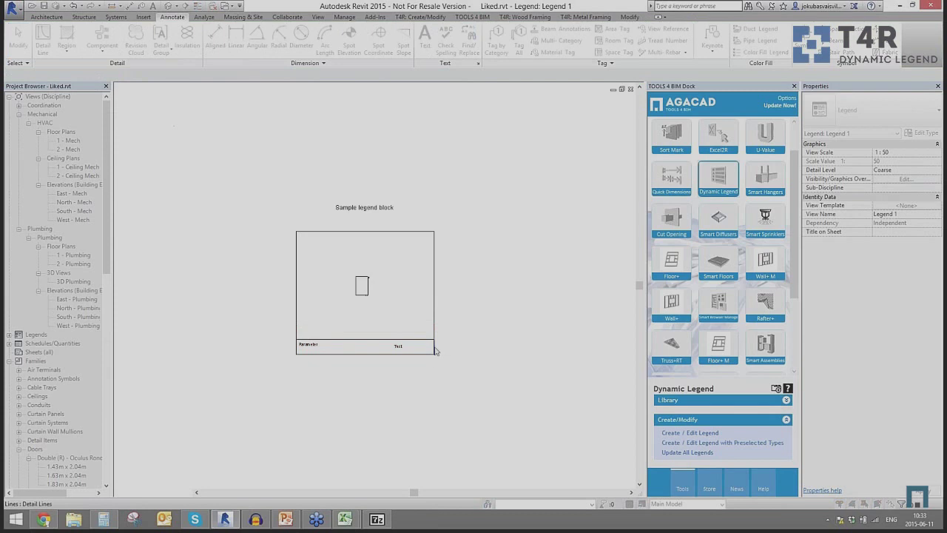
{"action": "left_click_drag", "start_coordinate": [455, 387], "coordinate": [264, 344]}
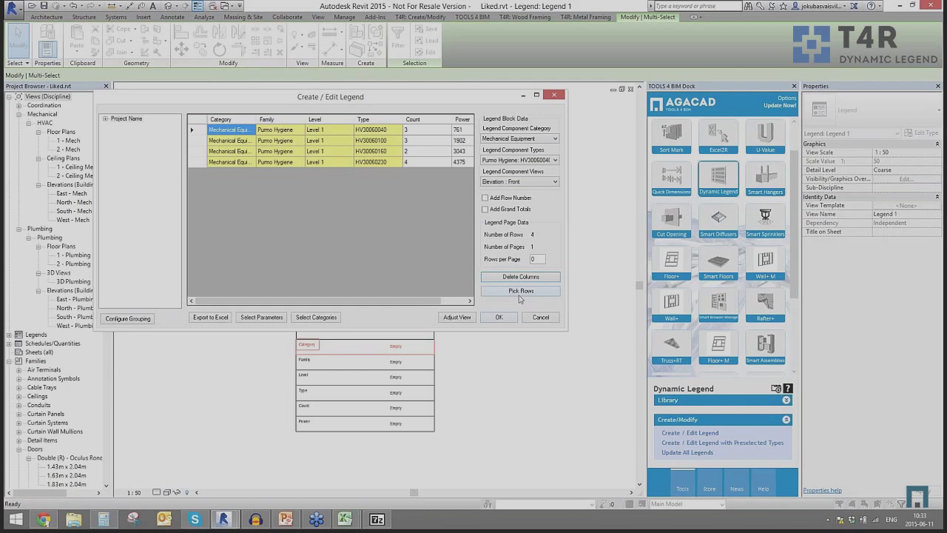
Pick the whole block, including the radiator and all parameter lines, as the legend rows and generate the legend.
{"action": "left_click", "coordinate": [520, 292]}
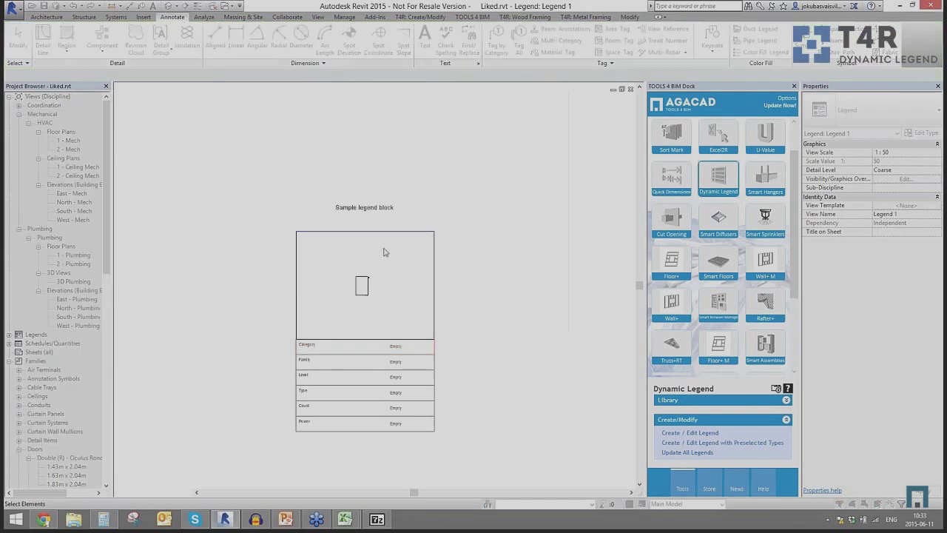
{"action": "left_click_drag", "start_coordinate": [276, 449], "coordinate": [469, 223]}
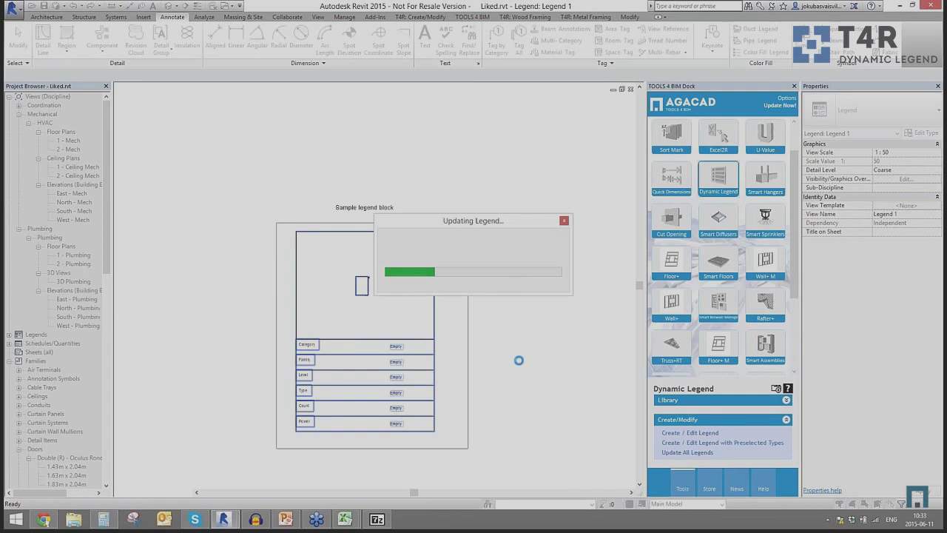
{"action": "left_click", "coordinate": [499, 317]}
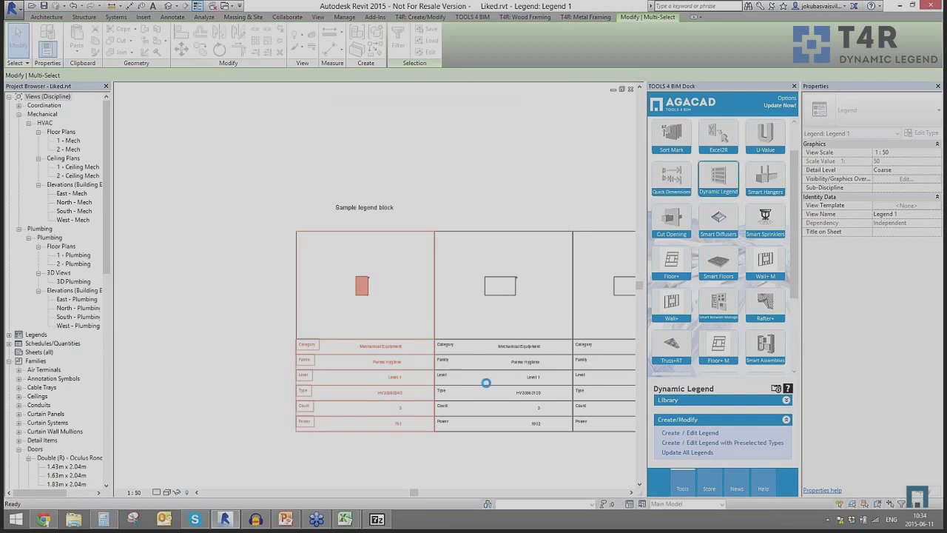
Clear the selection and examine the radiator pictures and parameter values in all blocks of the generated legend.
{"action": "scroll", "coordinate": [305, 311], "scroll_direction": "up", "scroll_amount": 2}
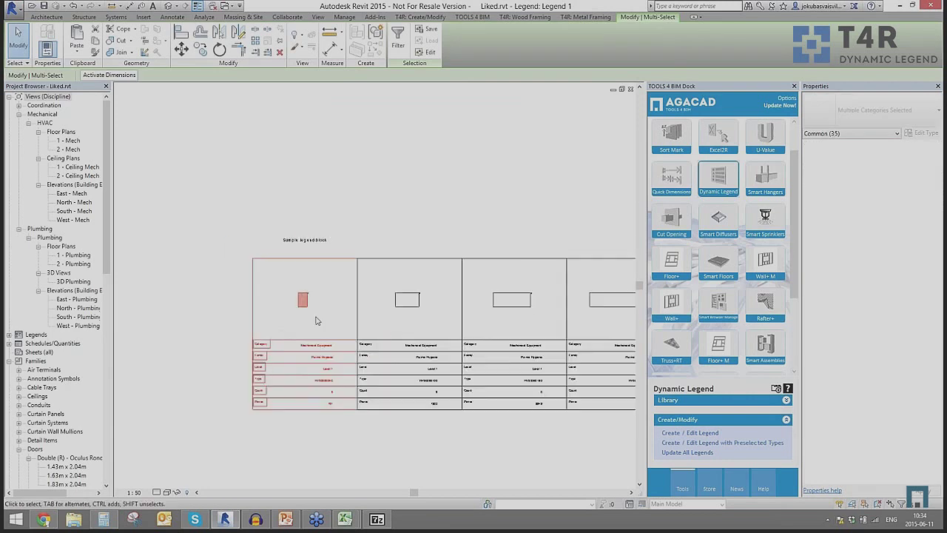
{"action": "left_click", "coordinate": [328, 218]}
{"action": "scroll", "coordinate": [324, 310], "scroll_direction": "up", "scroll_amount": 2}
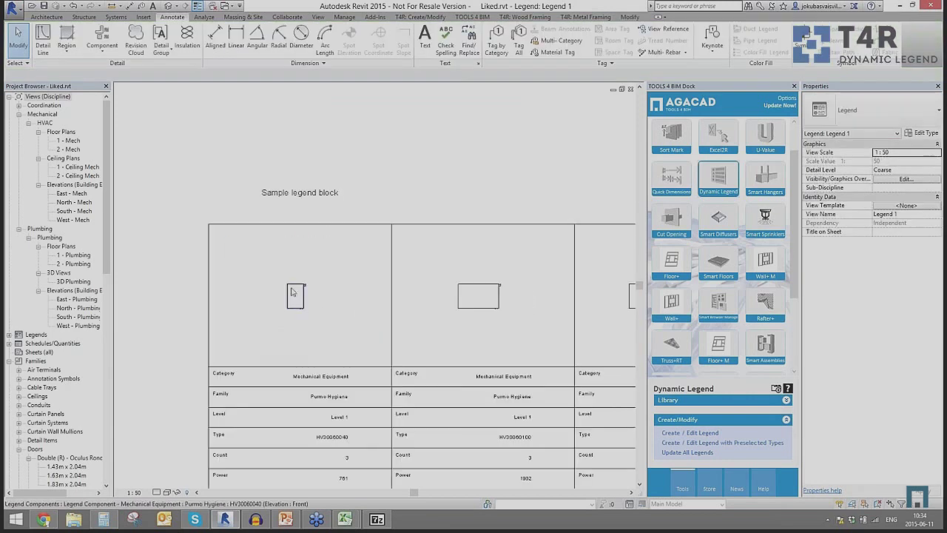
{"action": "middle_click_drag", "start_coordinate": [372, 377], "coordinate": [372, 305]}
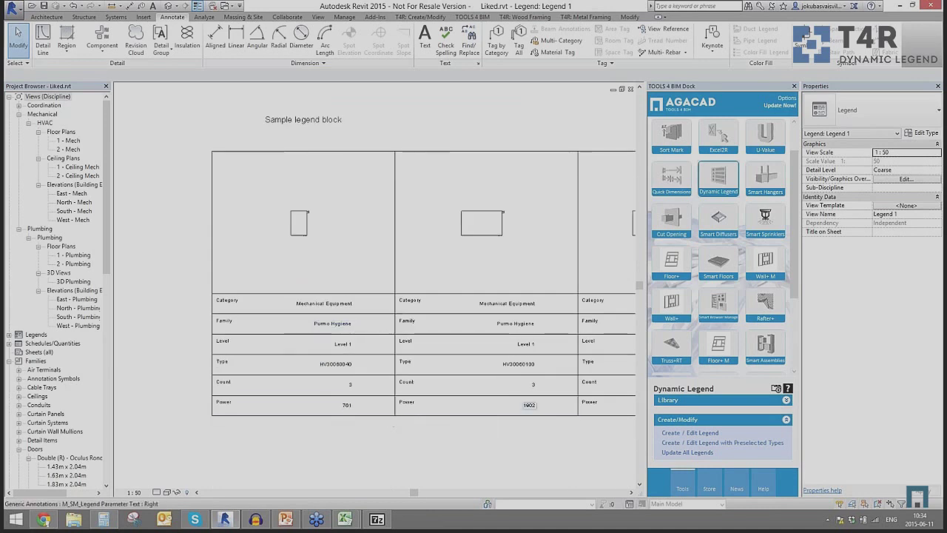
{"action": "middle_click_drag", "start_coordinate": [348, 406], "coordinate": [51, 413]}
{"action": "scroll", "coordinate": [423, 402], "scroll_direction": "down", "scroll_amount": 4}
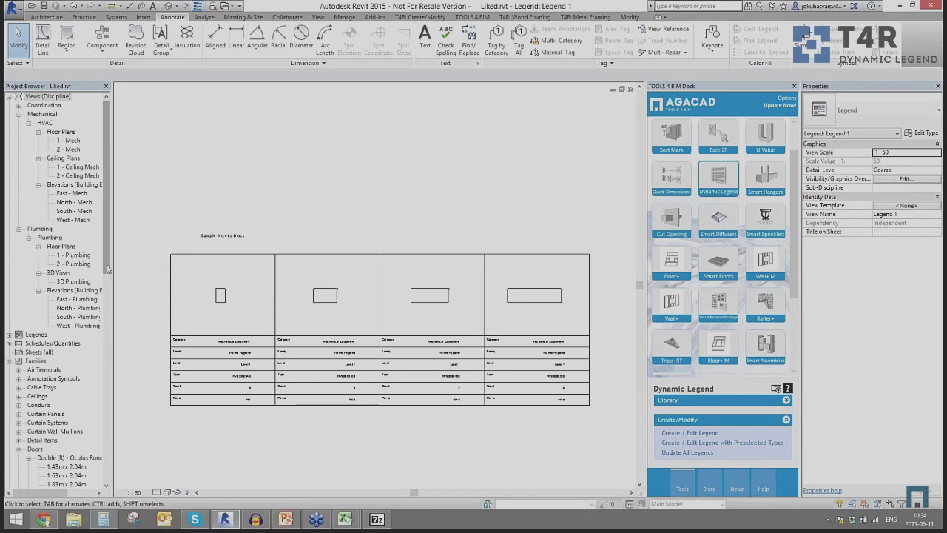
{"action": "left_click_drag", "start_coordinate": [108, 268], "coordinate": [130, 260]}
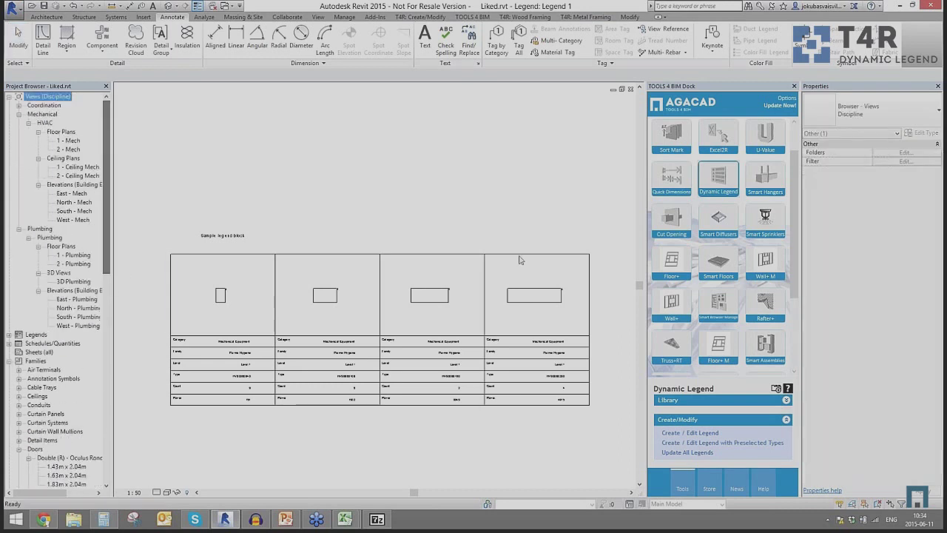
Move the Smart Sheets tool in the TOOLS 4 BIM Dock to the place directly after Dynamic Legend.
{"action": "left_click_drag", "start_coordinate": [792, 303], "coordinate": [807, 372]}
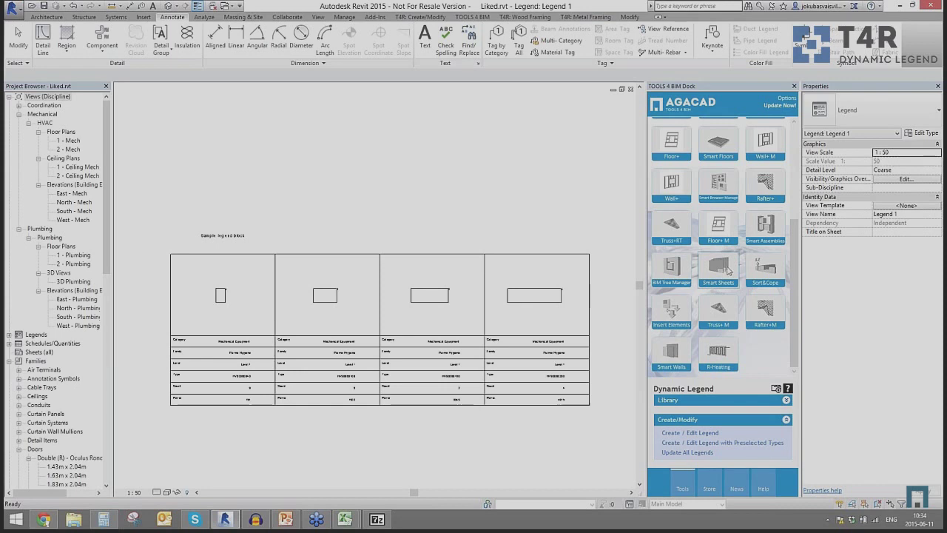
{"action": "scroll", "coordinate": [712, 290], "scroll_direction": "up", "scroll_amount": 2}
{"action": "scroll", "coordinate": [718, 310], "scroll_direction": "up", "scroll_amount": 4}
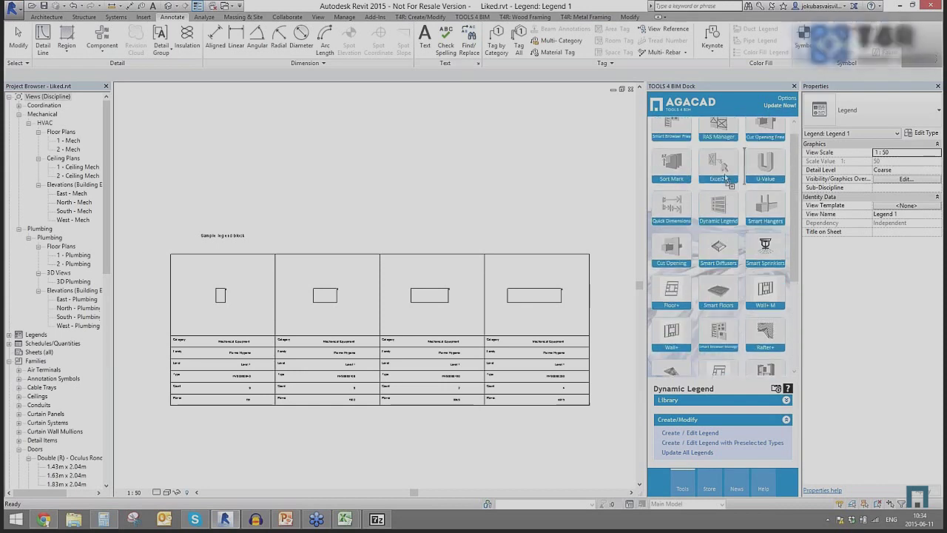
{"action": "left_click_drag", "start_coordinate": [742, 215], "coordinate": [742, 215]}
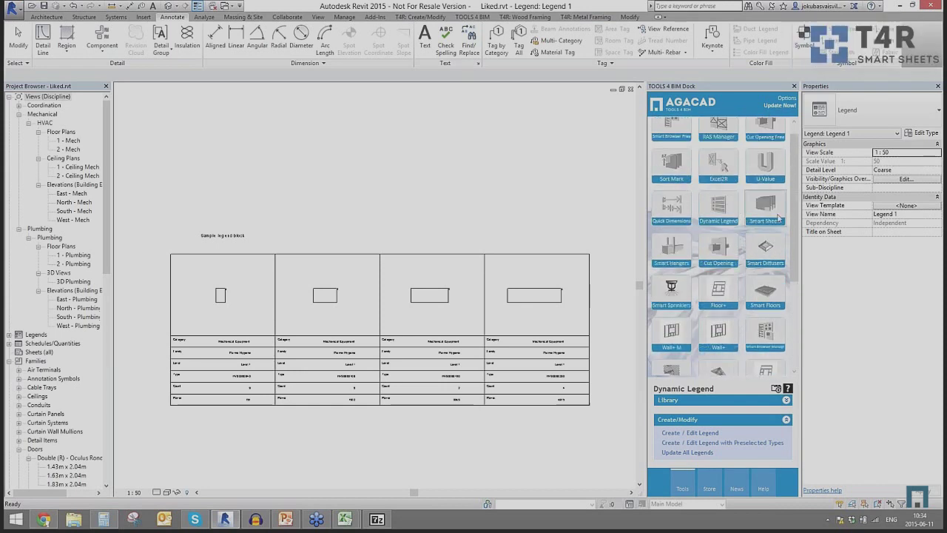
Create a new sheet with the A1 metric titleblock and place the 1 - Mech floor plan on it.
{"action": "left_click", "coordinate": [38, 352]}
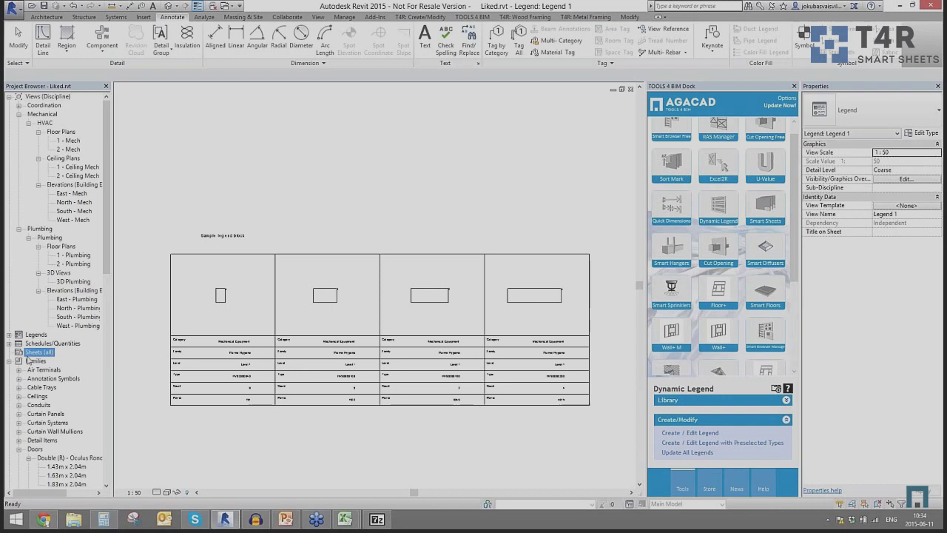
{"action": "right_click", "coordinate": [38, 351]}
{"action": "left_click", "coordinate": [37, 361]}
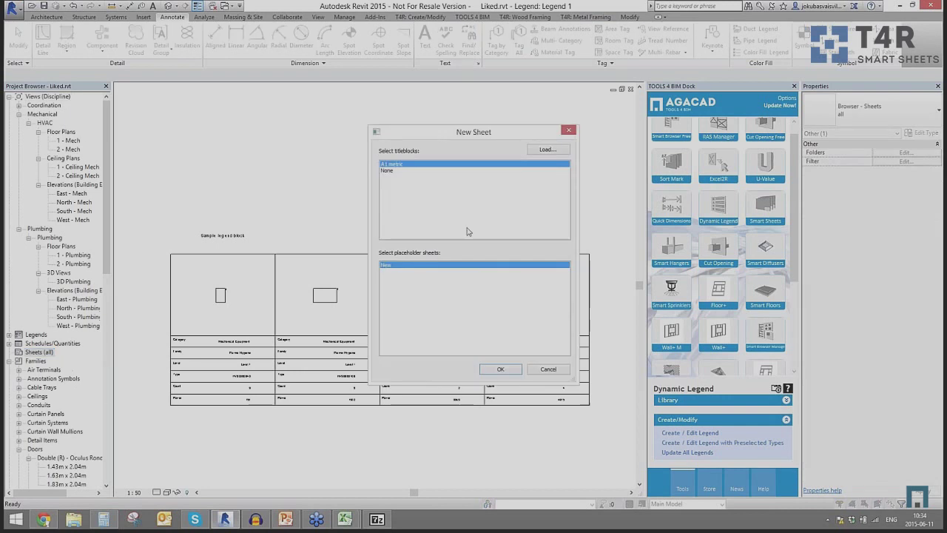
{"action": "left_click", "coordinate": [501, 371]}
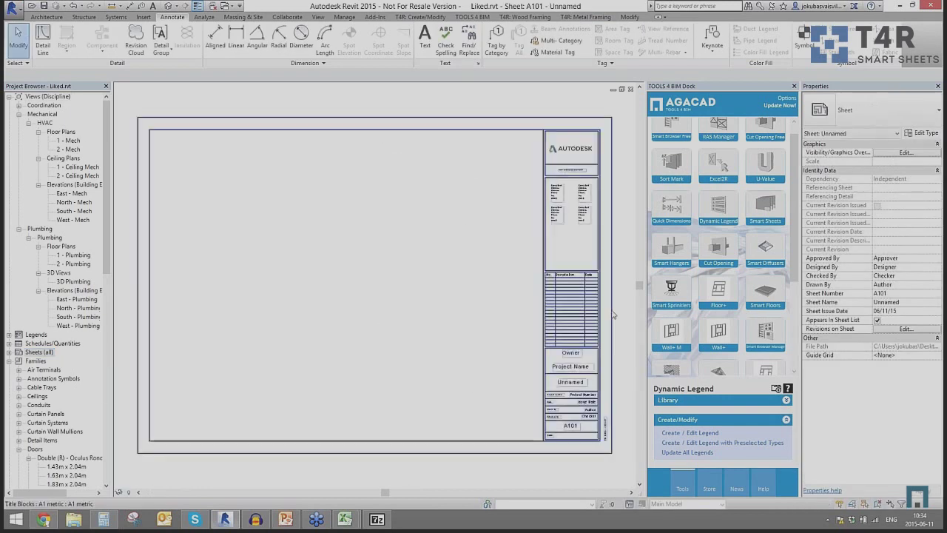
{"action": "left_click_drag", "start_coordinate": [68, 140], "coordinate": [334, 236]}
{"action": "left_click", "coordinate": [351, 245]}
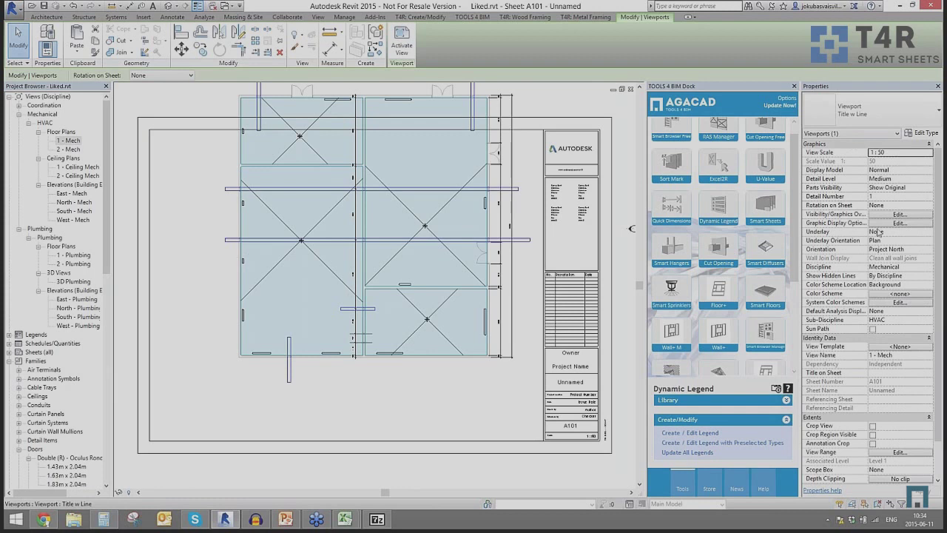
Try view scales of 1 : 25 and 1 : 20 for the floor plan on the sheet.
{"action": "left_click", "coordinate": [929, 152]}
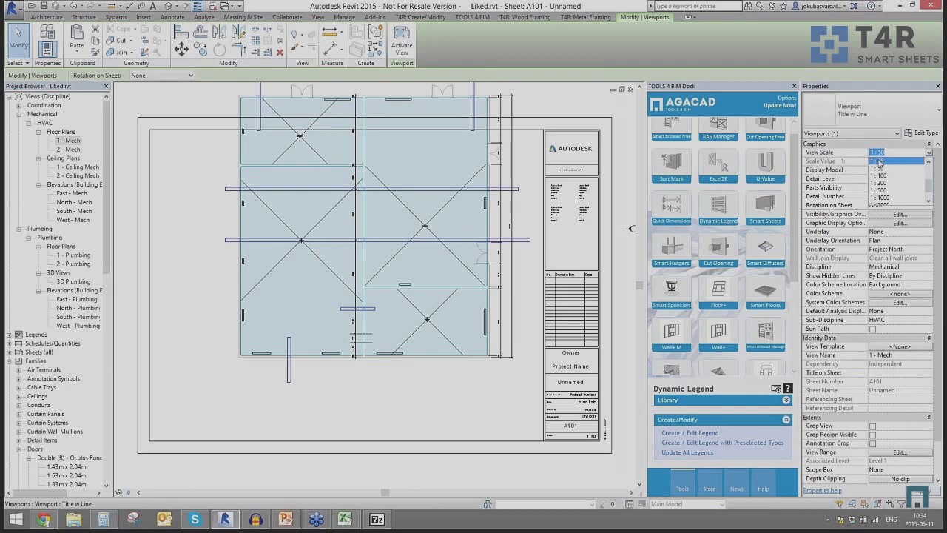
{"action": "left_click", "coordinate": [879, 161]}
{"action": "scroll", "coordinate": [448, 237], "scroll_direction": "down", "scroll_amount": 4}
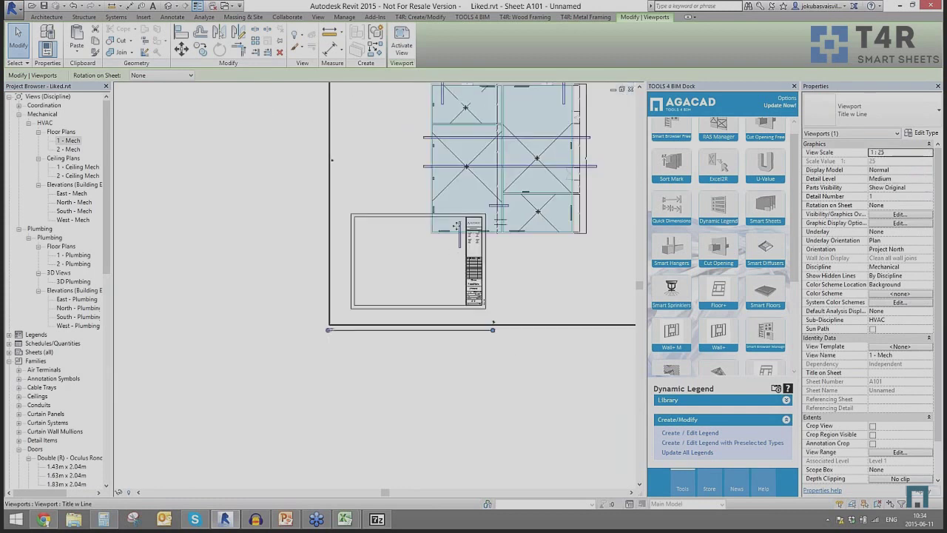
{"action": "scroll", "coordinate": [457, 225], "scroll_direction": "down", "scroll_amount": 3}
{"action": "left_click", "coordinate": [929, 153]}
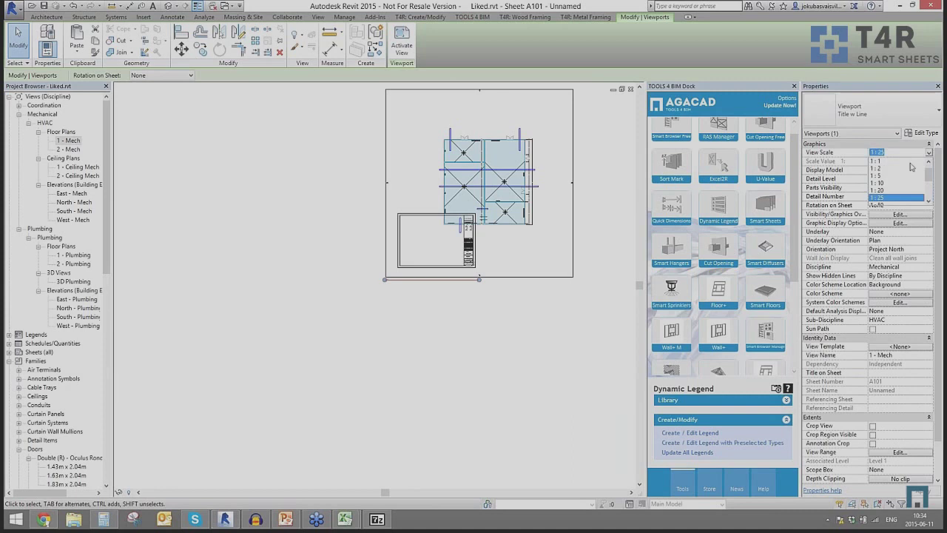
{"action": "left_click", "coordinate": [881, 191]}
Set the floor plan viewport's view scale to 1 : 100 and move it inside the sheet's drawing area.
{"action": "left_click", "coordinate": [929, 153]}
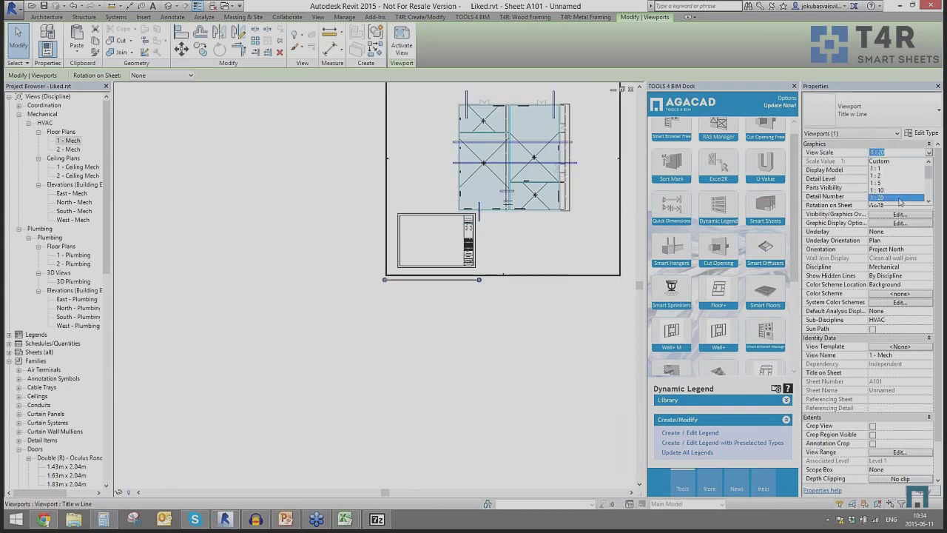
{"action": "left_click", "coordinate": [928, 201]}
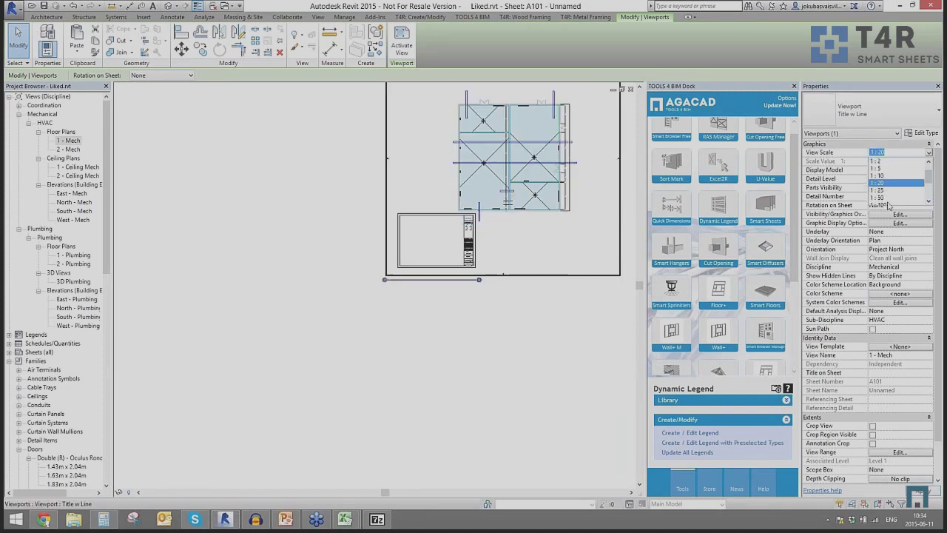
{"action": "left_click", "coordinate": [889, 205]}
{"action": "left_click_drag", "start_coordinate": [396, 233], "coordinate": [429, 201]}
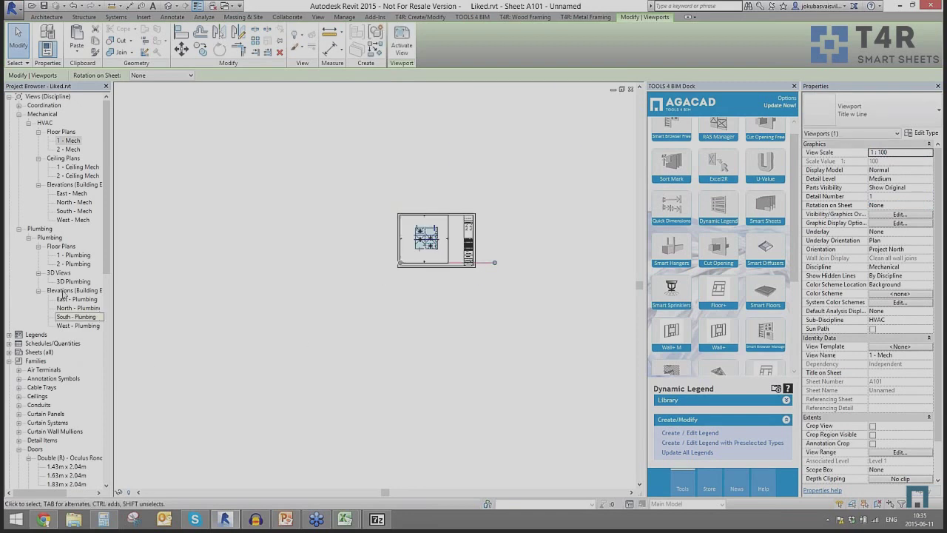
Place the East - Mech elevation on sheet A101 below the floor plan, near the lower edge of the titleblock.
{"action": "left_click_drag", "start_coordinate": [66, 194], "coordinate": [442, 259]}
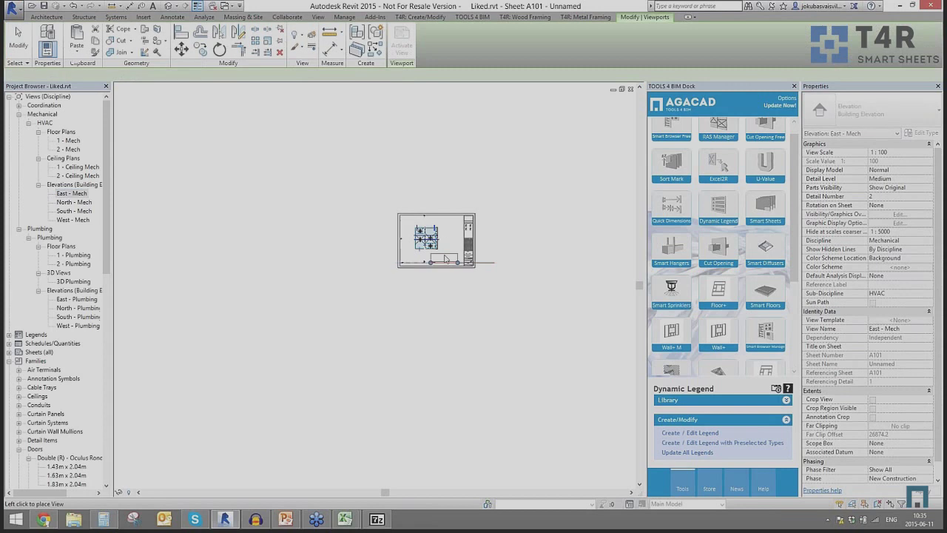
{"action": "key", "text": "Escape"}
{"action": "scroll", "coordinate": [441, 259], "scroll_direction": "up", "scroll_amount": 3}
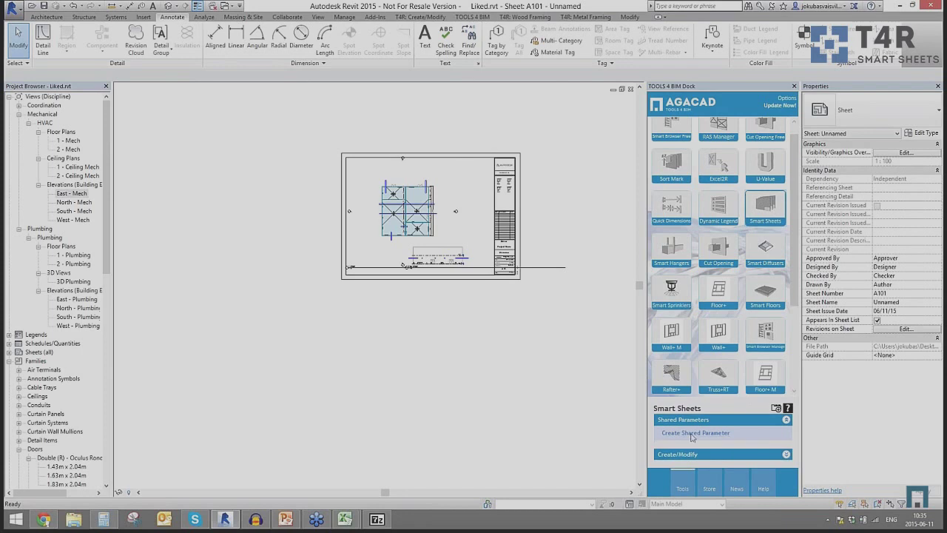
Create the Smart Sheets shared parameters and open the Manage Sheets tool.
{"action": "left_click", "coordinate": [693, 434]}
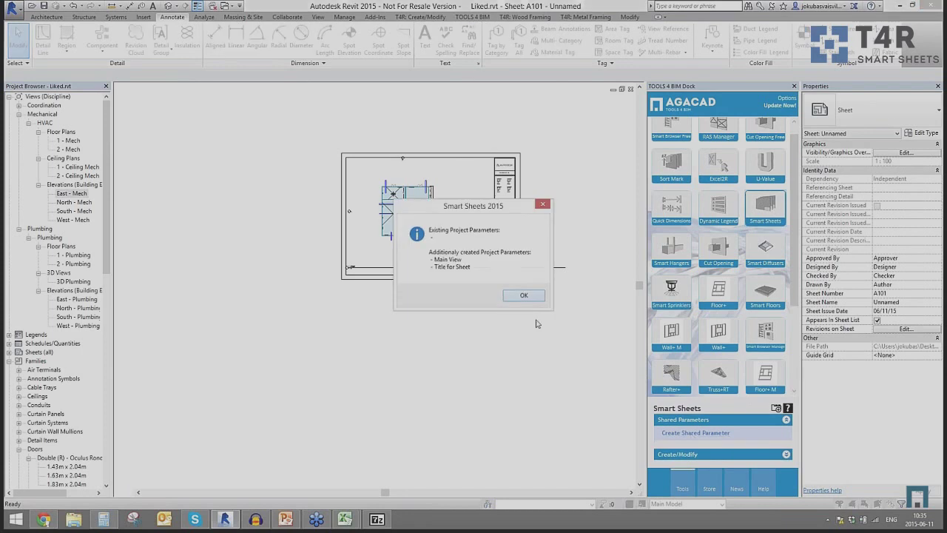
{"action": "left_click", "coordinate": [523, 294]}
{"action": "left_click", "coordinate": [681, 453]}
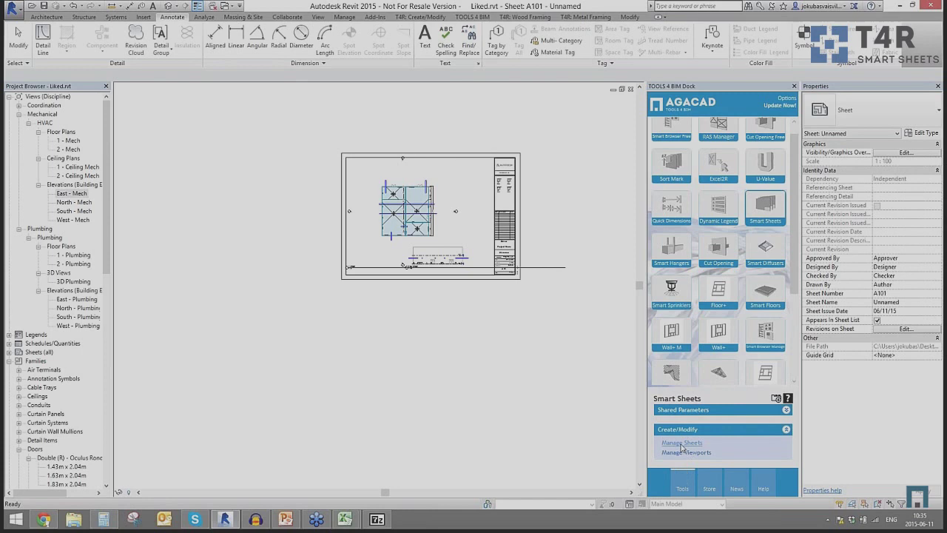
{"action": "left_click", "coordinate": [682, 447]}
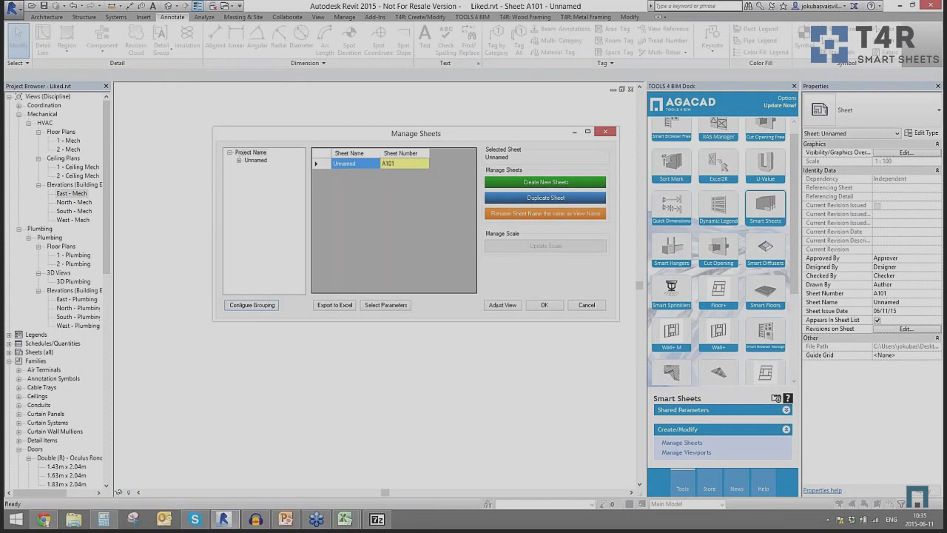
Start creating new sheets from sheet A101 and choose the North - Mech, South - Mech and West - Mech elevations for them.
{"action": "left_click", "coordinate": [543, 184]}
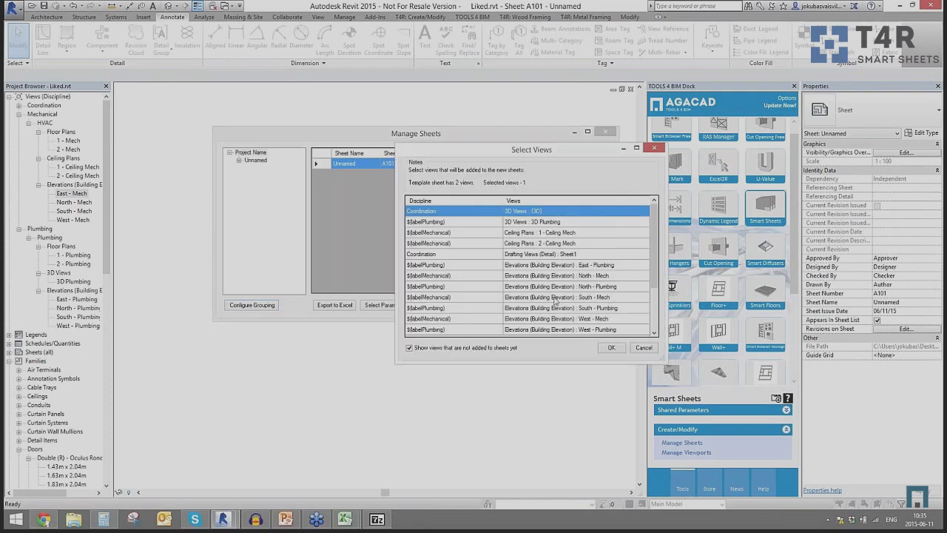
{"action": "scroll", "coordinate": [646, 247], "scroll_direction": "down", "scroll_amount": 3}
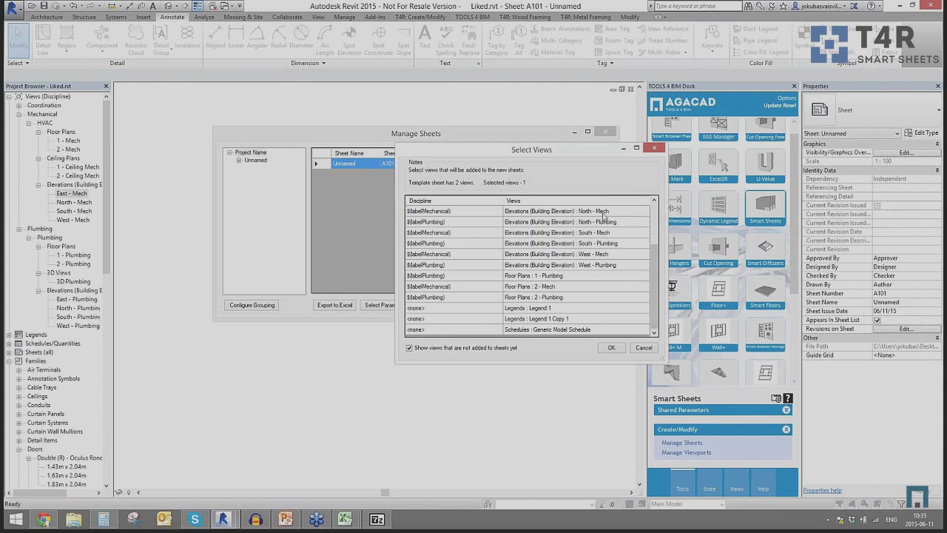
{"action": "left_click", "coordinate": [622, 223]}
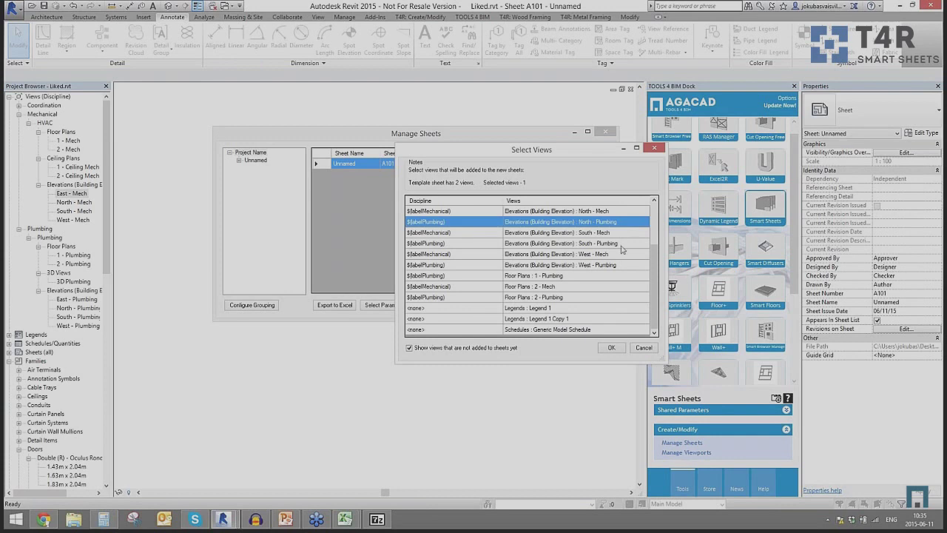
{"action": "left_click", "coordinate": [616, 211]}
{"action": "left_click", "coordinate": [608, 233], "text": "ctrl"}
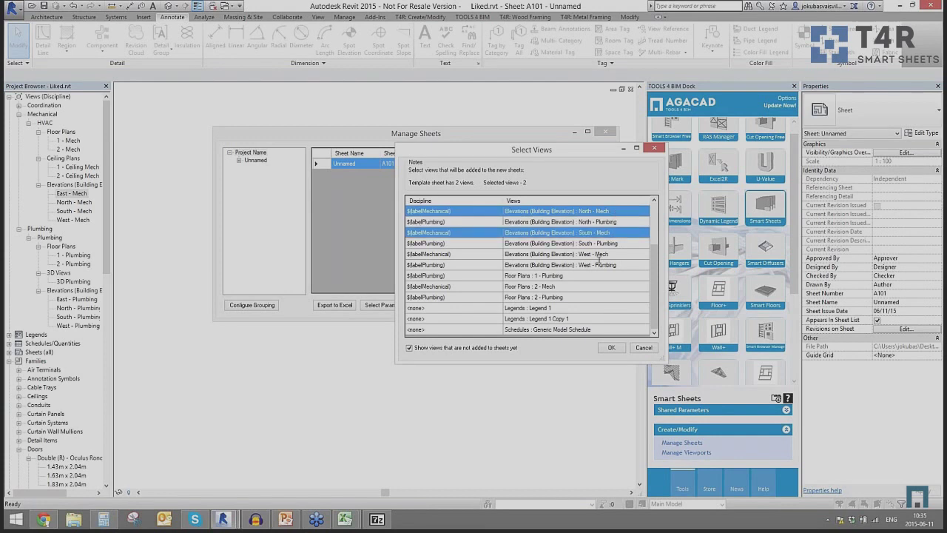
{"action": "left_click", "coordinate": [599, 255], "text": "ctrl"}
{"action": "left_click", "coordinate": [611, 348]}
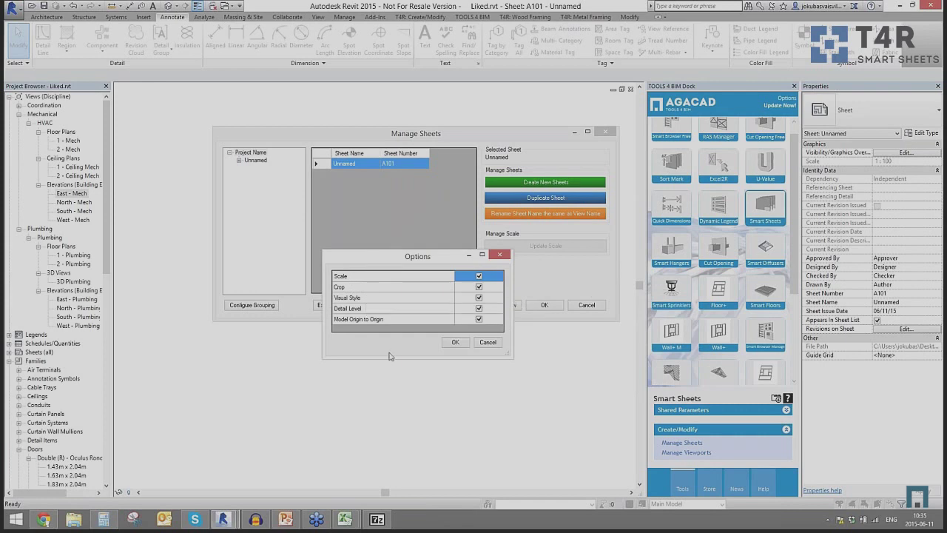
Accept all view options, group views by type, and assign a duplicate of the 1 - Mech floor plan to each of the three new sheets.
{"action": "left_click", "coordinate": [457, 343]}
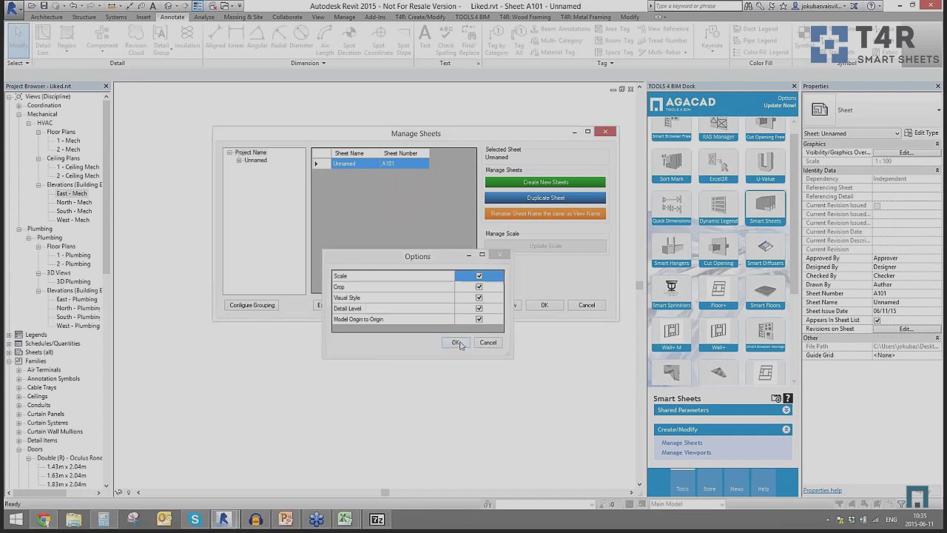
{"action": "left_click", "coordinate": [319, 425]}
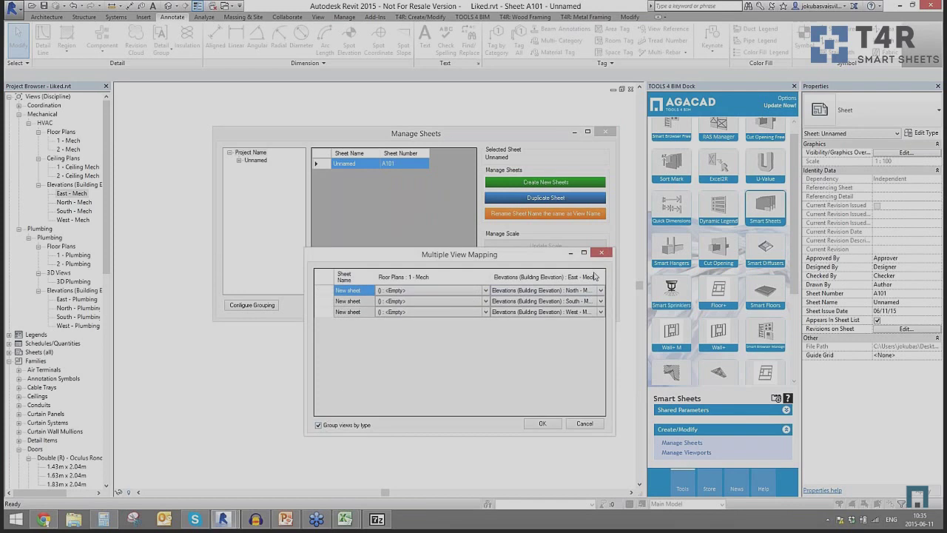
{"action": "left_click", "coordinate": [485, 290]}
{"action": "left_click", "coordinate": [446, 306]}
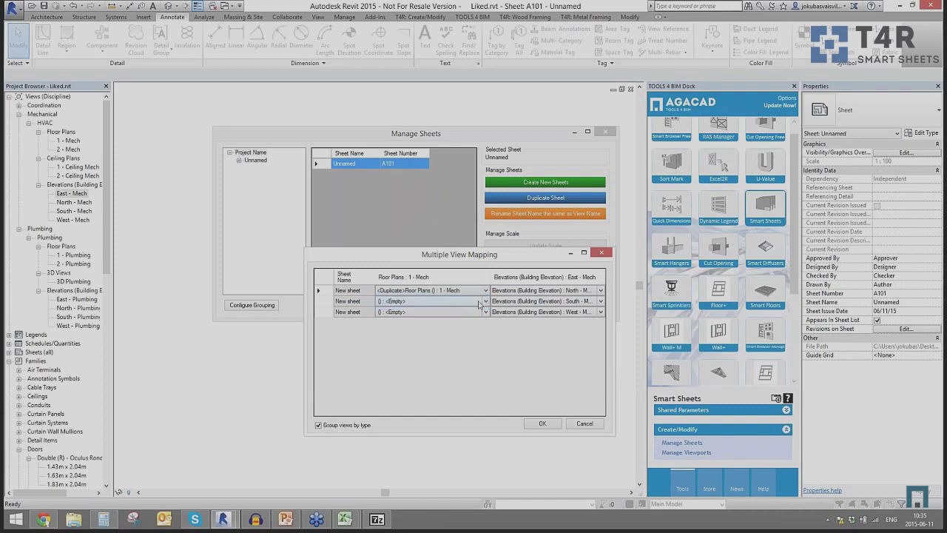
{"action": "left_click", "coordinate": [485, 301]}
{"action": "left_click", "coordinate": [460, 317]}
{"action": "left_click", "coordinate": [485, 311]}
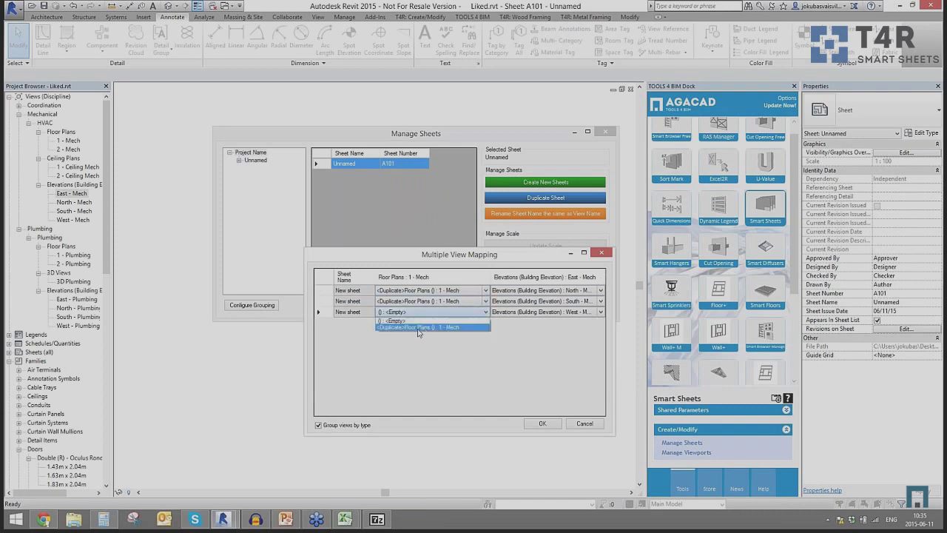
{"action": "left_click", "coordinate": [424, 331]}
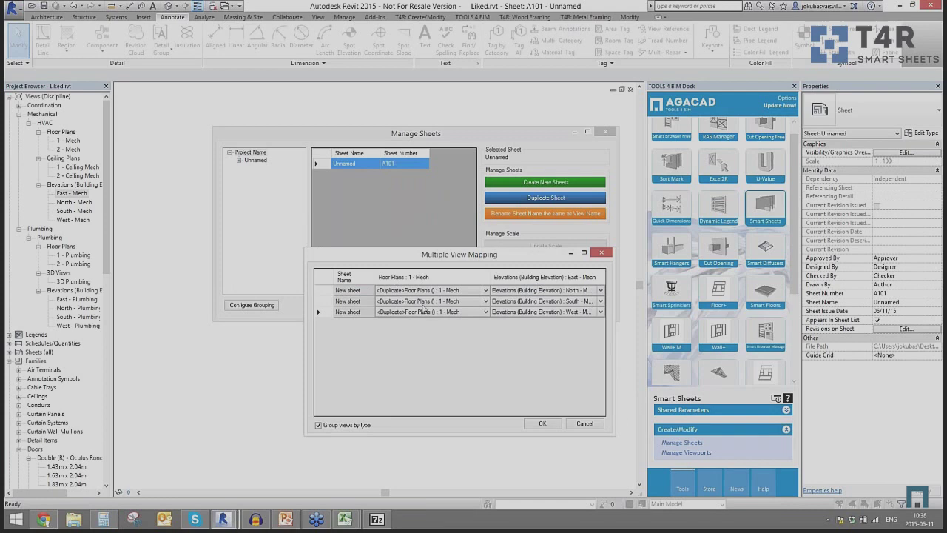
{"action": "left_click", "coordinate": [539, 424]}
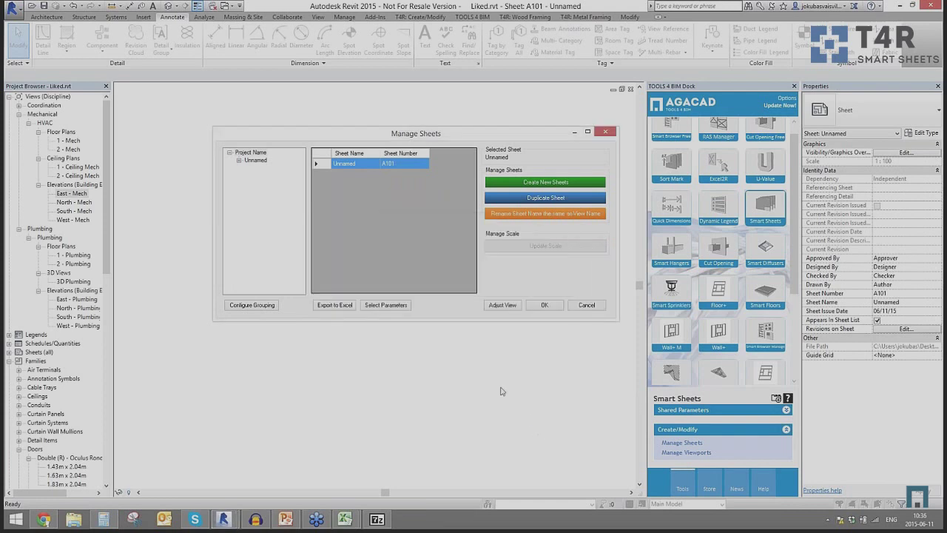
Select all three new sheets and create them with the numbers A102, A103 and A104.
{"action": "left_click_drag", "start_coordinate": [184, 116], "coordinate": [201, 147]}
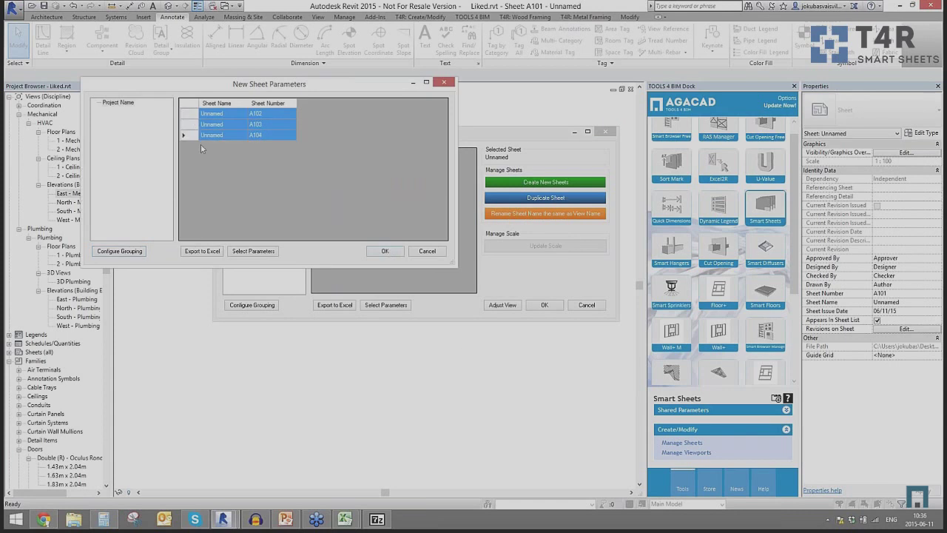
{"action": "left_click", "coordinate": [375, 253]}
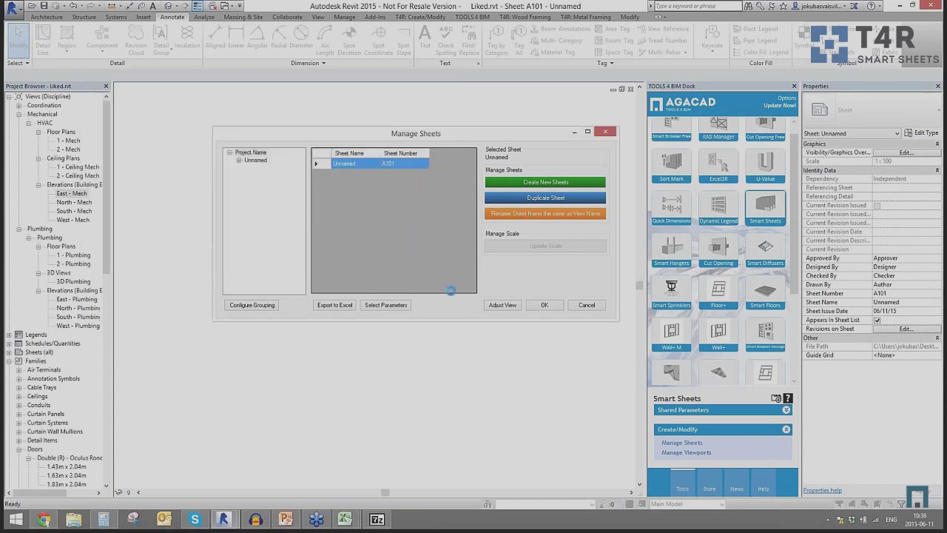
{"action": "left_click", "coordinate": [580, 334]}
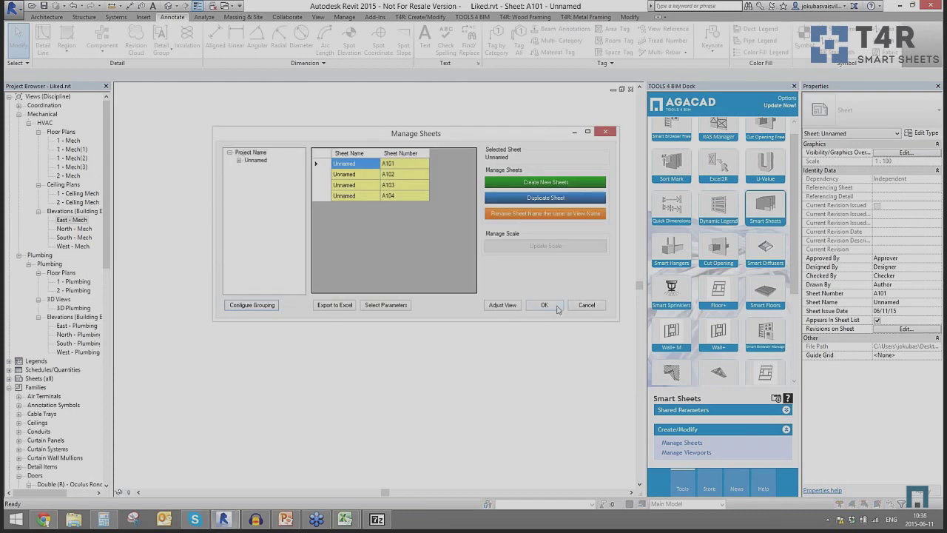
Rename sheets A101 to A104 the same as their view names and apply the sheet changes.
{"action": "left_click_drag", "start_coordinate": [324, 165], "coordinate": [327, 209]}
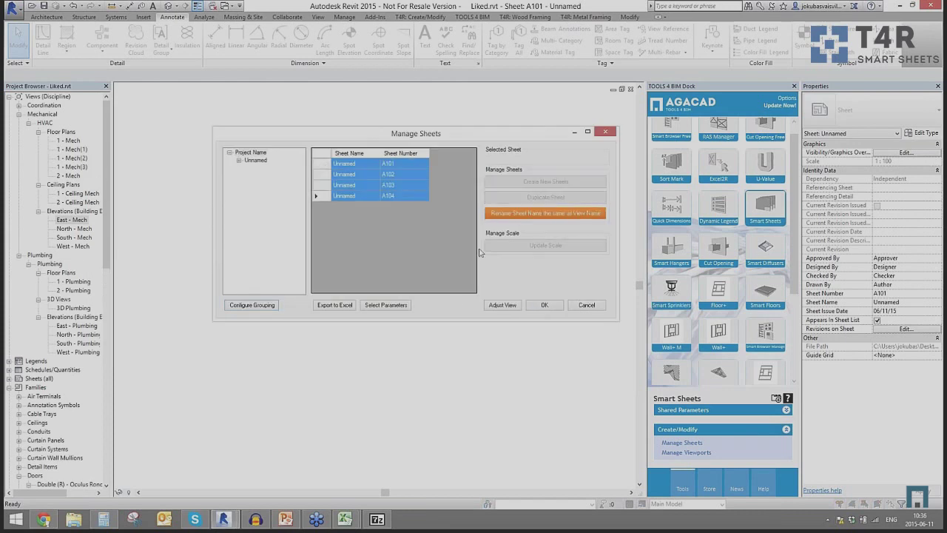
{"action": "left_click", "coordinate": [523, 216]}
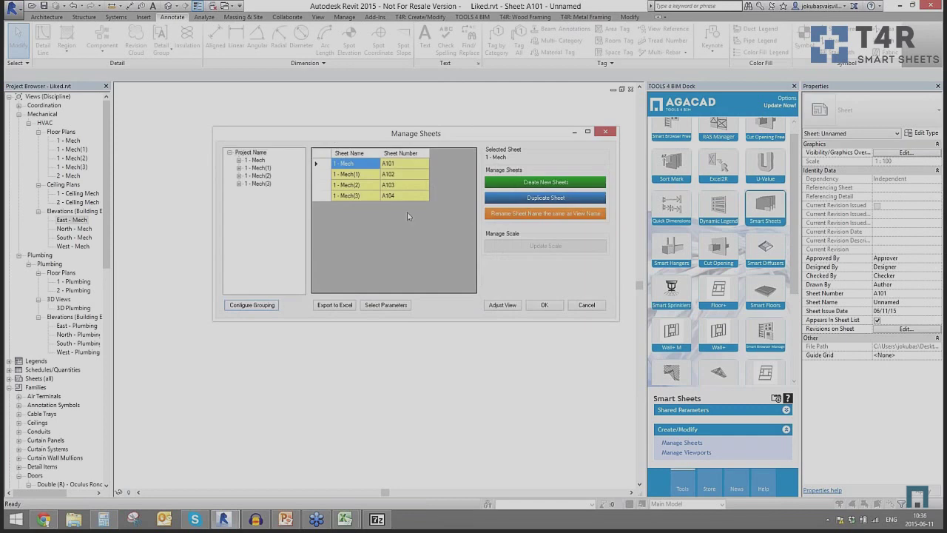
{"action": "left_click", "coordinate": [539, 304]}
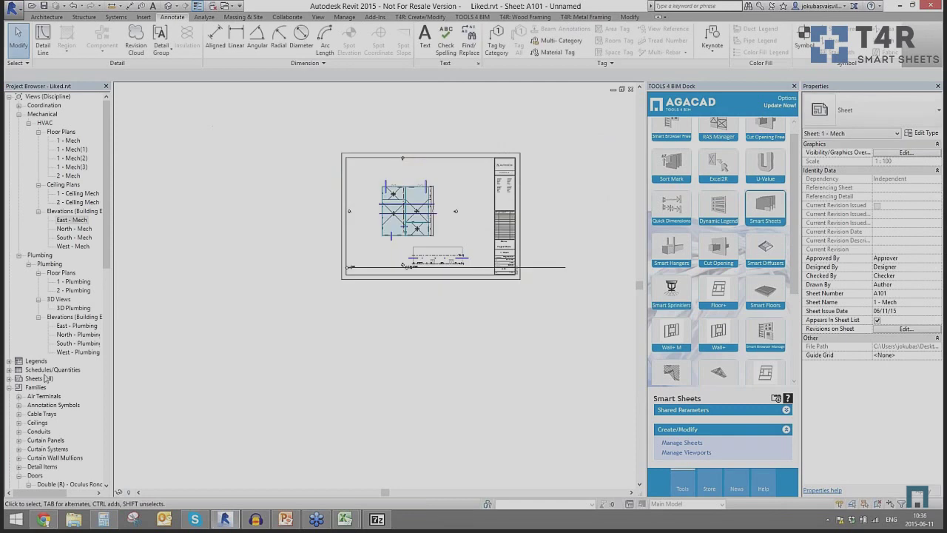
Open sheets A102, A103 and A104 in turn and examine their floor plan and elevation viewports.
{"action": "left_click", "coordinate": [9, 378]}
{"action": "double_click", "coordinate": [49, 396]}
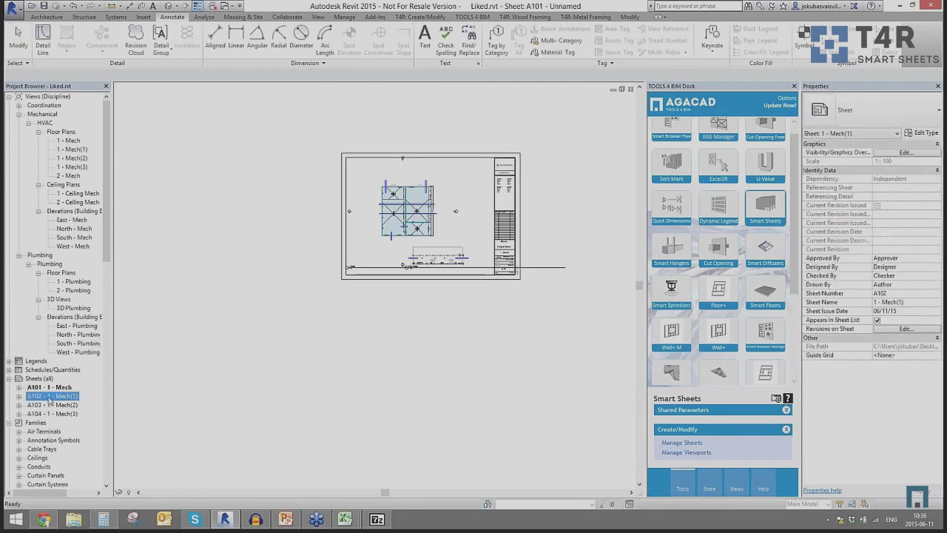
{"action": "double_click", "coordinate": [49, 404]}
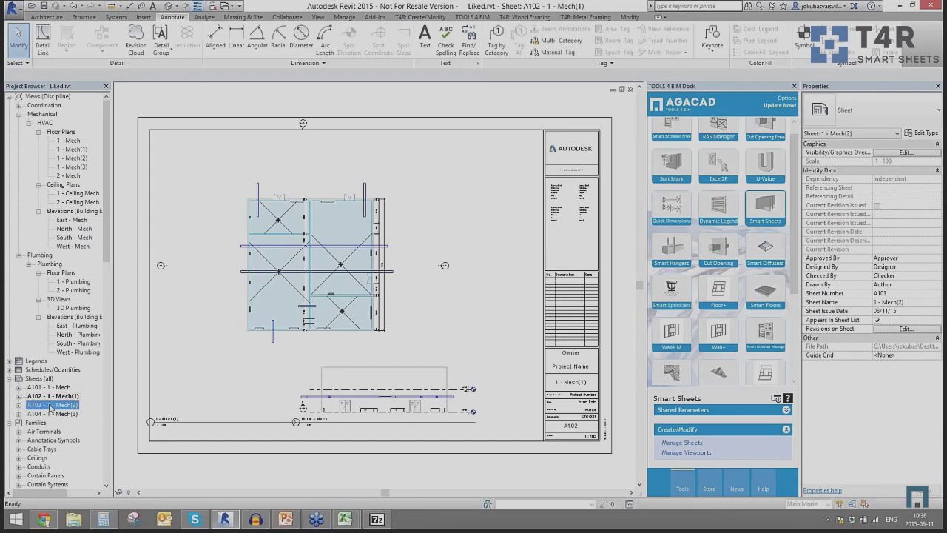
{"action": "scroll", "coordinate": [357, 423], "scroll_direction": "up", "scroll_amount": 5}
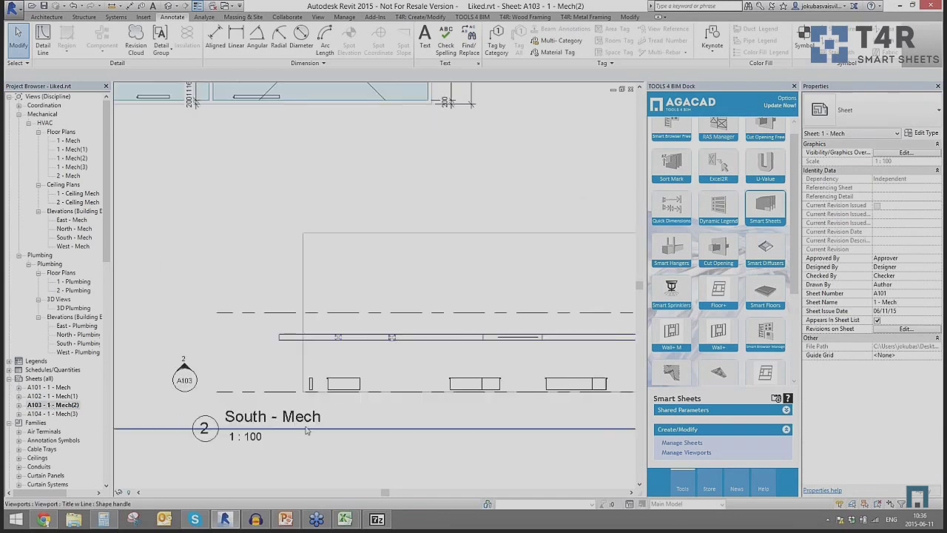
{"action": "left_click", "coordinate": [67, 414]}
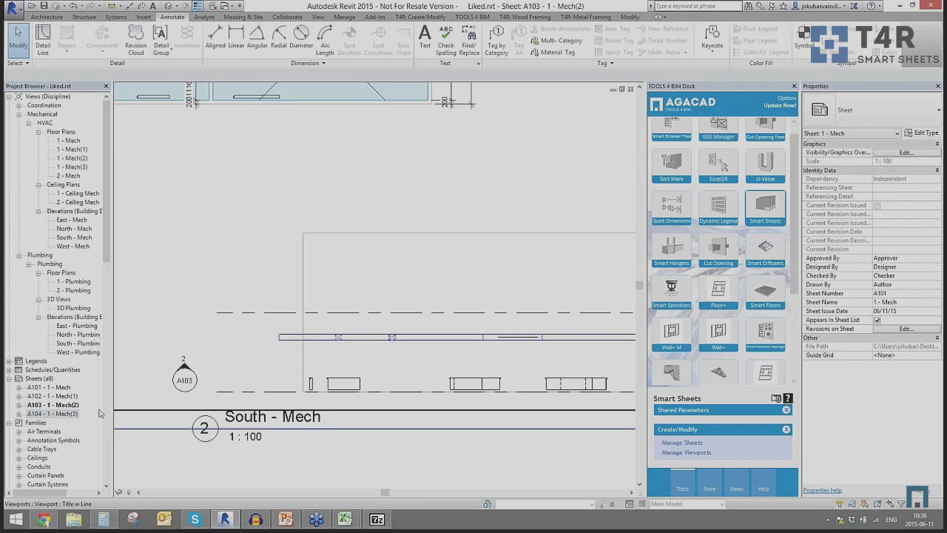
{"action": "double_click", "coordinate": [68, 413]}
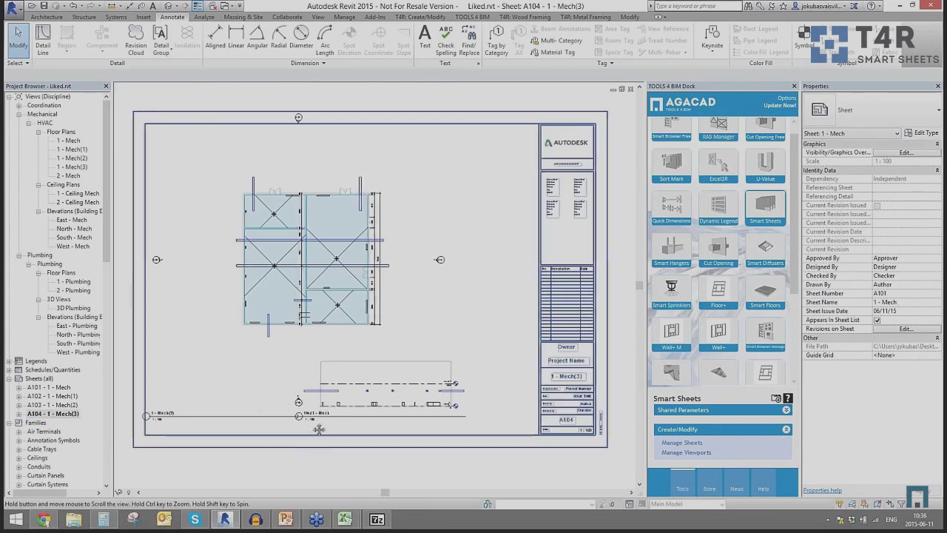
{"action": "scroll", "coordinate": [348, 398], "scroll_direction": "up", "scroll_amount": 5}
Reopen sheet A102 and the template sheet A101 to compare the elevation titles and the viewport placement.
{"action": "double_click", "coordinate": [51, 395]}
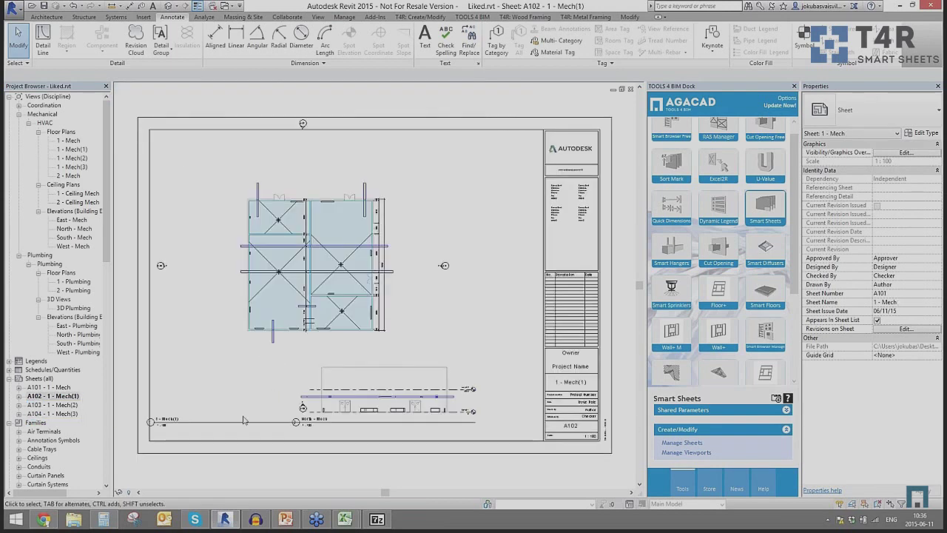
{"action": "scroll", "coordinate": [302, 416], "scroll_direction": "up", "scroll_amount": 5}
{"action": "double_click", "coordinate": [49, 386]}
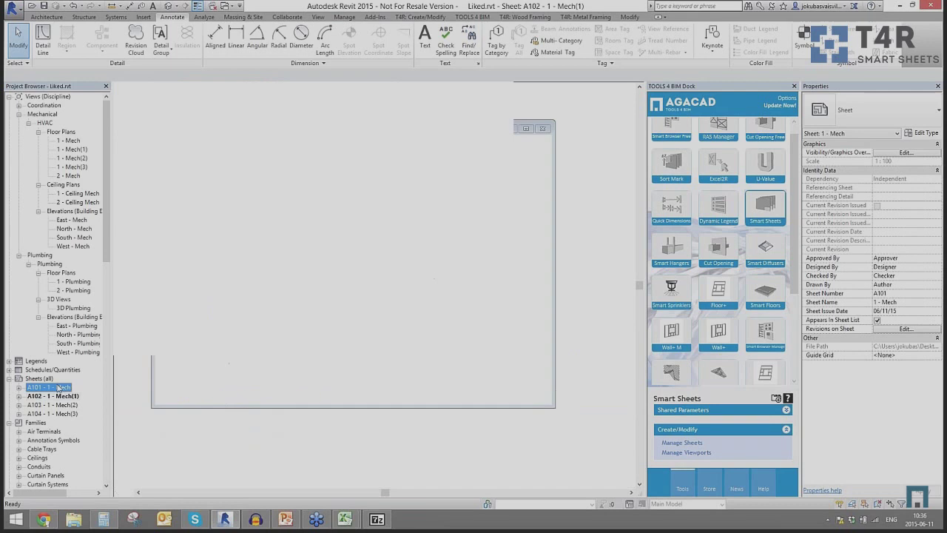
{"action": "scroll", "coordinate": [422, 272], "scroll_direction": "up", "scroll_amount": 1}
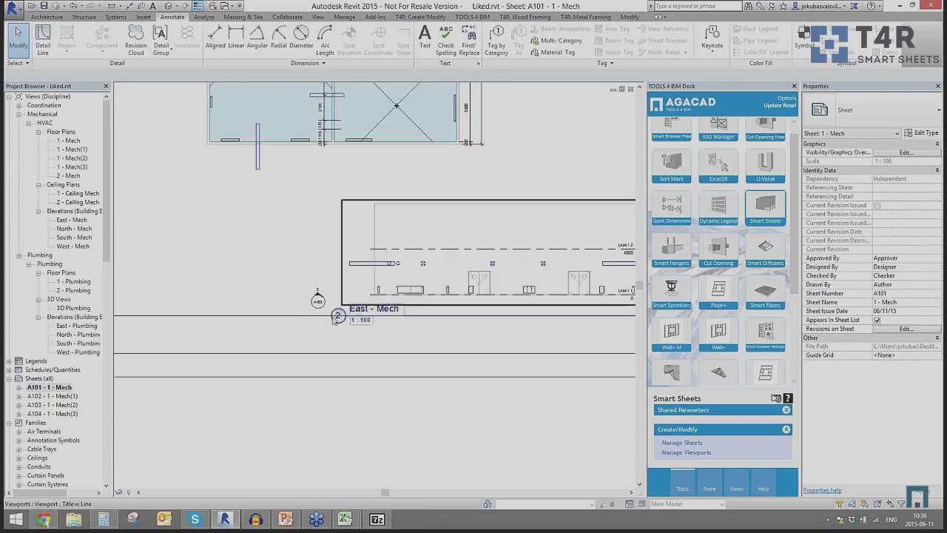
{"action": "scroll", "coordinate": [429, 489], "scroll_direction": "down", "scroll_amount": 3}
{"action": "middle_click_drag", "start_coordinate": [477, 401], "coordinate": [391, 380]}
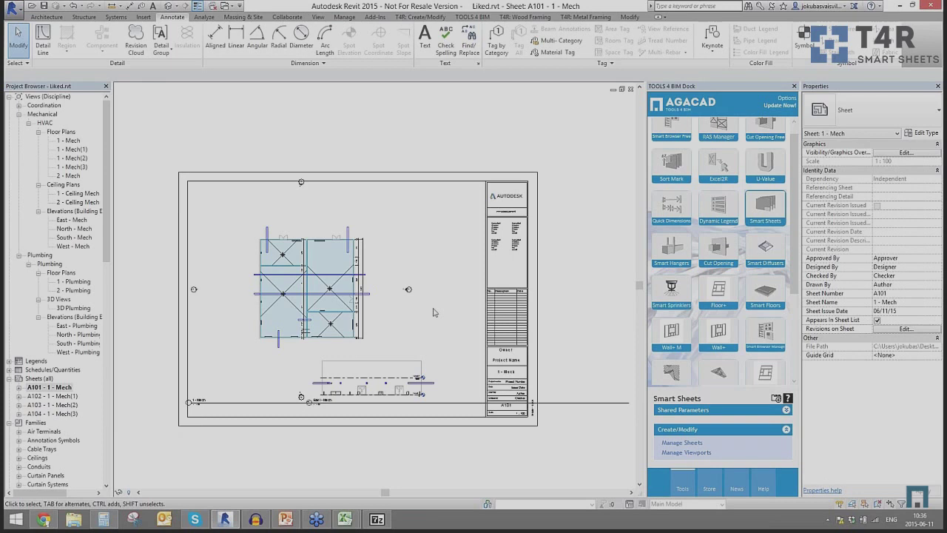
Switch to the PowerPoint presentation, run it as a slide show and advance to the slide "For the good of the BIM industry!".
{"action": "left_click", "coordinate": [285, 521]}
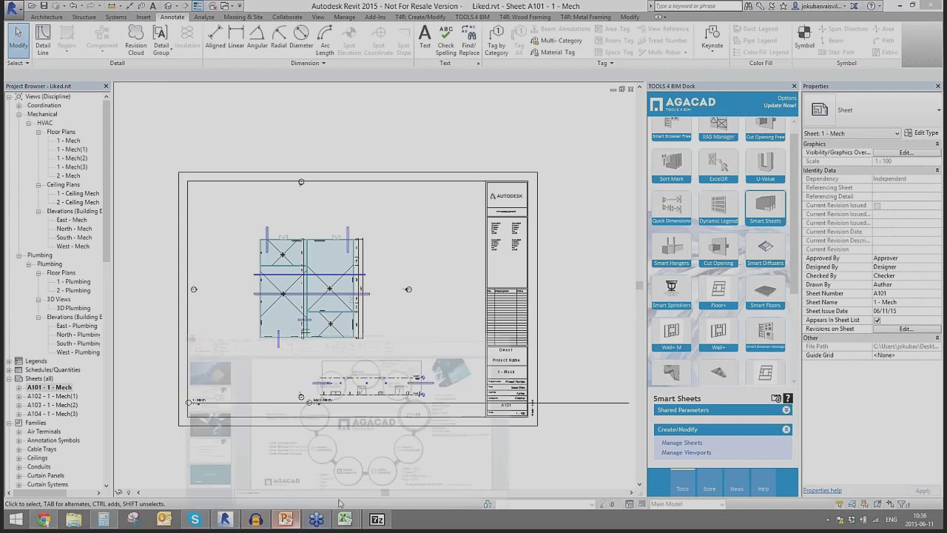
{"action": "left_click", "coordinate": [839, 504]}
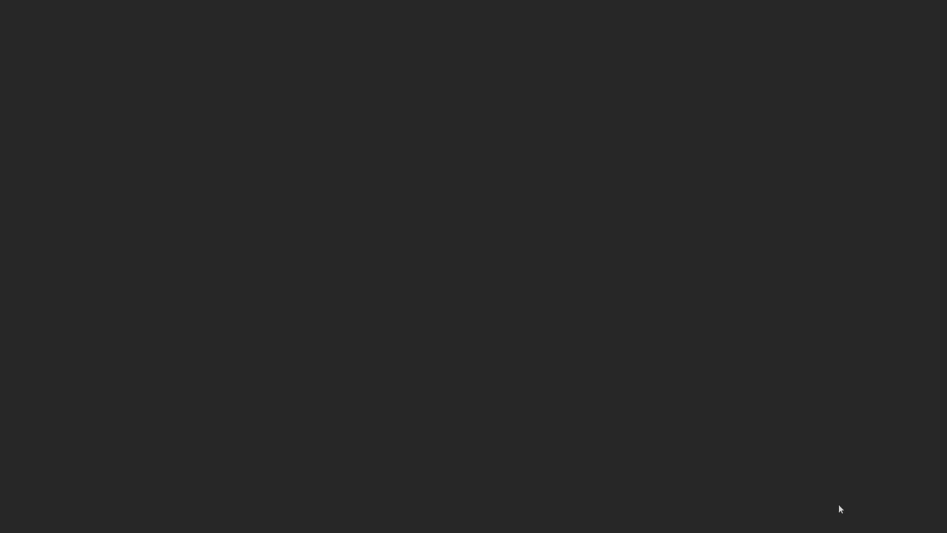
{"action": "key", "text": "Right"}
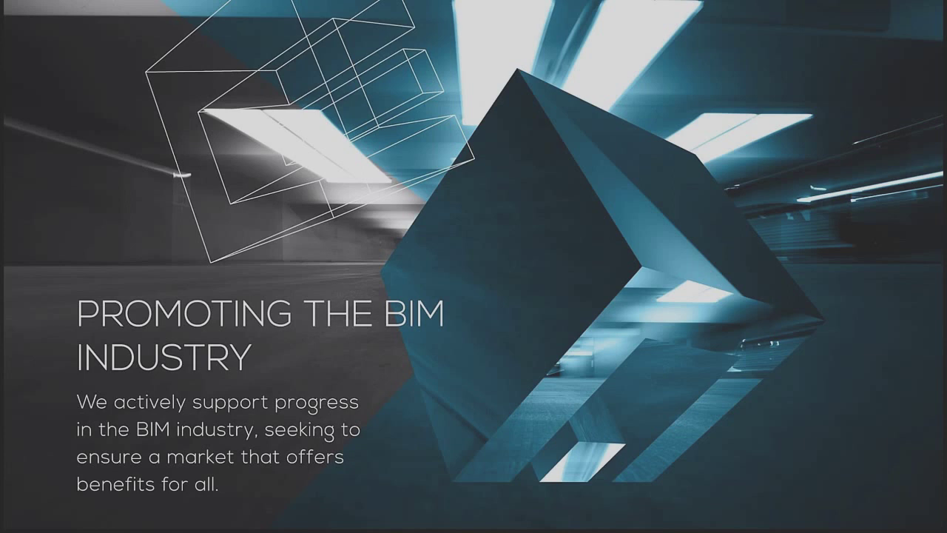
{"action": "key", "text": "Right"}
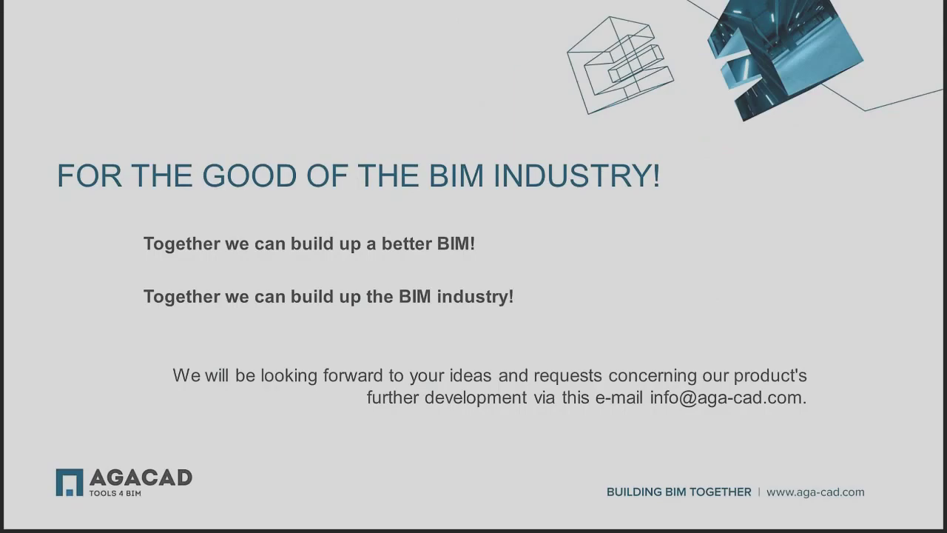